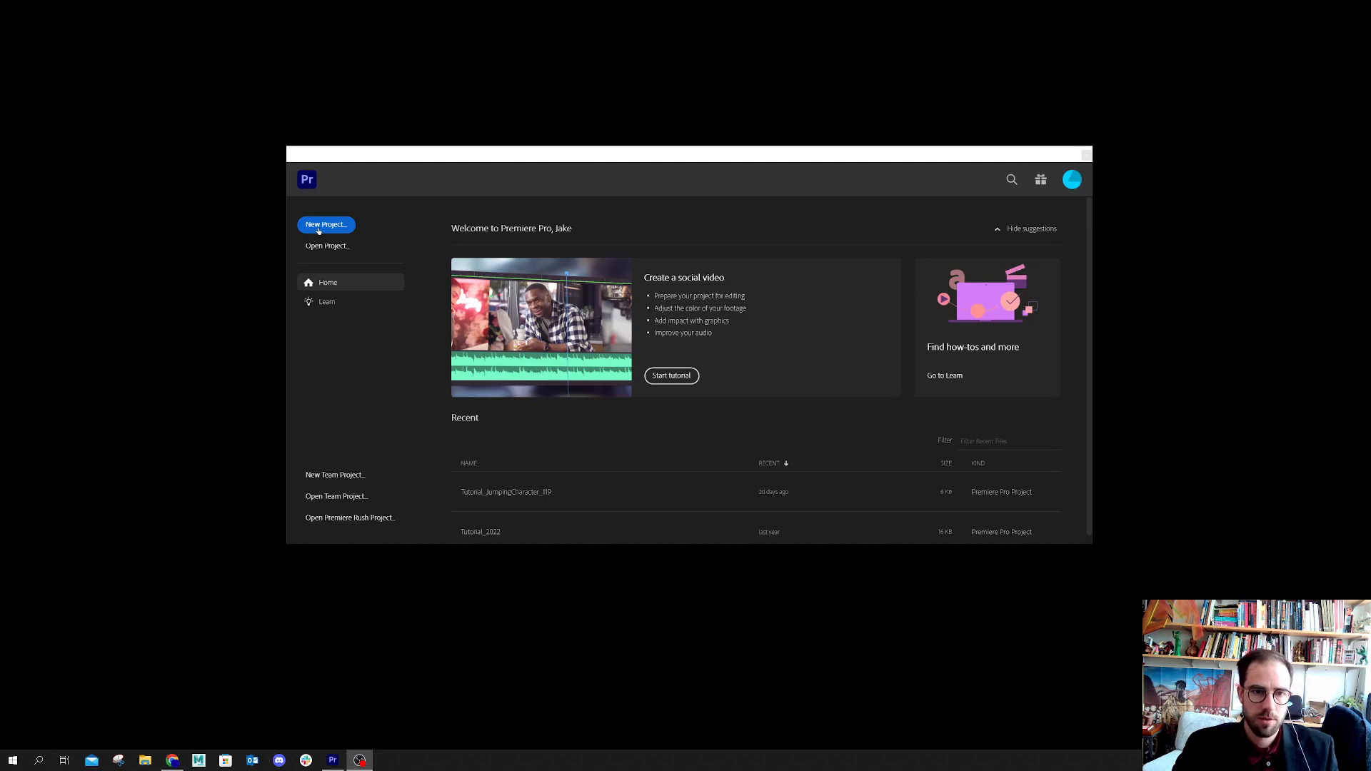
Create a new project named Demo_119_23 in the LectureVideos folder with the default settings
{"action": "left_click", "coordinate": [319, 230]}
{"action": "left_click", "coordinate": [318, 230]}
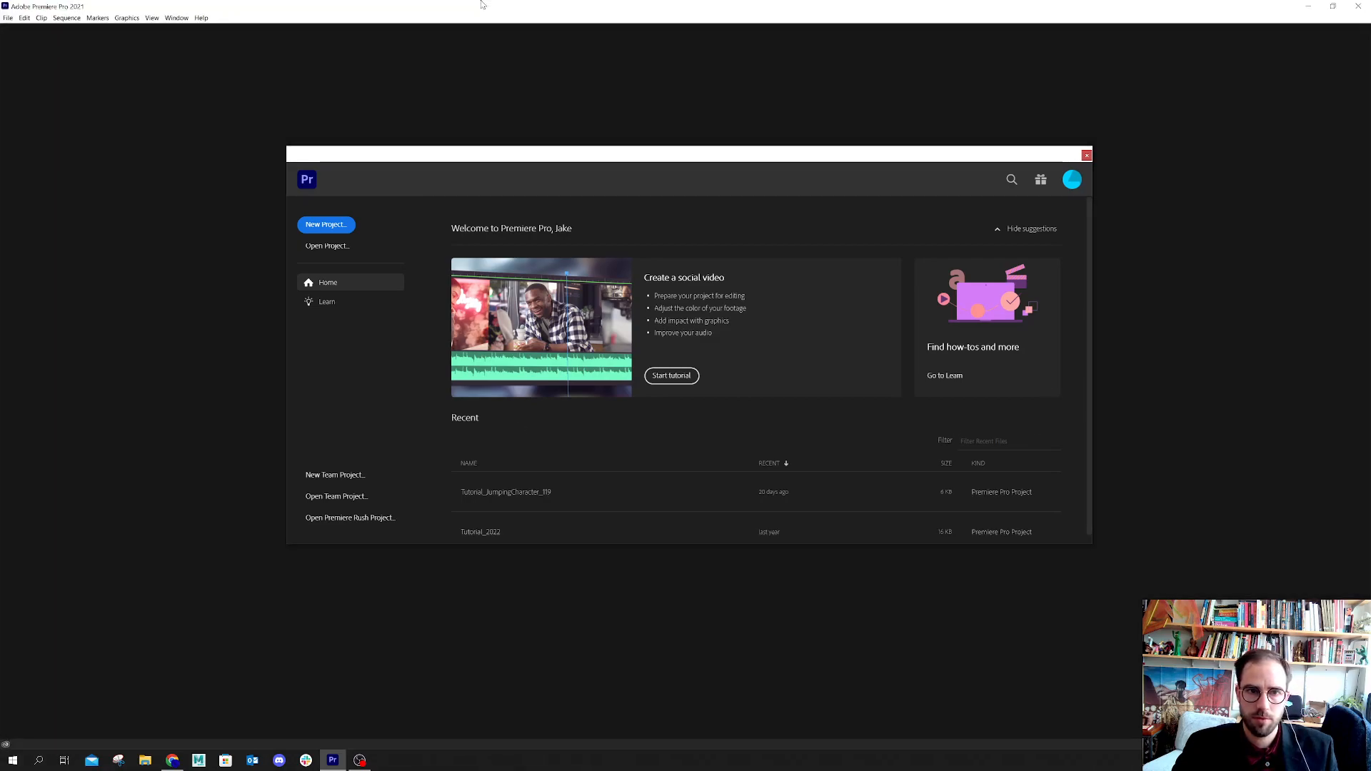
{"action": "left_click", "coordinate": [319, 227]}
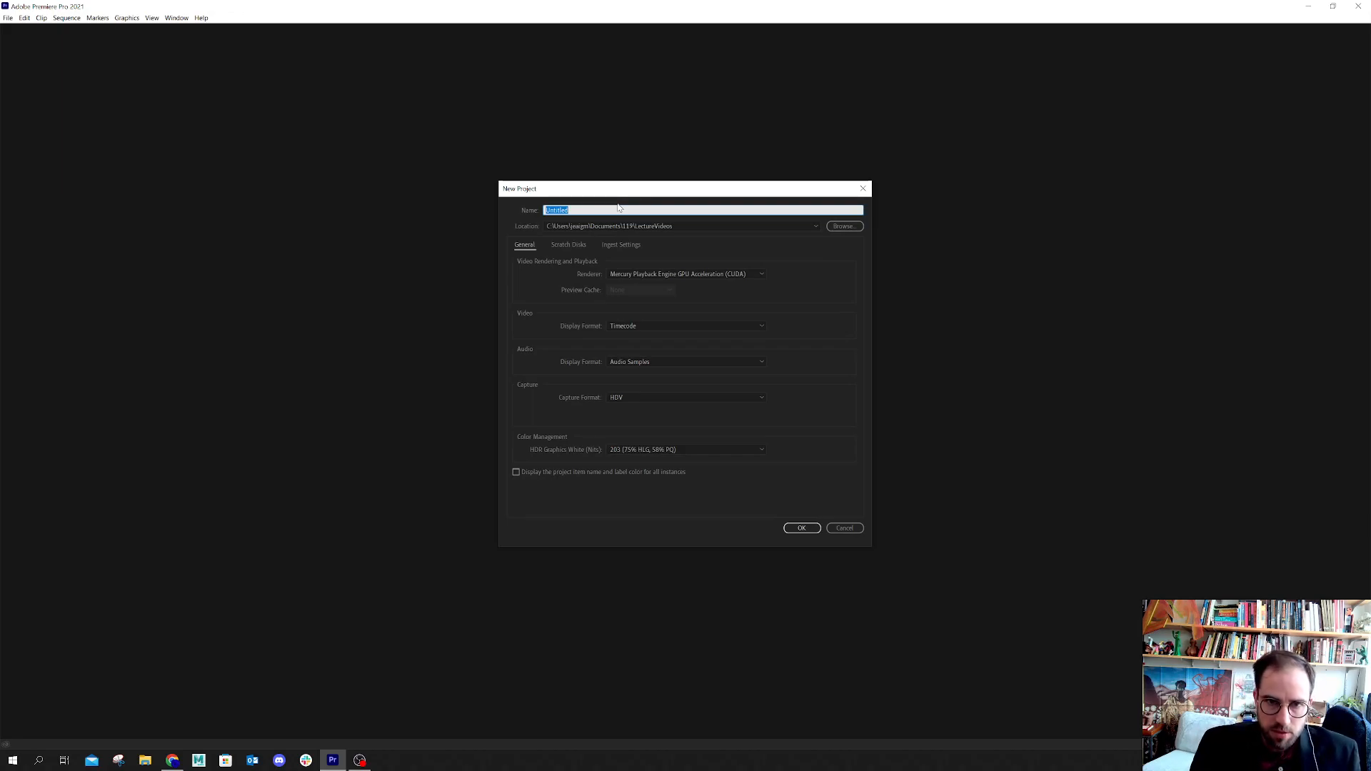
{"action": "type", "text": "Demo_11_"}
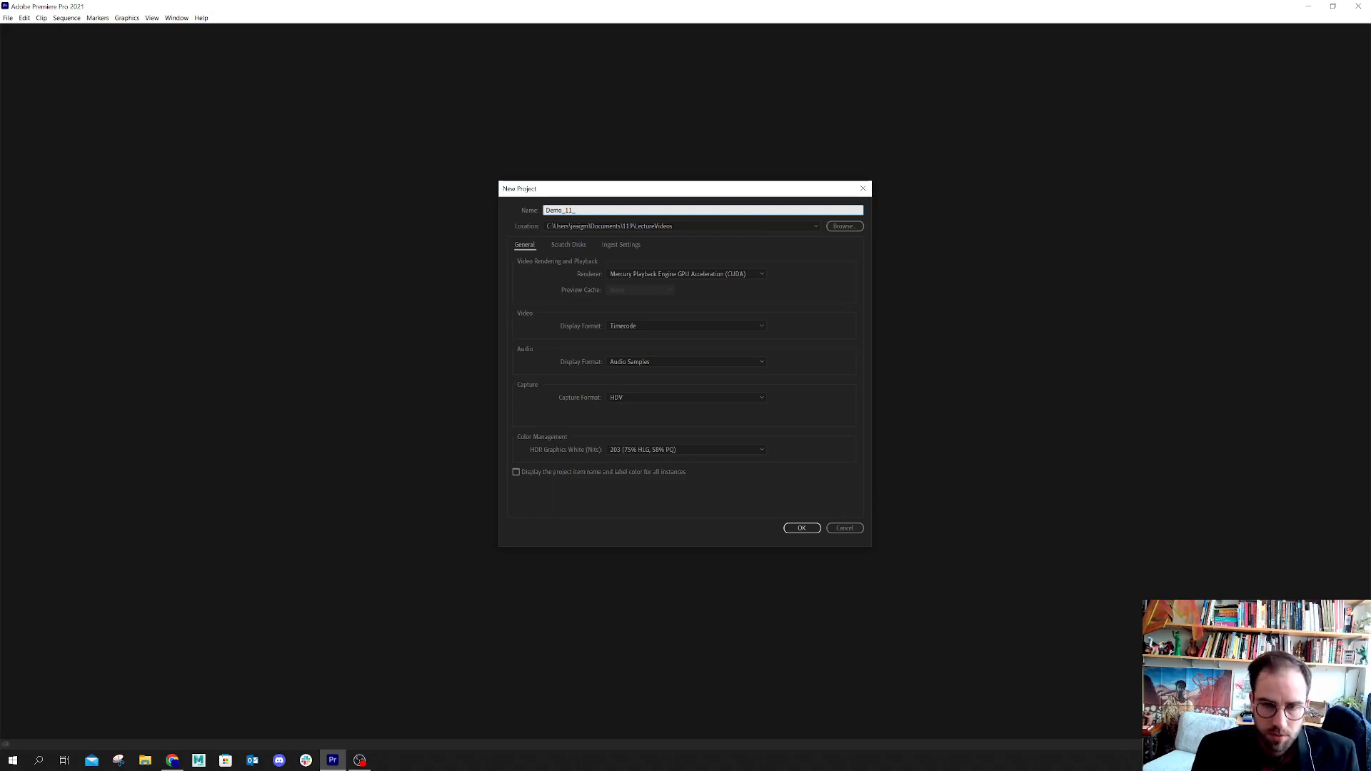
{"action": "type", "text": "23"}
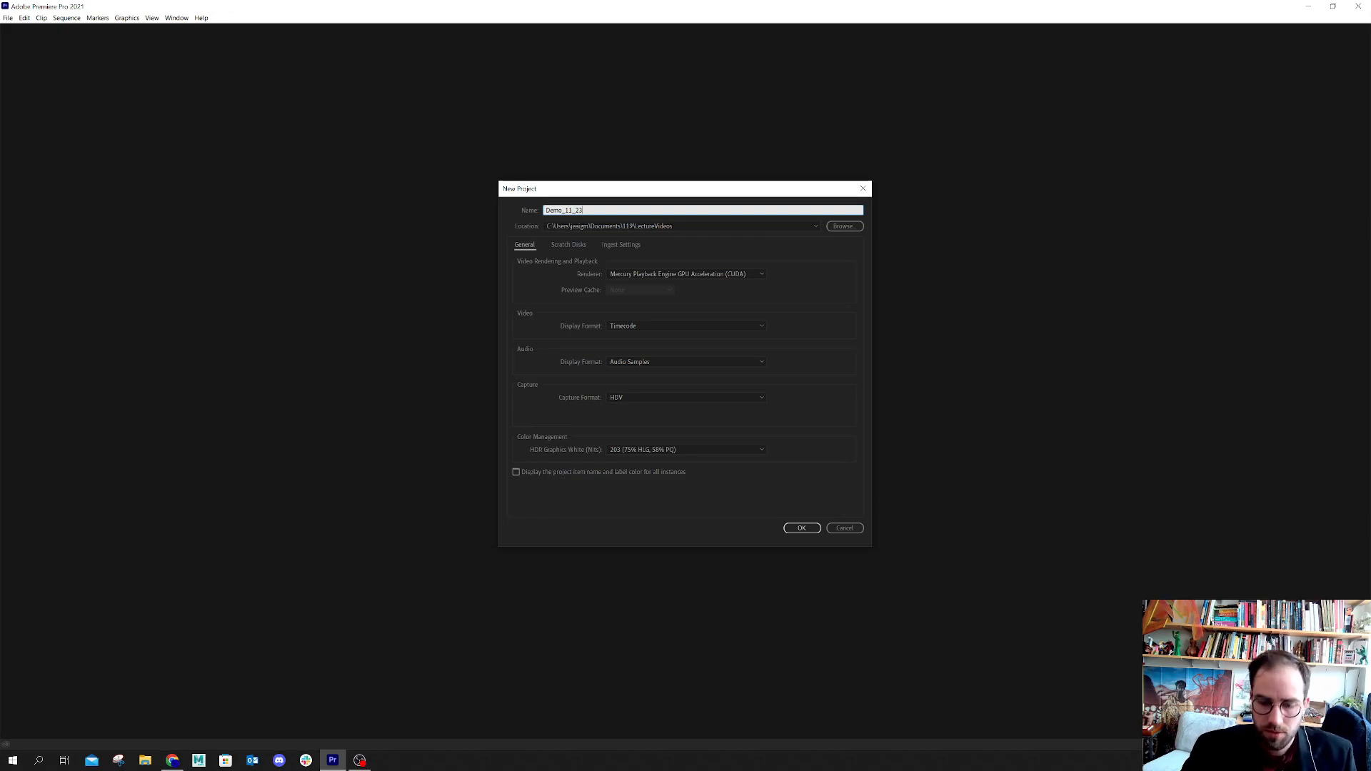
{"action": "key", "text": "BackSpace"}
{"action": "type", "text": "9"}
{"action": "type", "text": "1"}
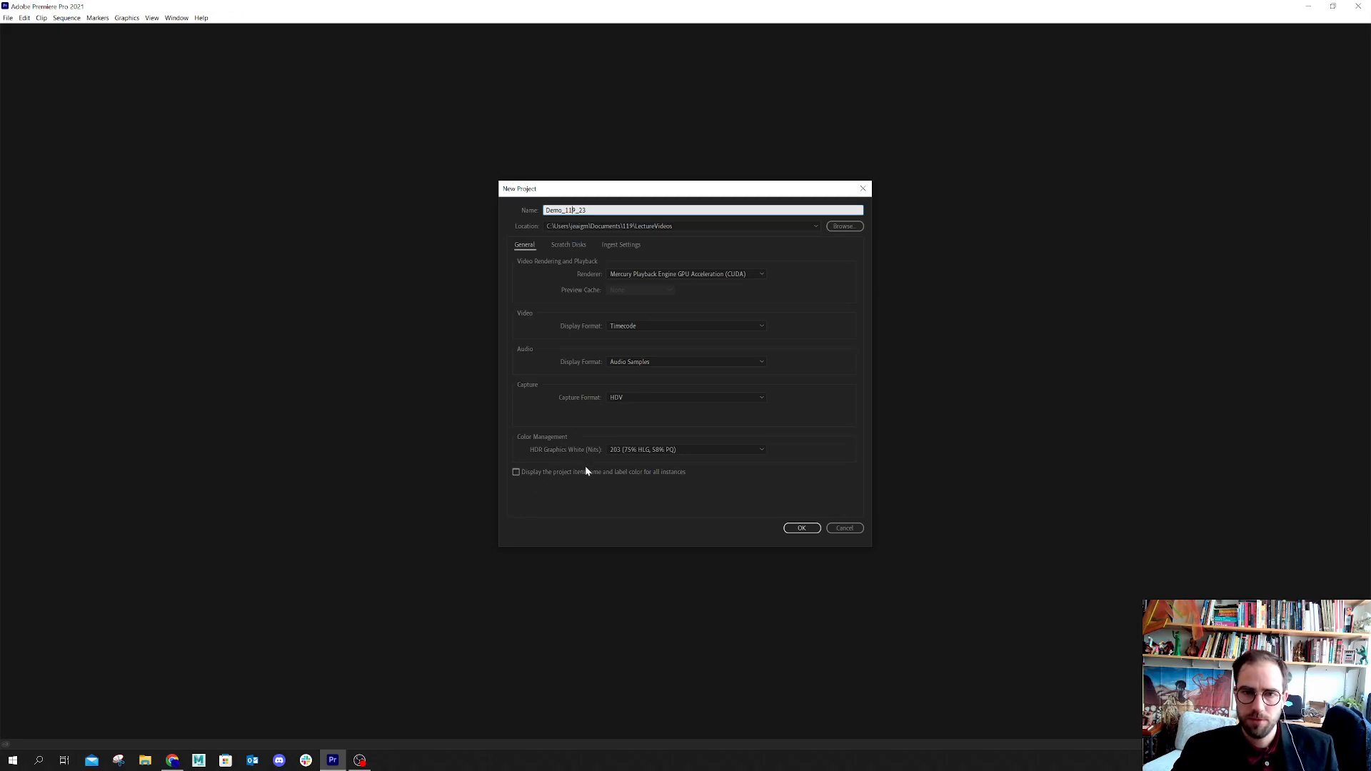
{"action": "left_click", "coordinate": [800, 528]}
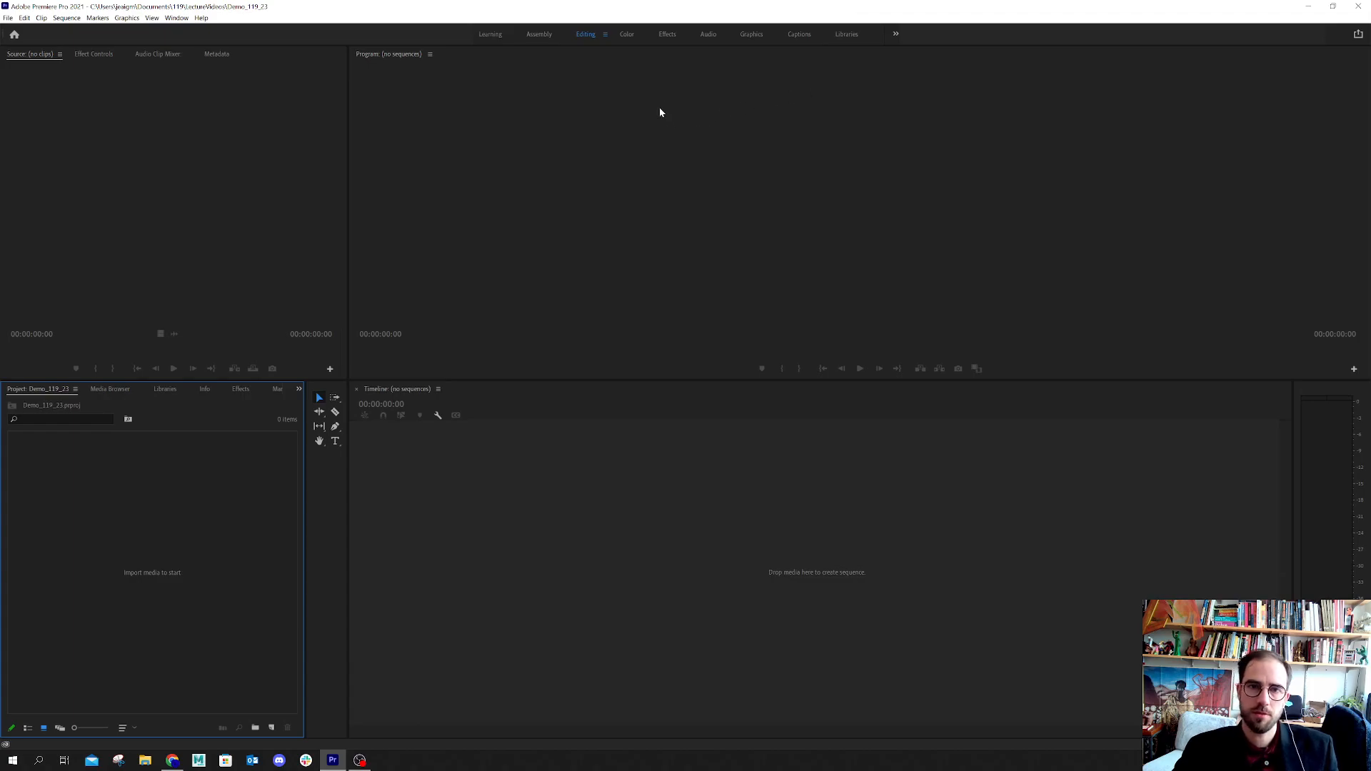
Switch to the Effects workspace and expand the Video Effects folder
{"action": "left_click_drag", "start_coordinate": [529, 379], "coordinate": [514, 502]}
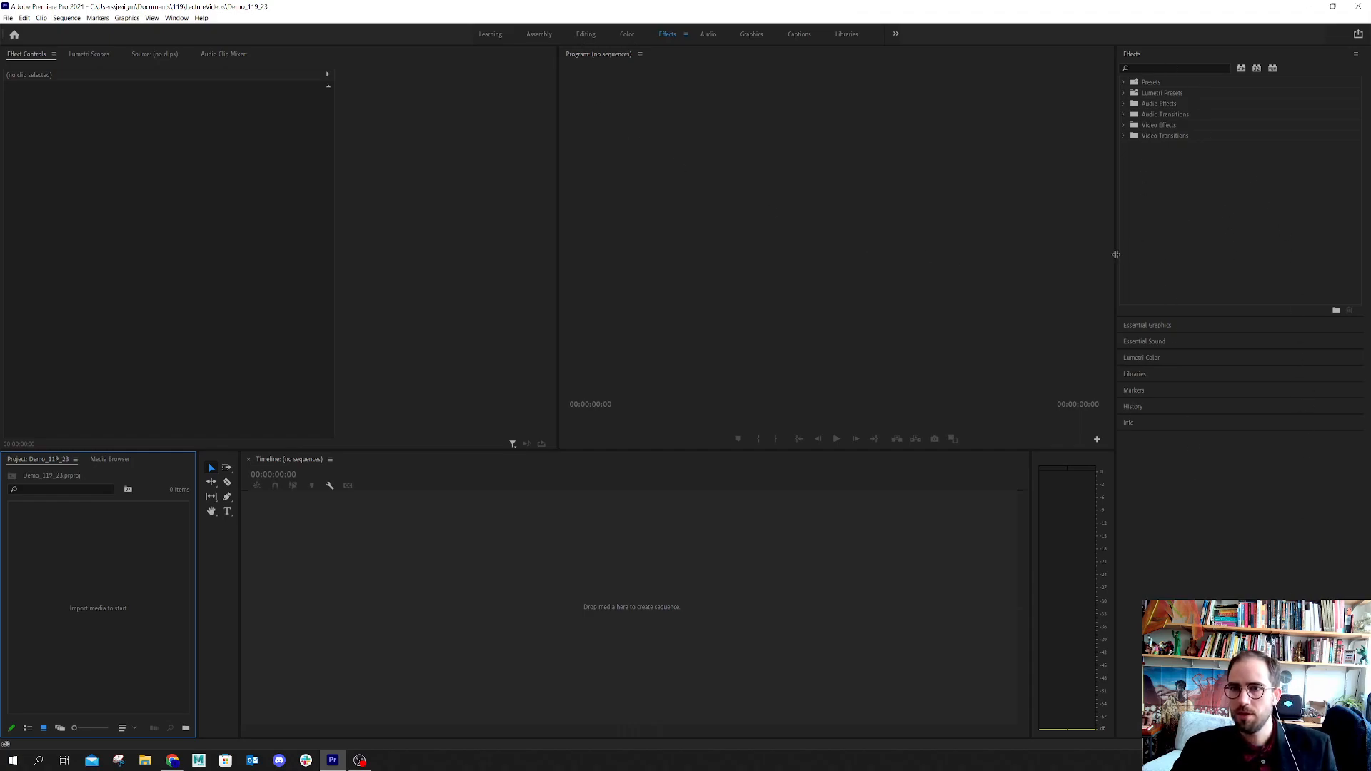
{"action": "left_click", "coordinate": [1124, 126]}
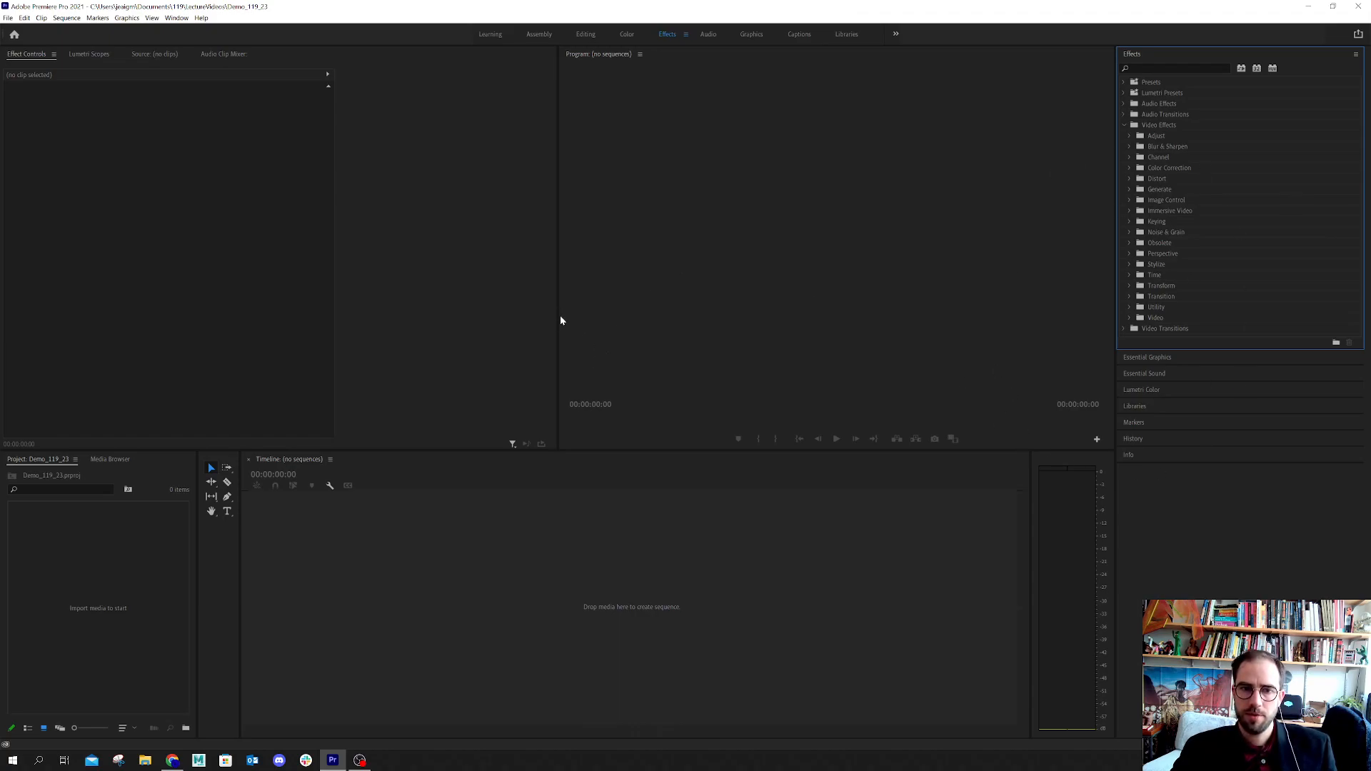
Resize the workspace panels: enlarge the Program monitor, narrow the tools to one column, and widen the Project panel and the Effect Controls column
{"action": "left_click_drag", "start_coordinate": [557, 315], "coordinate": [367, 377]}
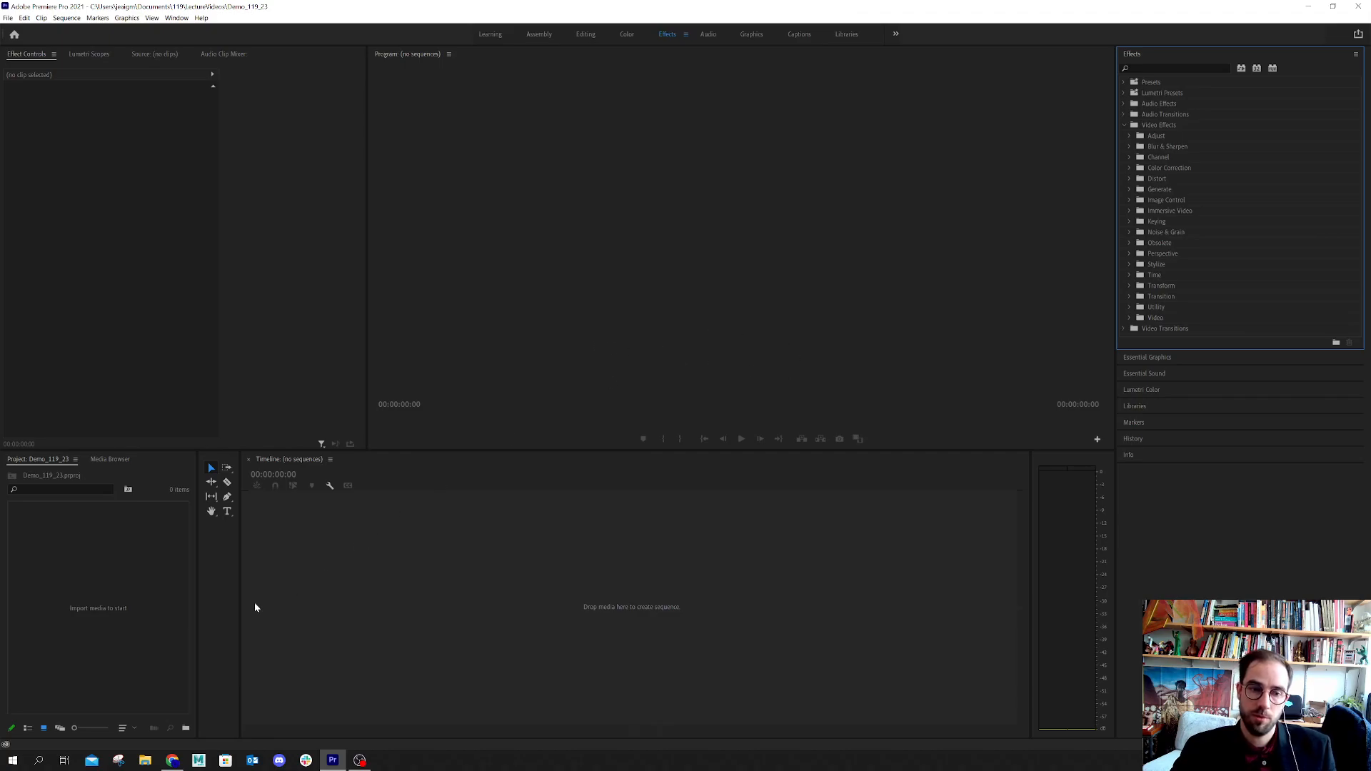
{"action": "left_click_drag", "start_coordinate": [240, 609], "coordinate": [218, 604]}
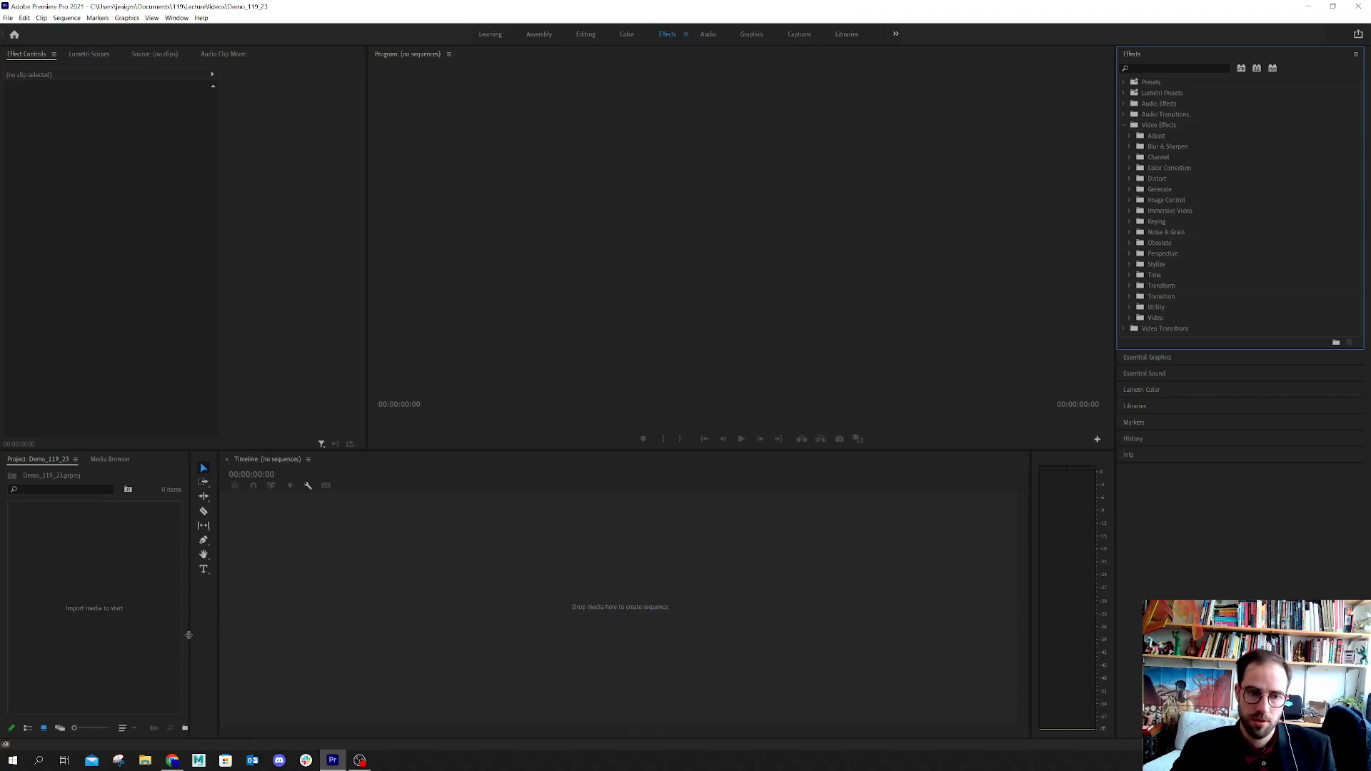
{"action": "left_click_drag", "start_coordinate": [190, 635], "coordinate": [266, 640]}
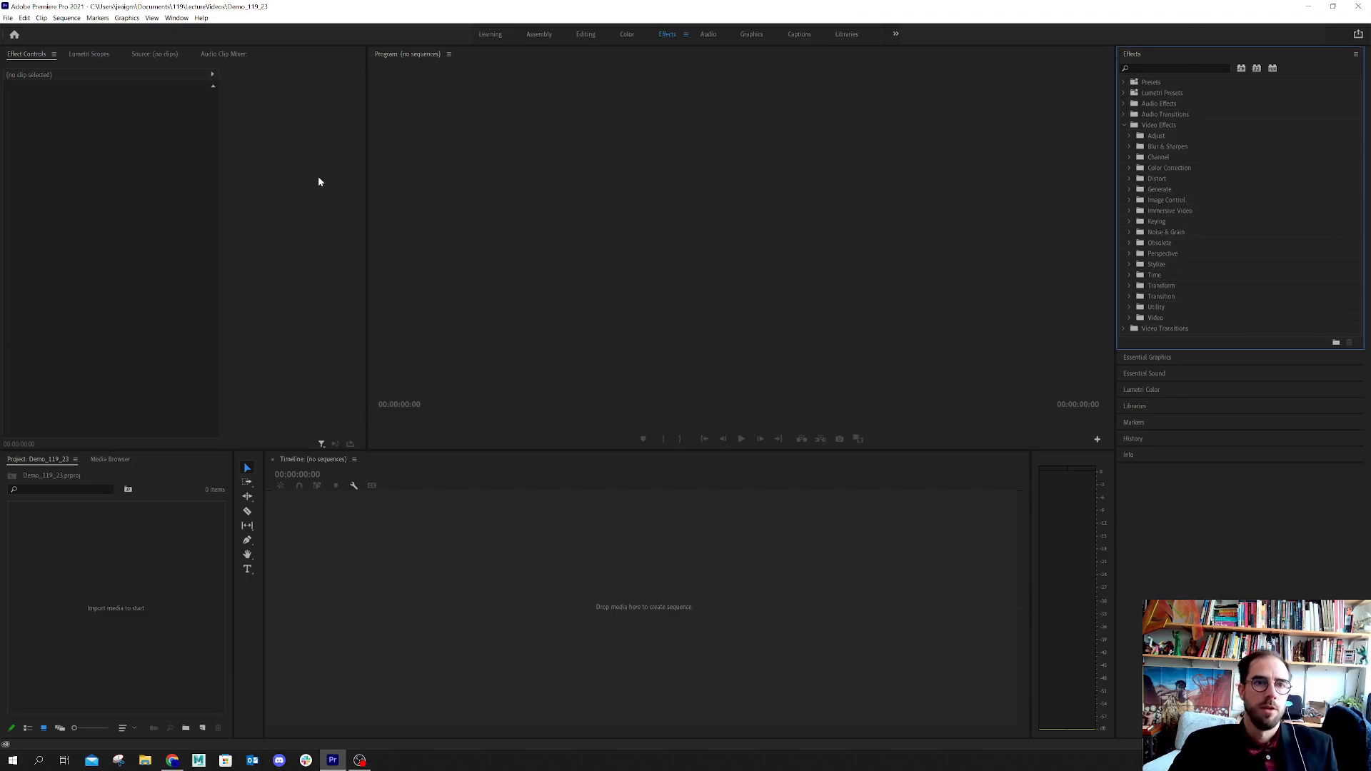
{"action": "left_click_drag", "start_coordinate": [219, 272], "coordinate": [278, 299]}
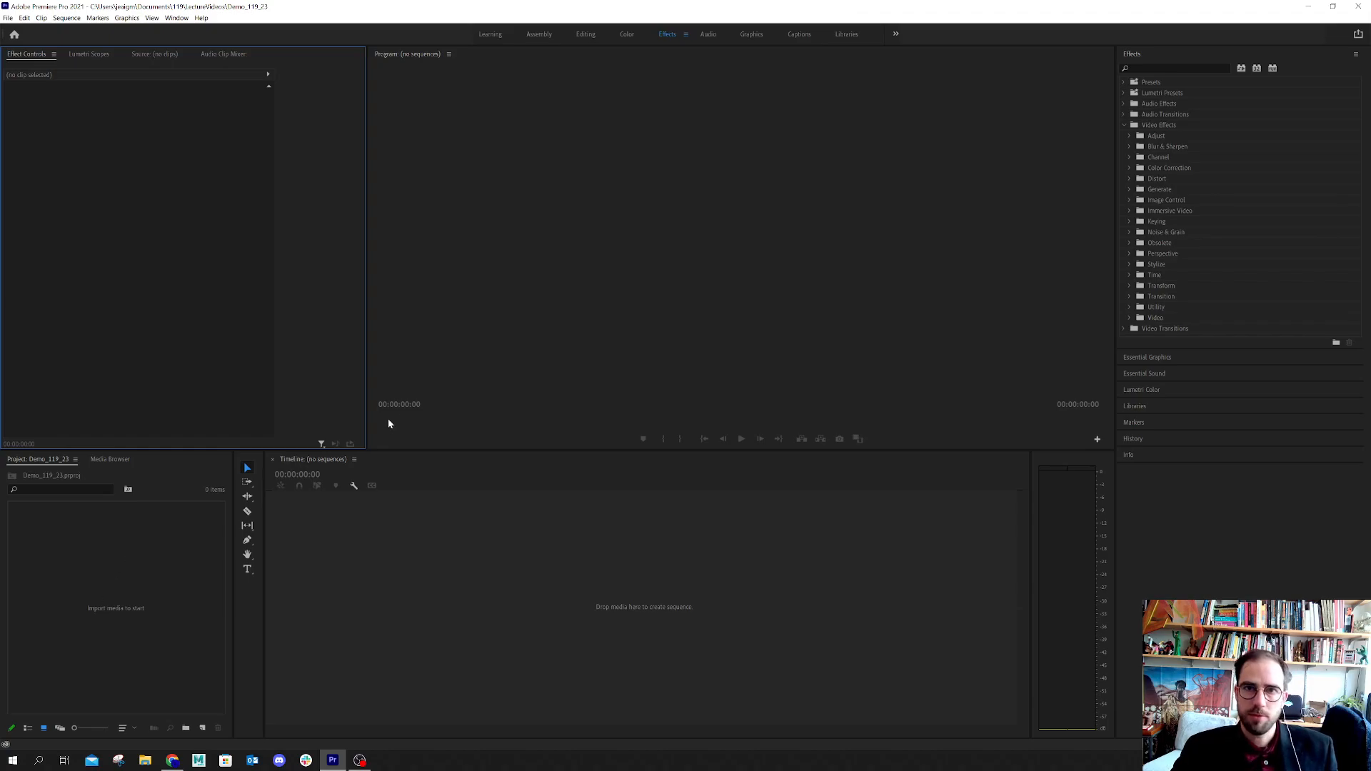
Expand the Video Transitions folder and look through the Obsolete effects inside Video Effects
{"action": "left_click", "coordinate": [1166, 328]}
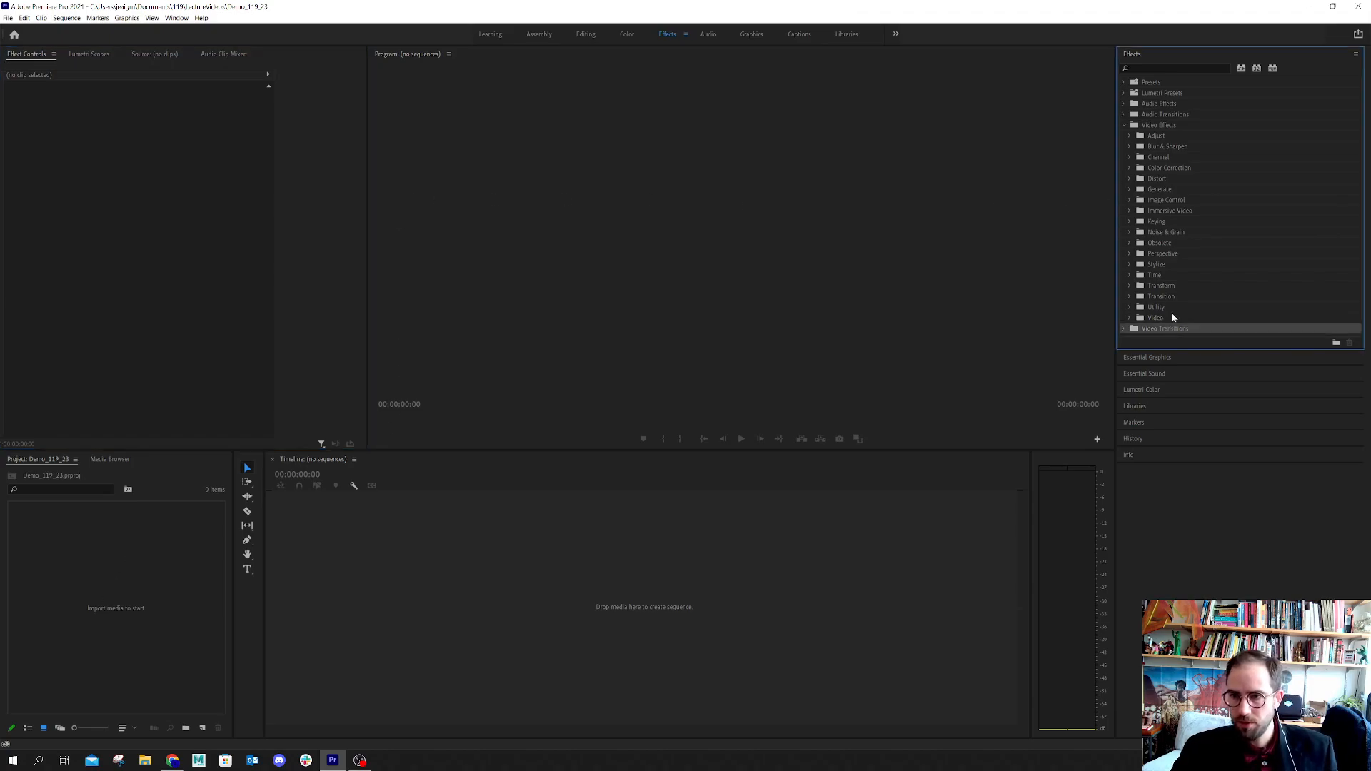
{"action": "left_click", "coordinate": [1123, 329]}
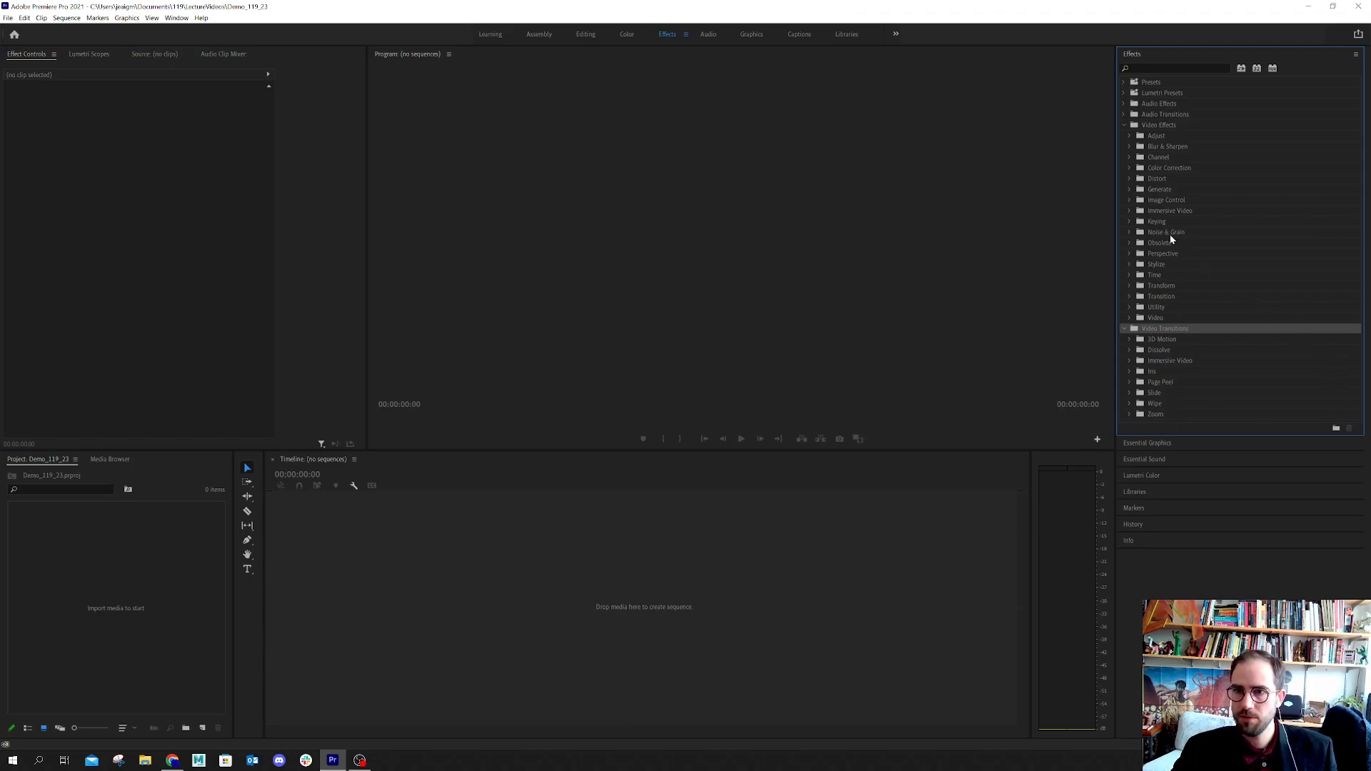
{"action": "left_click", "coordinate": [1128, 243]}
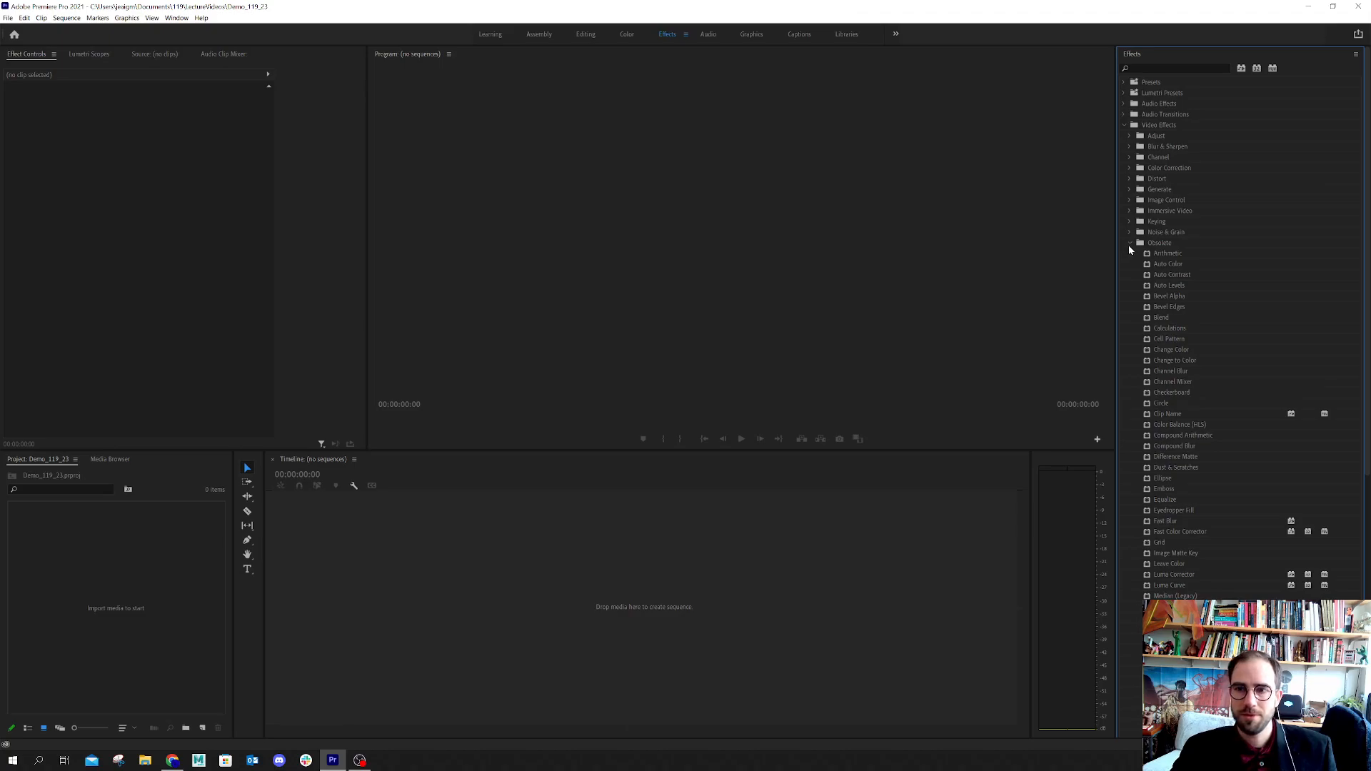
{"action": "left_click", "coordinate": [1128, 242]}
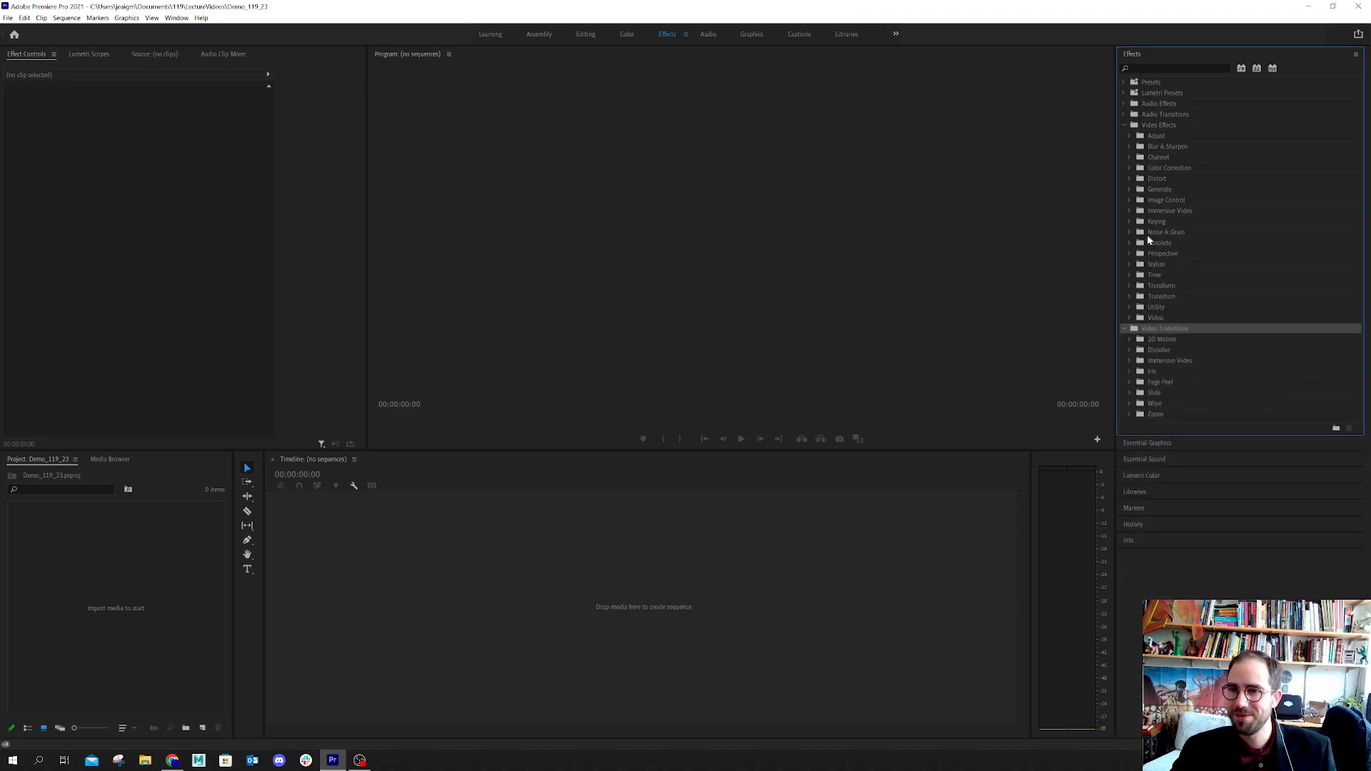
{"action": "left_click", "coordinate": [1146, 235]}
{"action": "left_click", "coordinate": [1129, 243]}
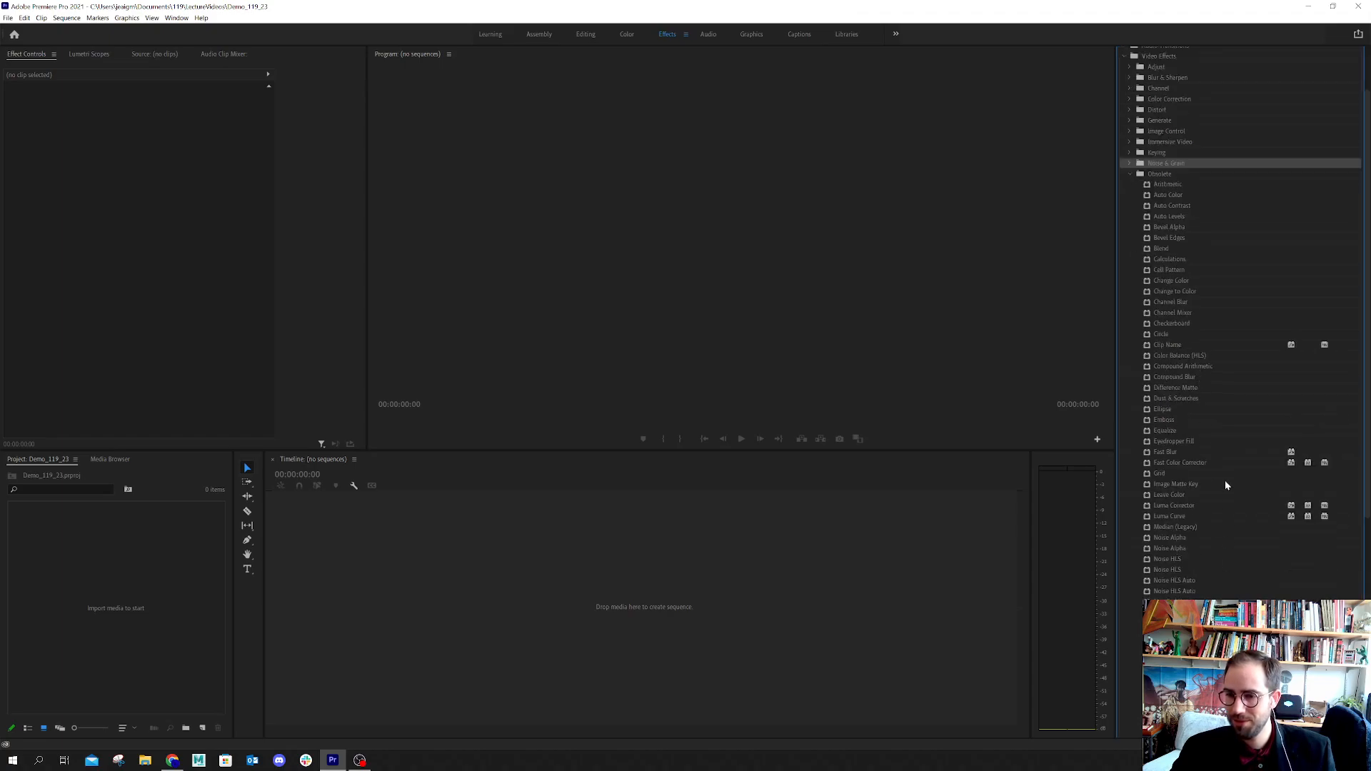
{"action": "left_click", "coordinate": [1130, 173]}
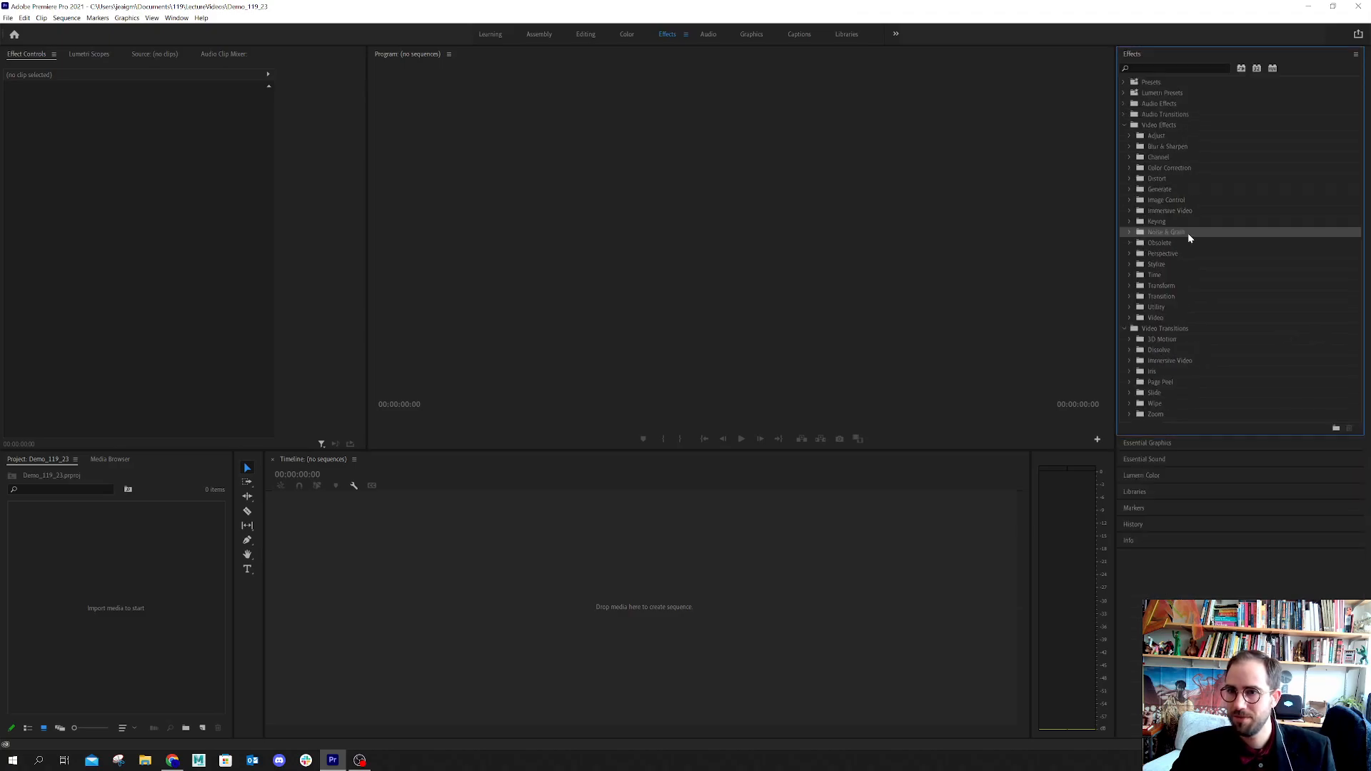
{"action": "left_click", "coordinate": [1162, 241]}
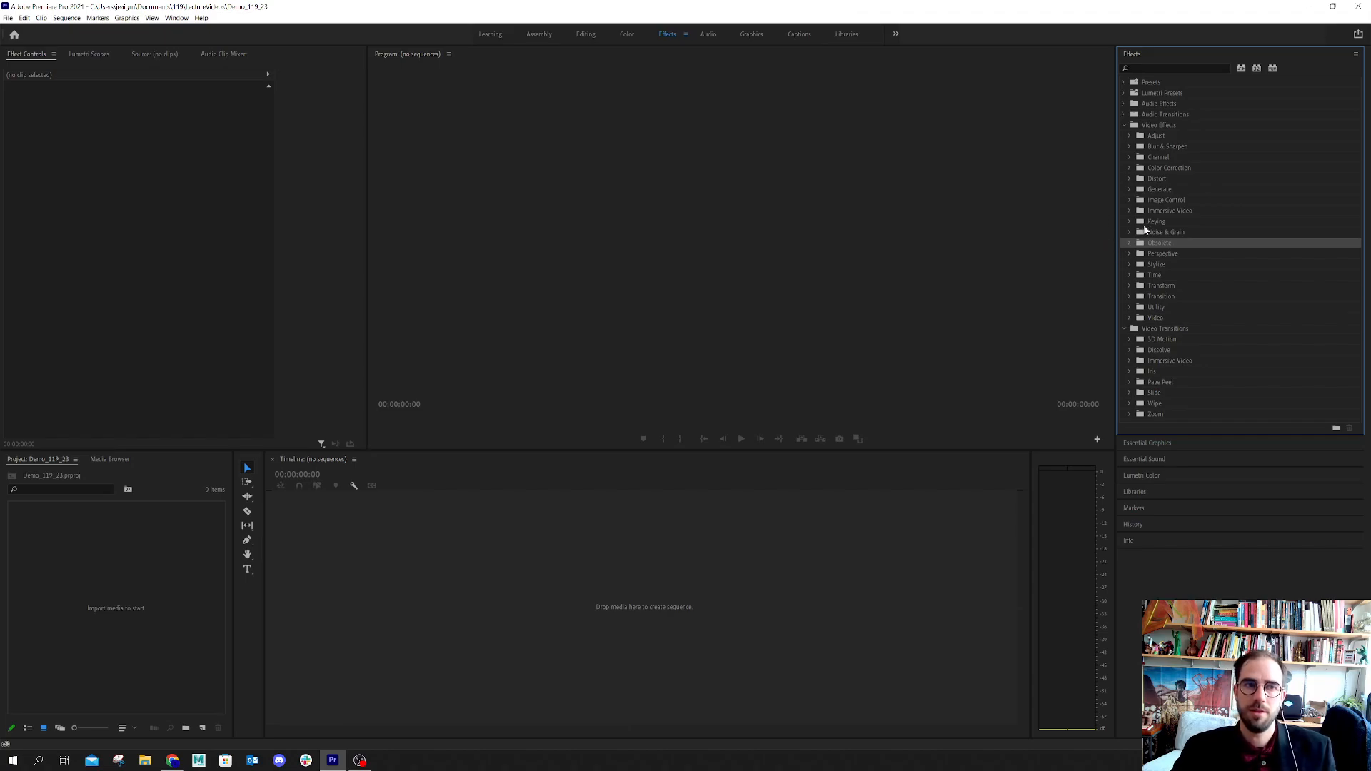
Slightly narrow the parameter column in the Effect Controls panel
{"action": "left_click", "coordinate": [277, 204]}
{"action": "mouse_move", "coordinate": [275, 210]}
{"action": "left_mouse_down"}
{"action": "mouse_move", "coordinate": [257, 202]}
{"action": "mouse_move", "coordinate": [270, 216]}
{"action": "left_mouse_up"}
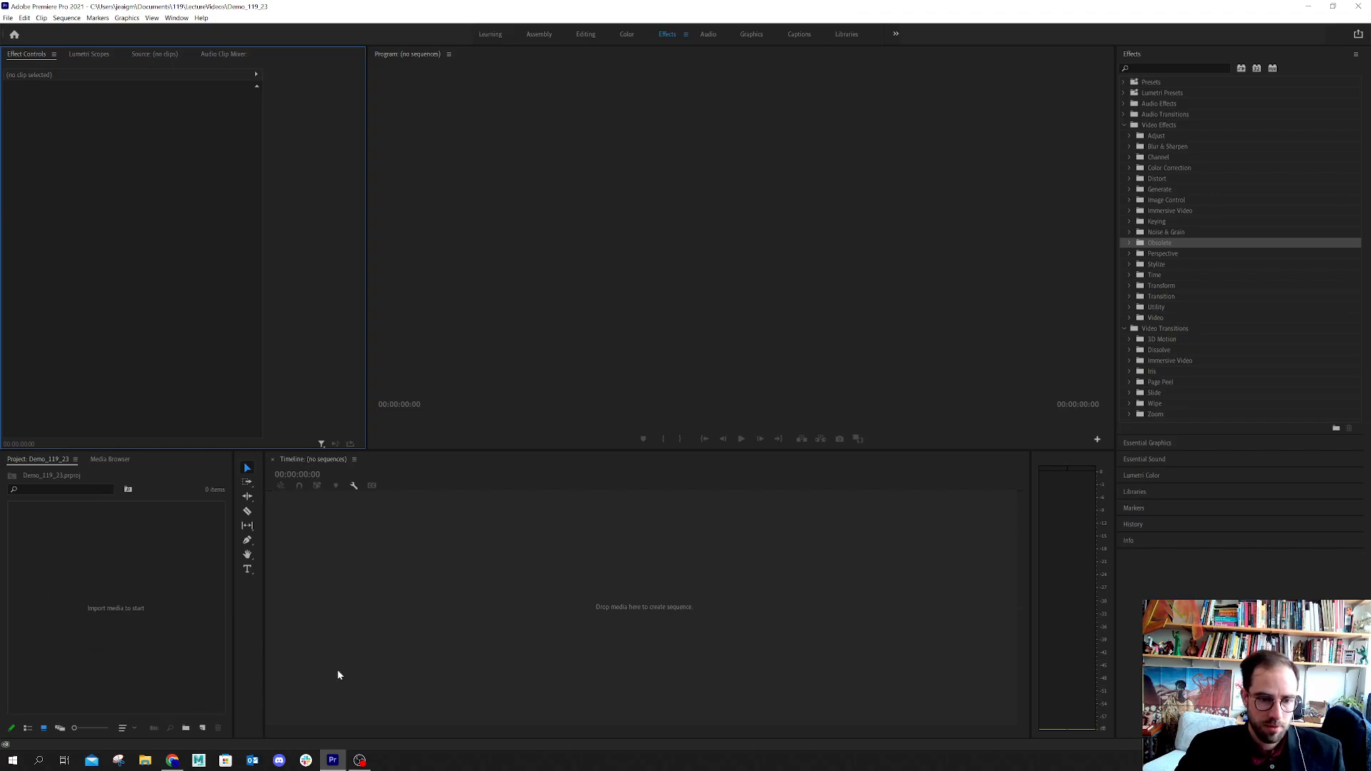
Switch to File Explorer and open the cutscenetutorials folder on the SPECIAL3 (E:) drive
{"action": "left_click", "coordinate": [145, 760]}
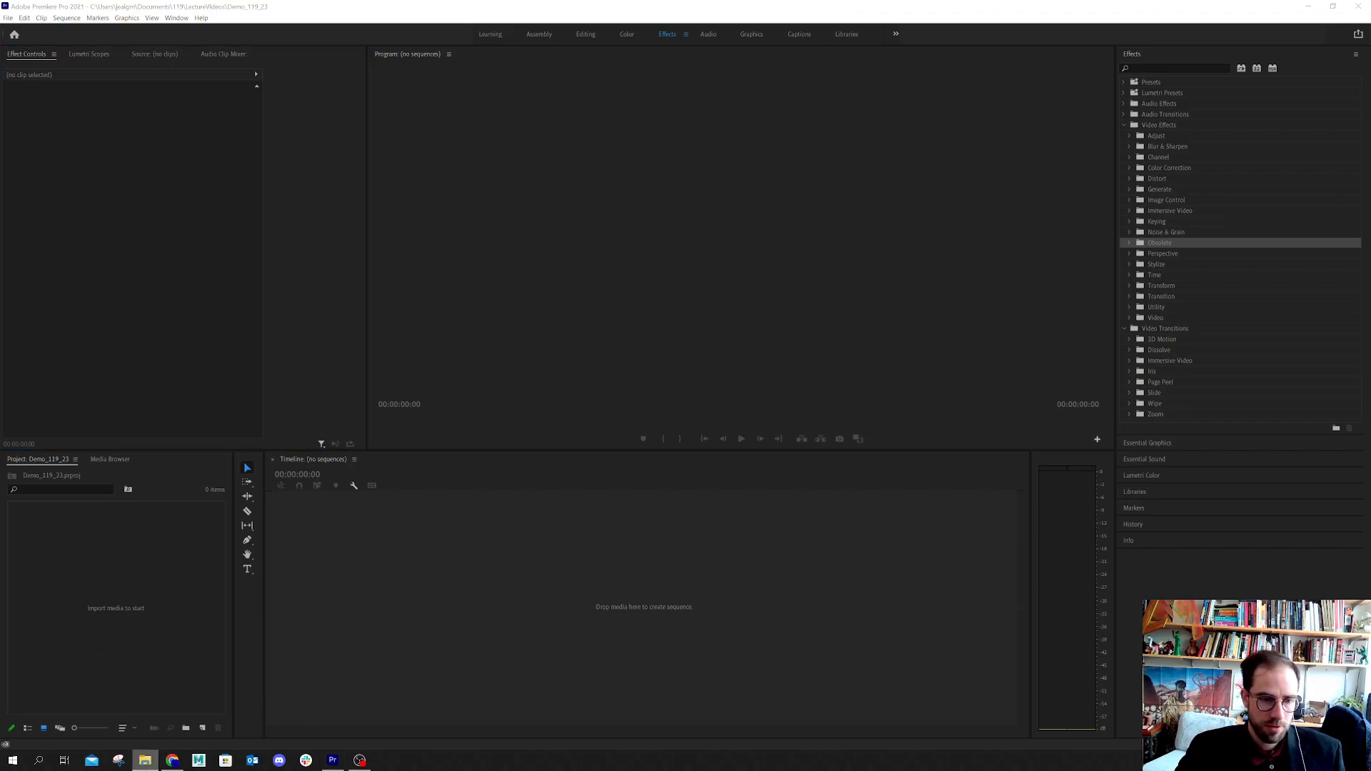
{"action": "left_click_drag", "start_coordinate": [0, 414], "coordinate": [367, 60]}
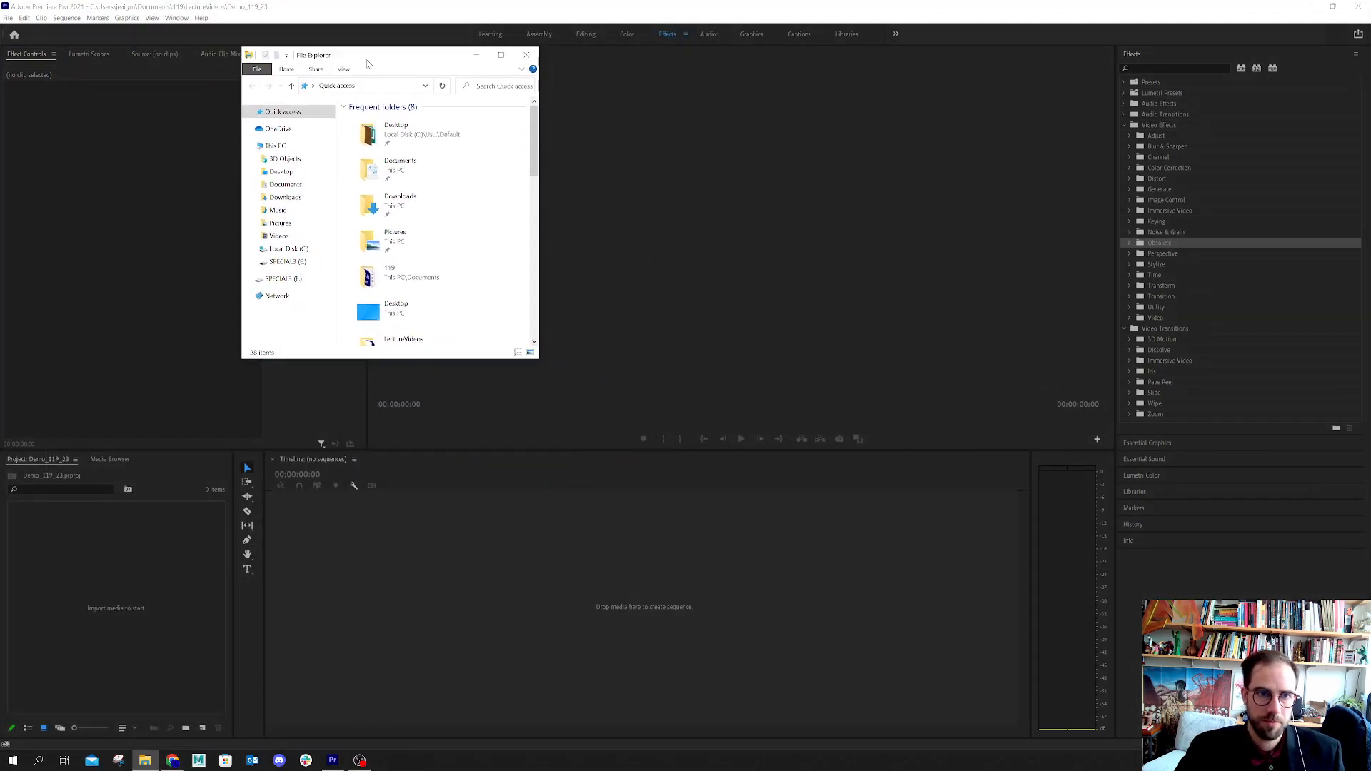
{"action": "left_click", "coordinate": [283, 186]}
{"action": "double_click", "coordinate": [363, 143]}
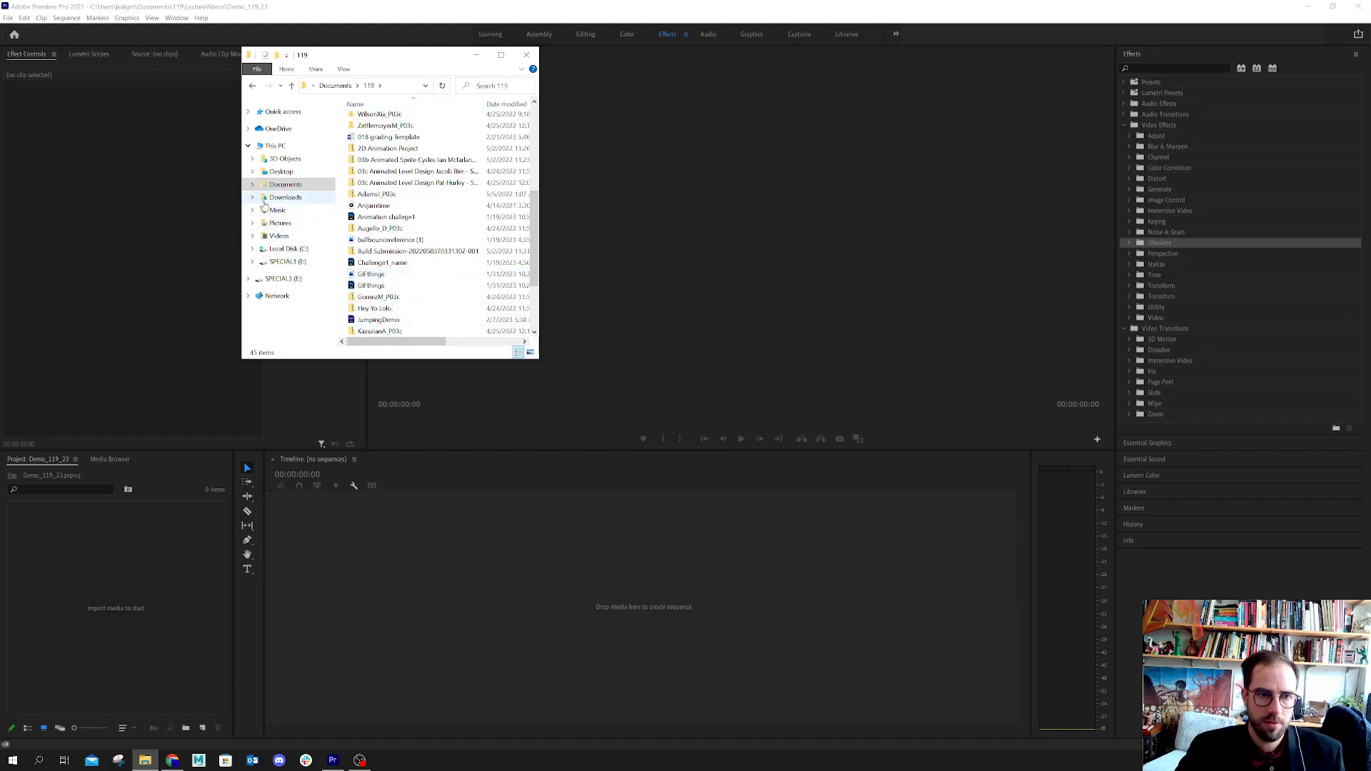
{"action": "left_click", "coordinate": [278, 224]}
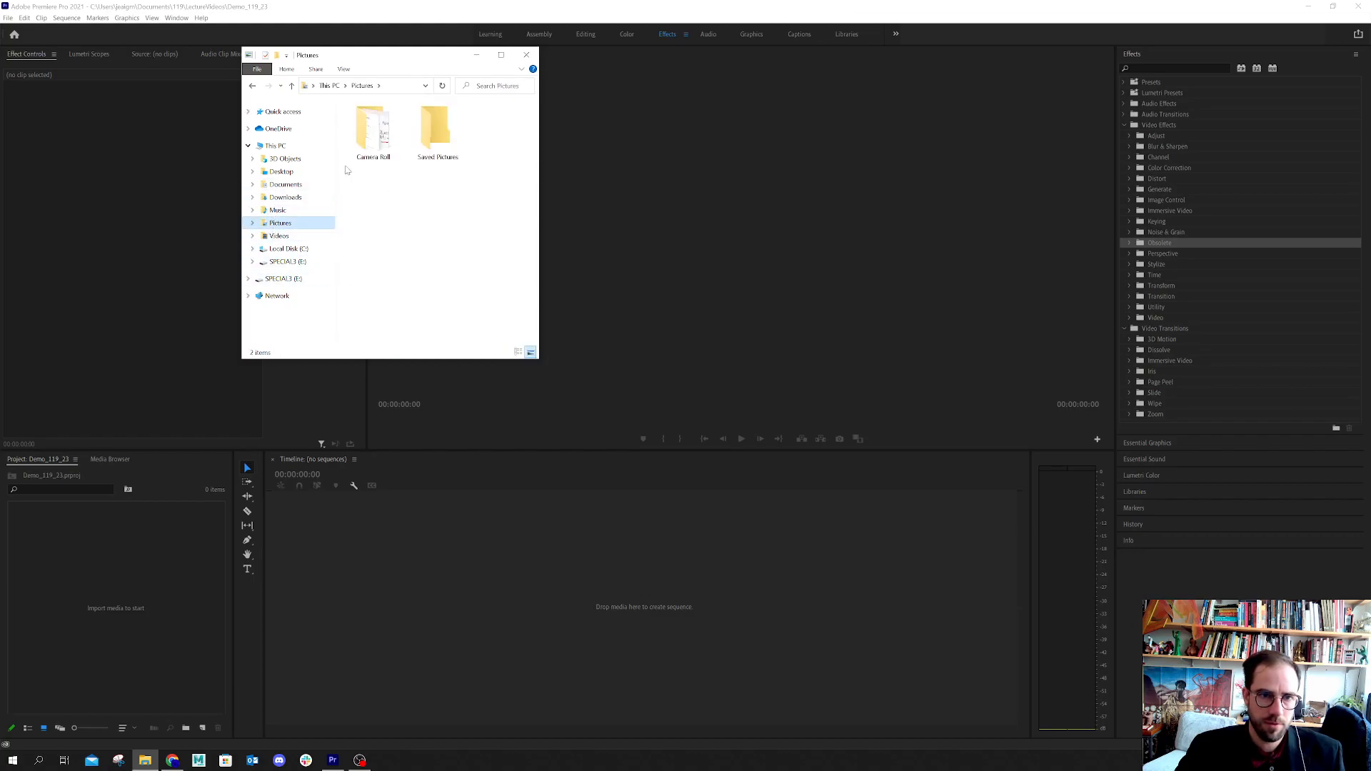
{"action": "left_click", "coordinate": [277, 238]}
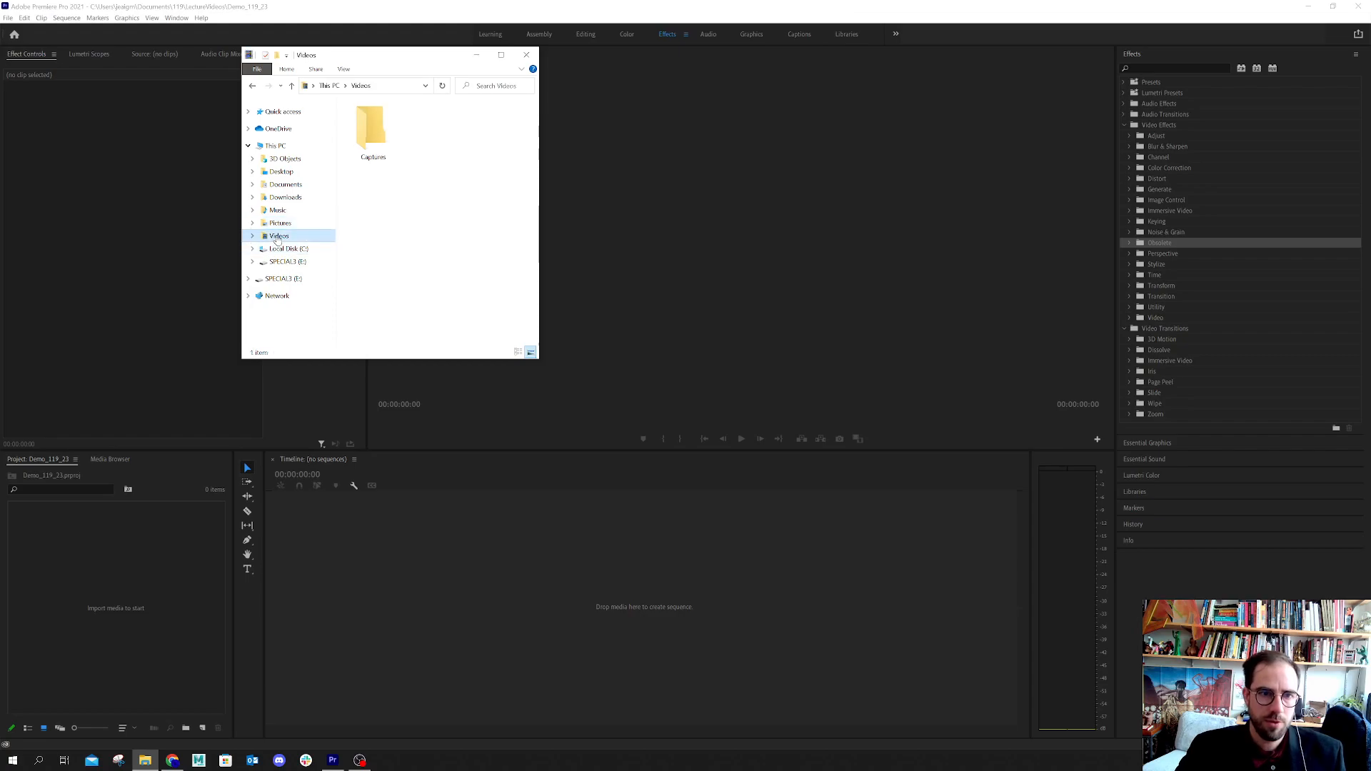
{"action": "left_click", "coordinate": [279, 187]}
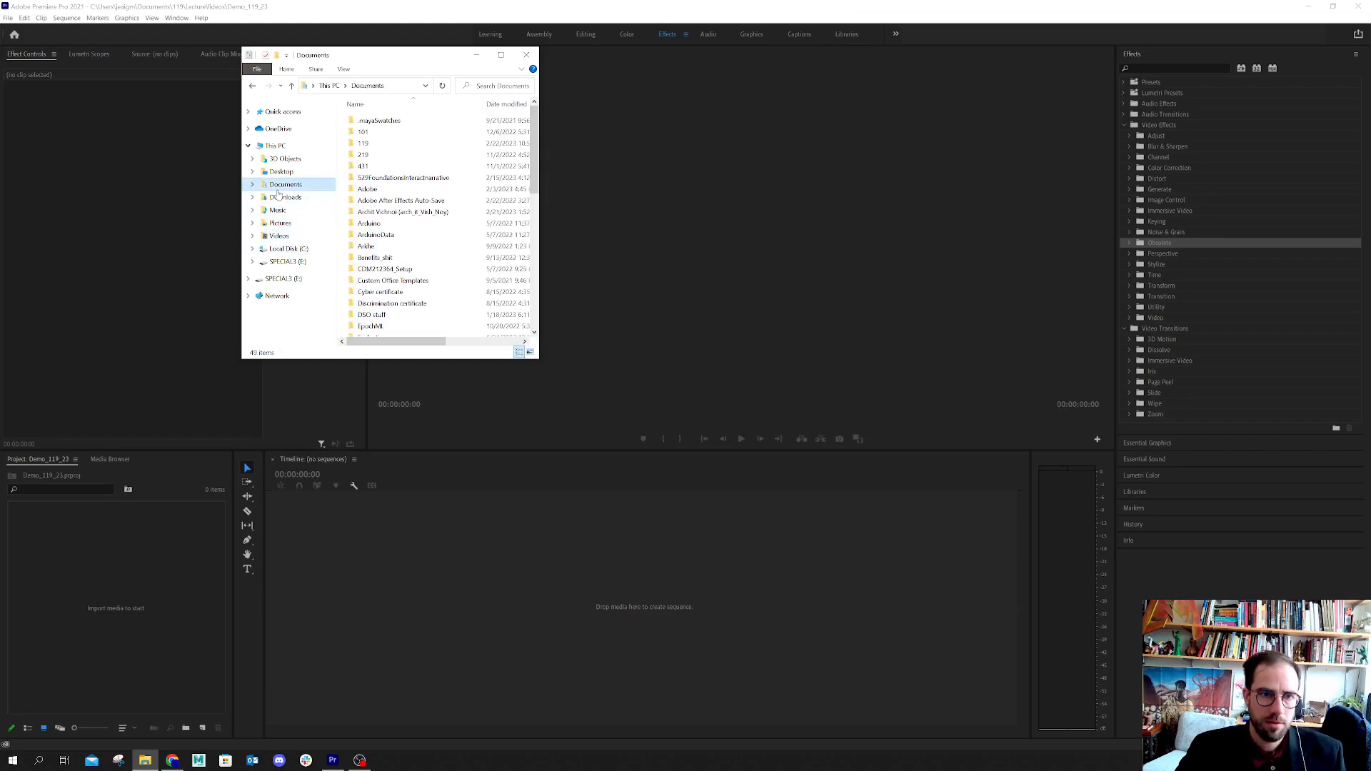
{"action": "left_click", "coordinate": [279, 261]}
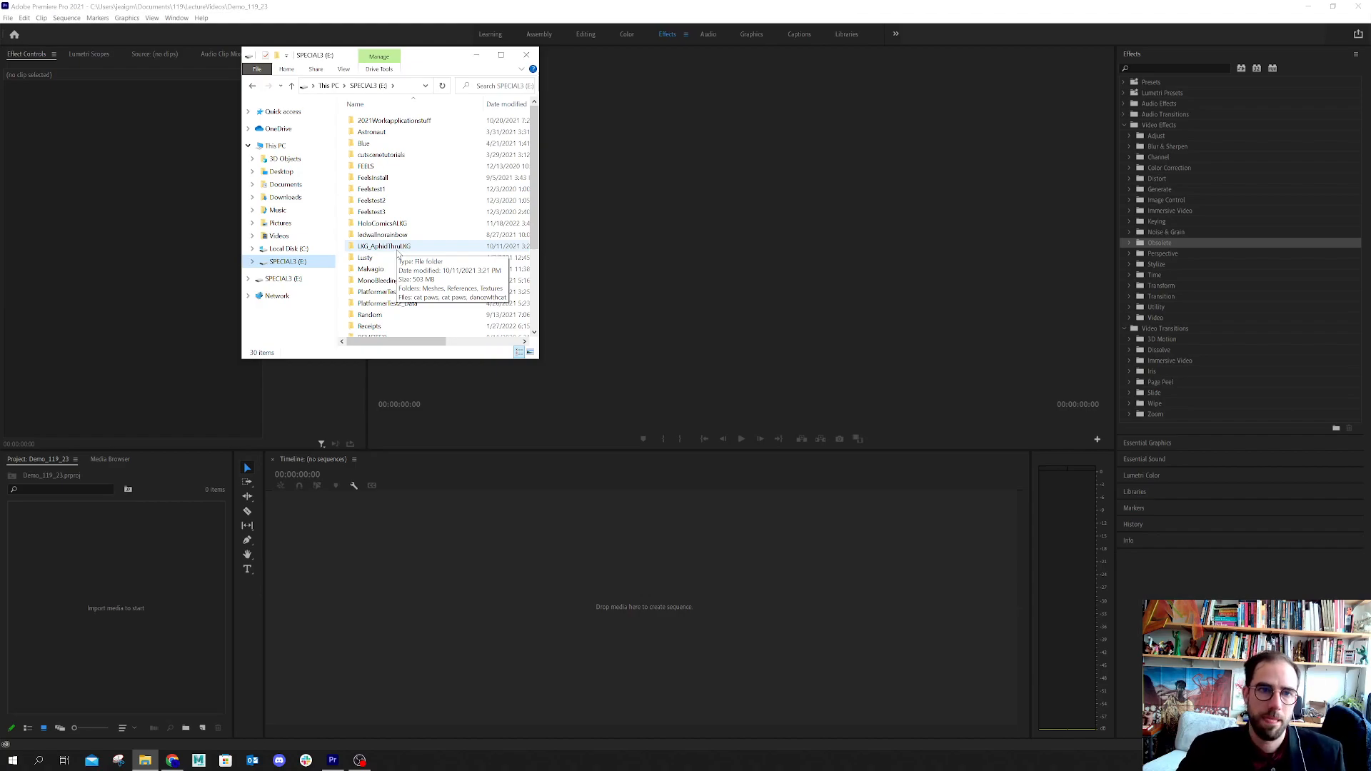
{"action": "left_click", "coordinate": [404, 165]}
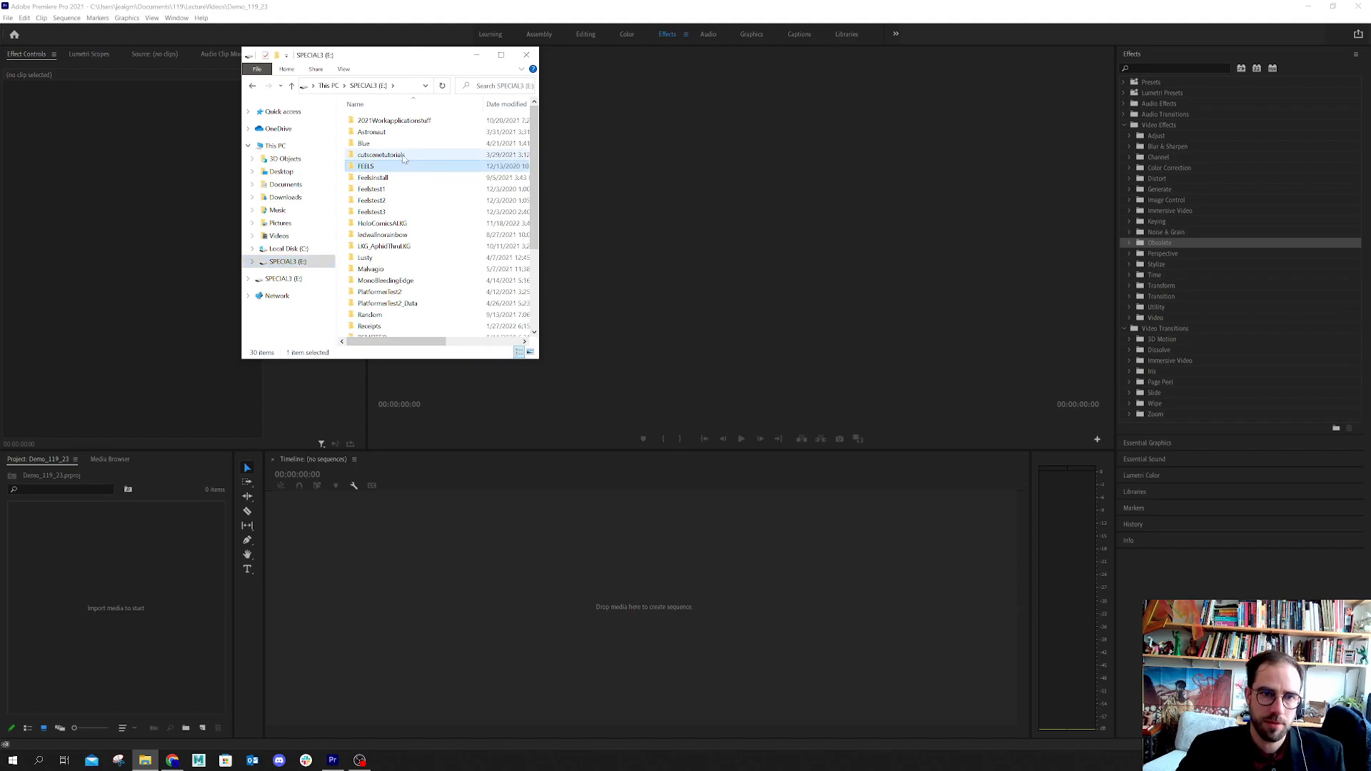
{"action": "double_click", "coordinate": [404, 155]}
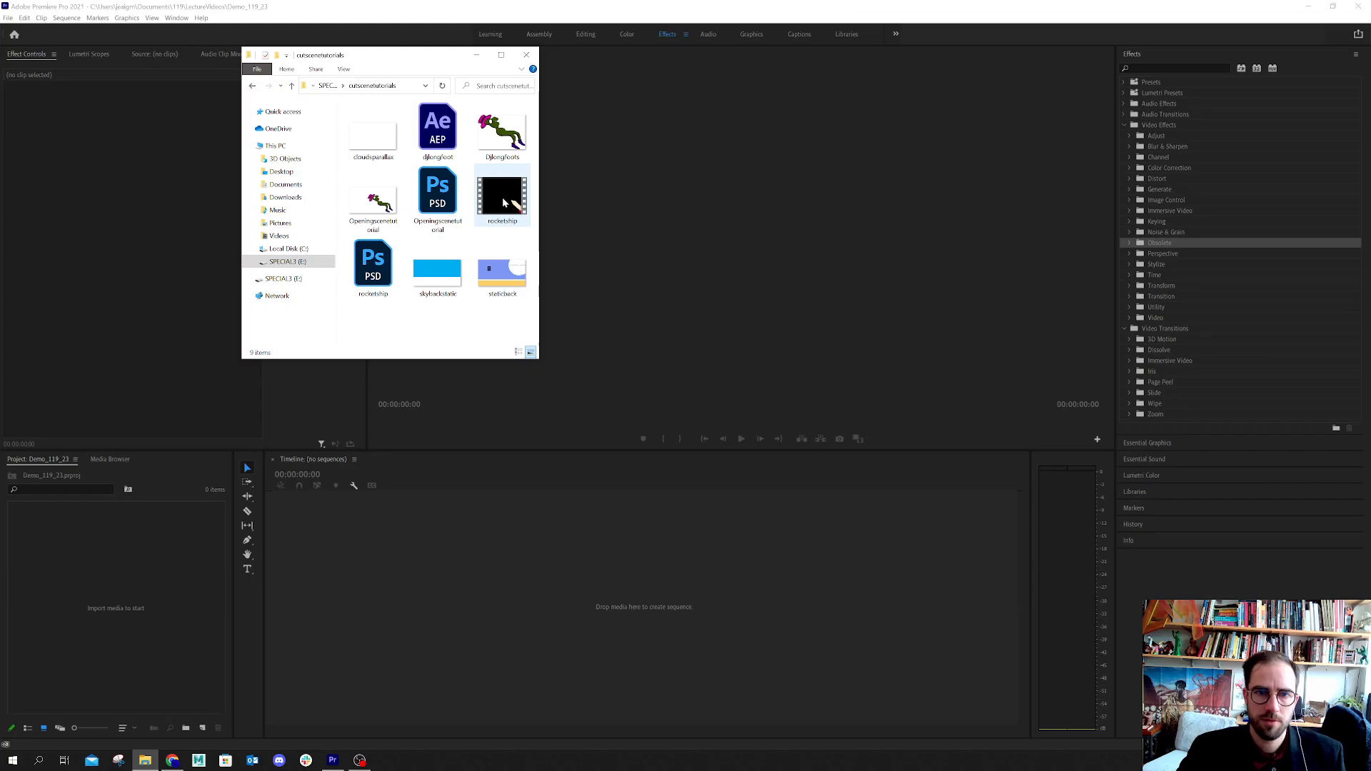
Import the rocketship video from the cutscenetutorials folder into the Premiere Pro project and return to Premiere Pro
{"action": "left_click", "coordinate": [503, 202]}
{"action": "left_click_drag", "start_coordinate": [501, 197], "coordinate": [55, 597]}
{"action": "left_click_drag", "start_coordinate": [127, 656], "coordinate": [127, 655]}
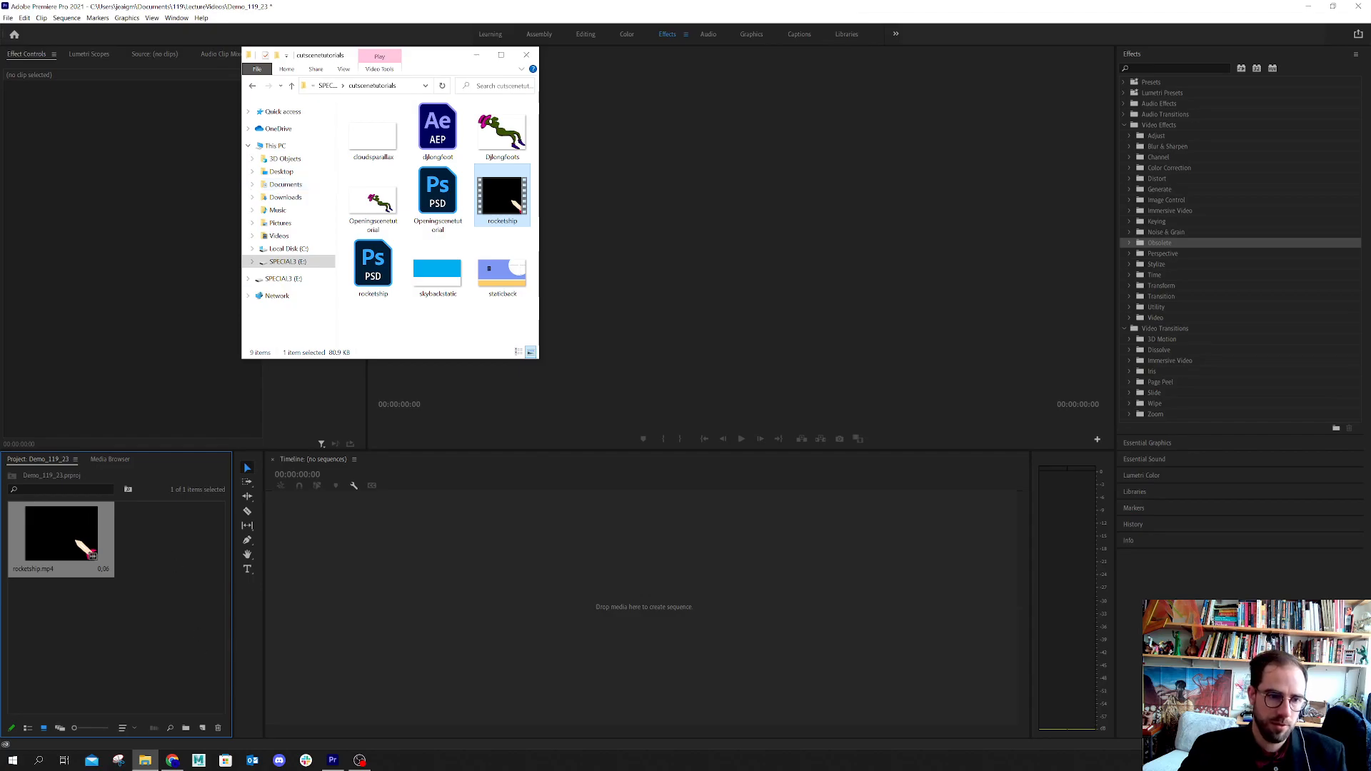
{"action": "left_click", "coordinate": [79, 674]}
{"action": "left_click", "coordinate": [55, 524]}
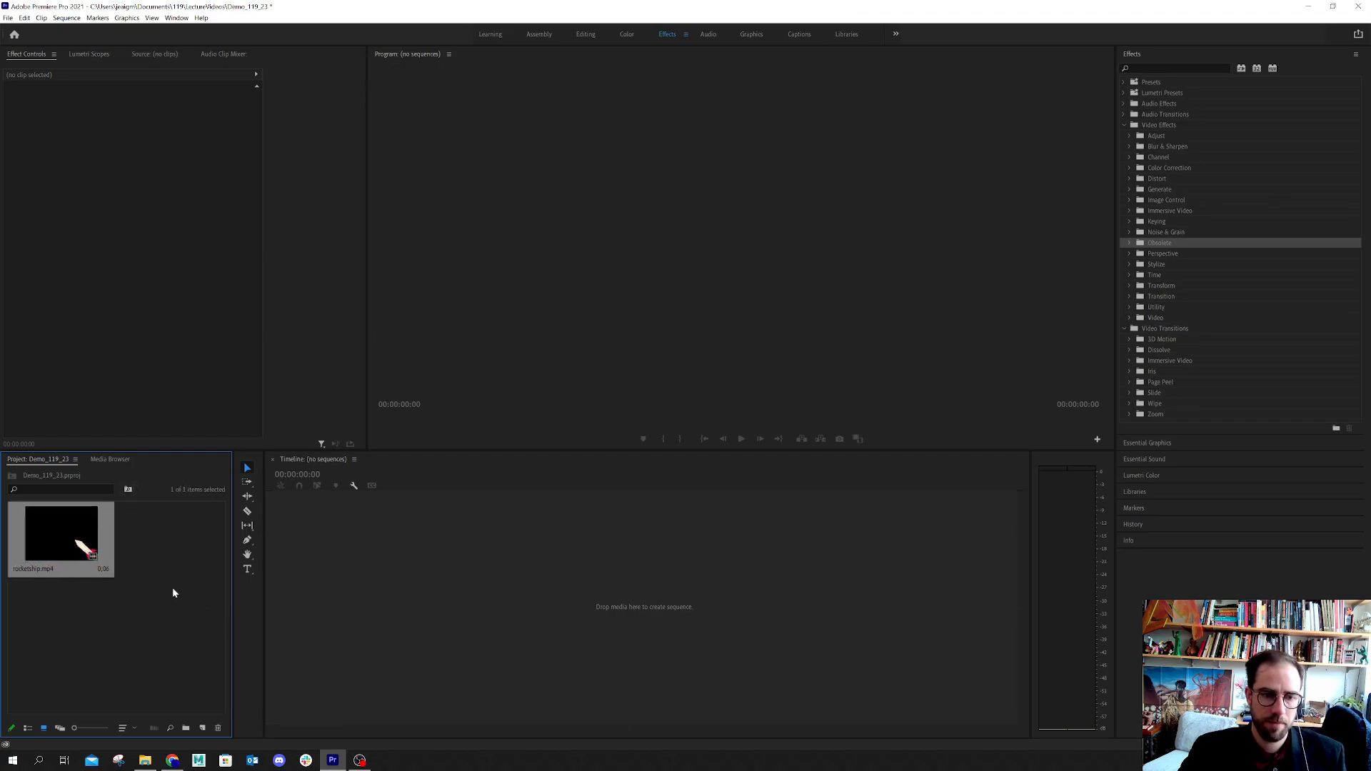
Create two new bins in the project, named Video and Image
{"action": "left_click", "coordinate": [186, 728]}
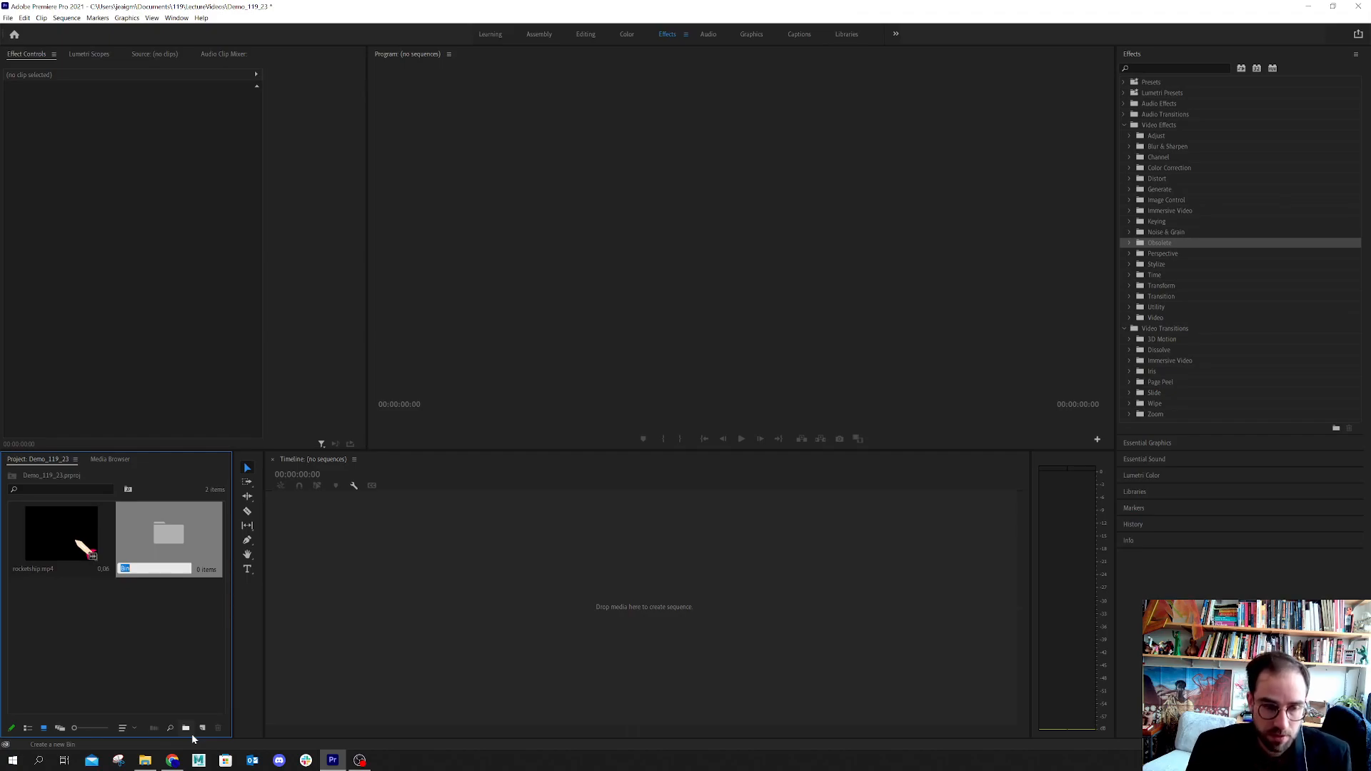
{"action": "type", "text": "Video"}
{"action": "key", "text": "Tab"}
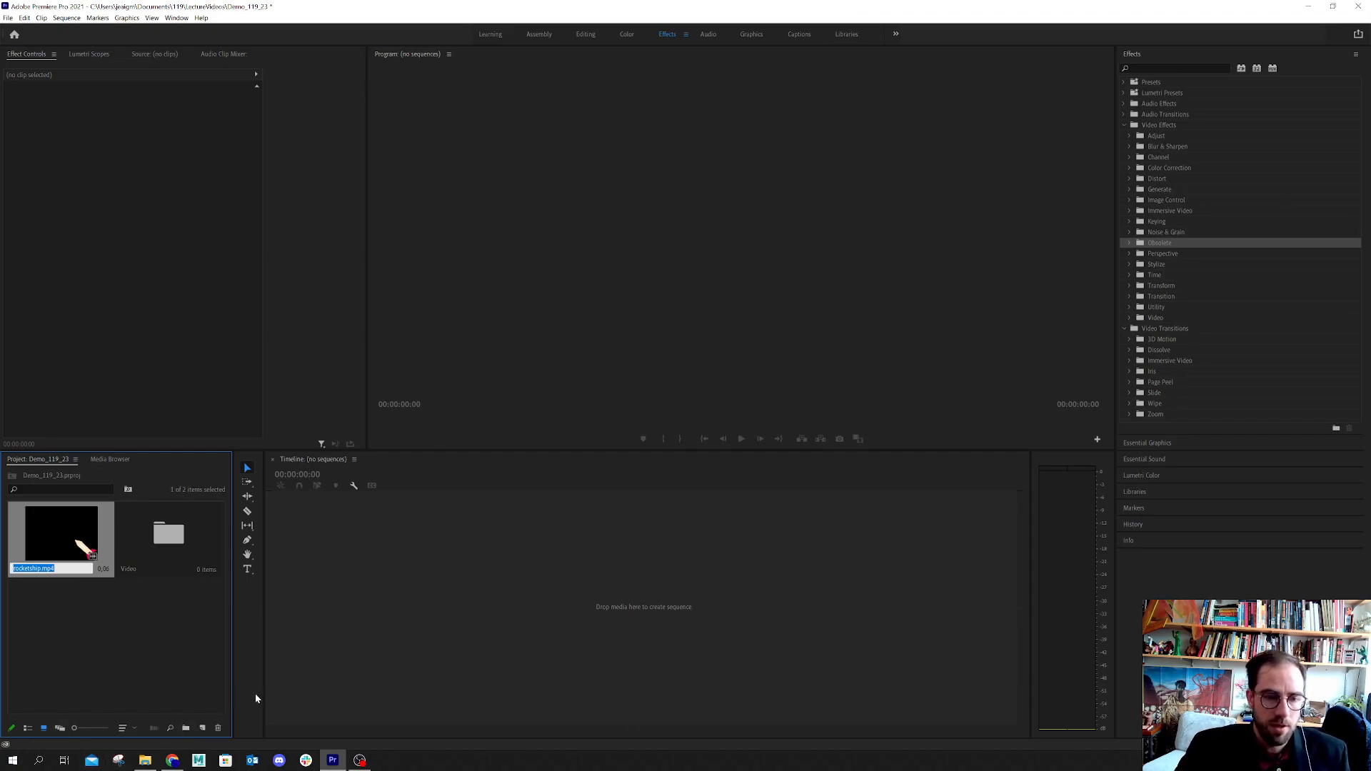
{"action": "left_click", "coordinate": [186, 729]}
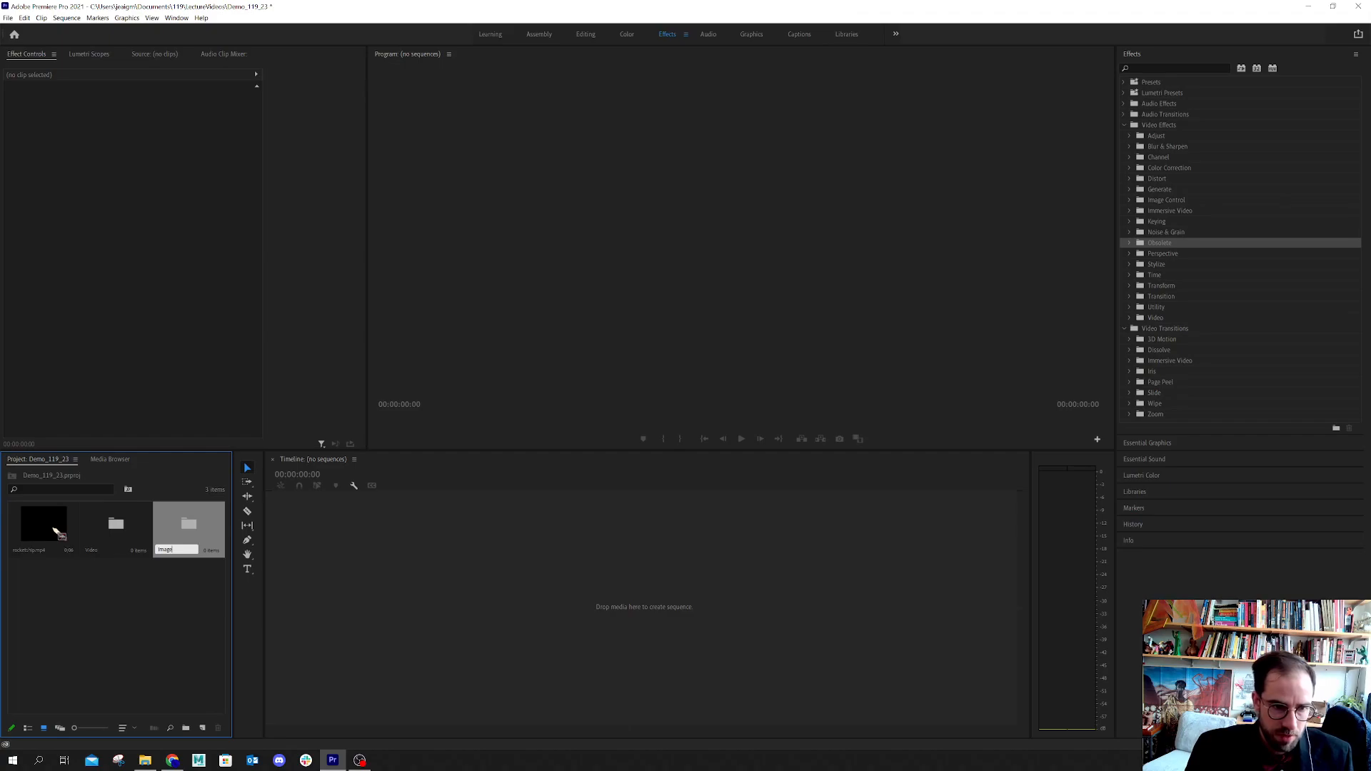
{"action": "key", "text": "Tab"}
{"action": "left_click", "coordinate": [140, 584]}
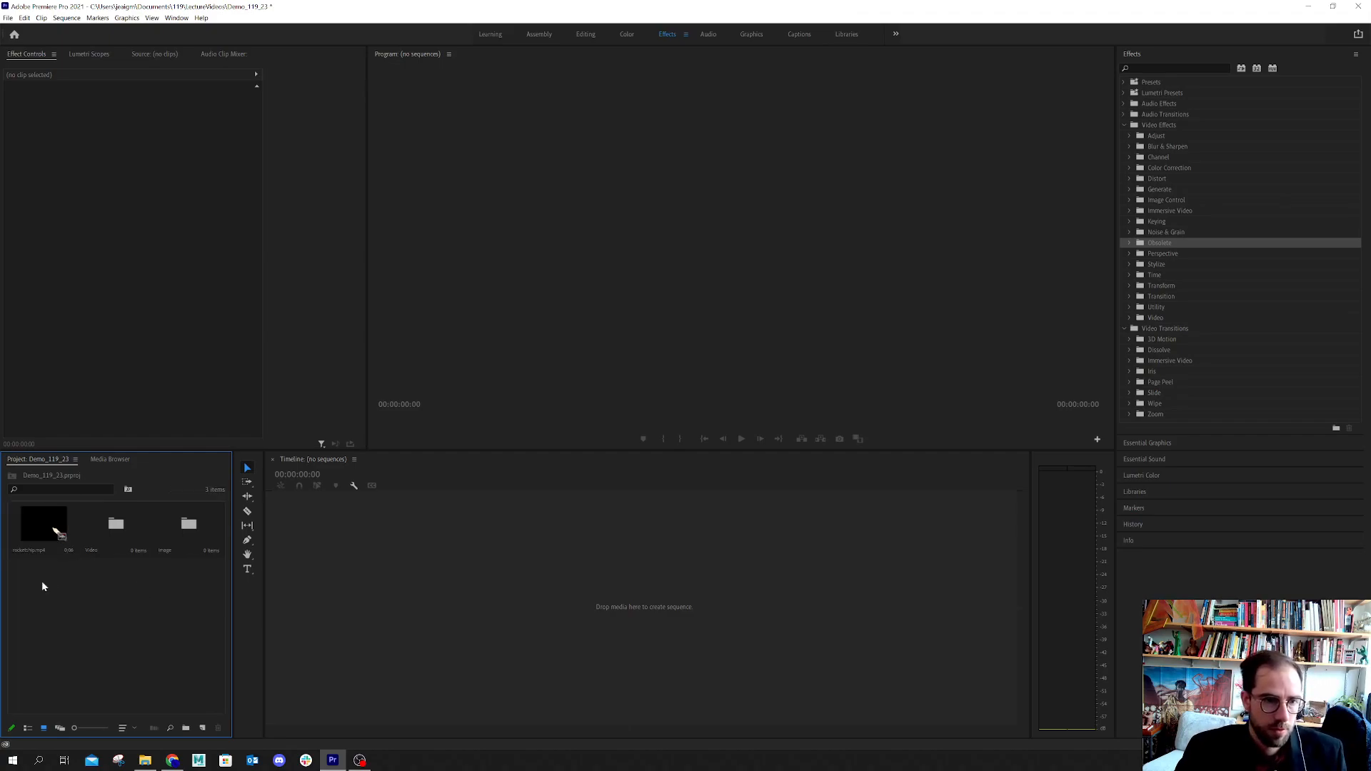
Move the rocketship clip into the Video bin
{"action": "left_click_drag", "start_coordinate": [32, 529], "coordinate": [107, 531]}
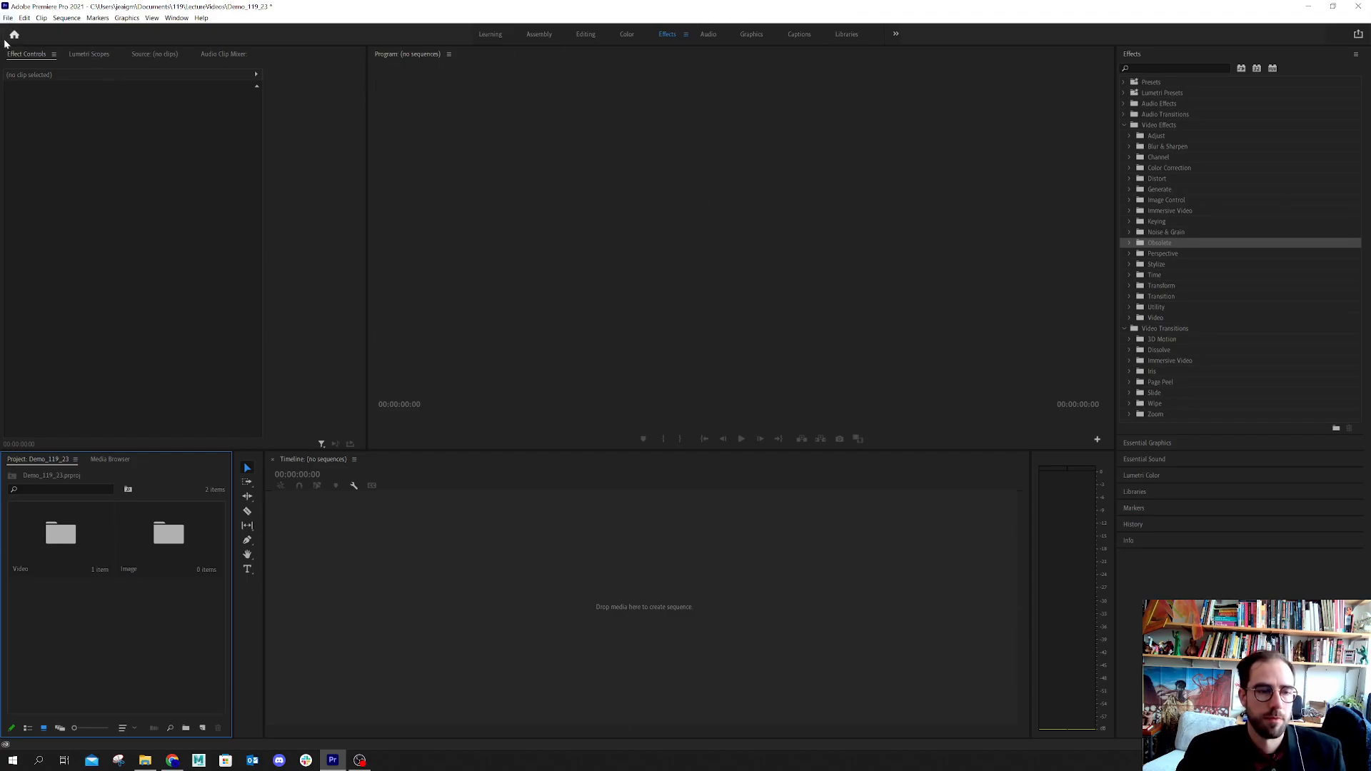
Switch to File Explorer and open the LKG_AphidThruLKG folder on the SPECIAL3 (E:) drive
{"action": "left_click", "coordinate": [145, 760]}
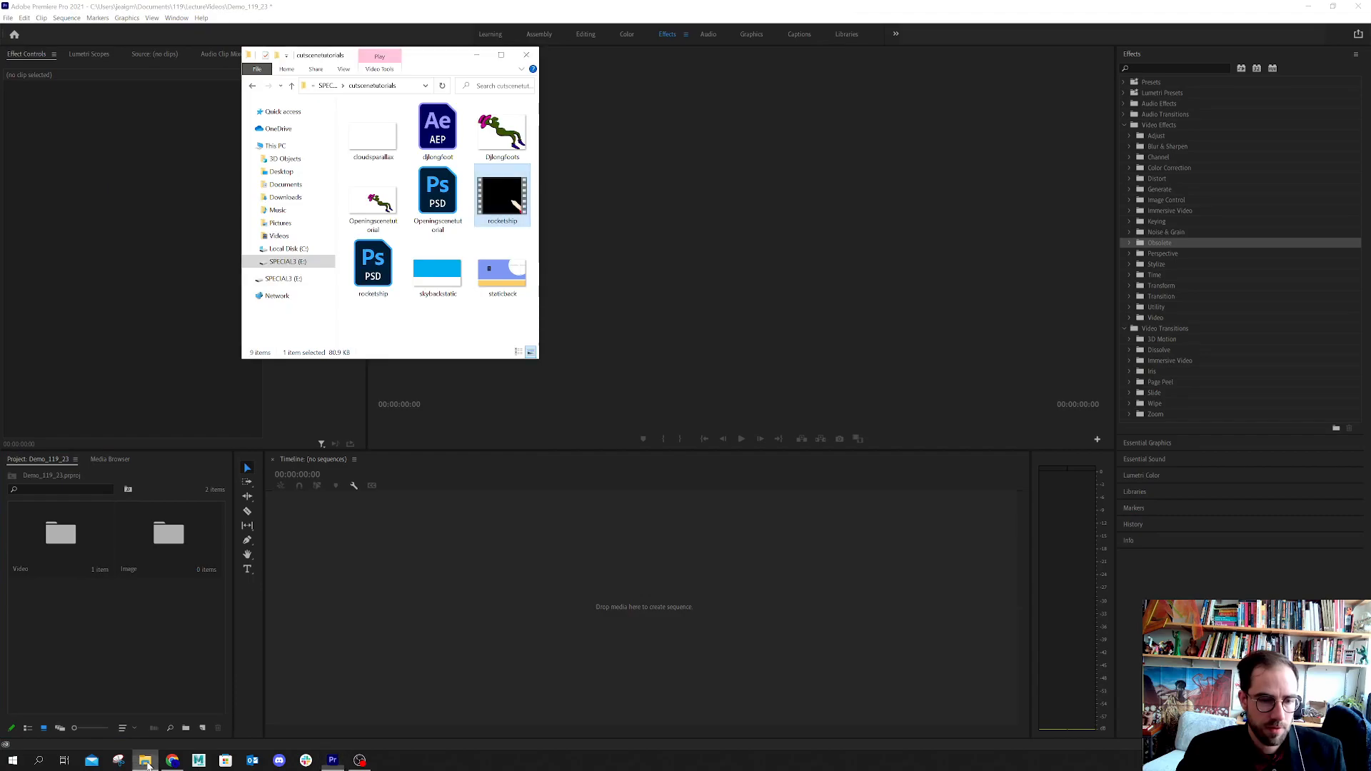
{"action": "left_click", "coordinate": [288, 261]}
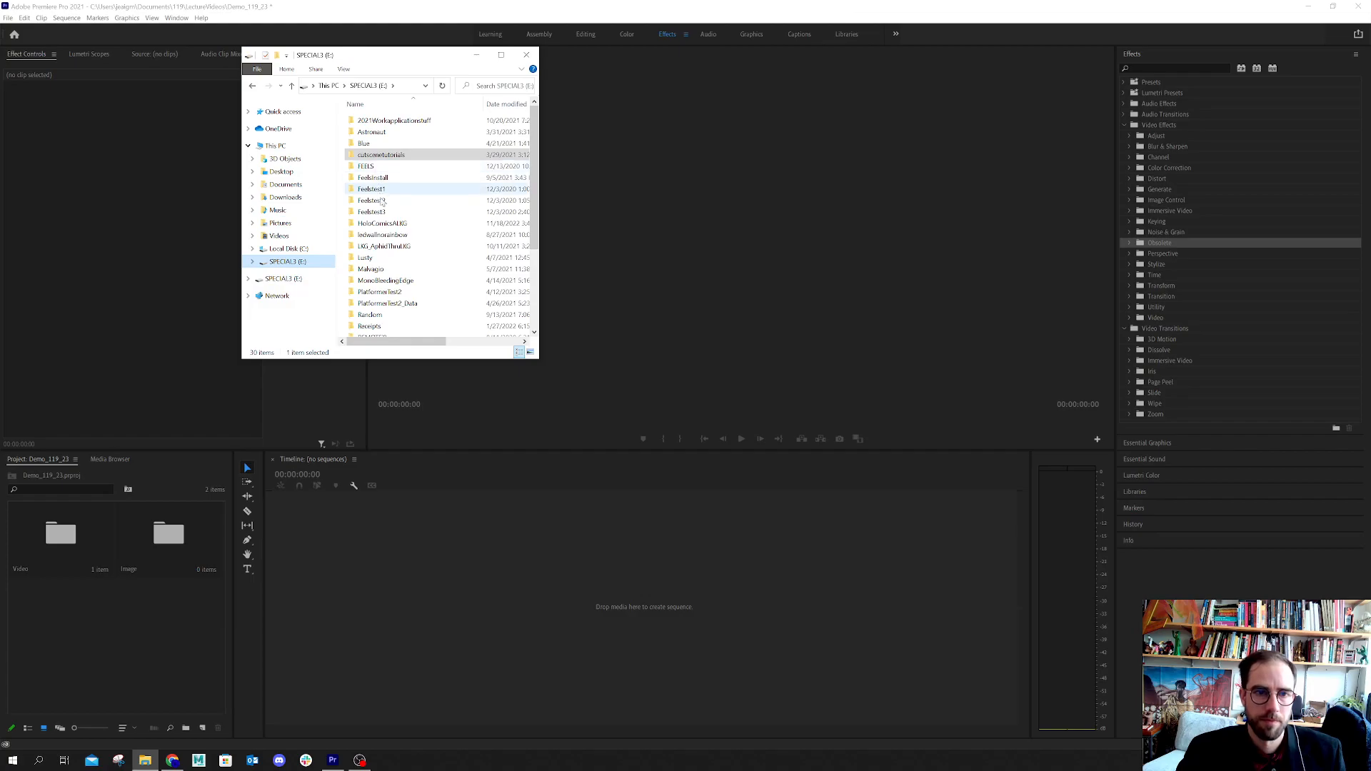
{"action": "double_click", "coordinate": [382, 224]}
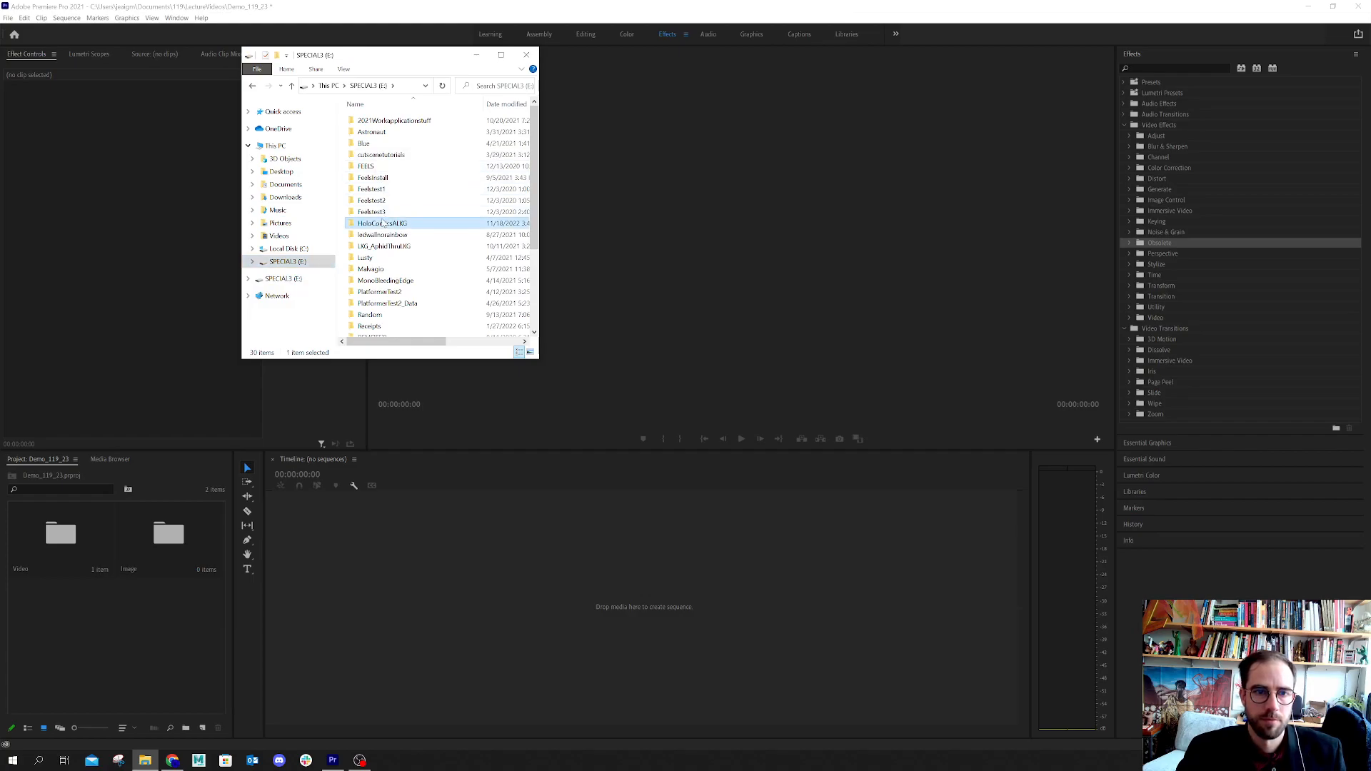
{"action": "left_click", "coordinate": [292, 86]}
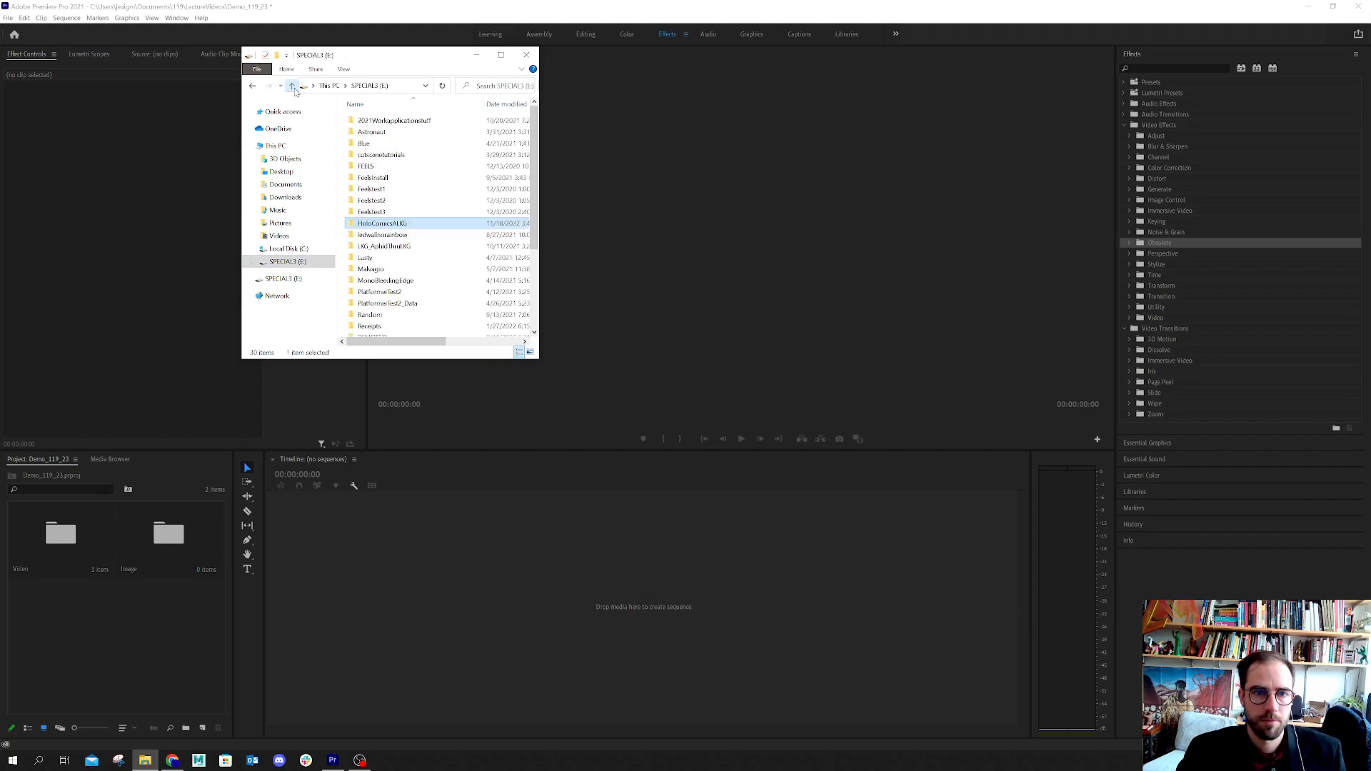
{"action": "double_click", "coordinate": [410, 237]}
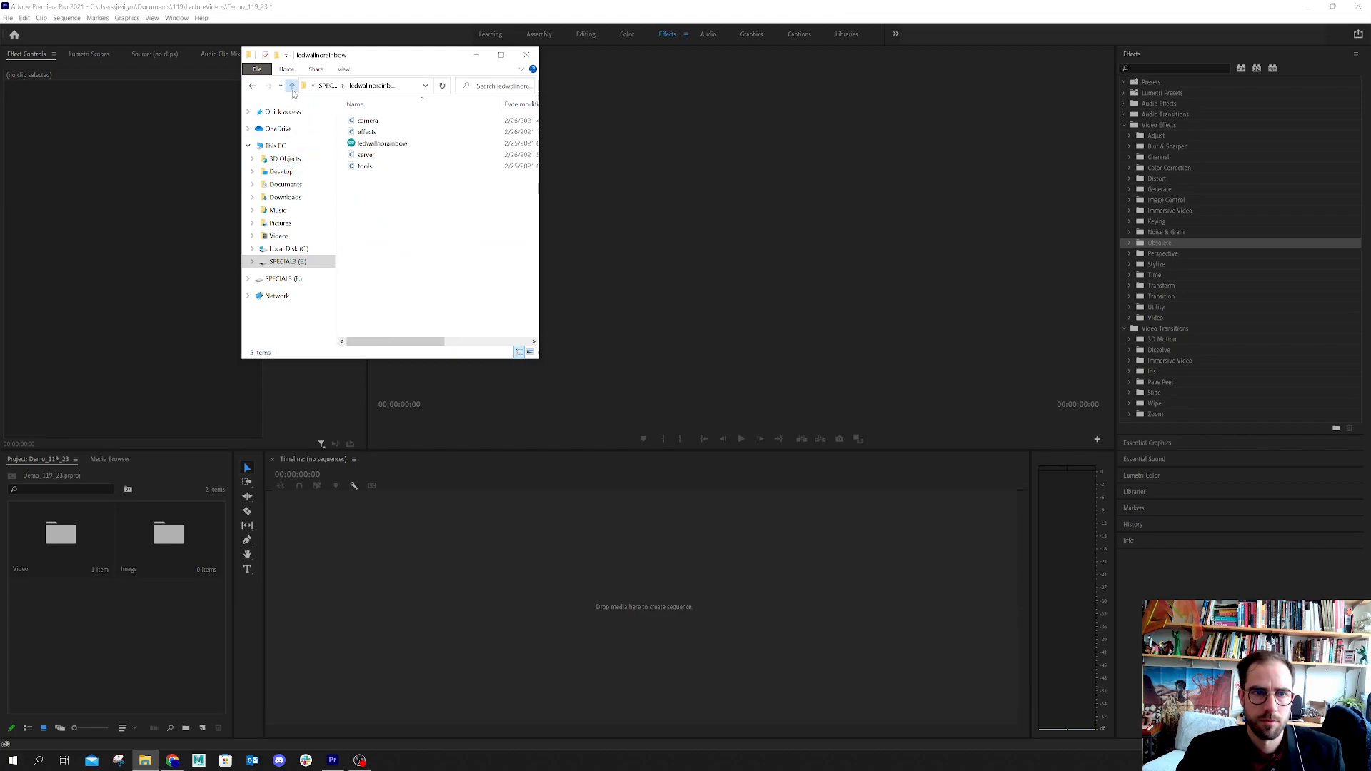
{"action": "left_click", "coordinate": [292, 86]}
{"action": "double_click", "coordinate": [383, 247]}
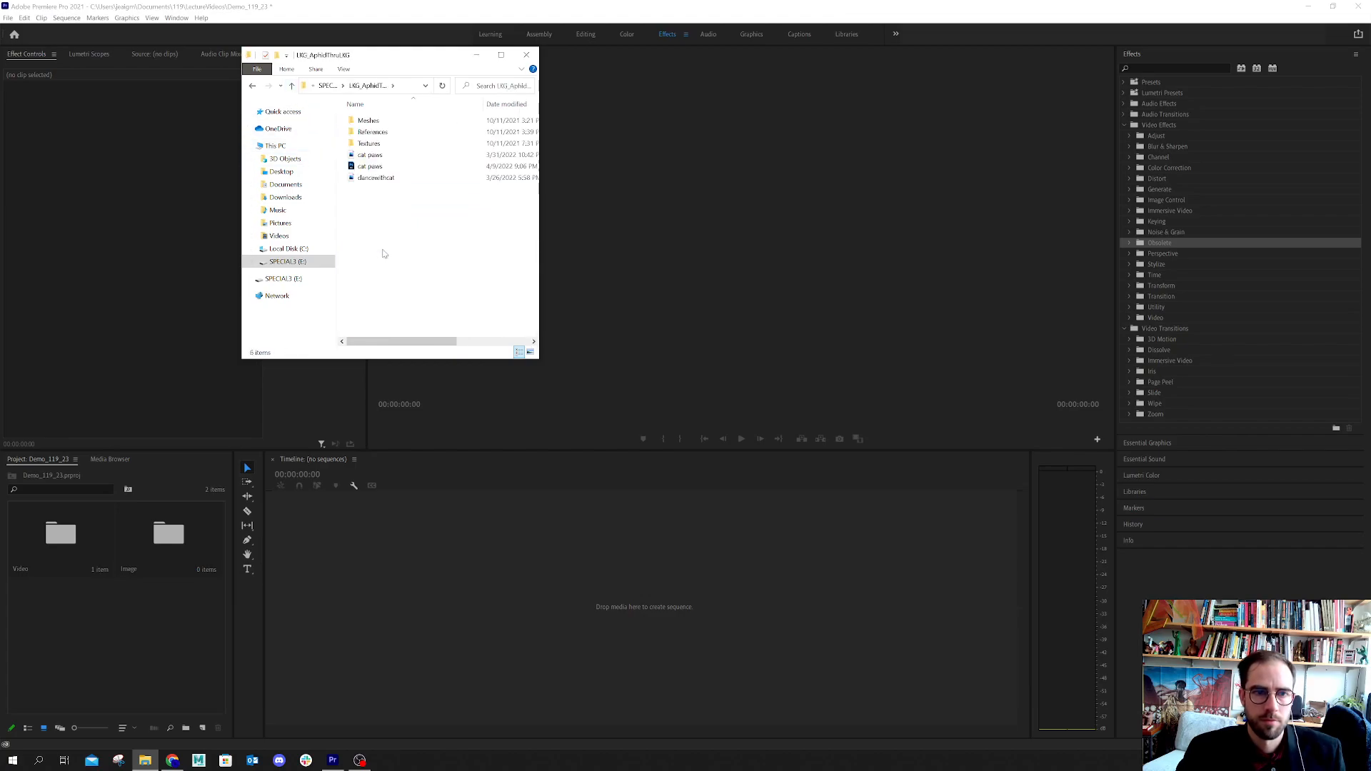
Import the cat paws and dancewithcat PNG images into the Premiere Pro project and return to Premiere Pro
{"action": "left_click", "coordinate": [370, 157]}
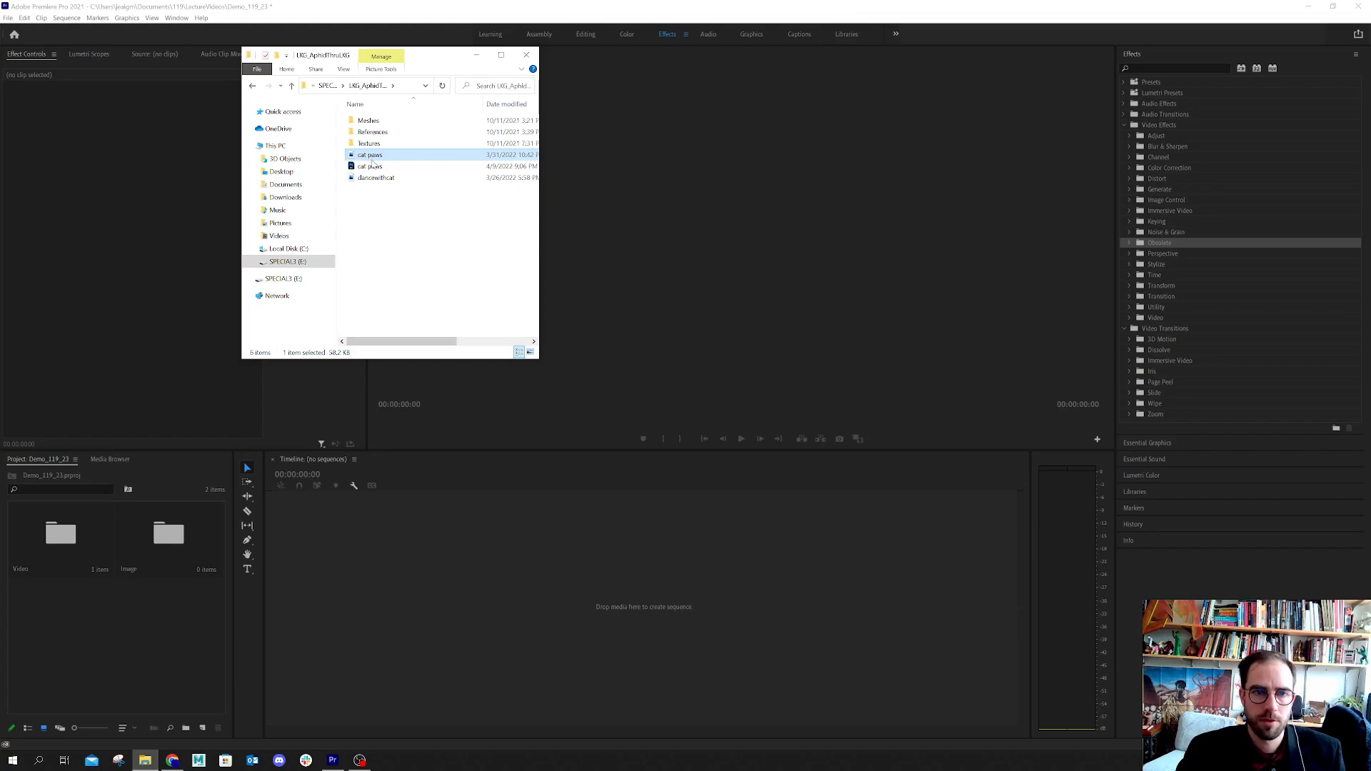
{"action": "left_click", "coordinate": [374, 178], "text": "ctrl"}
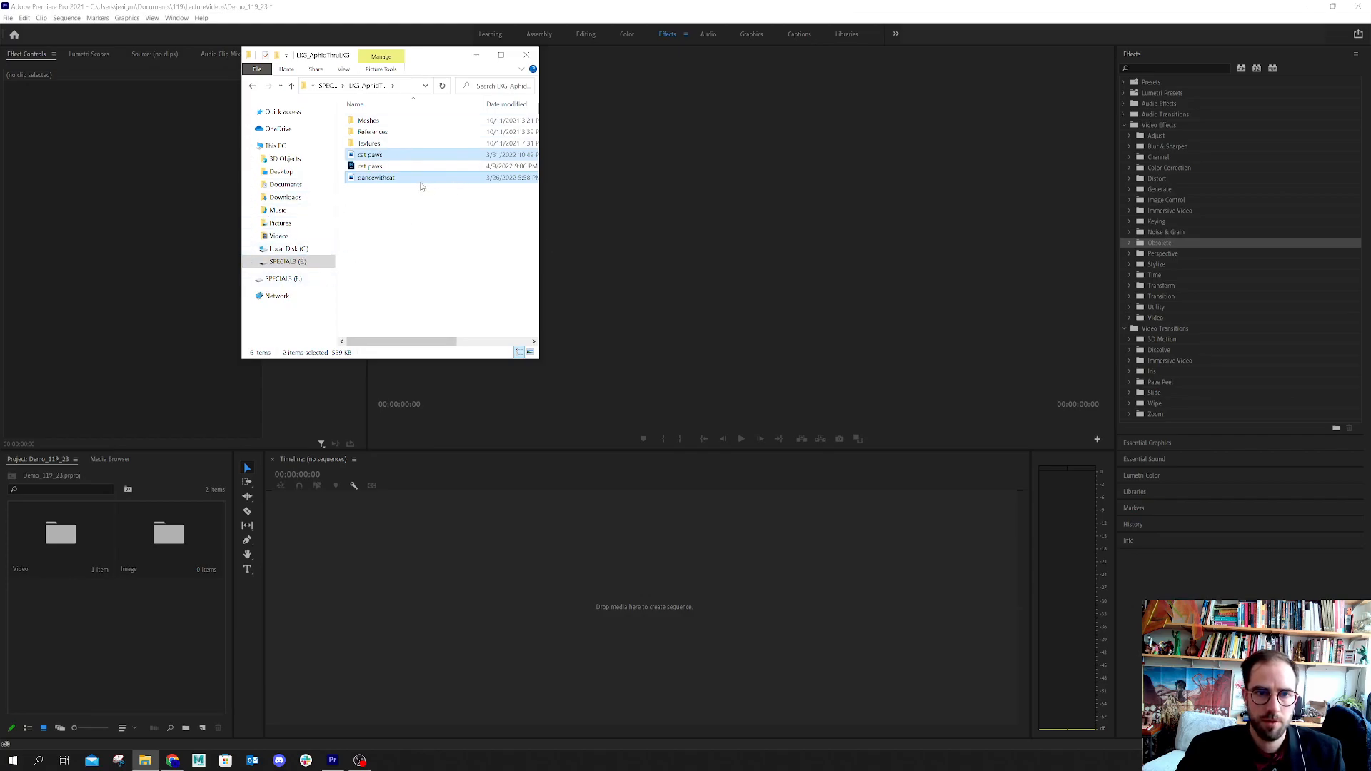
{"action": "left_click_drag", "start_coordinate": [420, 184], "coordinate": [111, 667]}
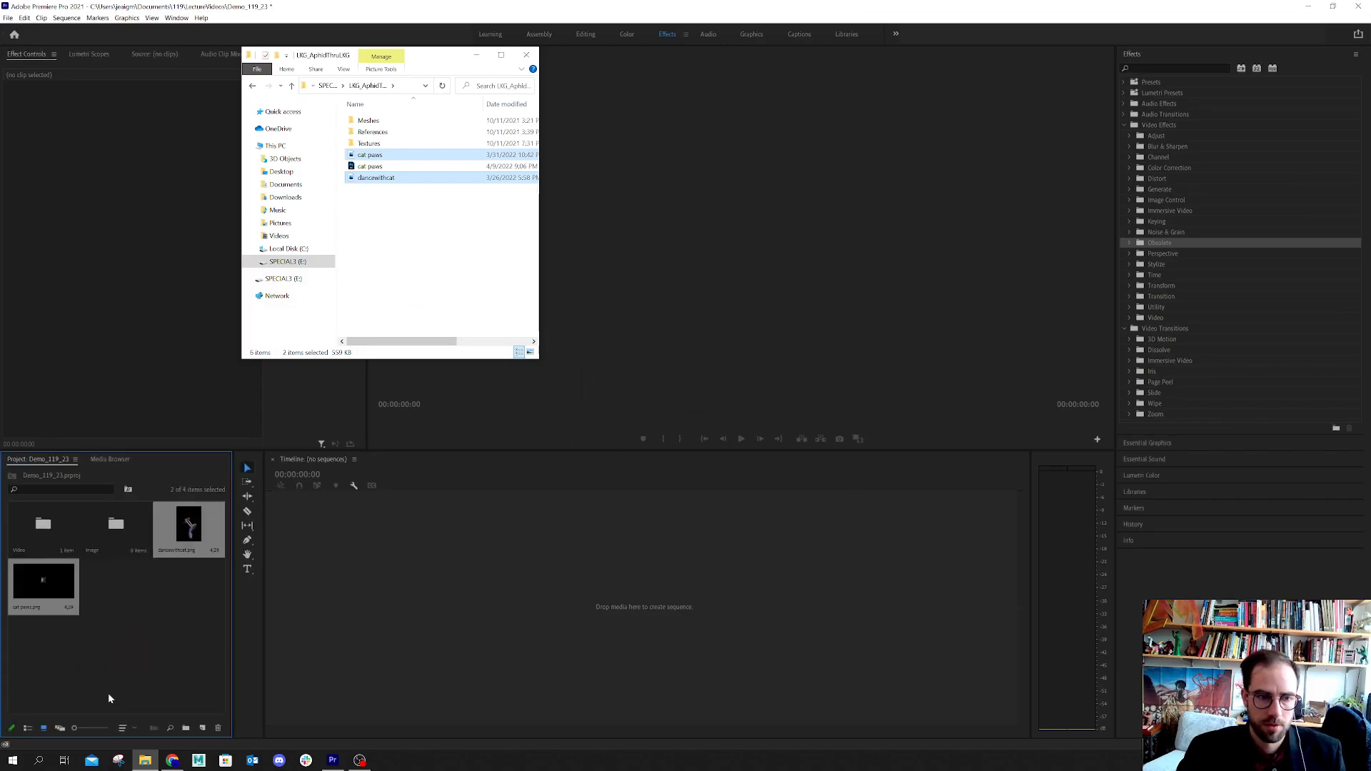
{"action": "left_click", "coordinate": [83, 671]}
Move the cat paws and dancewithcat images into the Image bin
{"action": "left_click", "coordinate": [38, 580]}
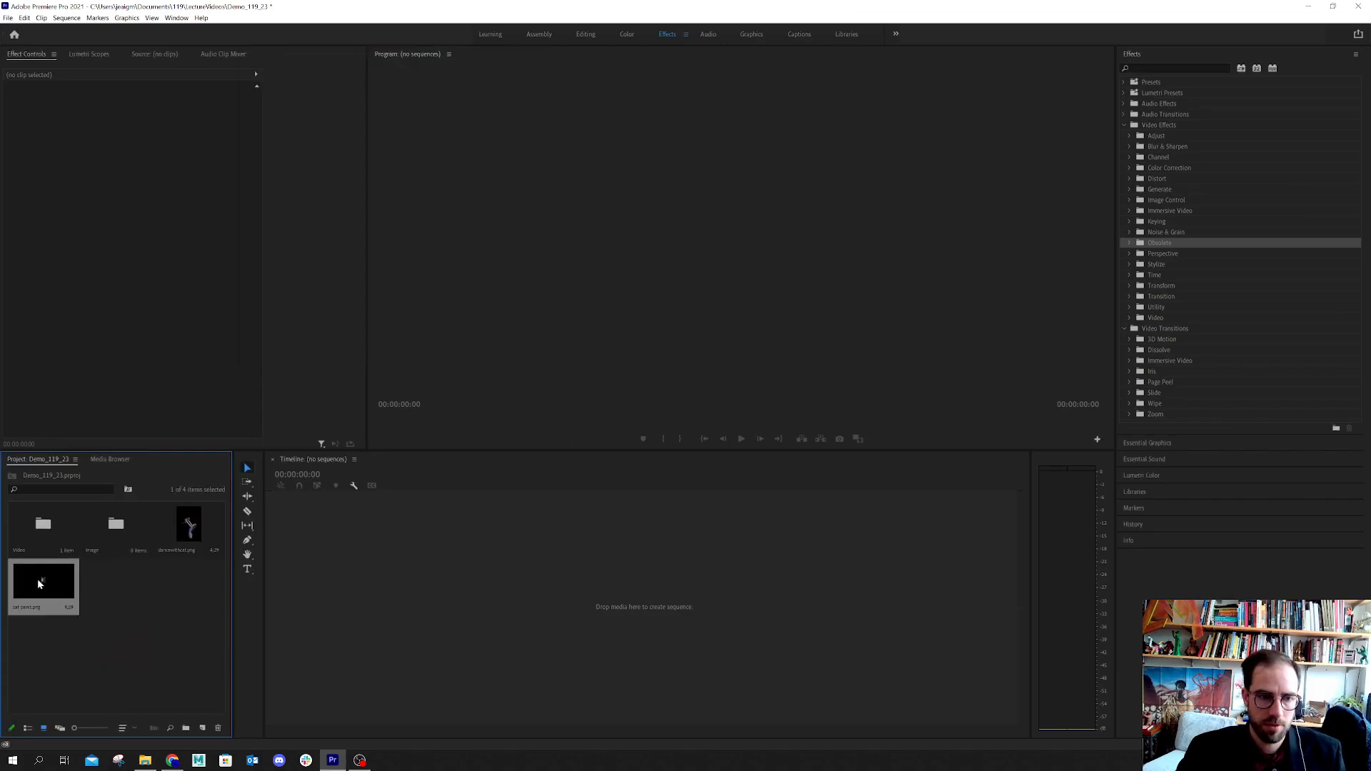
{"action": "left_click_drag", "start_coordinate": [37, 578], "coordinate": [117, 526]}
{"action": "left_click", "coordinate": [205, 526]}
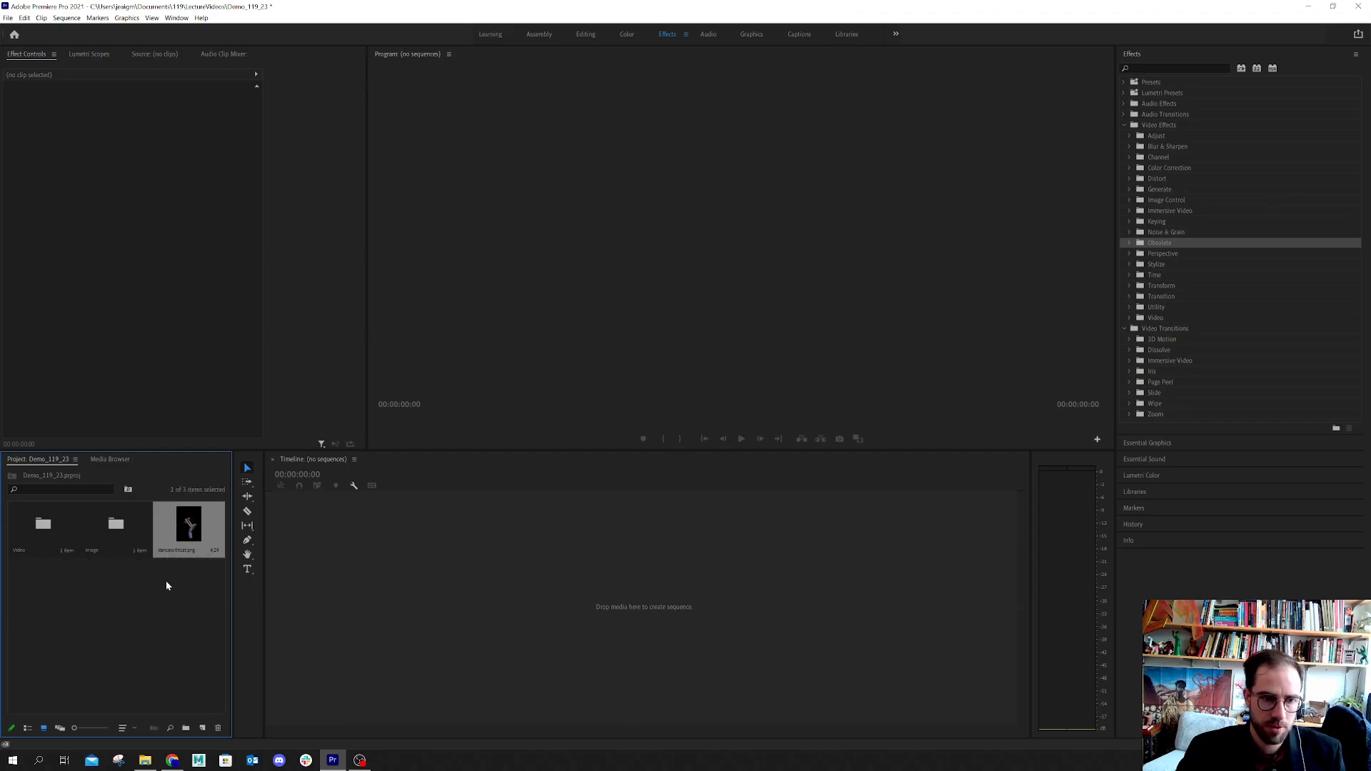
{"action": "left_click_drag", "start_coordinate": [144, 588], "coordinate": [117, 526]}
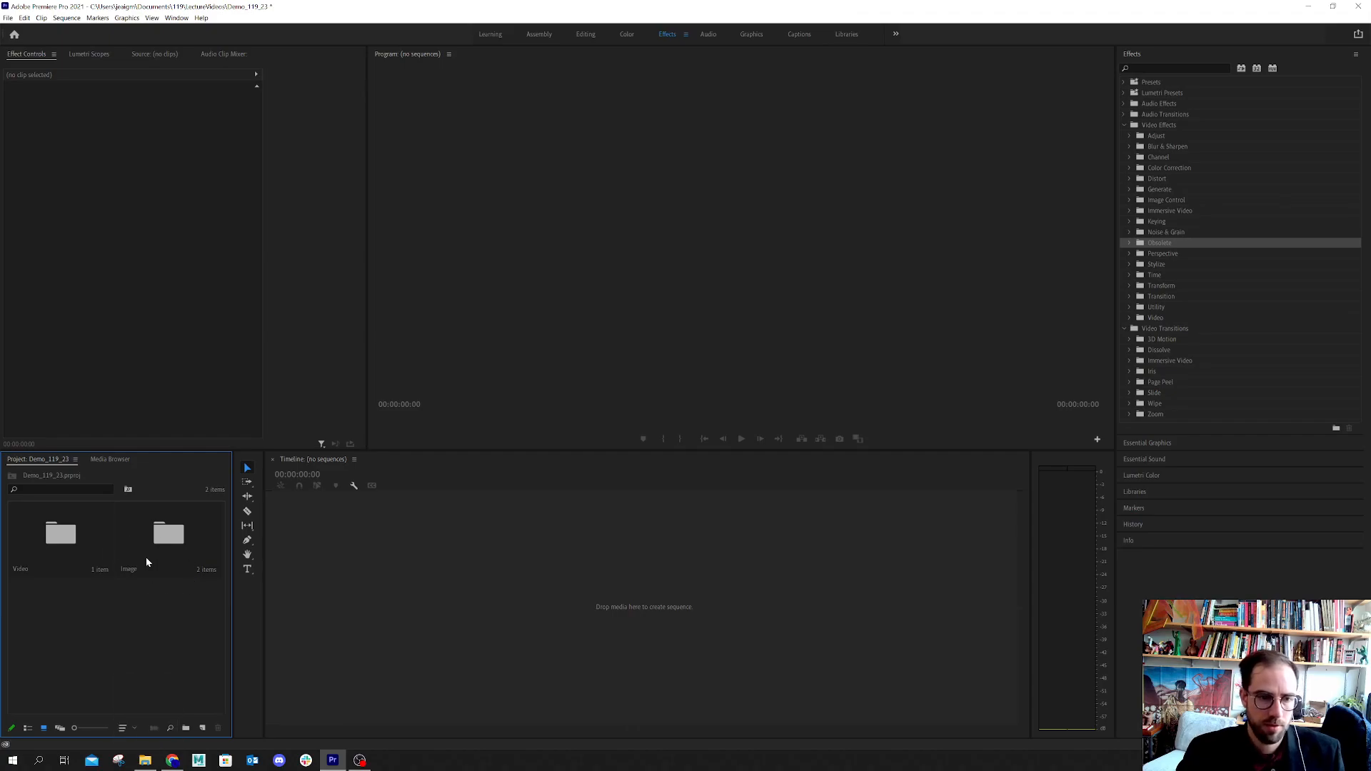
Switch to File Explorer and import the bunbug image from the References folder into the Premiere Pro project
{"action": "left_click", "coordinate": [146, 765]}
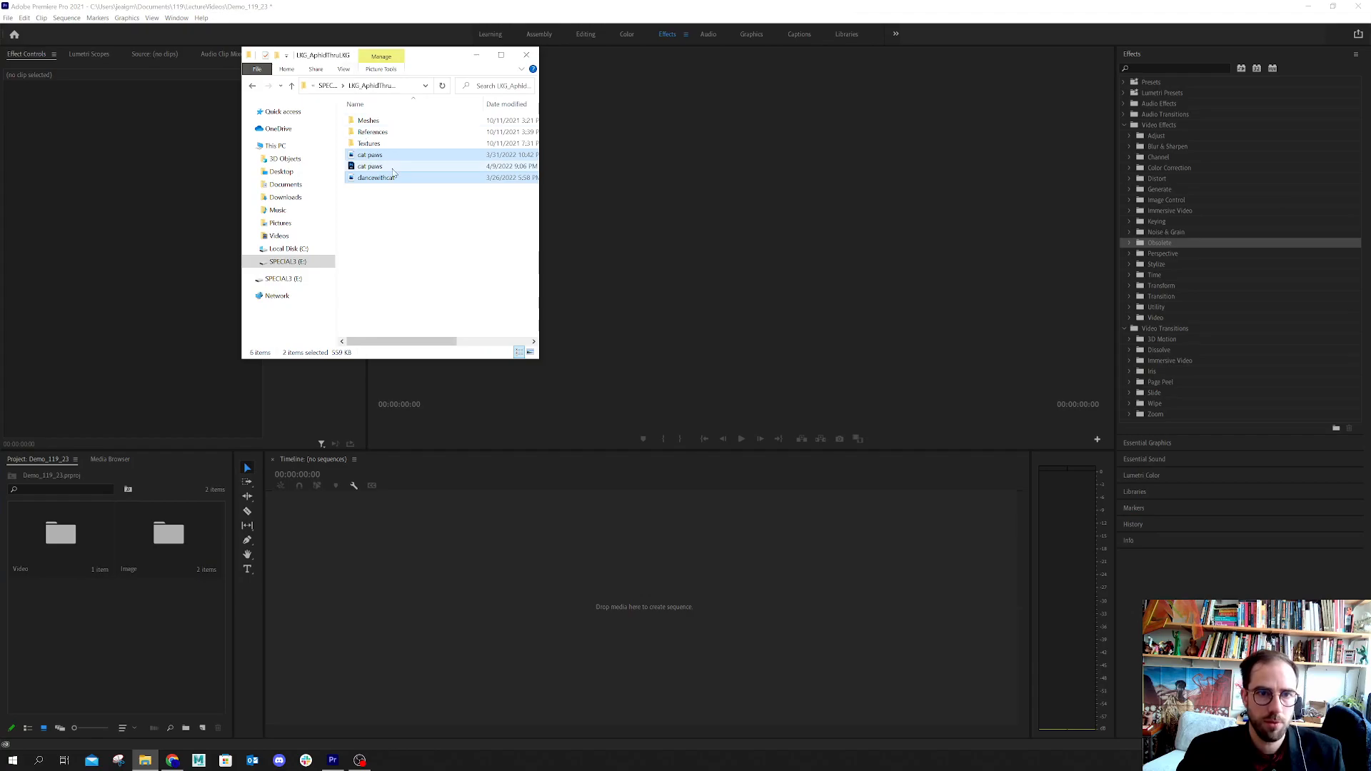
{"action": "double_click", "coordinate": [382, 133]}
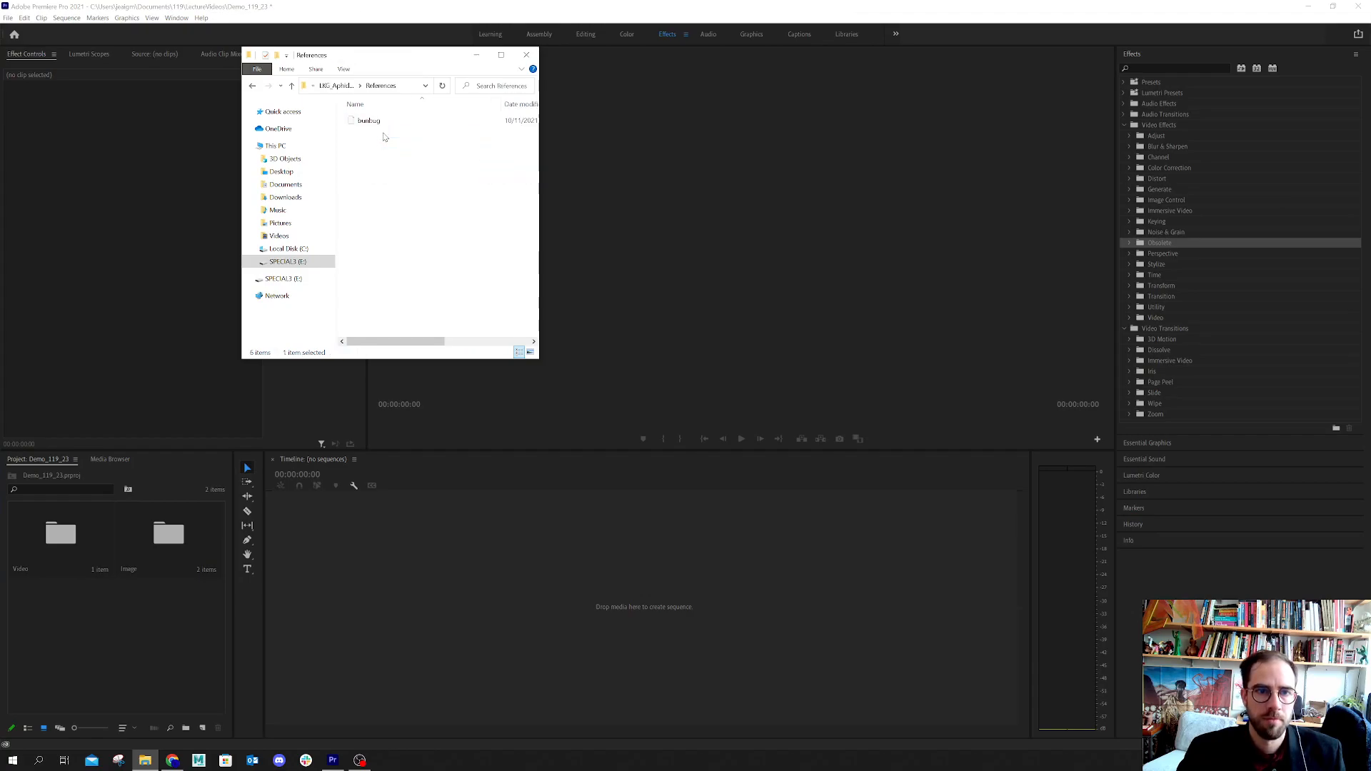
{"action": "left_click", "coordinate": [359, 123]}
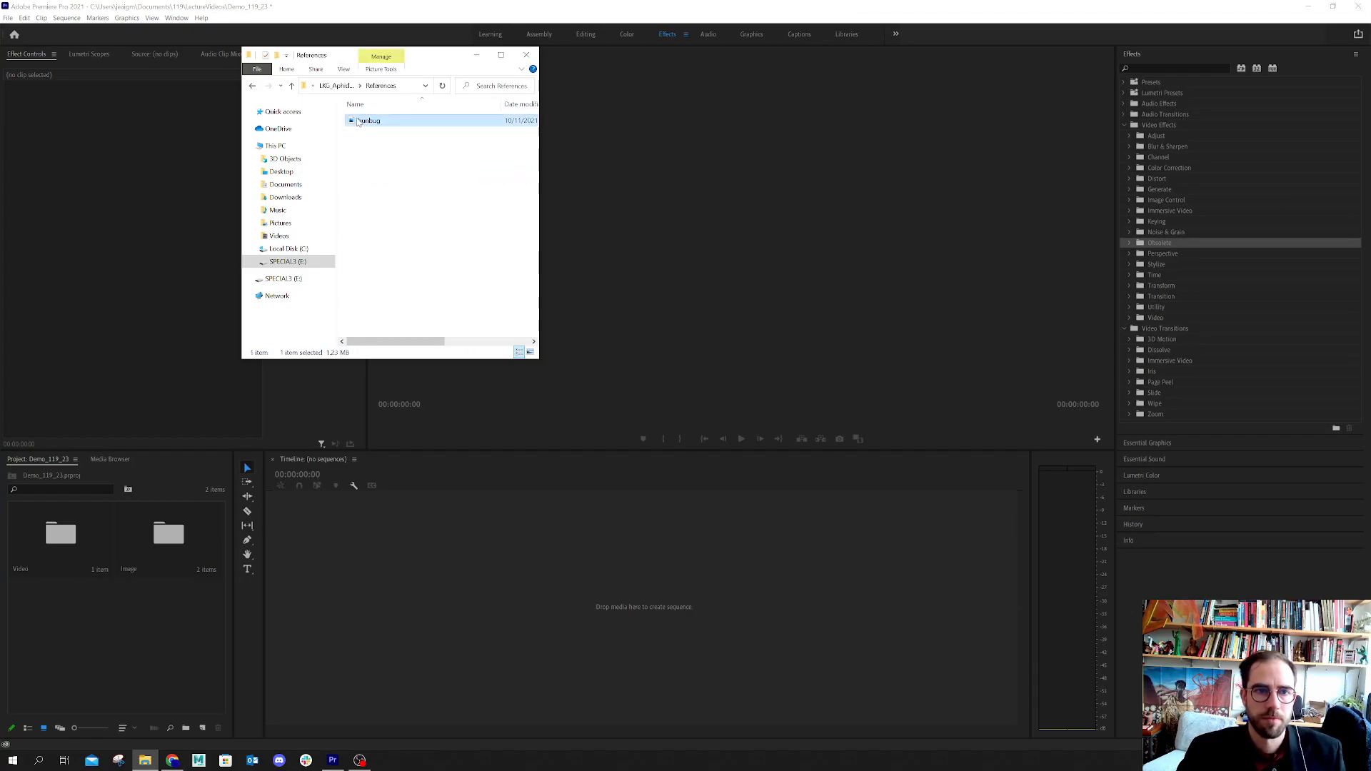
{"action": "left_click_drag", "start_coordinate": [358, 123], "coordinate": [122, 657]}
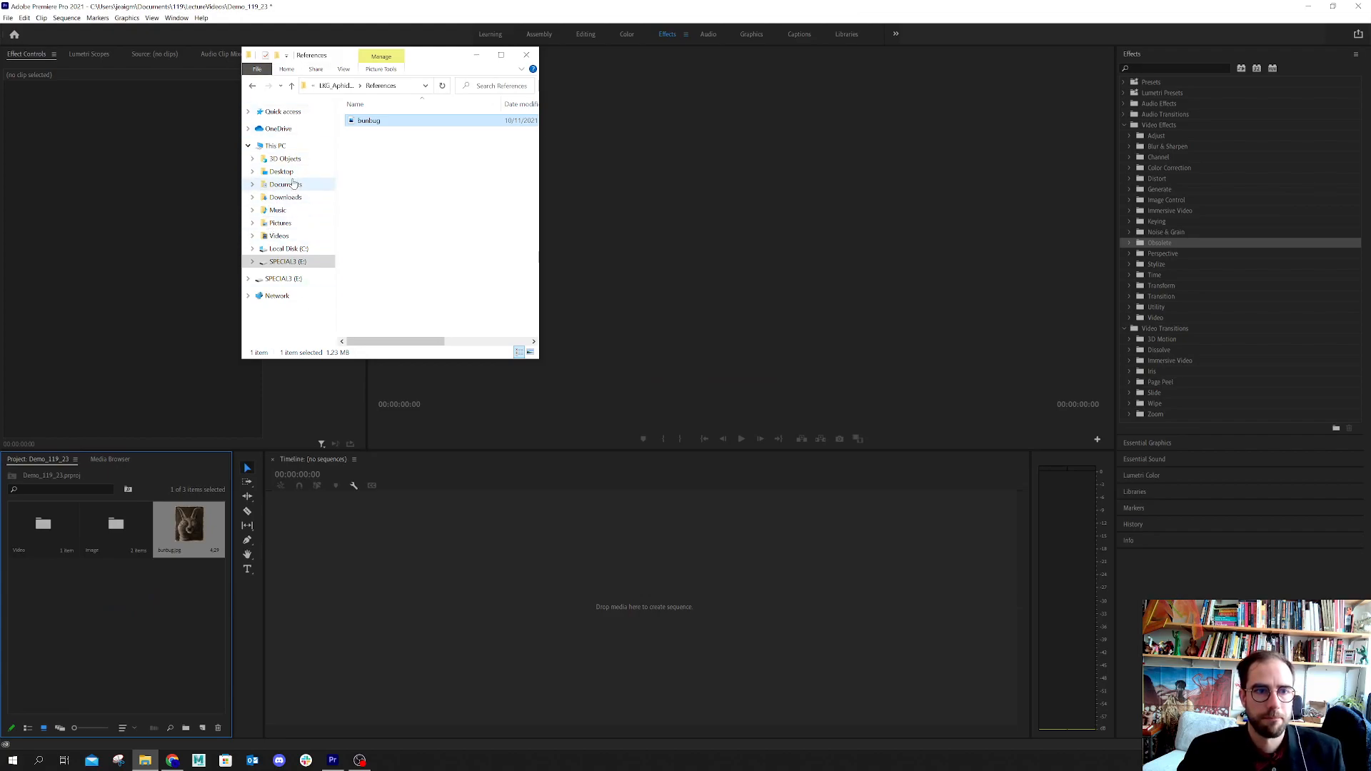
Look through the HoloComics, FEELS, Blue and Astronaut folders on the SPECIAL3 (E:) drive for more media
{"action": "left_click", "coordinate": [286, 262]}
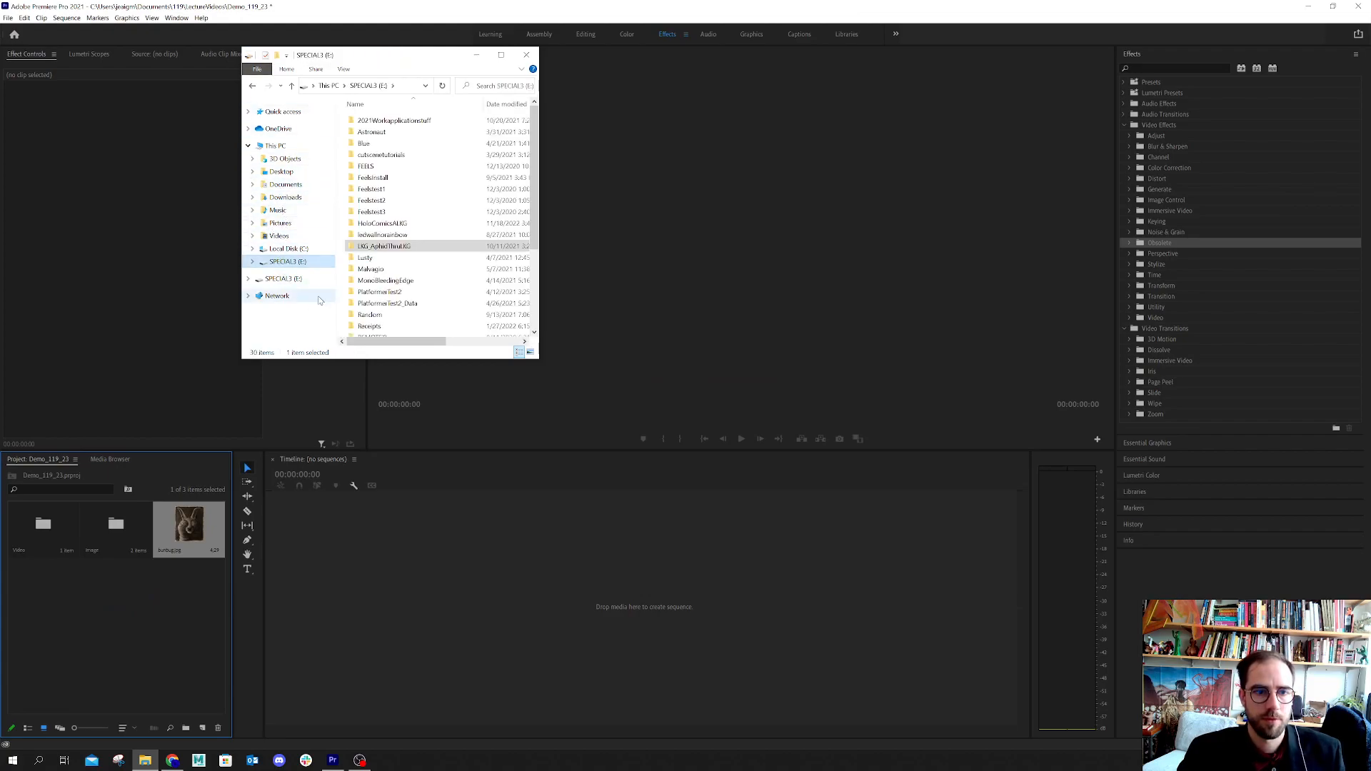
{"action": "scroll", "coordinate": [382, 306], "scroll_direction": "down", "scroll_amount": 4}
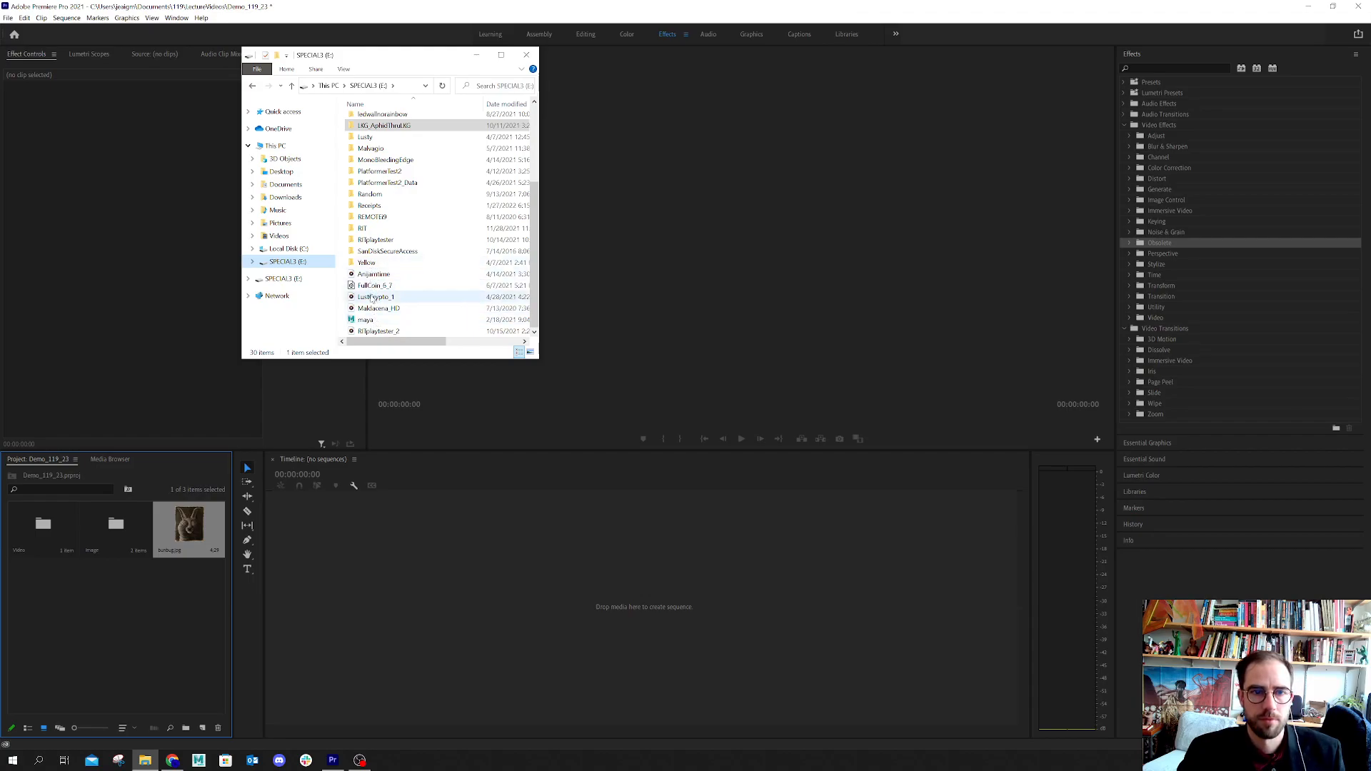
{"action": "scroll", "coordinate": [371, 146], "scroll_direction": "up", "scroll_amount": 1}
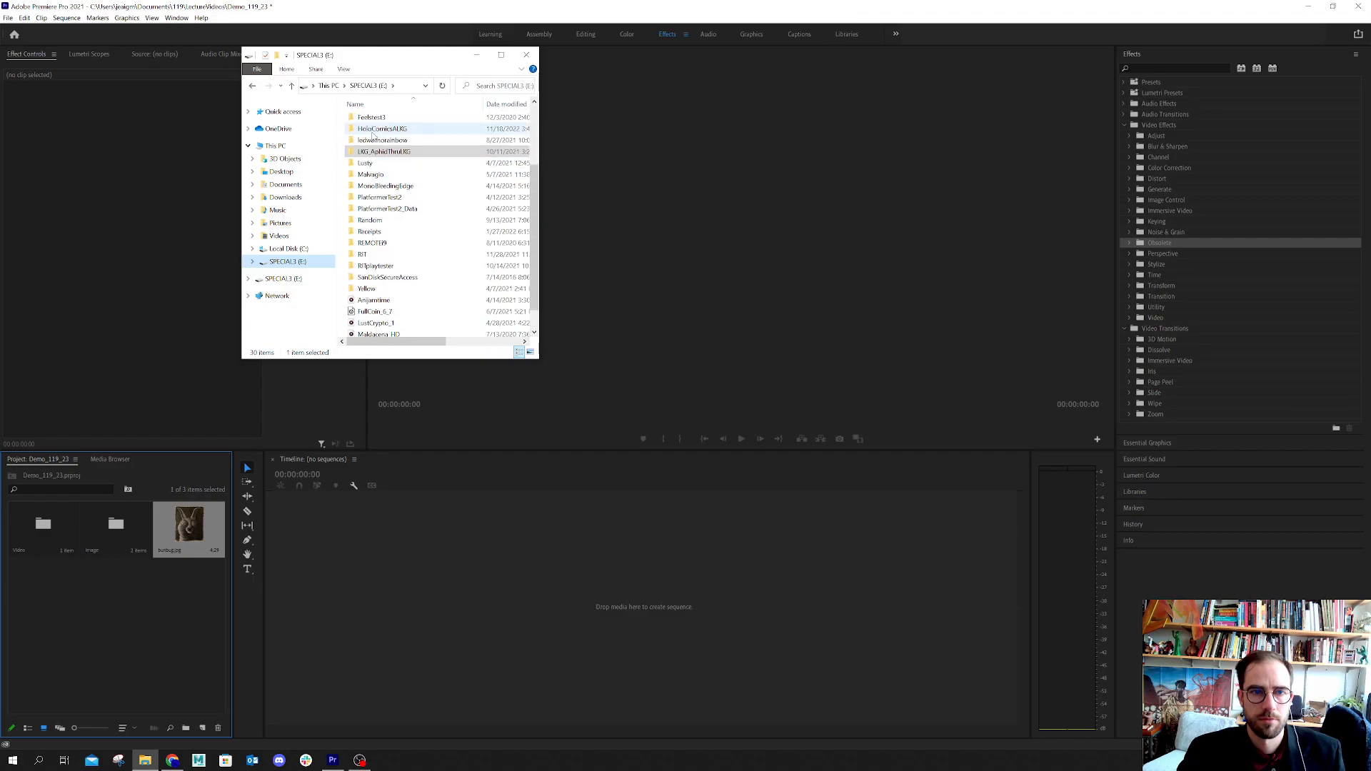
{"action": "double_click", "coordinate": [371, 129]}
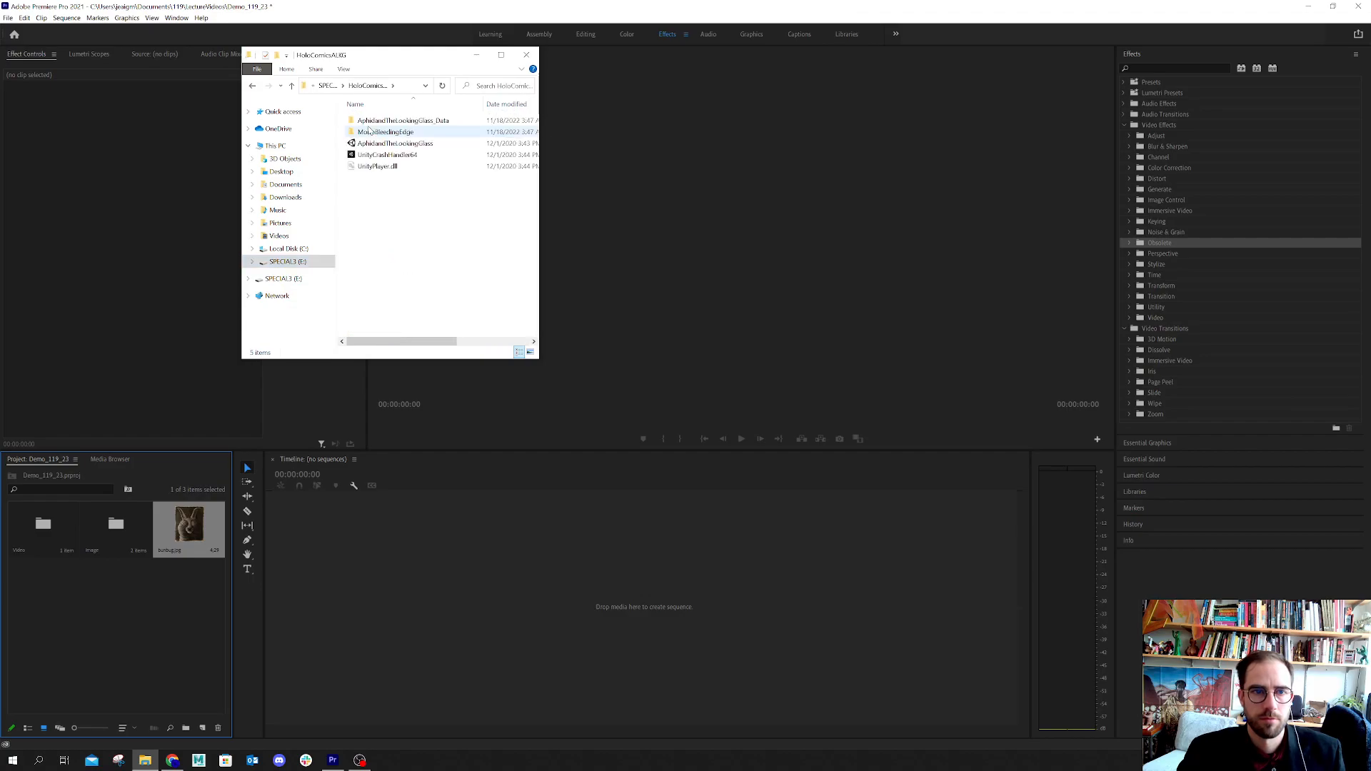
{"action": "left_click", "coordinate": [291, 86]}
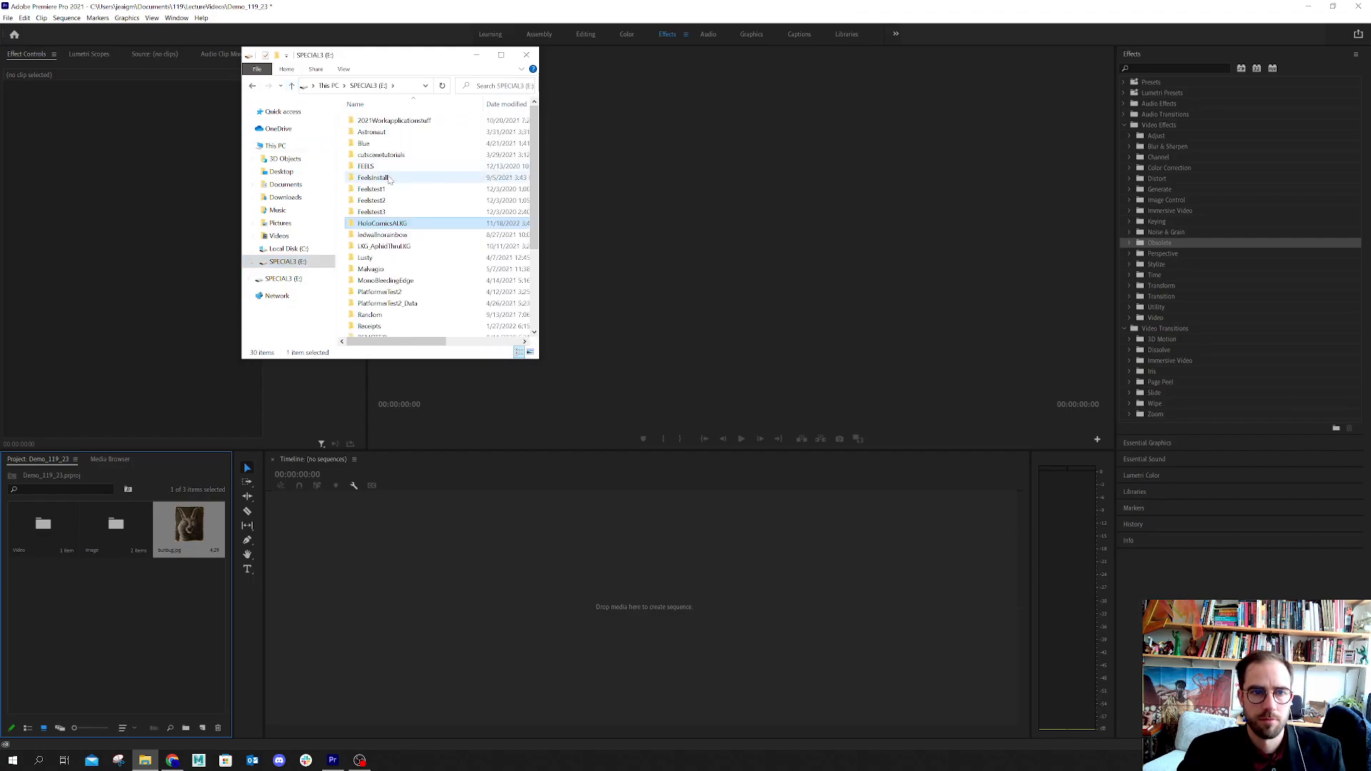
{"action": "double_click", "coordinate": [386, 167]}
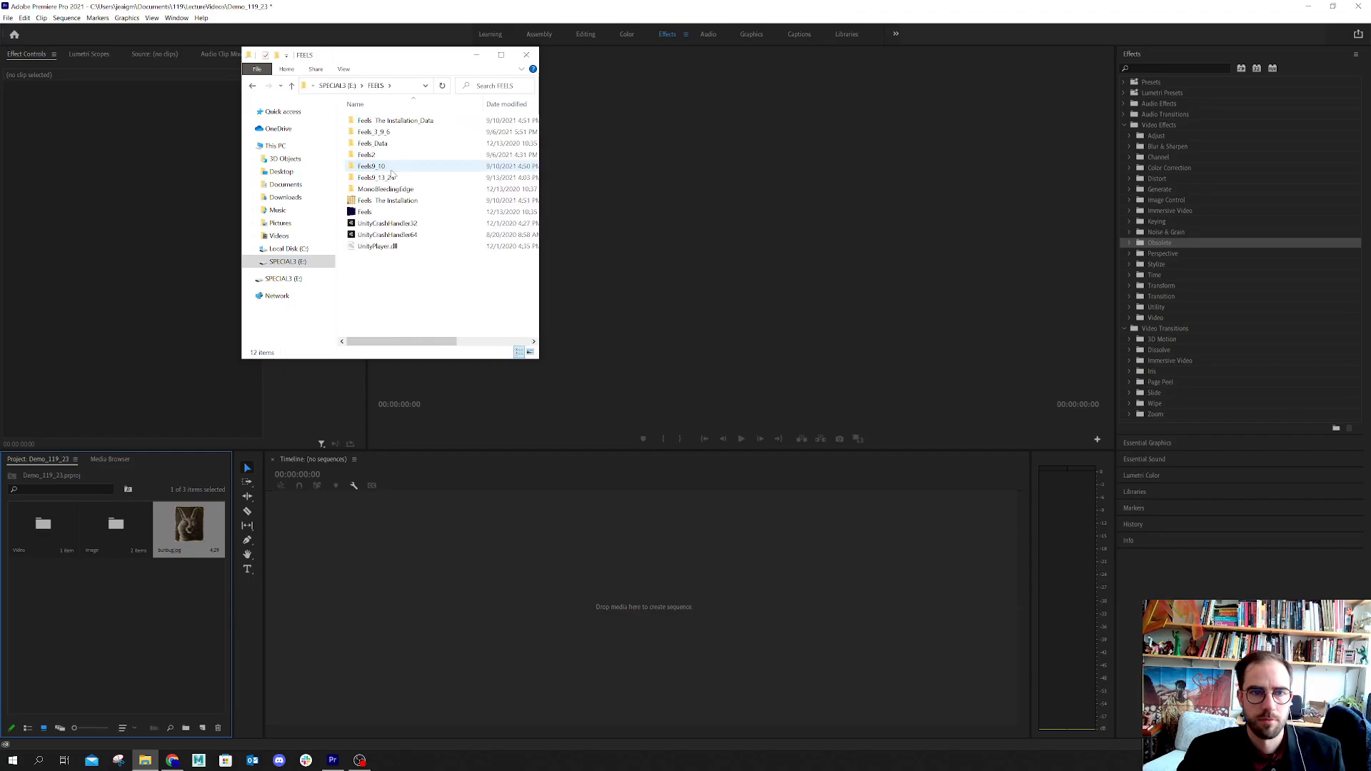
{"action": "left_click", "coordinate": [292, 85]}
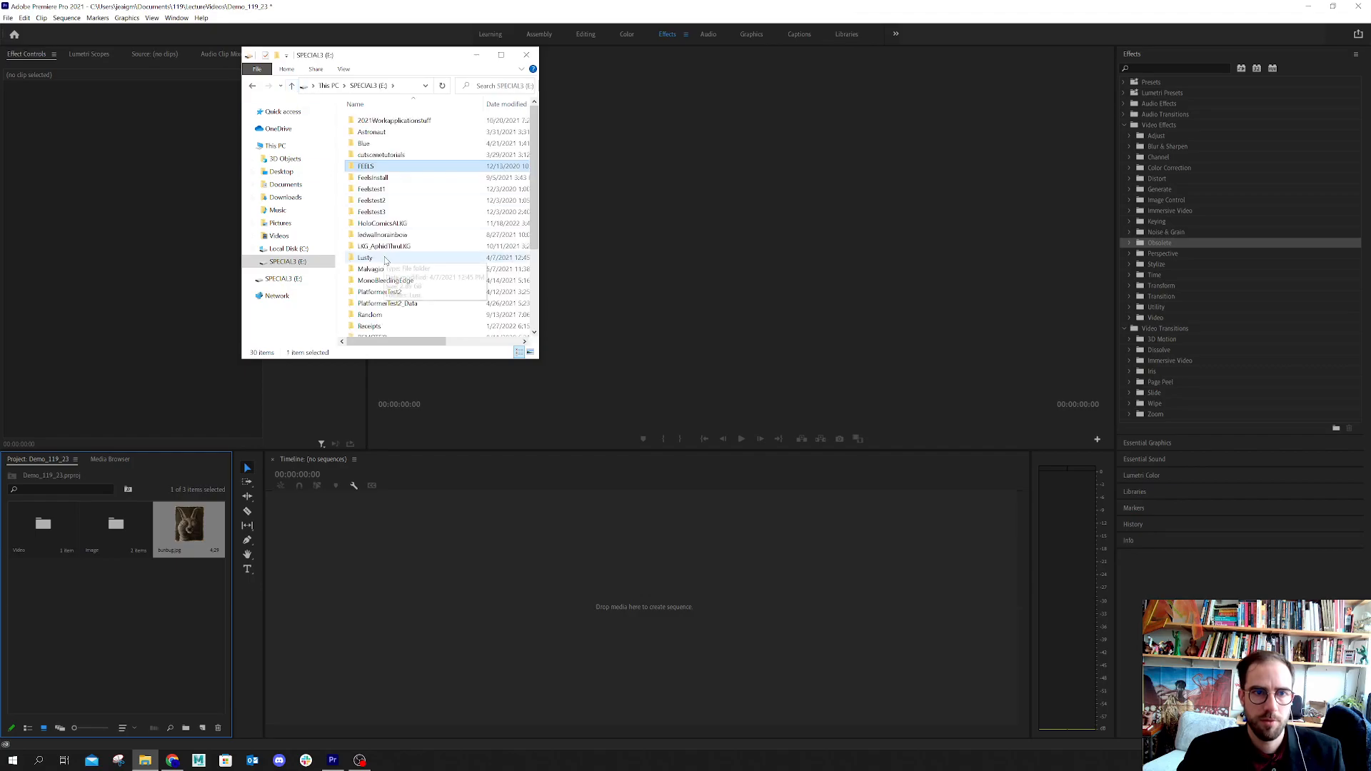
{"action": "double_click", "coordinate": [362, 144]}
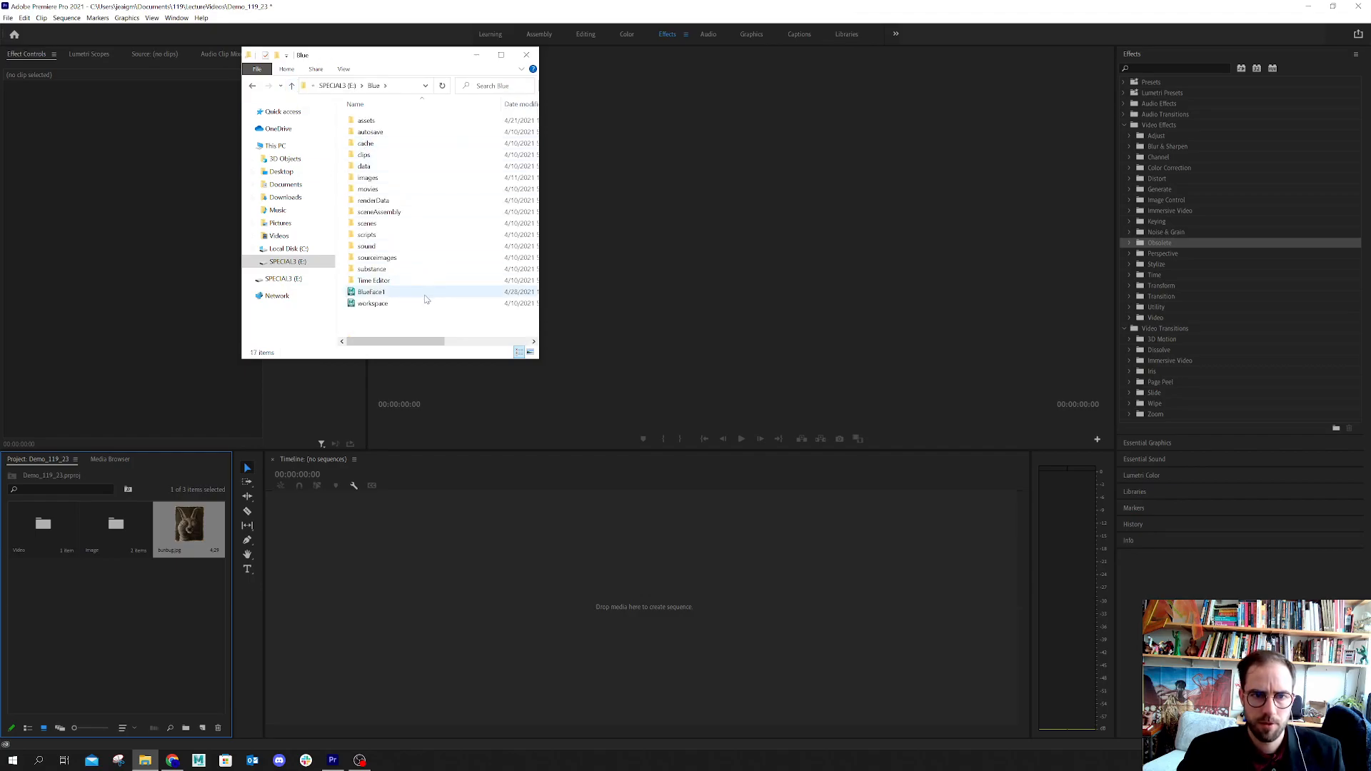
{"action": "left_click", "coordinate": [292, 86]}
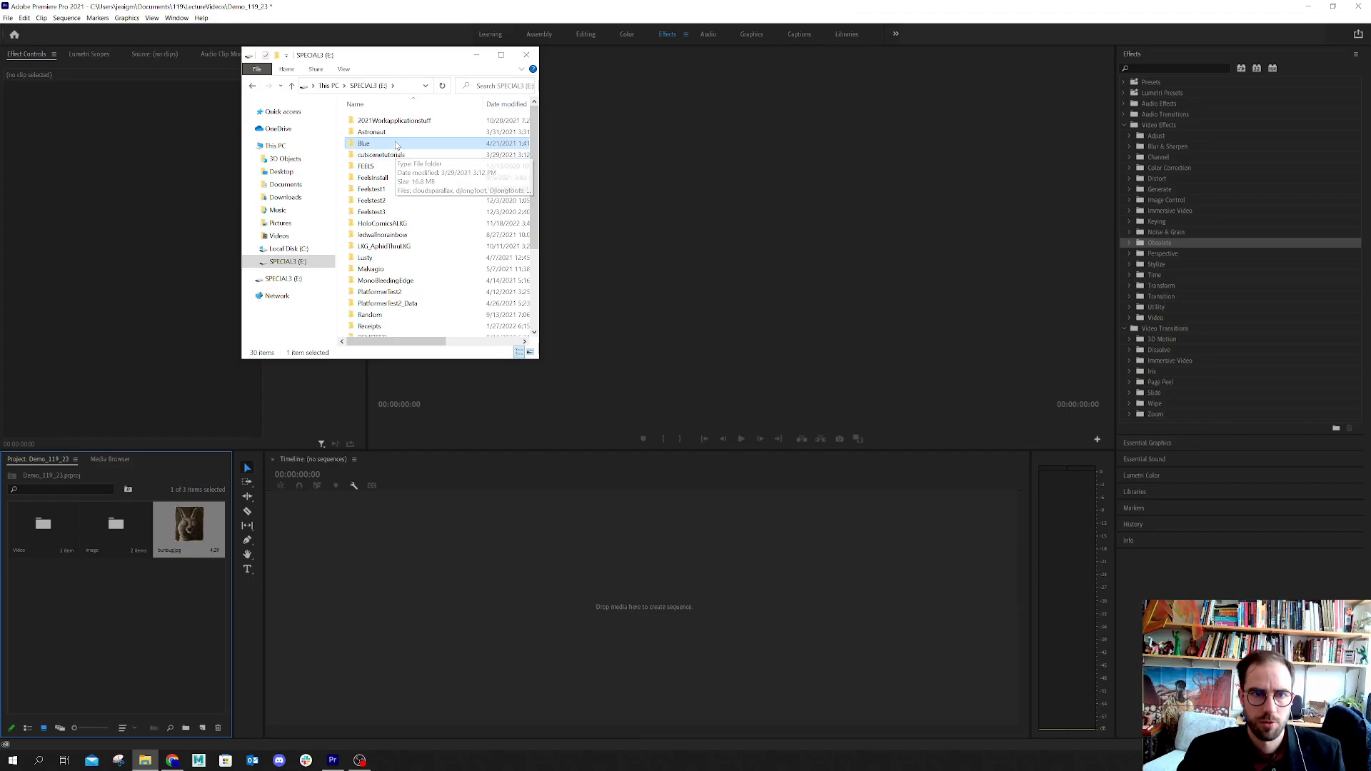
{"action": "double_click", "coordinate": [371, 132]}
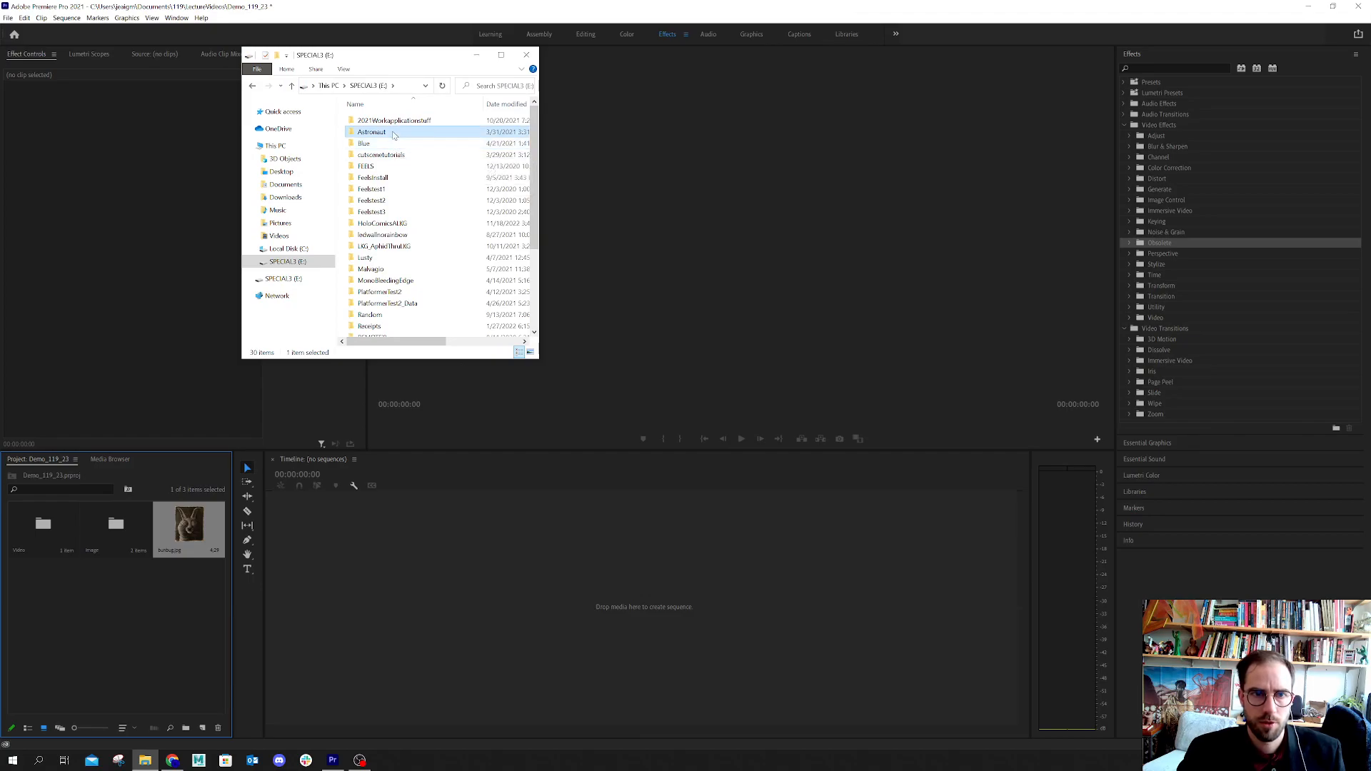
{"action": "left_click", "coordinate": [291, 85]}
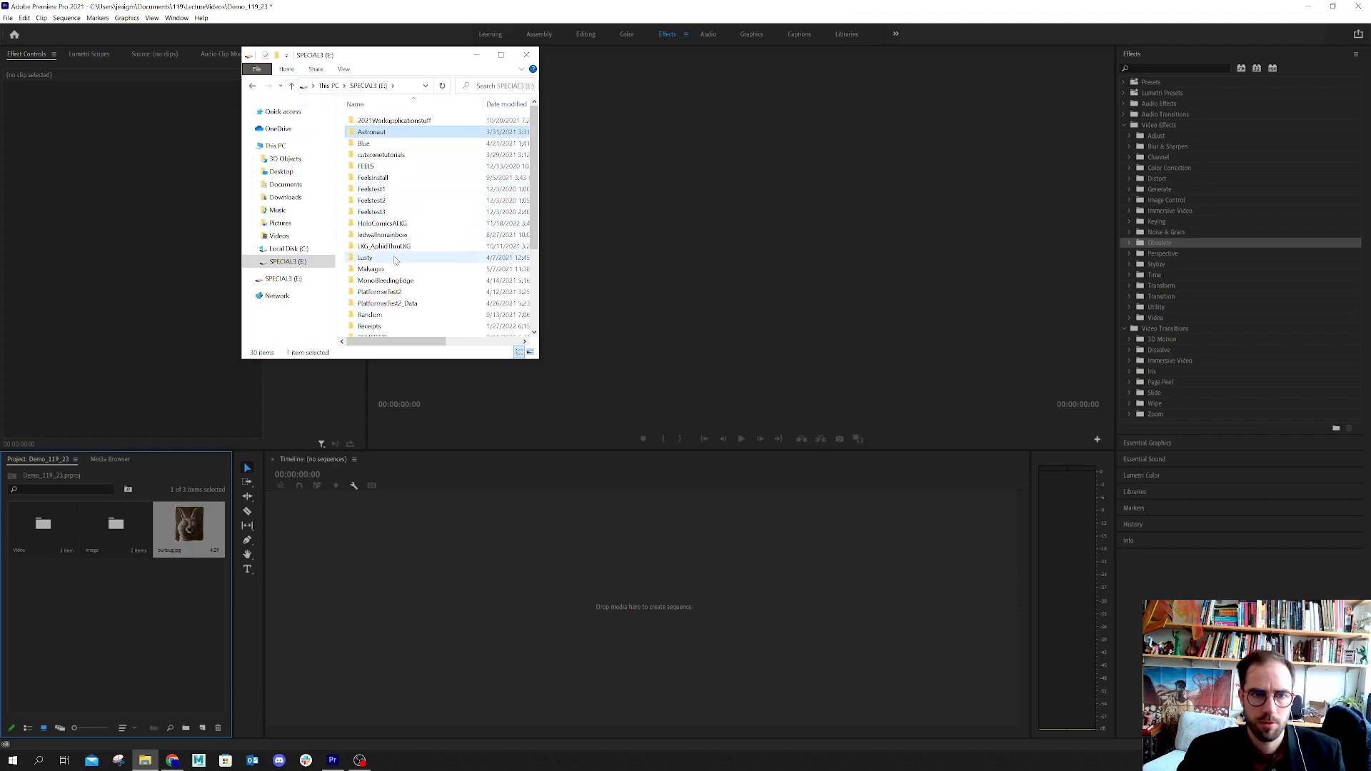
Import the RITplaytester_2 video from the root of SPECIAL3 (E:) into the Premiere Pro project and close File Explorer
{"action": "scroll", "coordinate": [395, 265], "scroll_direction": "down", "scroll_amount": 4}
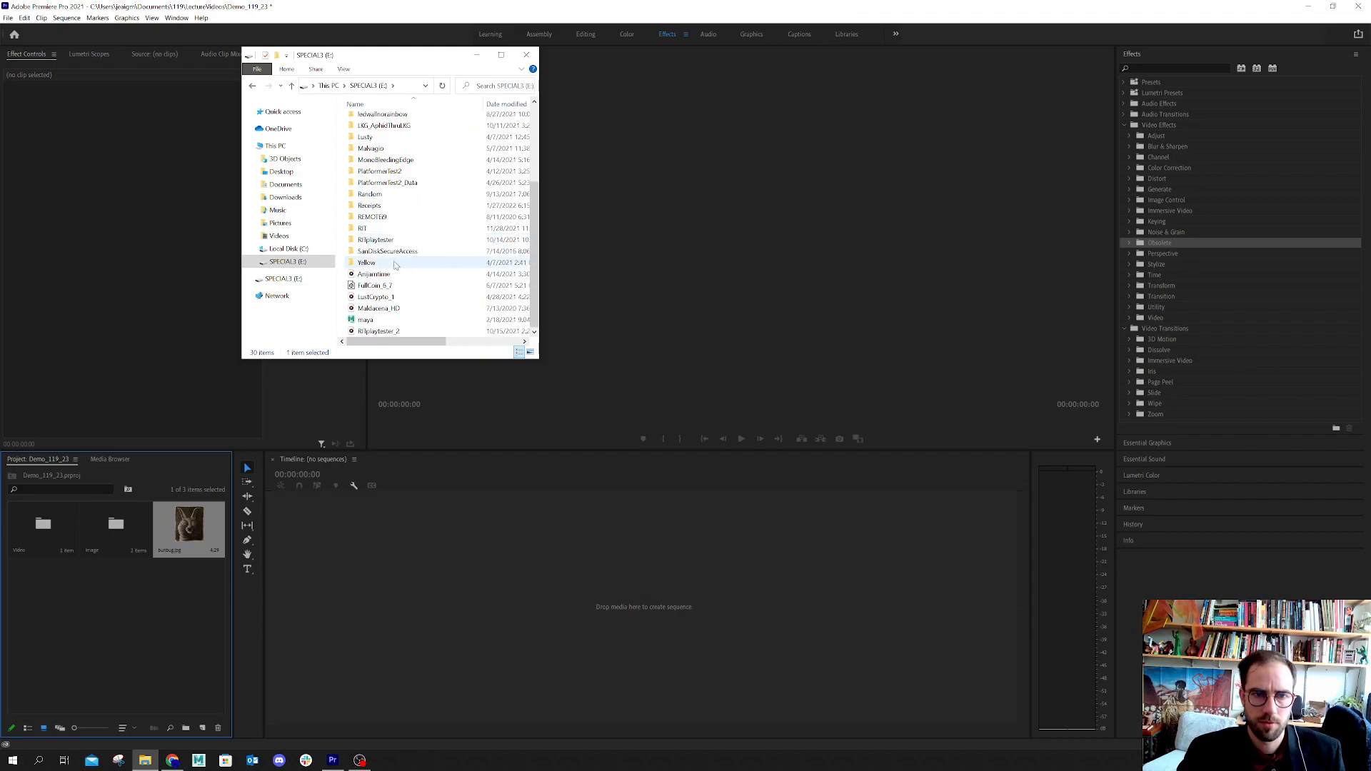
{"action": "left_click", "coordinate": [394, 332]}
{"action": "left_click_drag", "start_coordinate": [395, 334], "coordinate": [39, 634]}
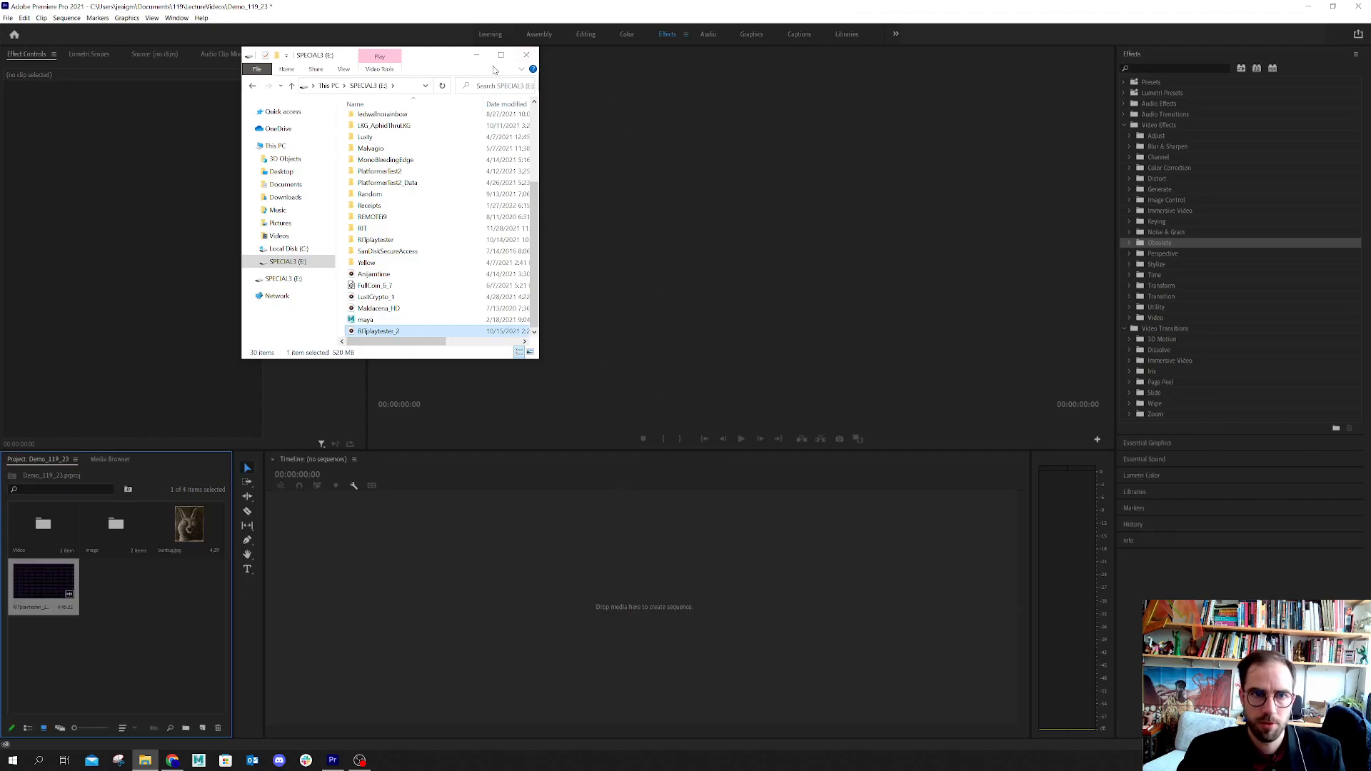
{"action": "left_click", "coordinate": [526, 55]}
Move the RITplaytester_2 clip into the Video bin and the bunbug image into the Image bin
{"action": "left_click_drag", "start_coordinate": [39, 581], "coordinate": [64, 547]}
{"action": "left_click_drag", "start_coordinate": [193, 535], "coordinate": [113, 545]}
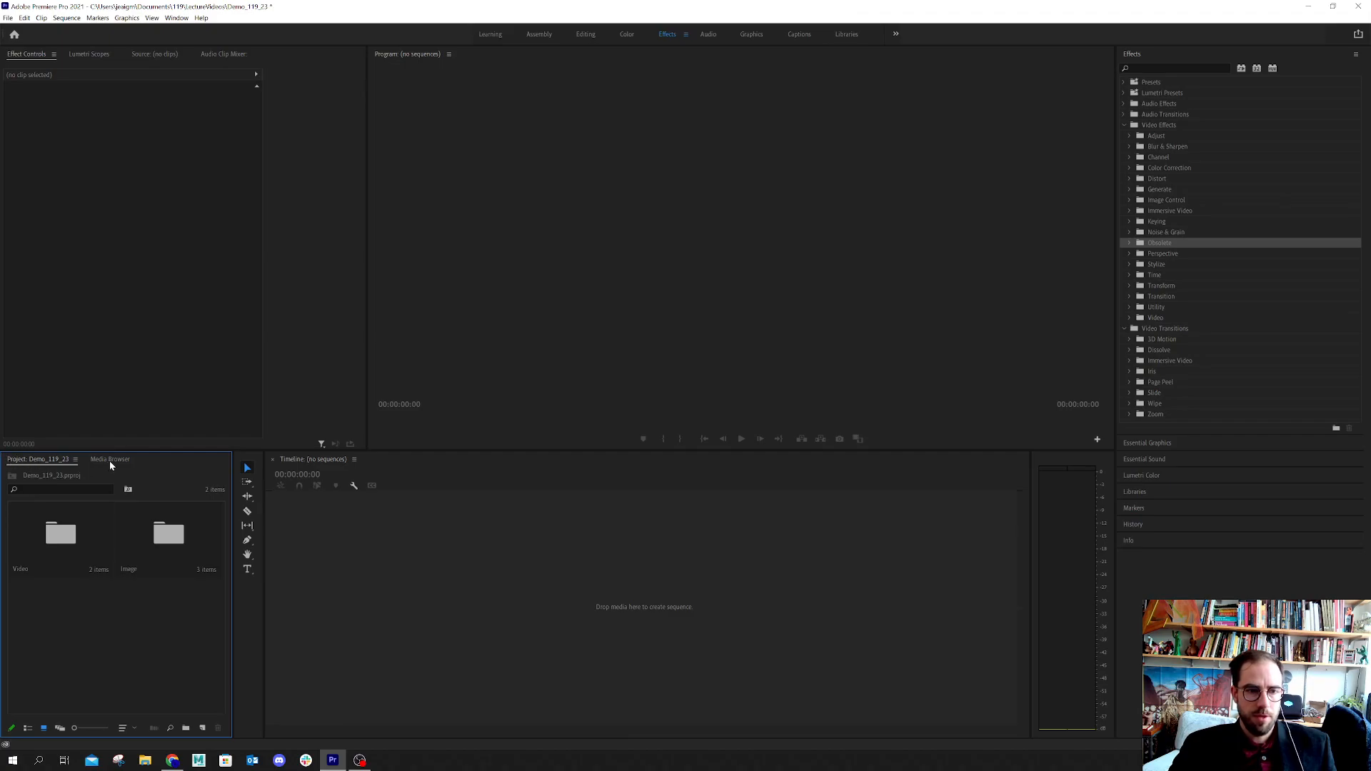
Create a sequence from RITplaytester_2.mp4 in the Video bin and move the playhead to 00:00:18:12
{"action": "double_click", "coordinate": [71, 539]}
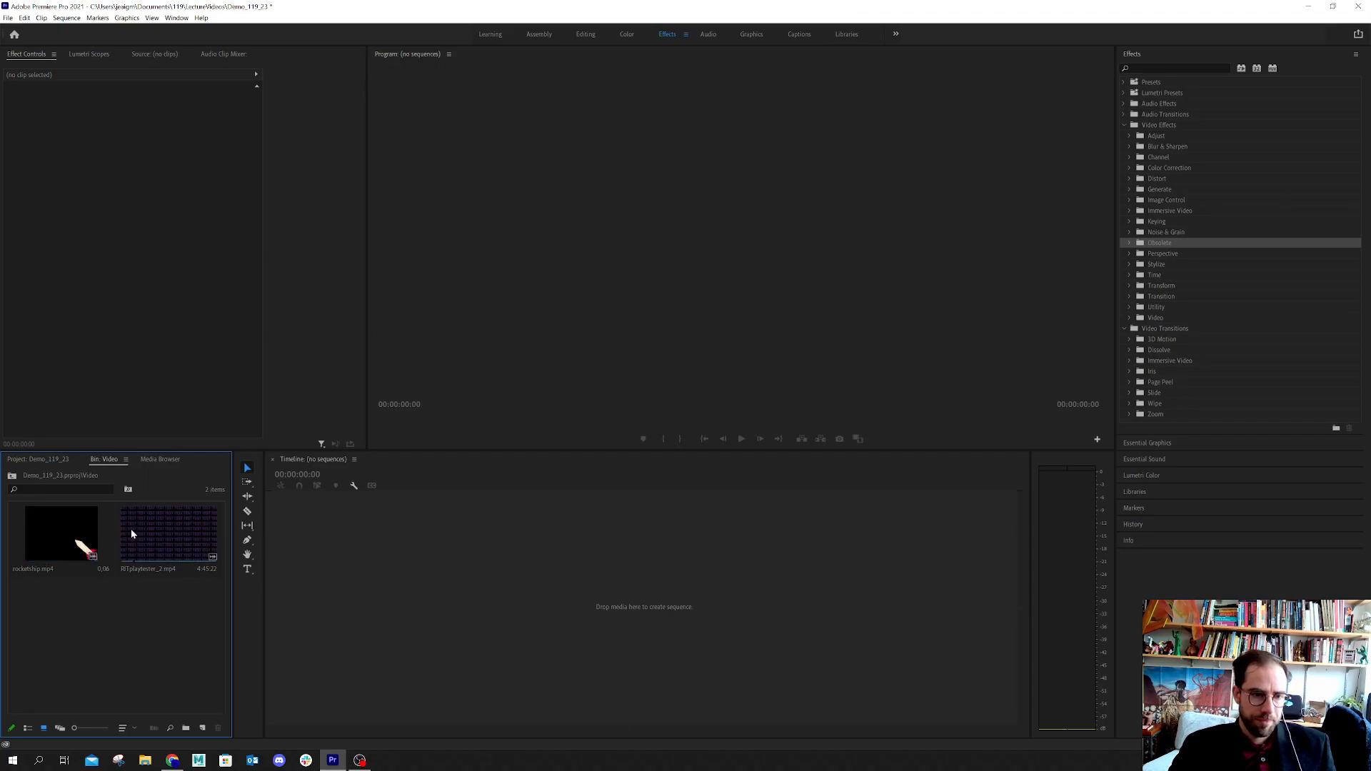
{"action": "left_click", "coordinate": [181, 537]}
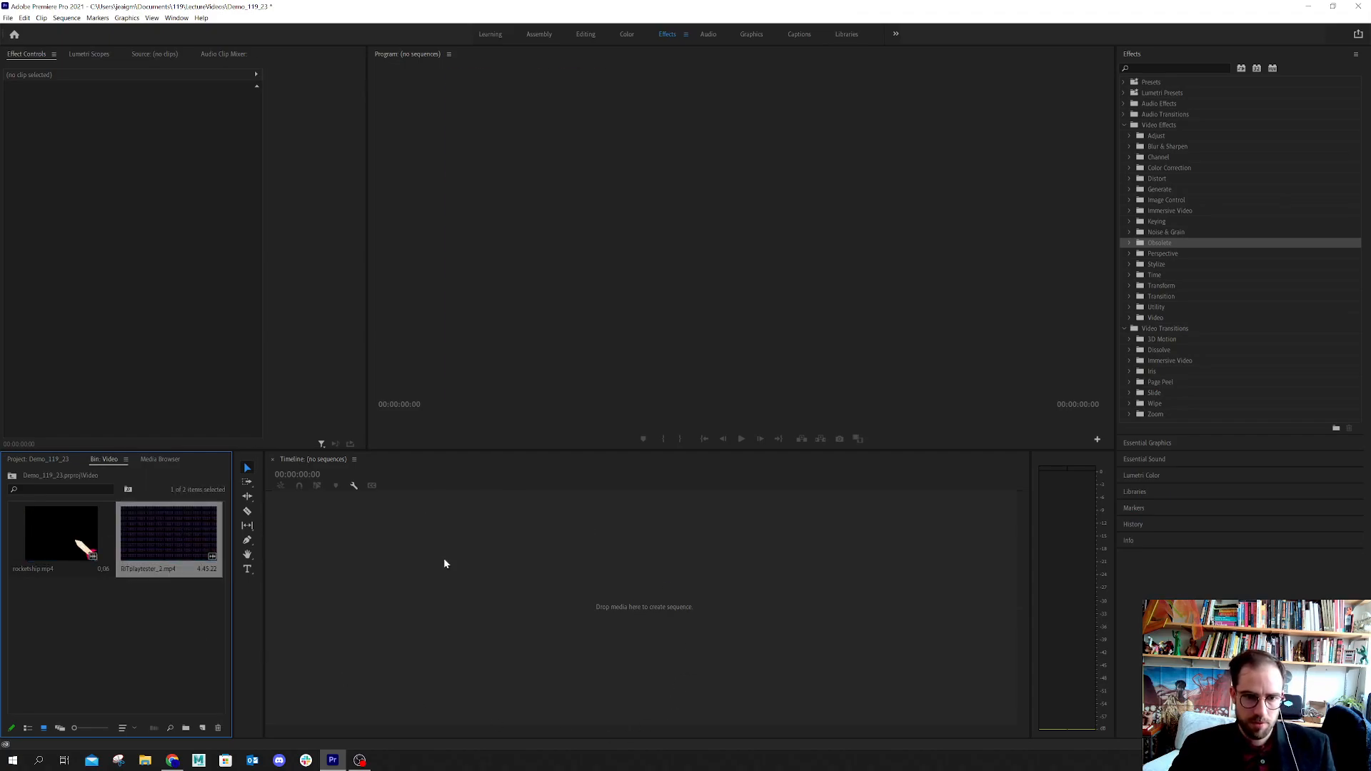
{"action": "left_click_drag", "start_coordinate": [181, 538], "coordinate": [443, 559]}
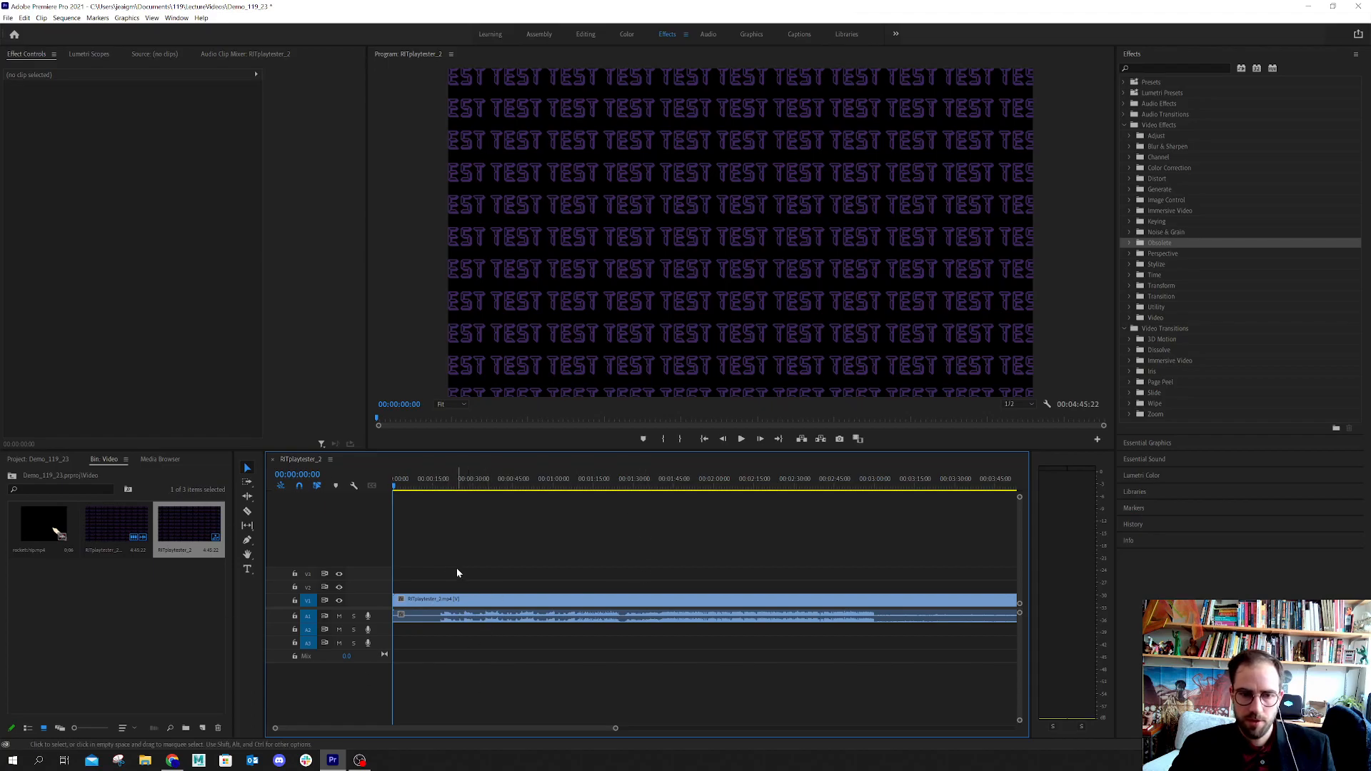
{"action": "left_click_drag", "start_coordinate": [397, 487], "coordinate": [442, 496]}
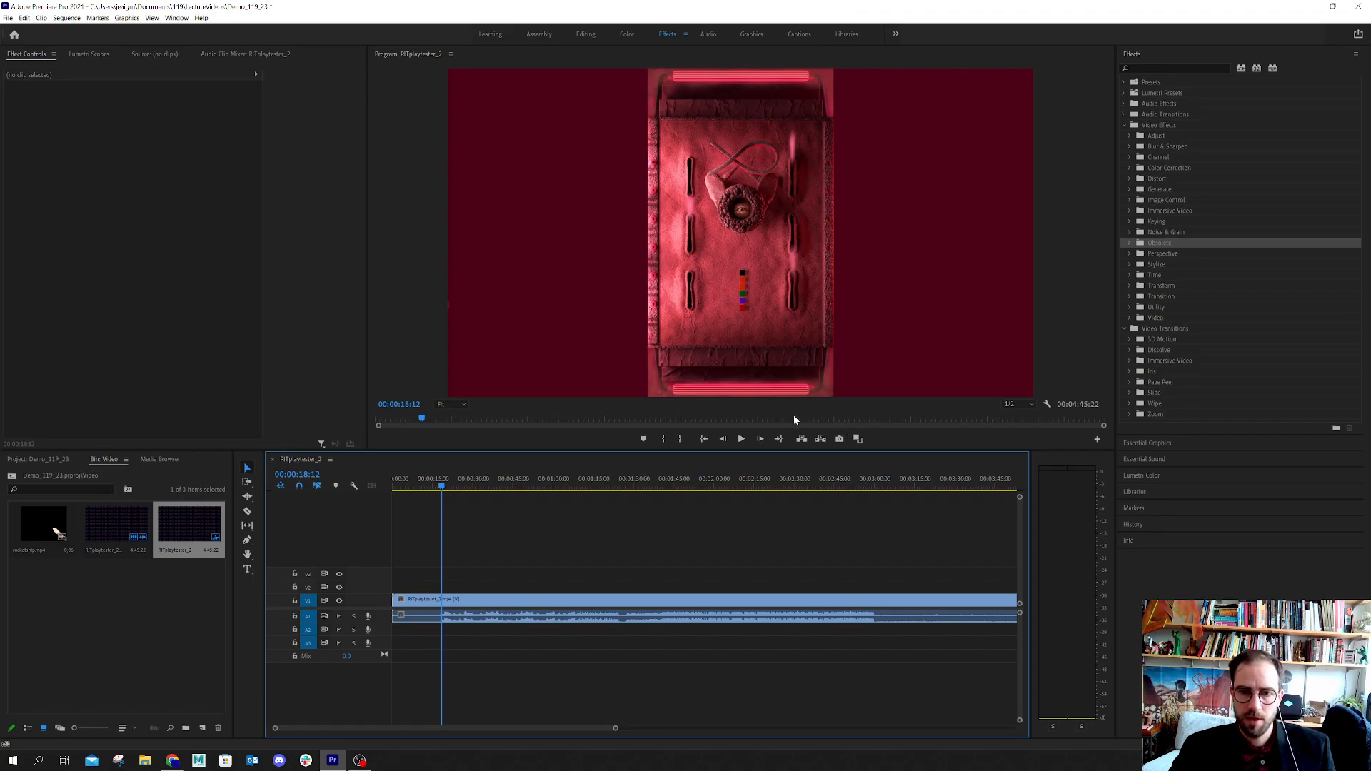
Play the sequence briefly to check the footage and return the playhead to 00:00:00:00
{"action": "left_click", "coordinate": [745, 442]}
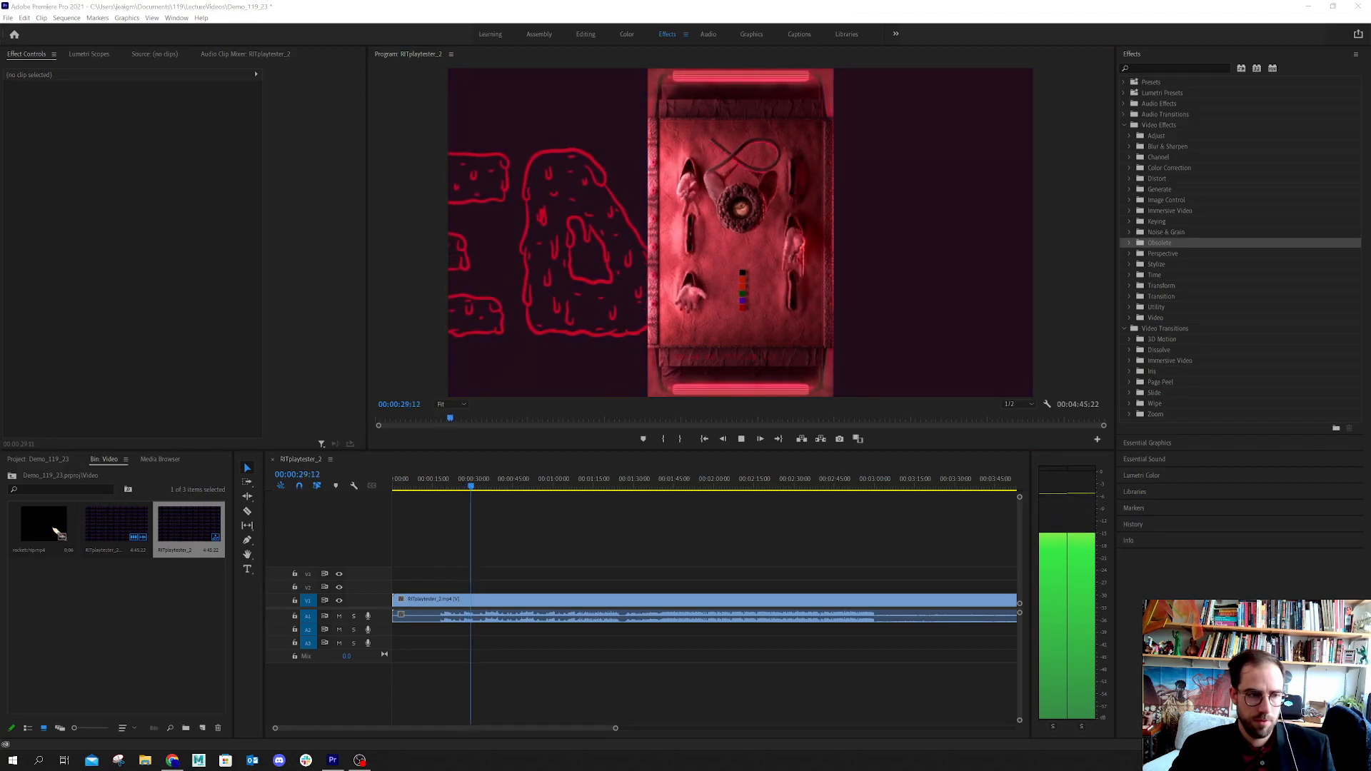
{"action": "left_click", "coordinate": [741, 439]}
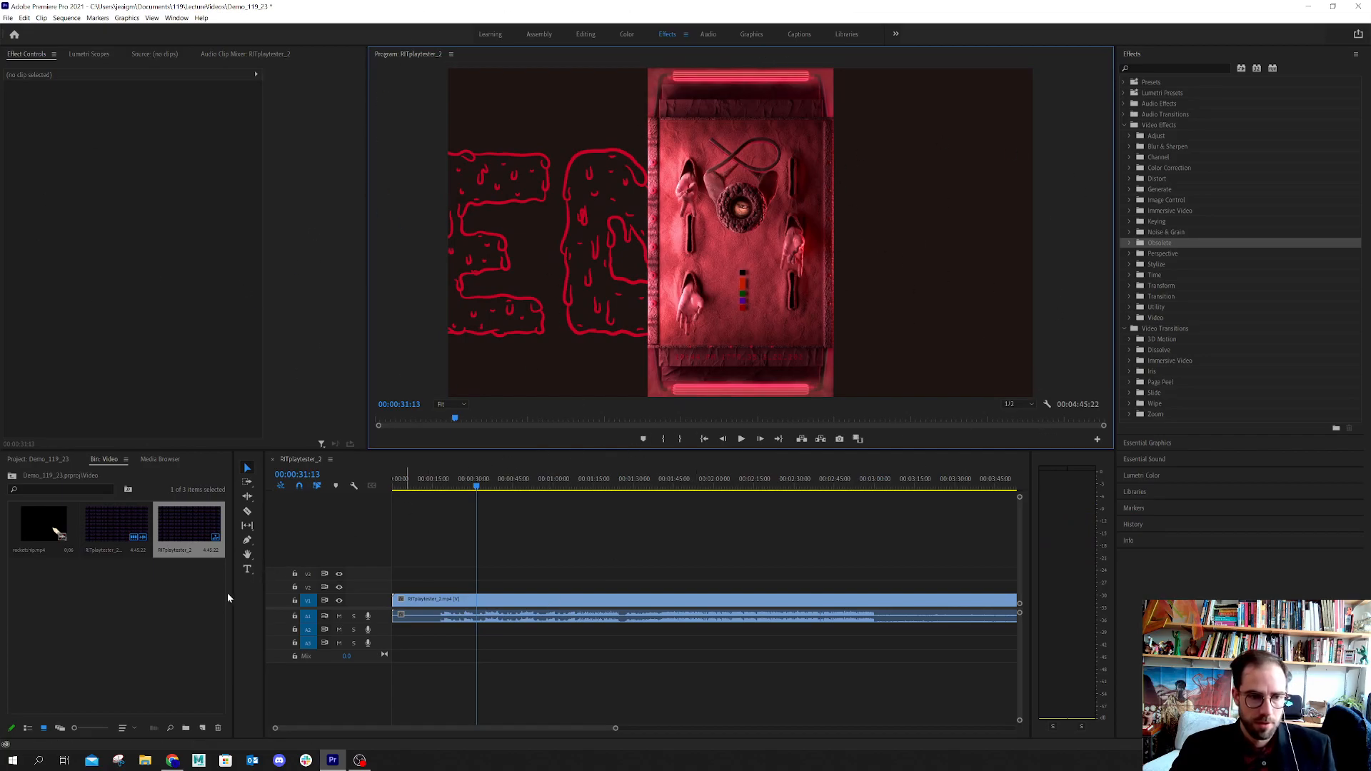
{"action": "left_click", "coordinate": [101, 624]}
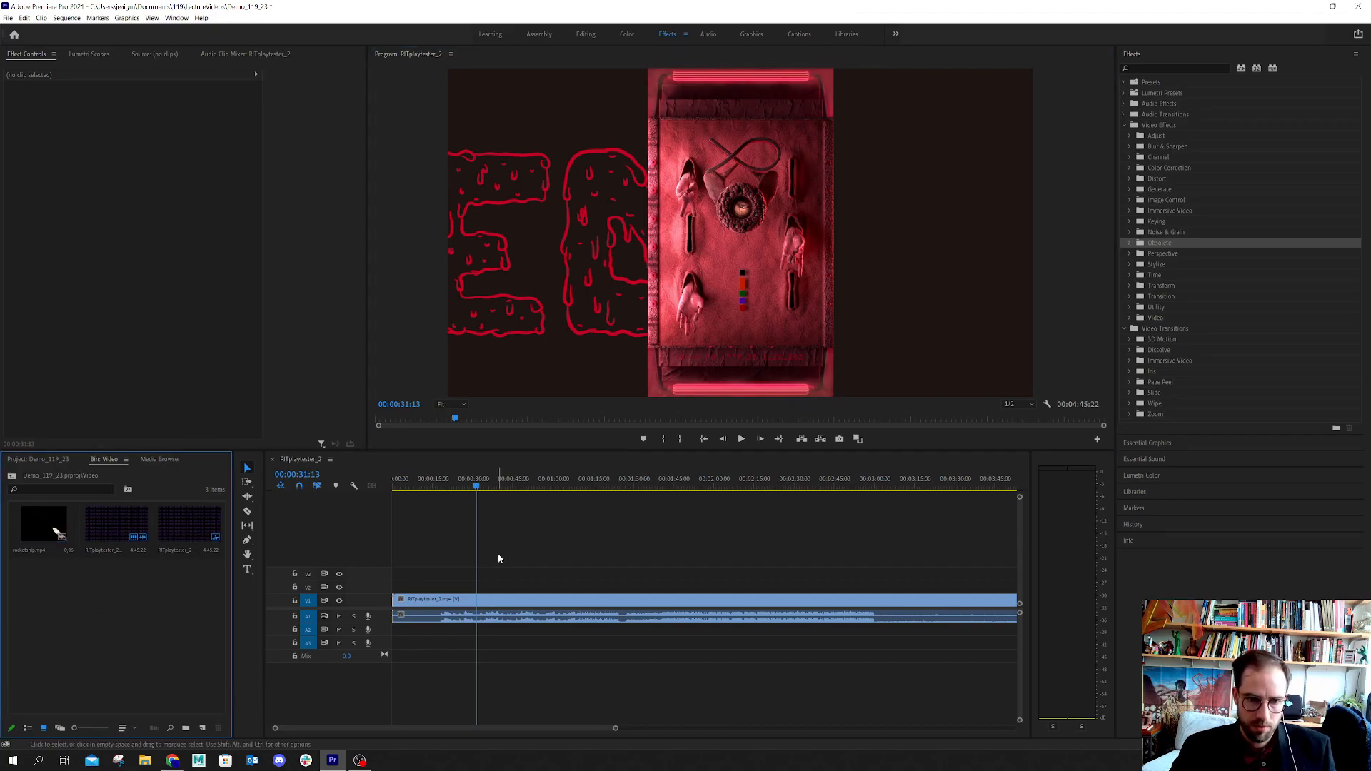
{"action": "left_click_drag", "start_coordinate": [476, 486], "coordinate": [373, 483]}
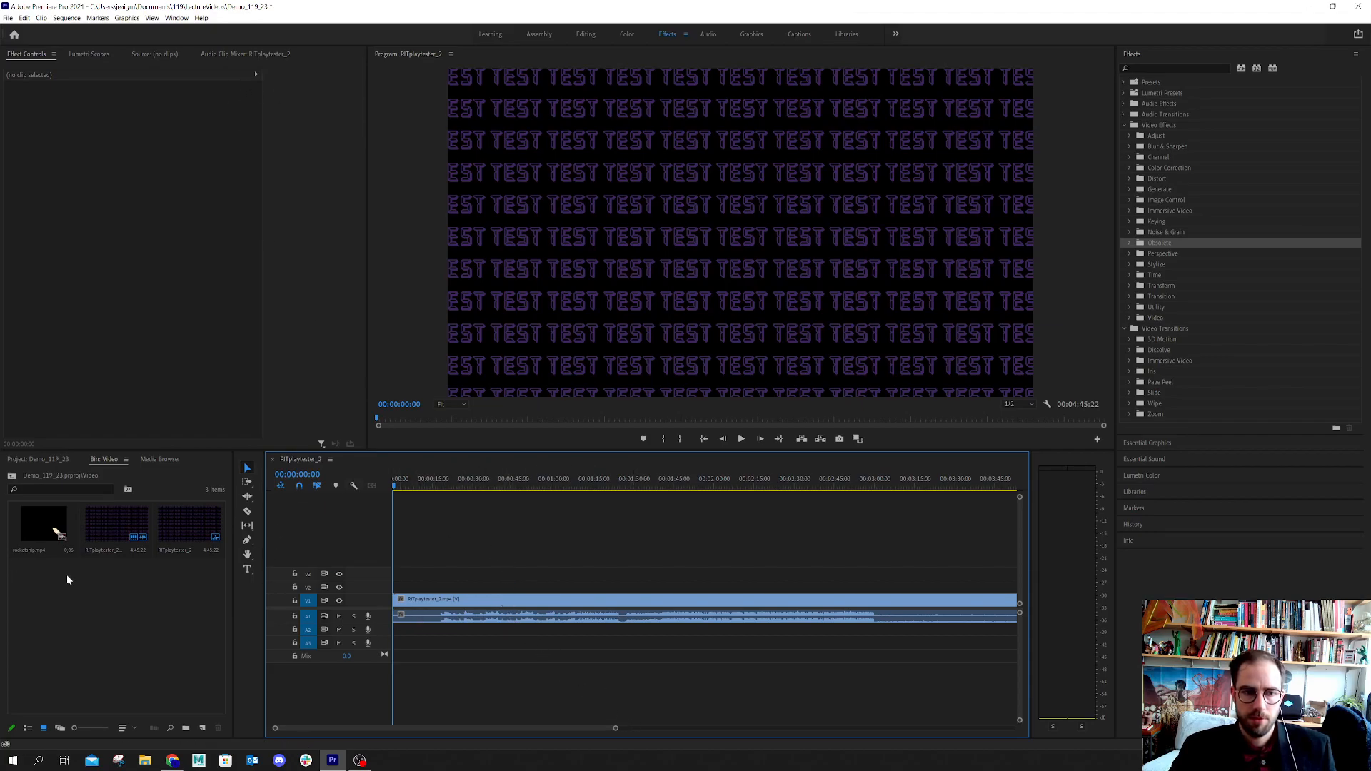
Select the RITplaytester_2.mp4 clip in the timeline and reveal its Volume properties in Effect Controls
{"action": "left_click", "coordinate": [427, 605]}
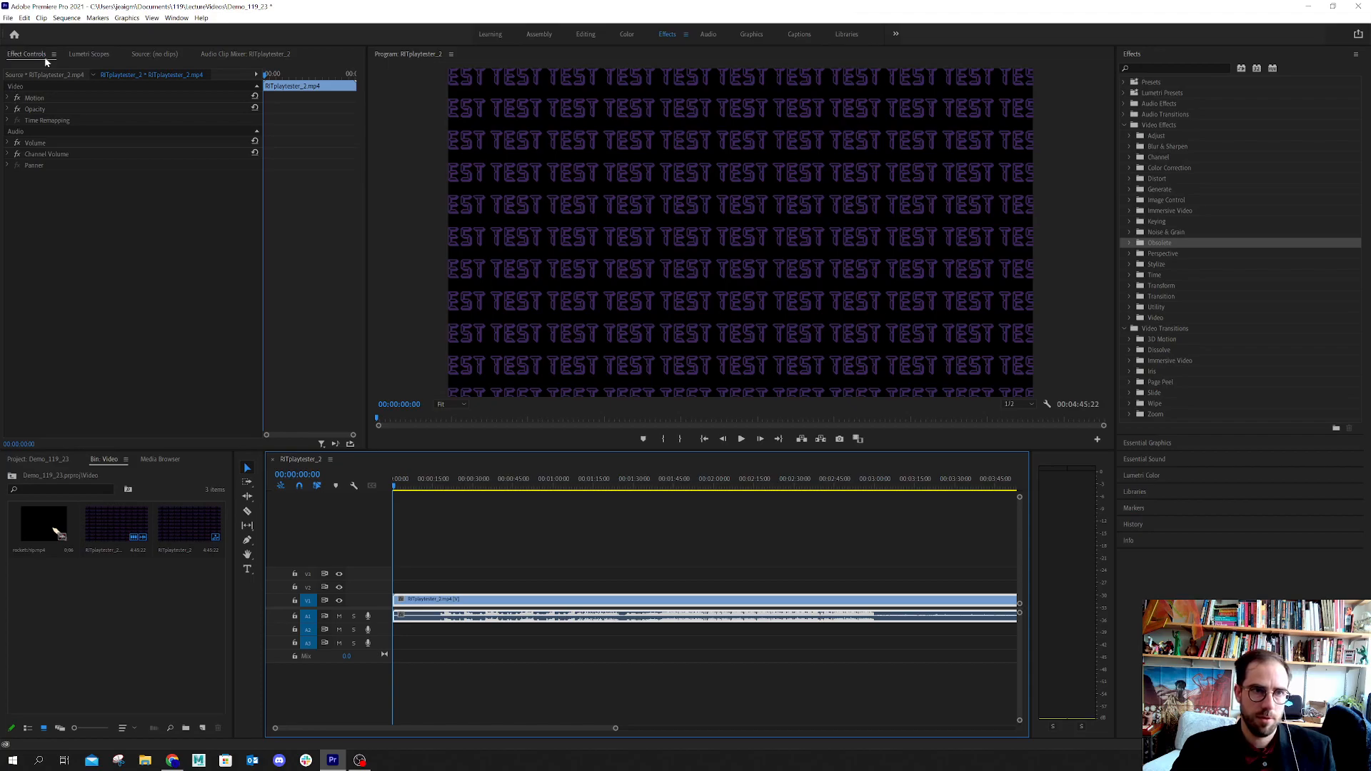
{"action": "left_click", "coordinate": [637, 701]}
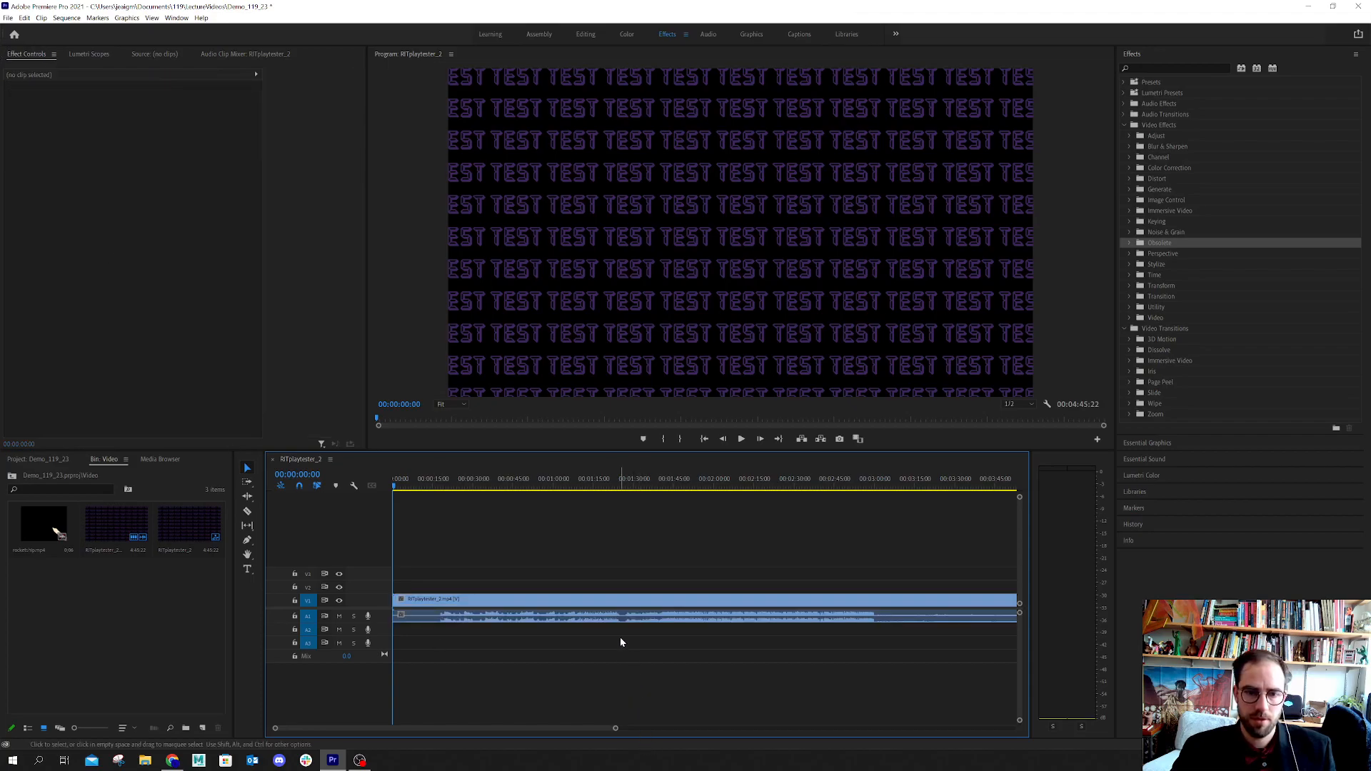
{"action": "left_click", "coordinate": [603, 605]}
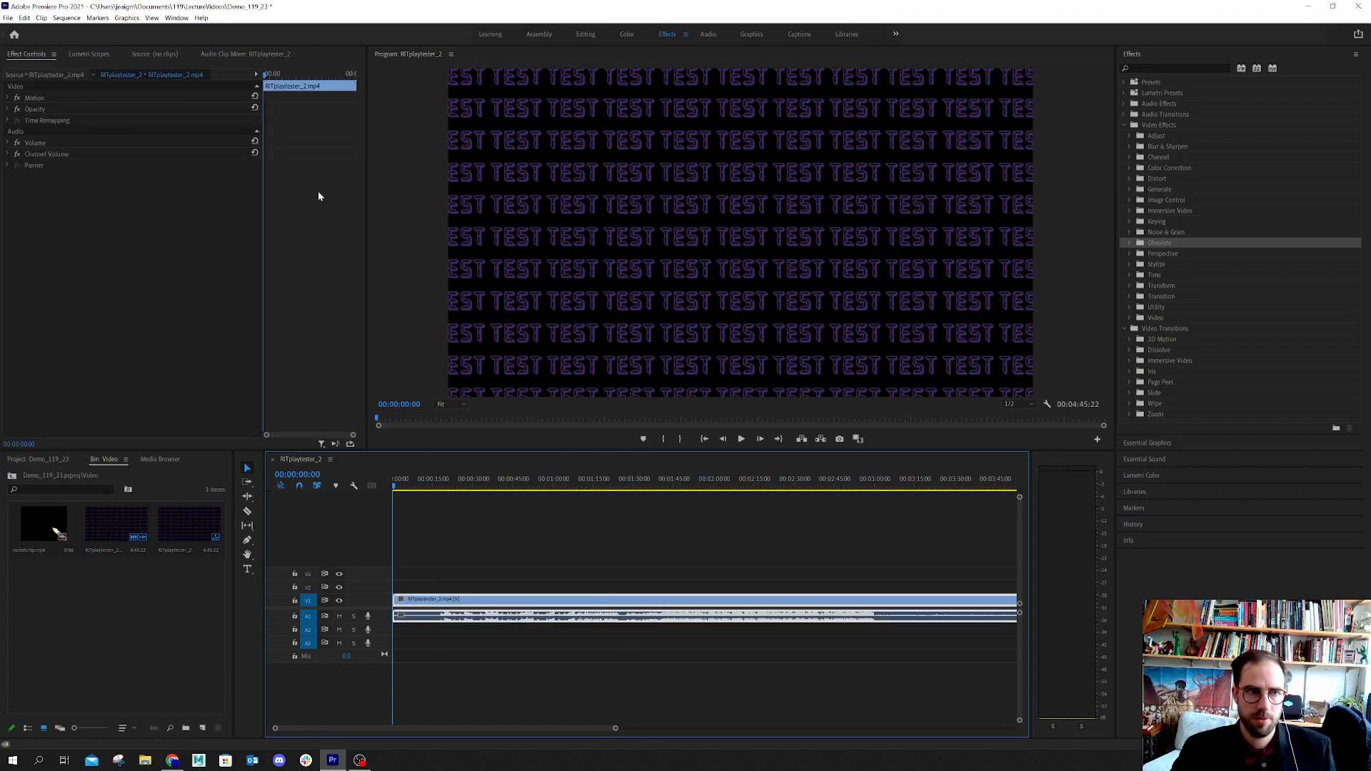
{"action": "left_click", "coordinate": [152, 234]}
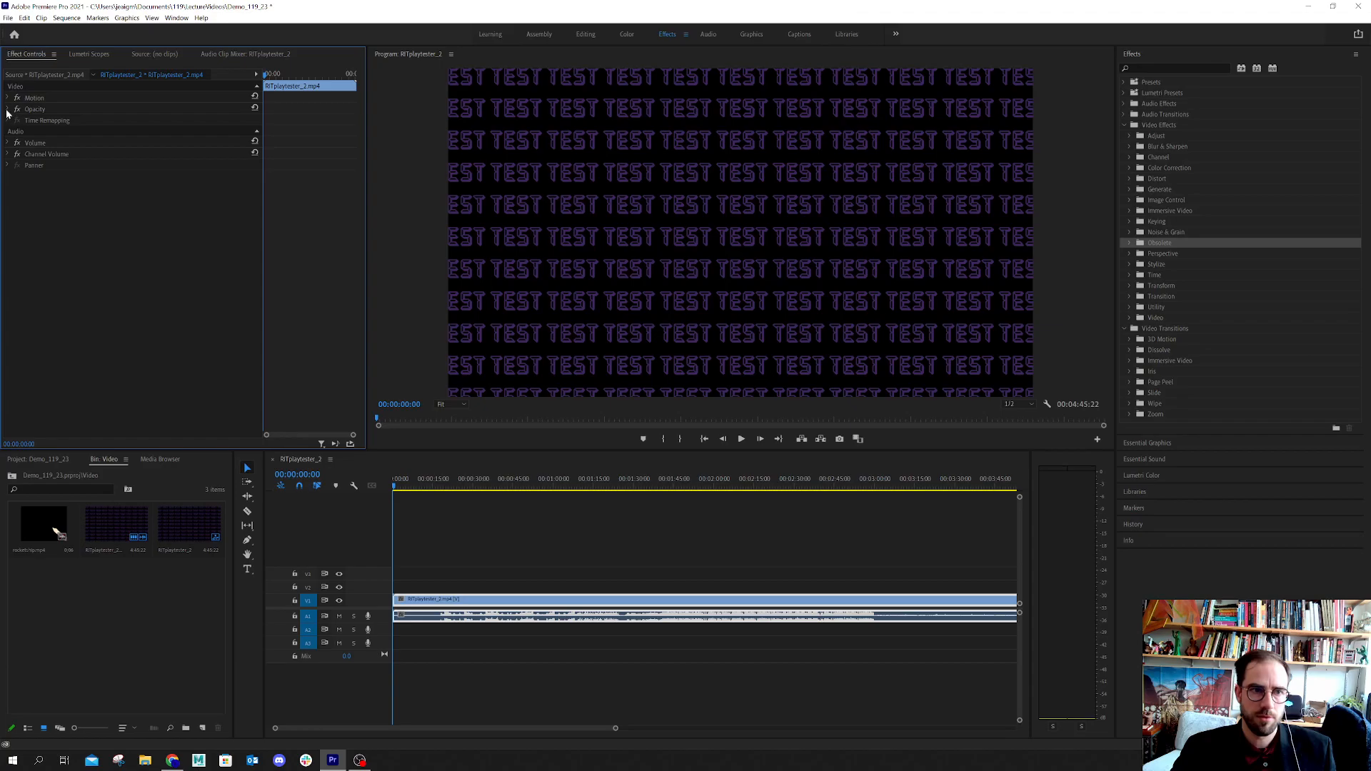
{"action": "left_click", "coordinate": [8, 144]}
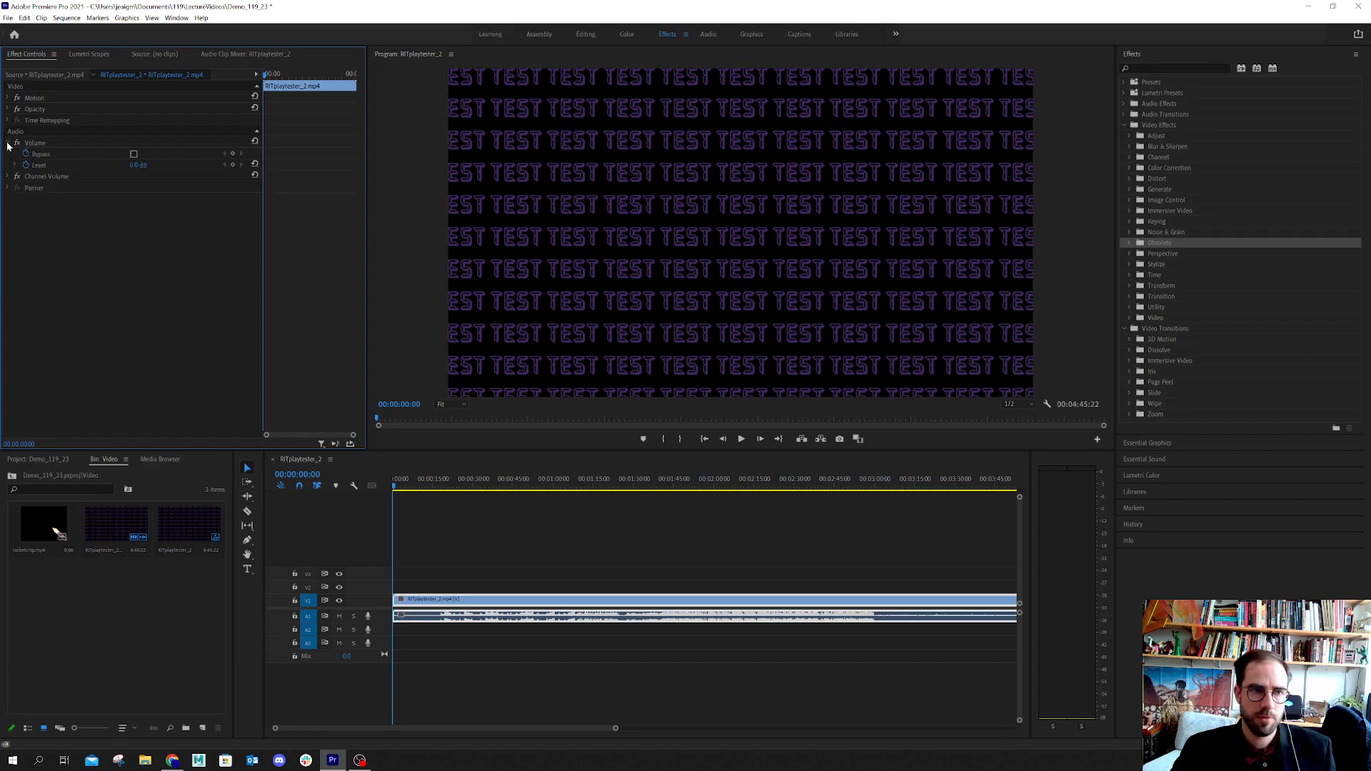
Turn on keyframing for the clip's Position, Scale and Opacity at 00:00:00:00
{"action": "left_click", "coordinate": [8, 98]}
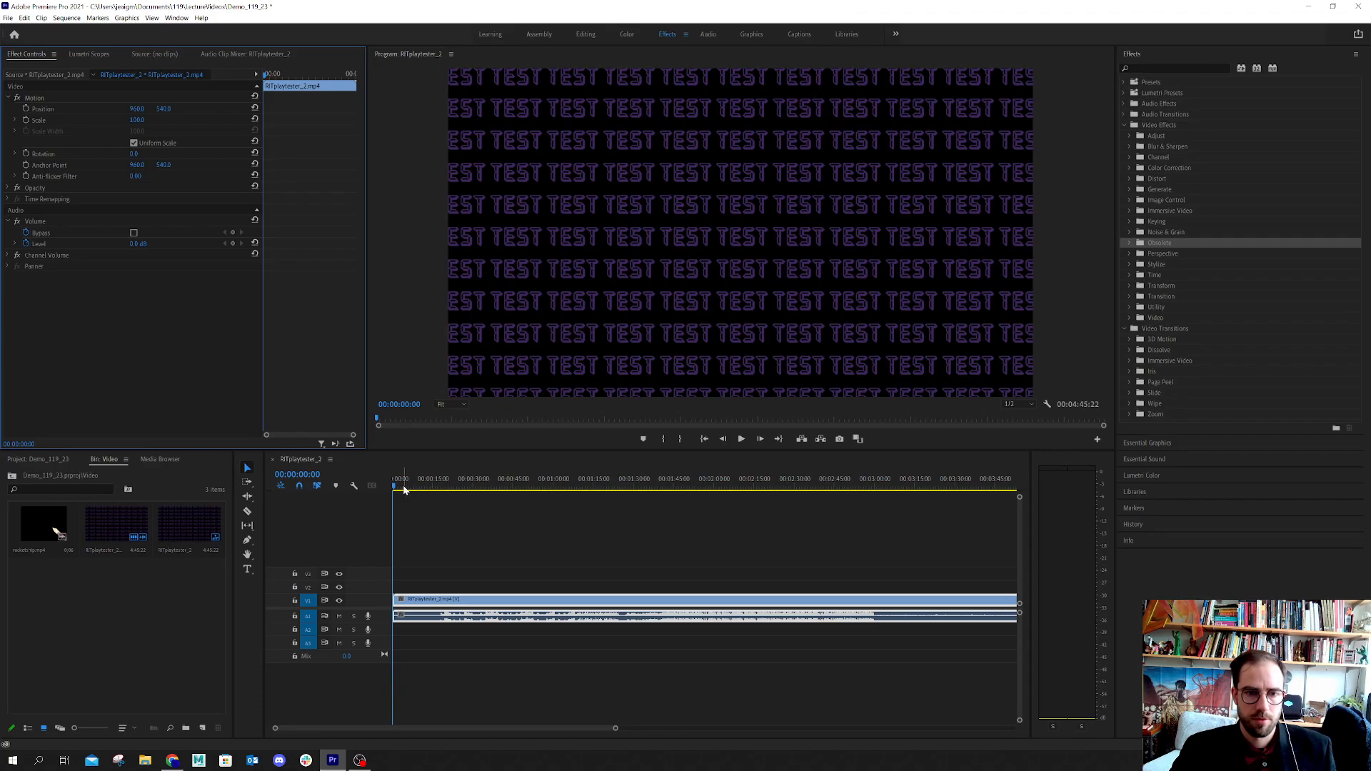
{"action": "left_click", "coordinate": [25, 109]}
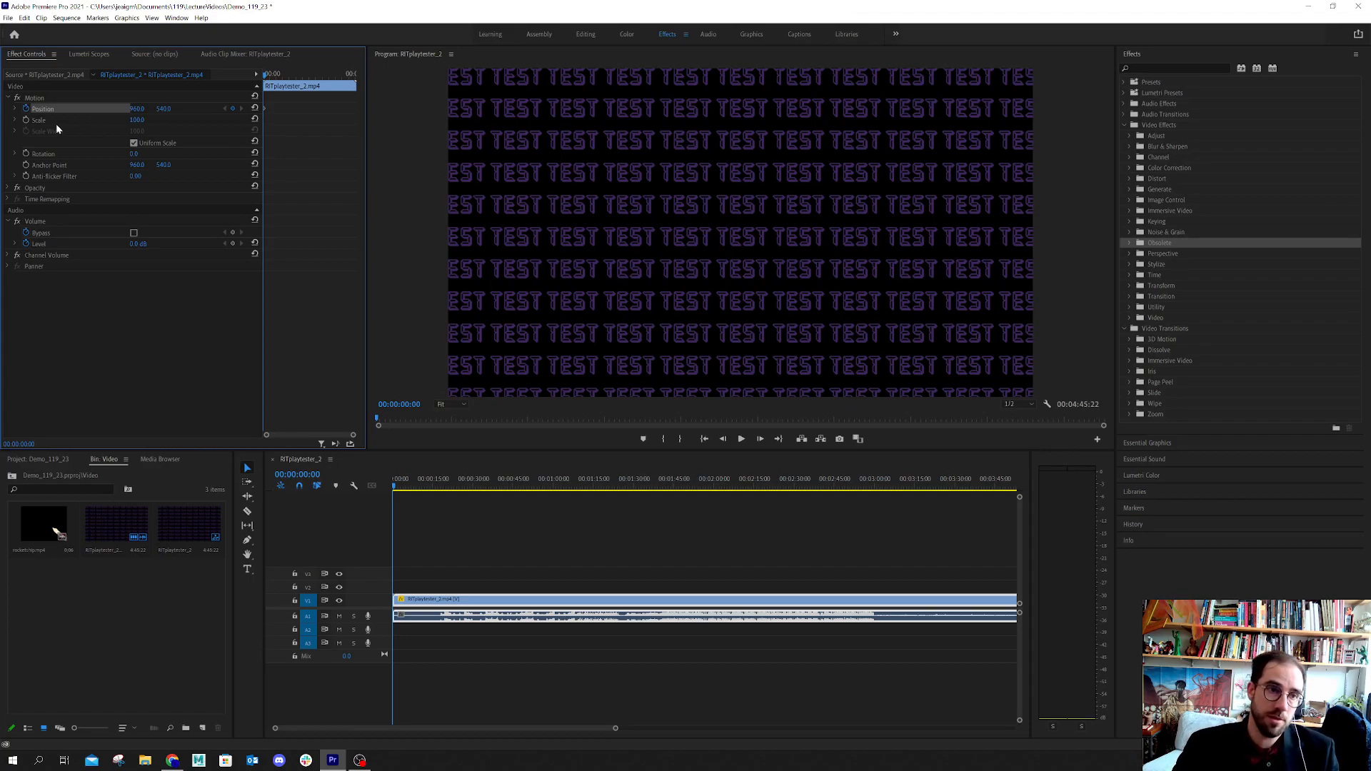
{"action": "left_click", "coordinate": [26, 120]}
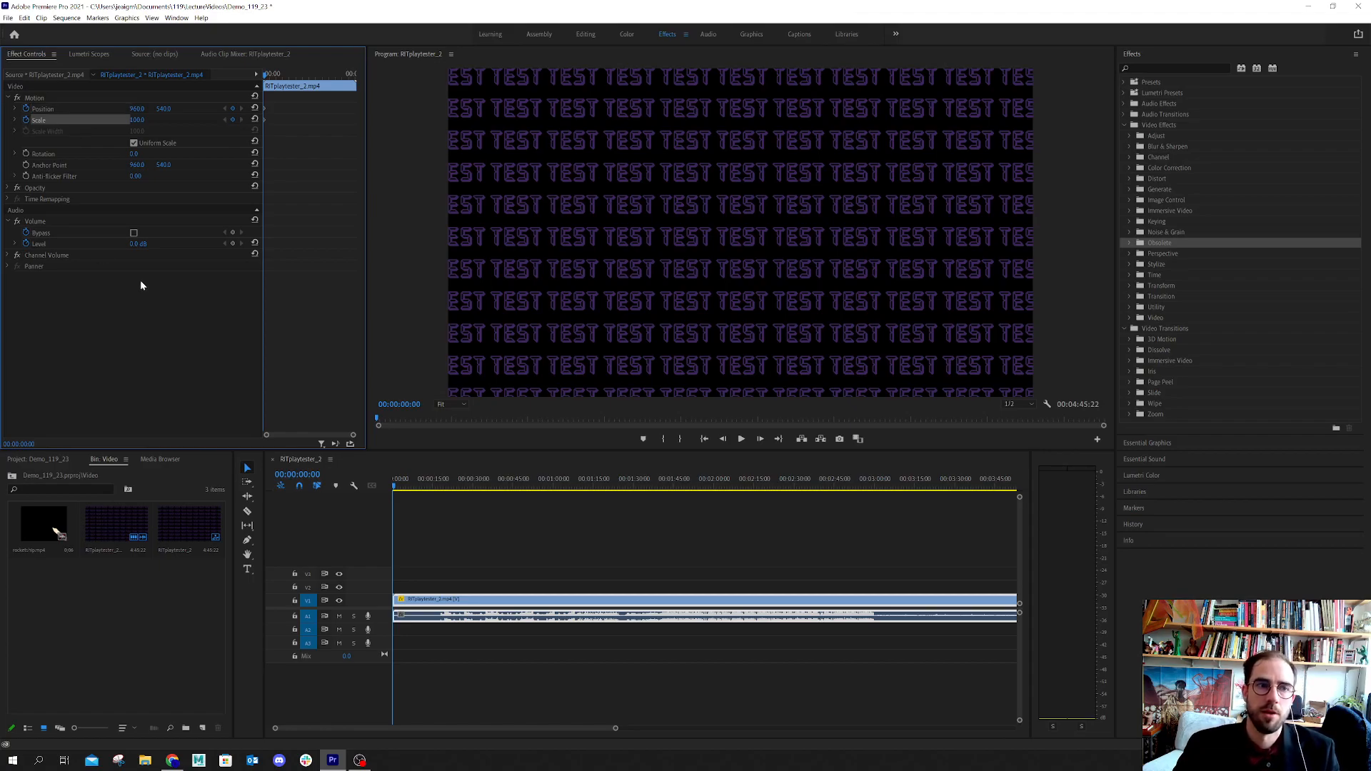
{"action": "left_click", "coordinate": [6, 189]}
{"action": "left_click", "coordinate": [7, 188]}
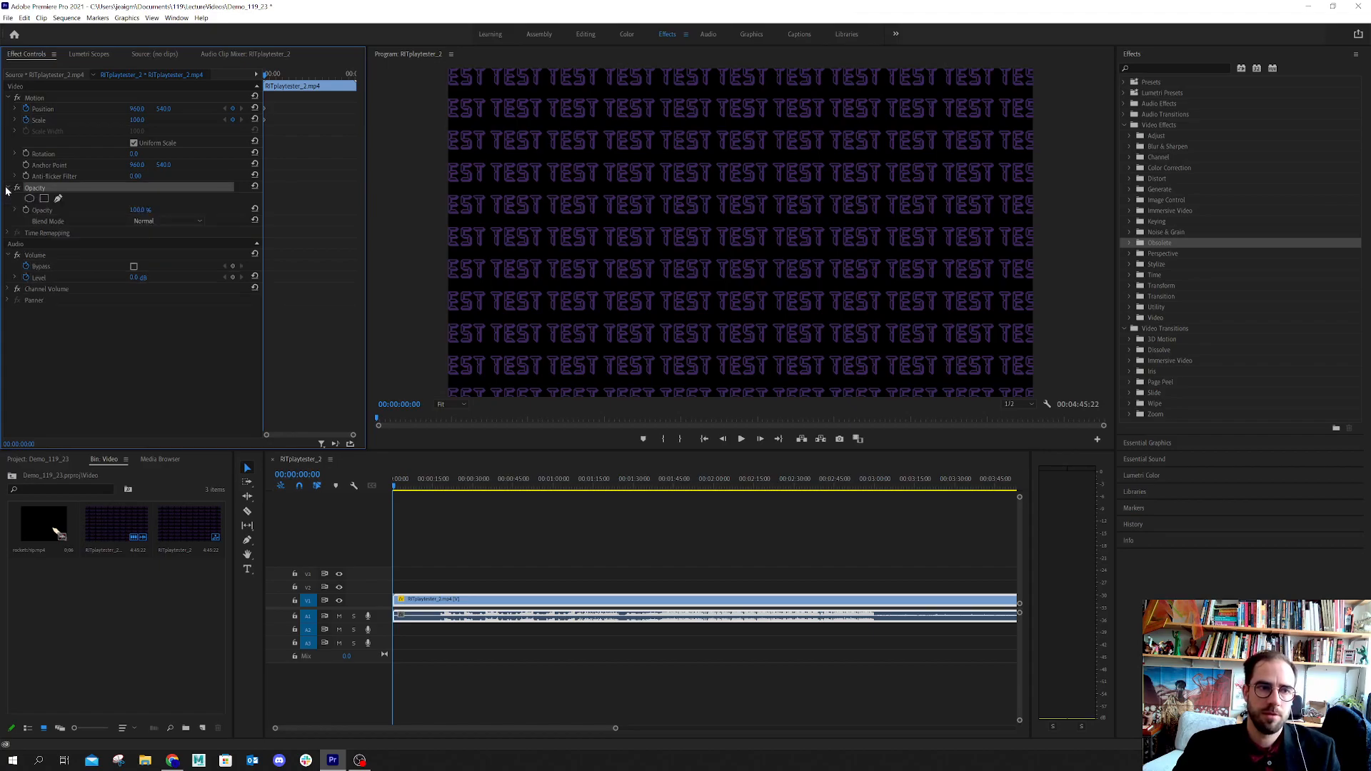
{"action": "left_click", "coordinate": [26, 210]}
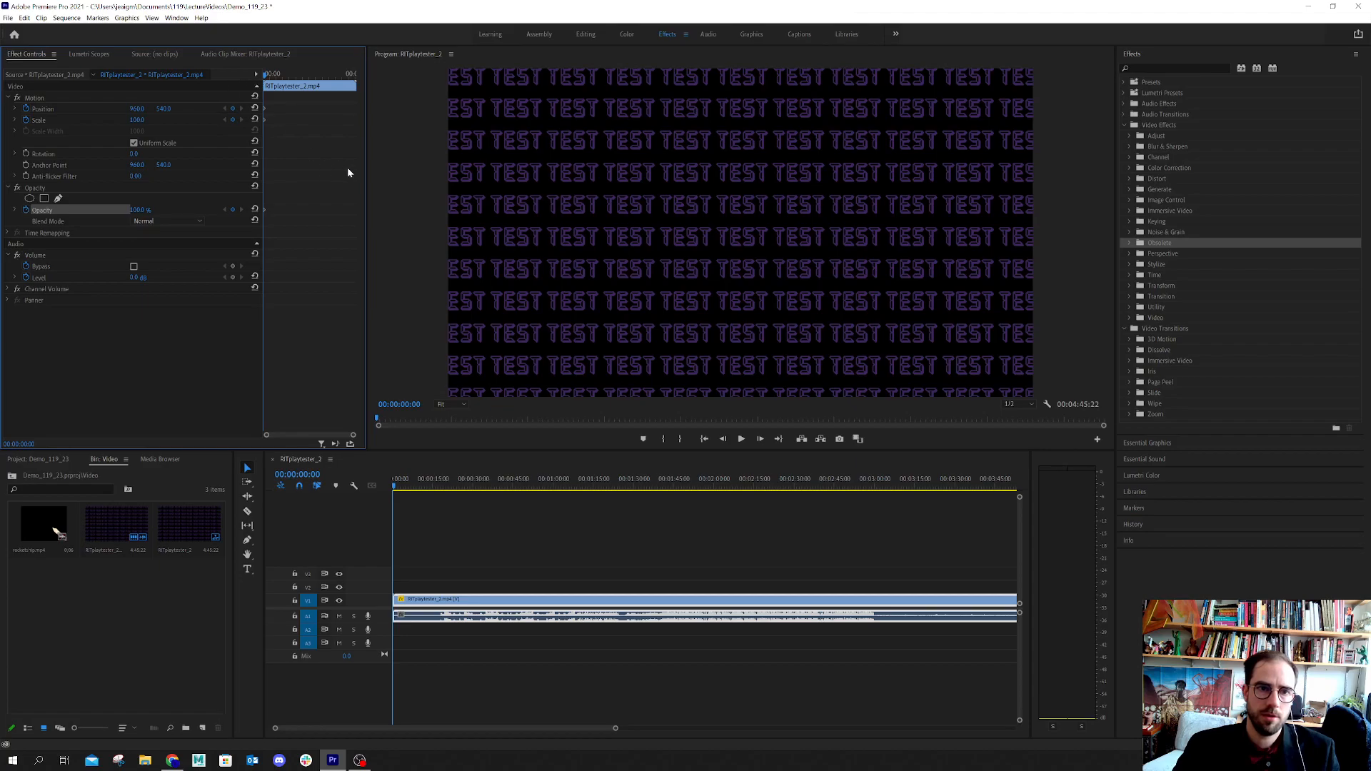
Widen the Effect Controls area and its keyframe timeline, and select the Video Transitions effects folder
{"action": "left_click_drag", "start_coordinate": [364, 171], "coordinate": [472, 214]}
{"action": "left_click_drag", "start_coordinate": [342, 231], "coordinate": [223, 249]}
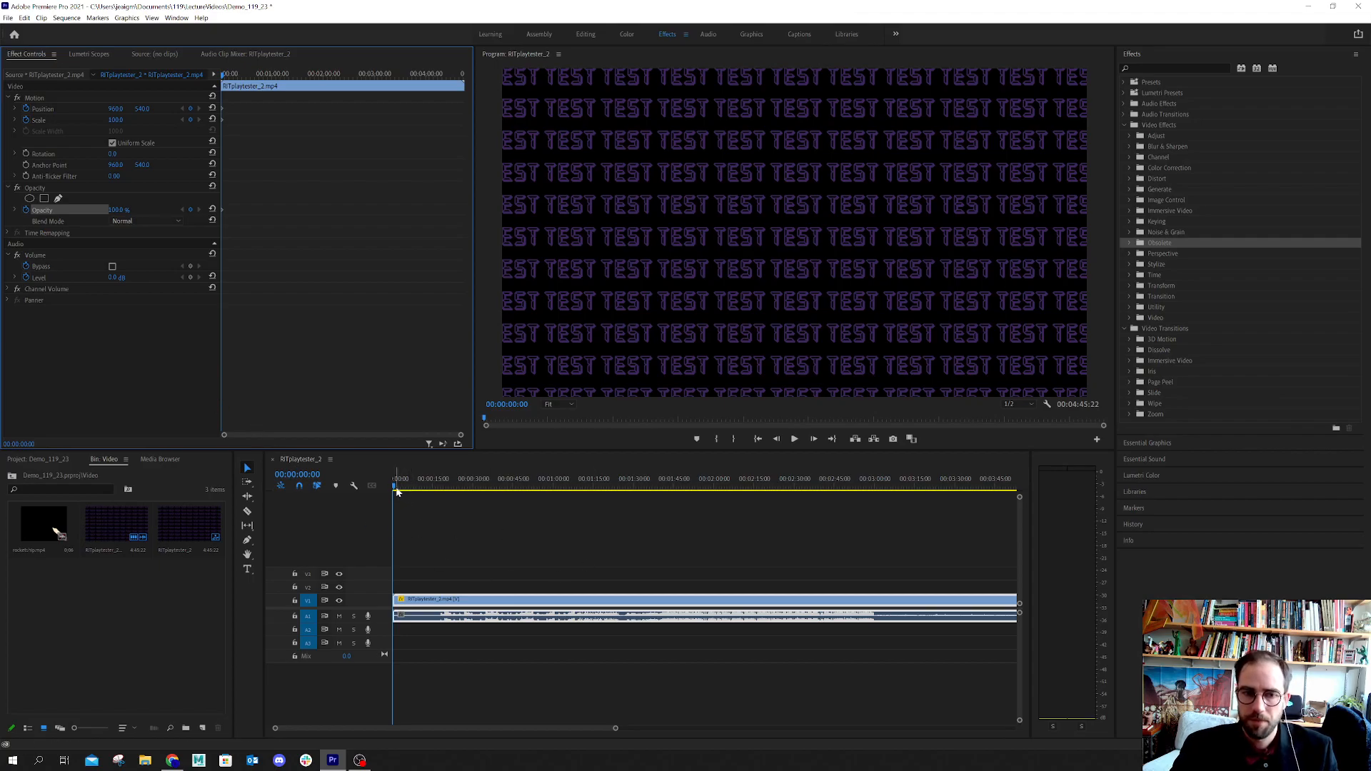
{"action": "left_click", "coordinate": [1161, 329]}
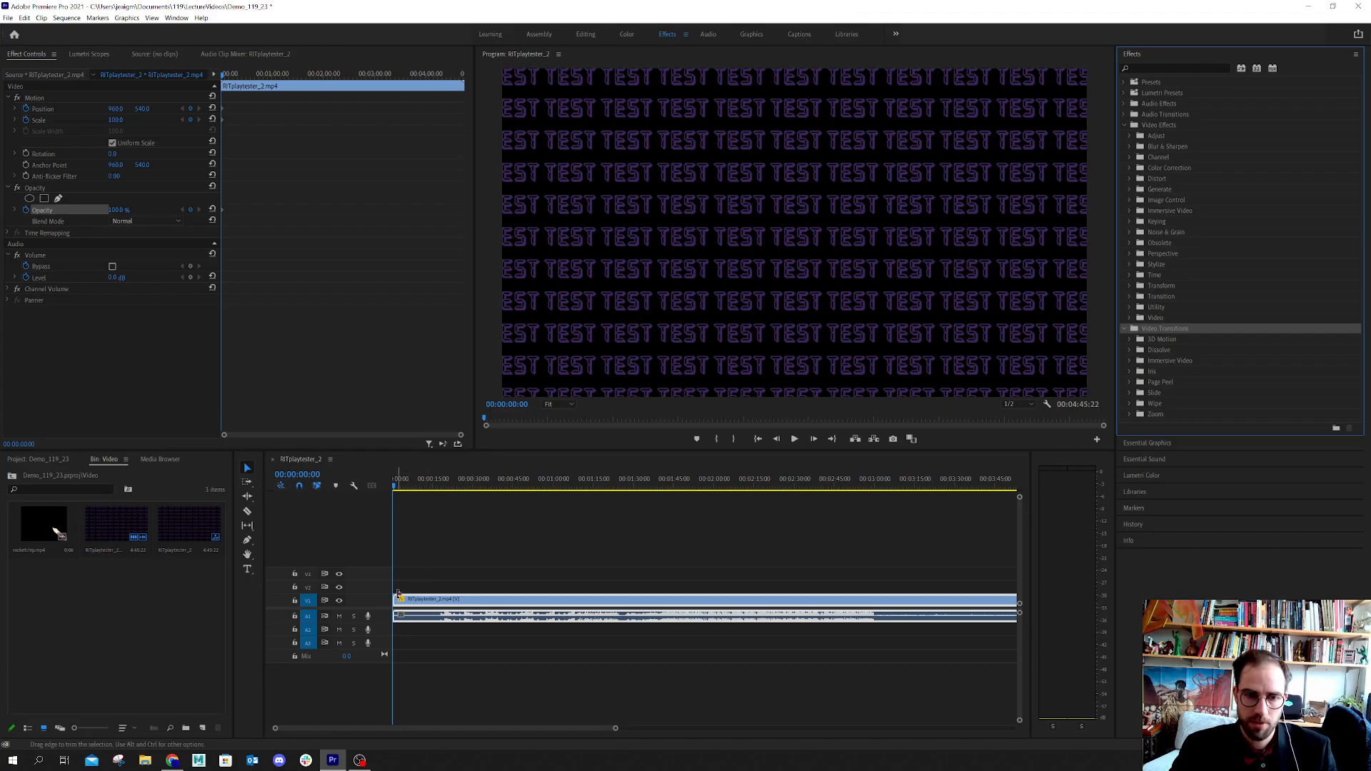
Try trimming the start of the RITplaytester_2 clip and shifting it with the Track Select Forward tool, undoing both edits
{"action": "left_click_drag", "start_coordinate": [398, 594], "coordinate": [450, 611]}
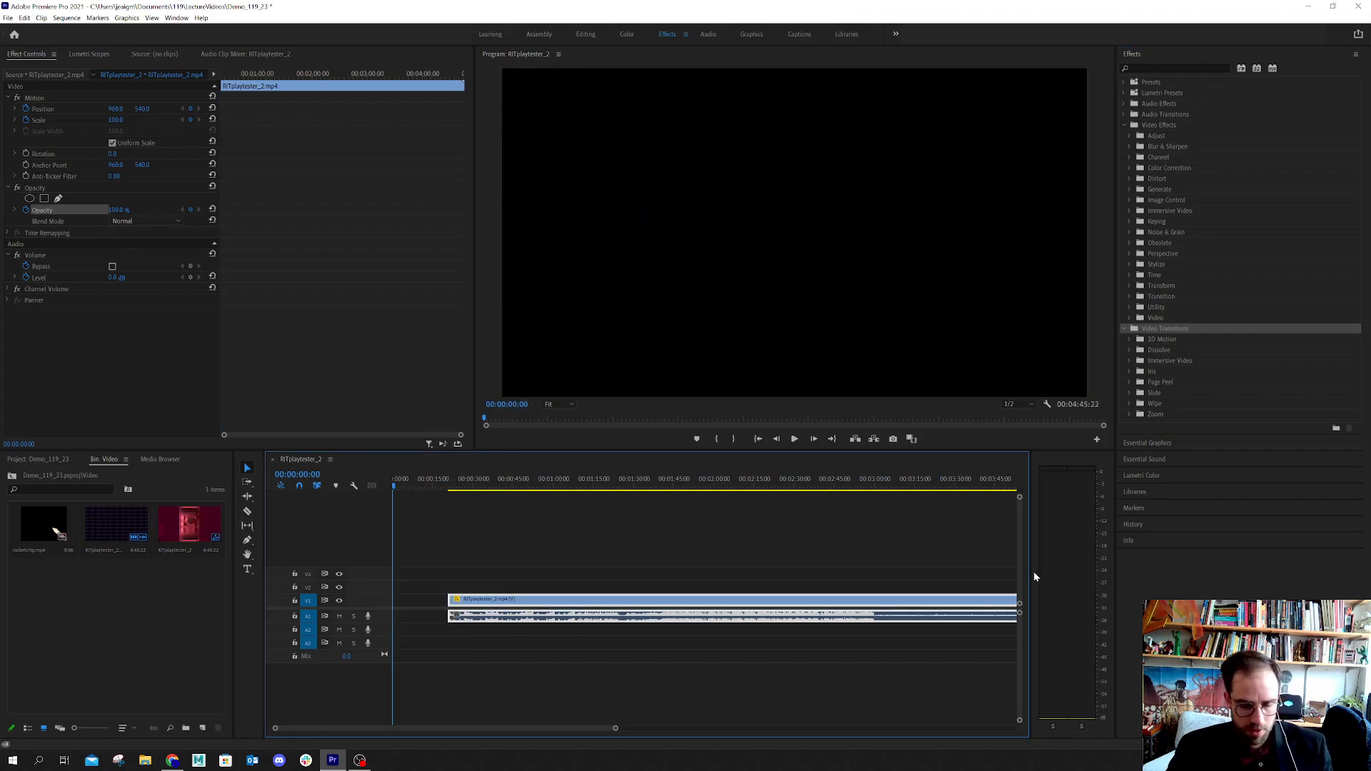
{"action": "key", "text": "ctrl+z"}
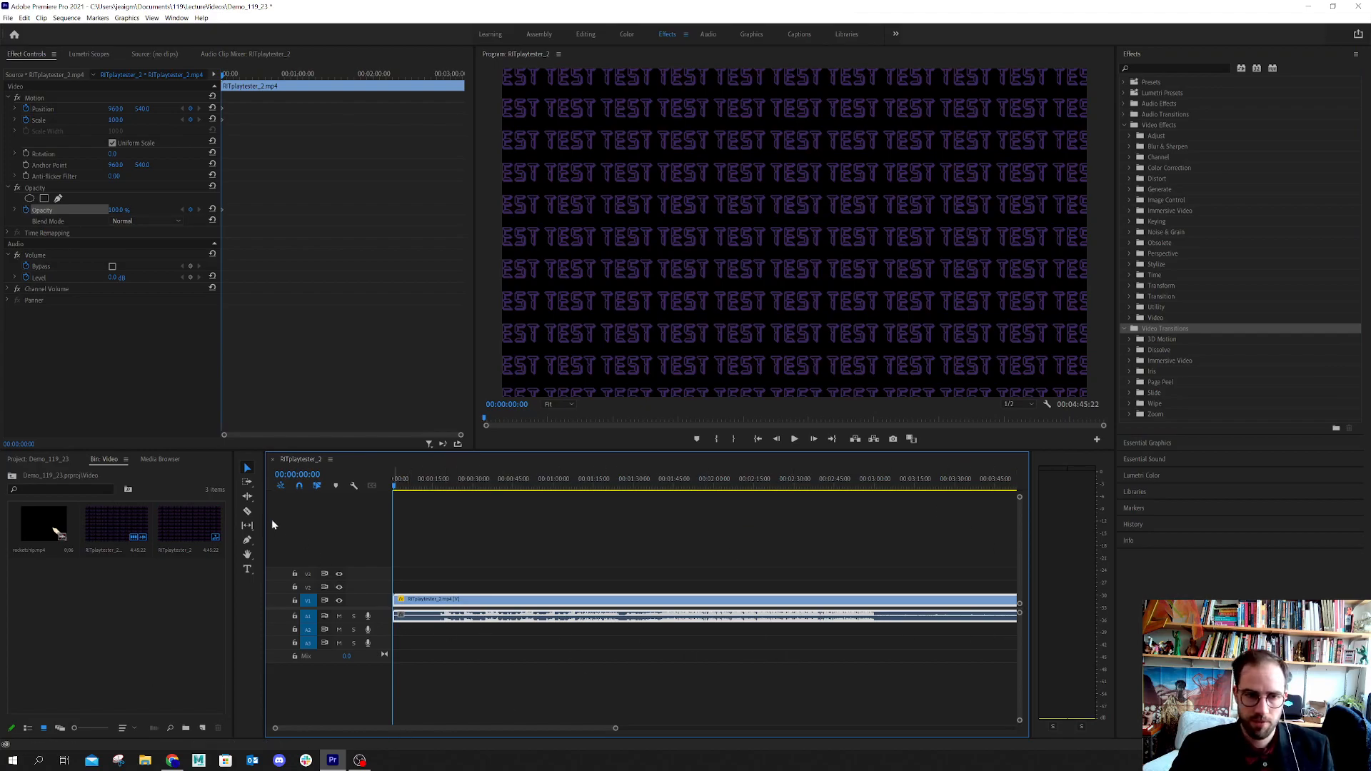
{"action": "left_click", "coordinate": [247, 482]}
{"action": "left_click_drag", "start_coordinate": [420, 609], "coordinate": [904, 623]}
{"action": "key", "text": "ctrl+z"}
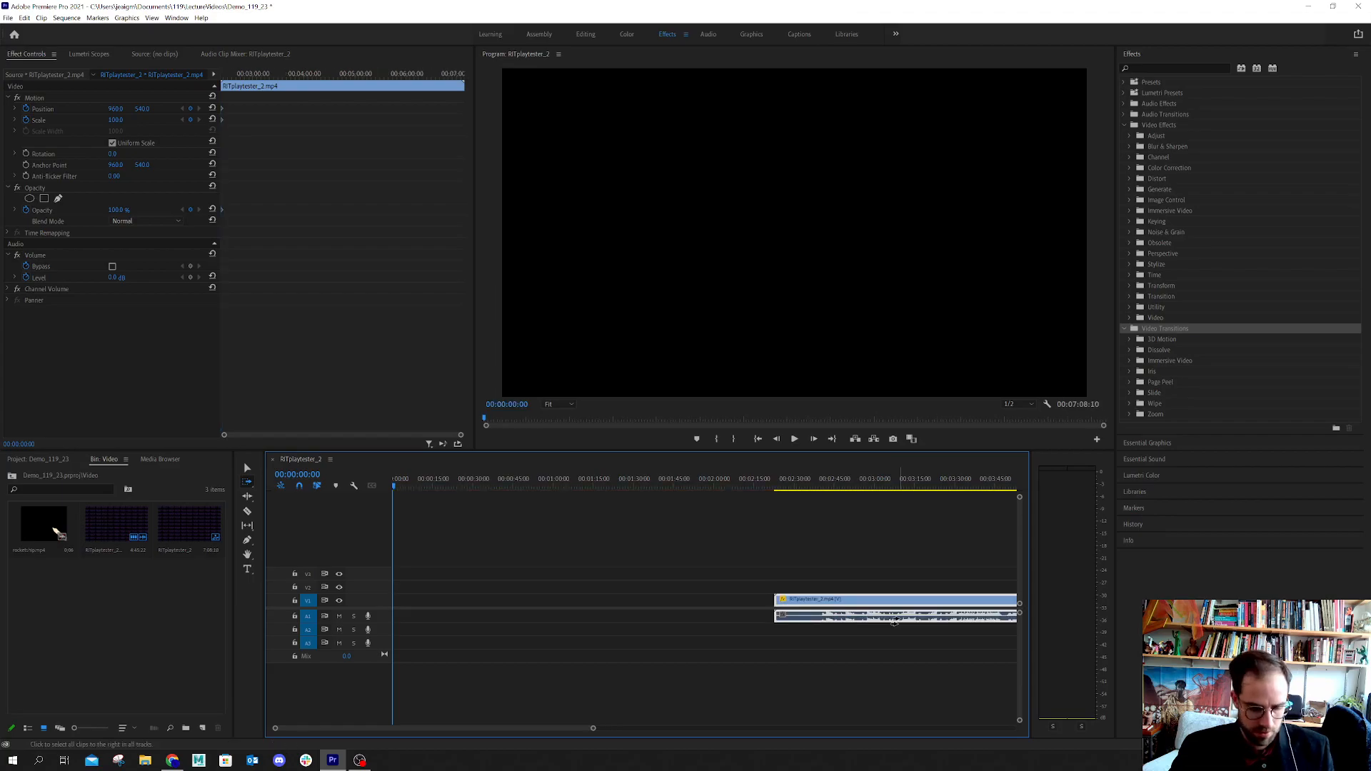
{"action": "key", "text": "ctrl+z"}
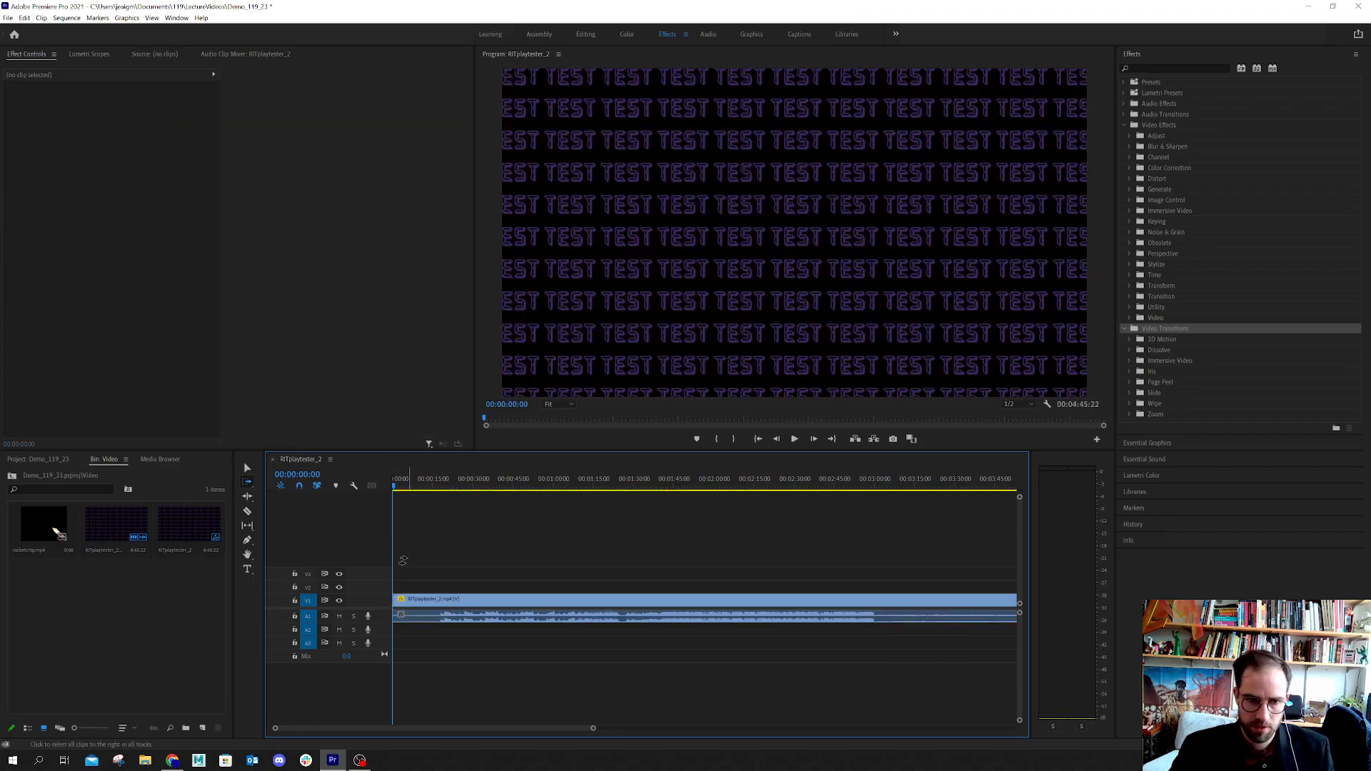
Return to the Selection tool, try trimming the clip's start to about 00:00:22, and undo the trim
{"action": "left_click", "coordinate": [249, 468]}
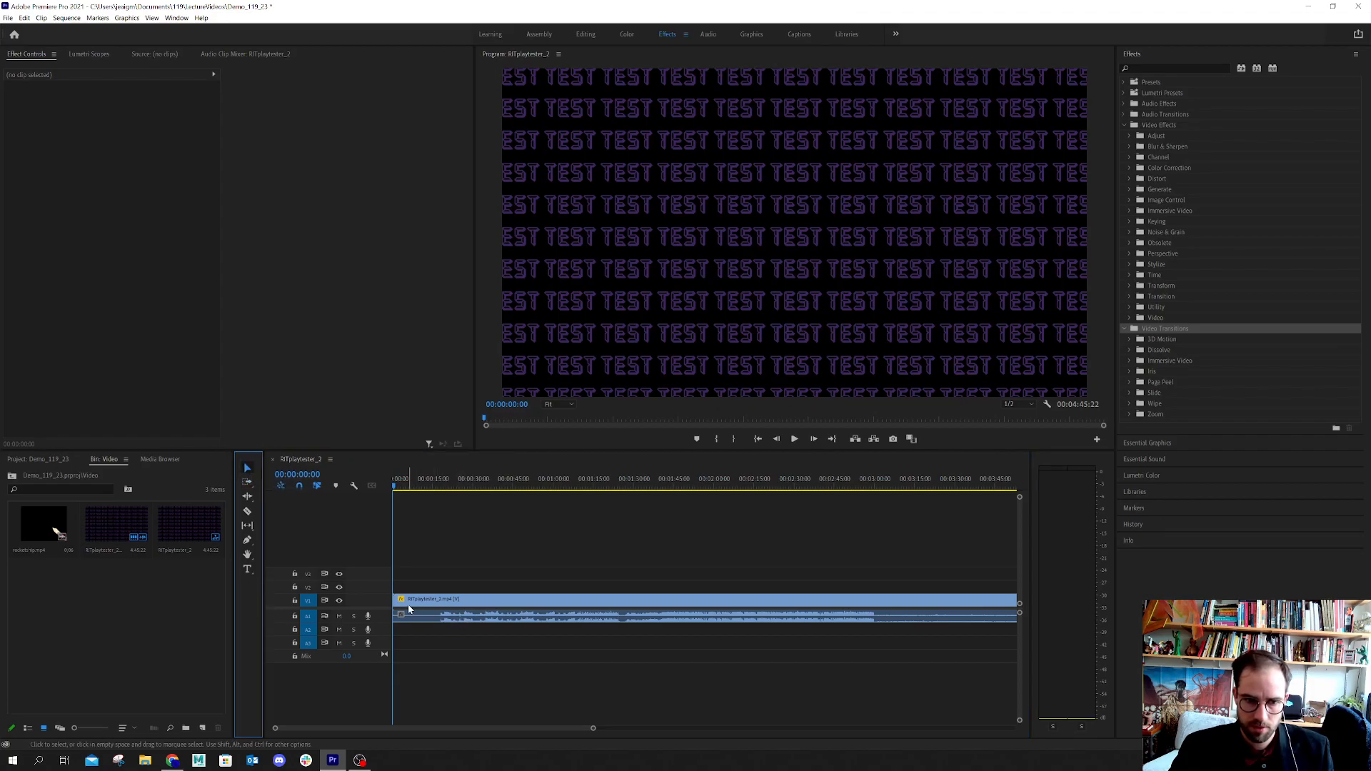
{"action": "left_click_drag", "start_coordinate": [398, 603], "coordinate": [458, 615]}
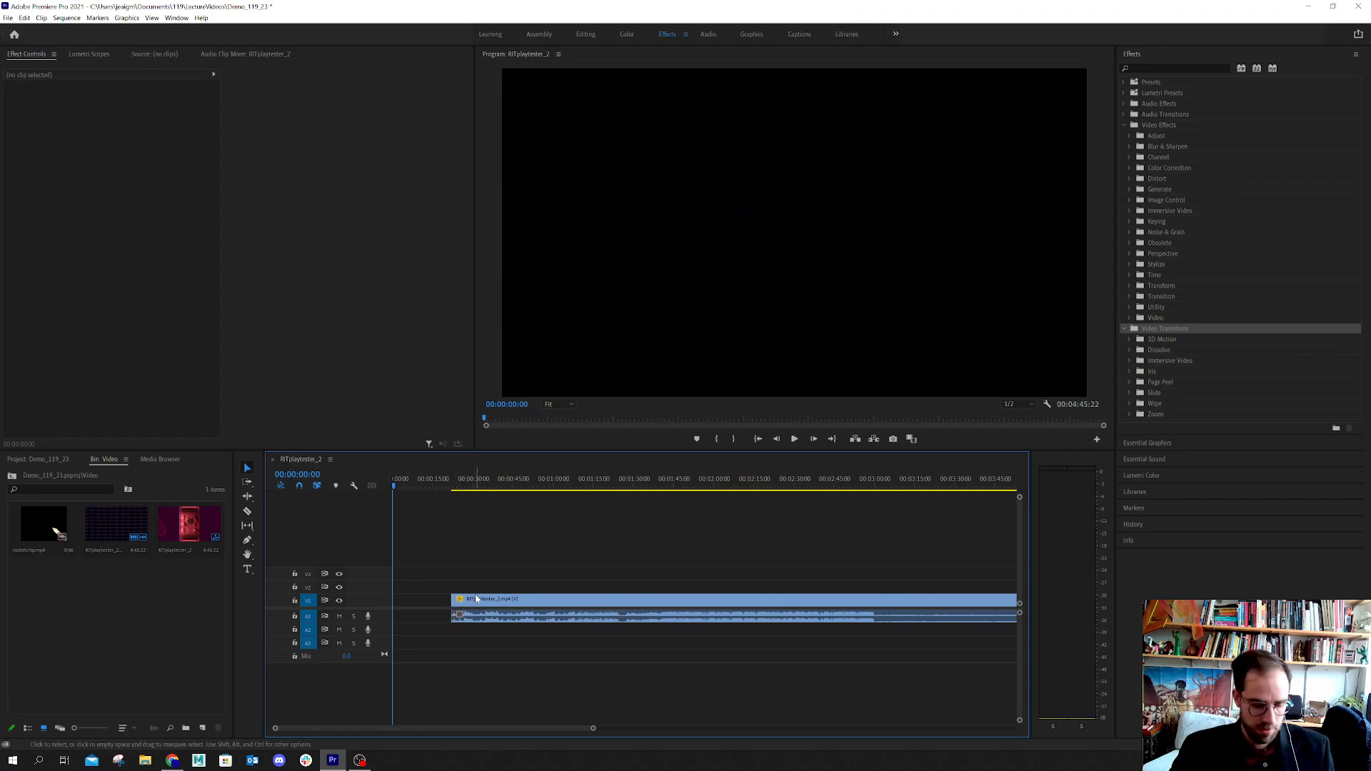
{"action": "key", "text": "ctrl+z"}
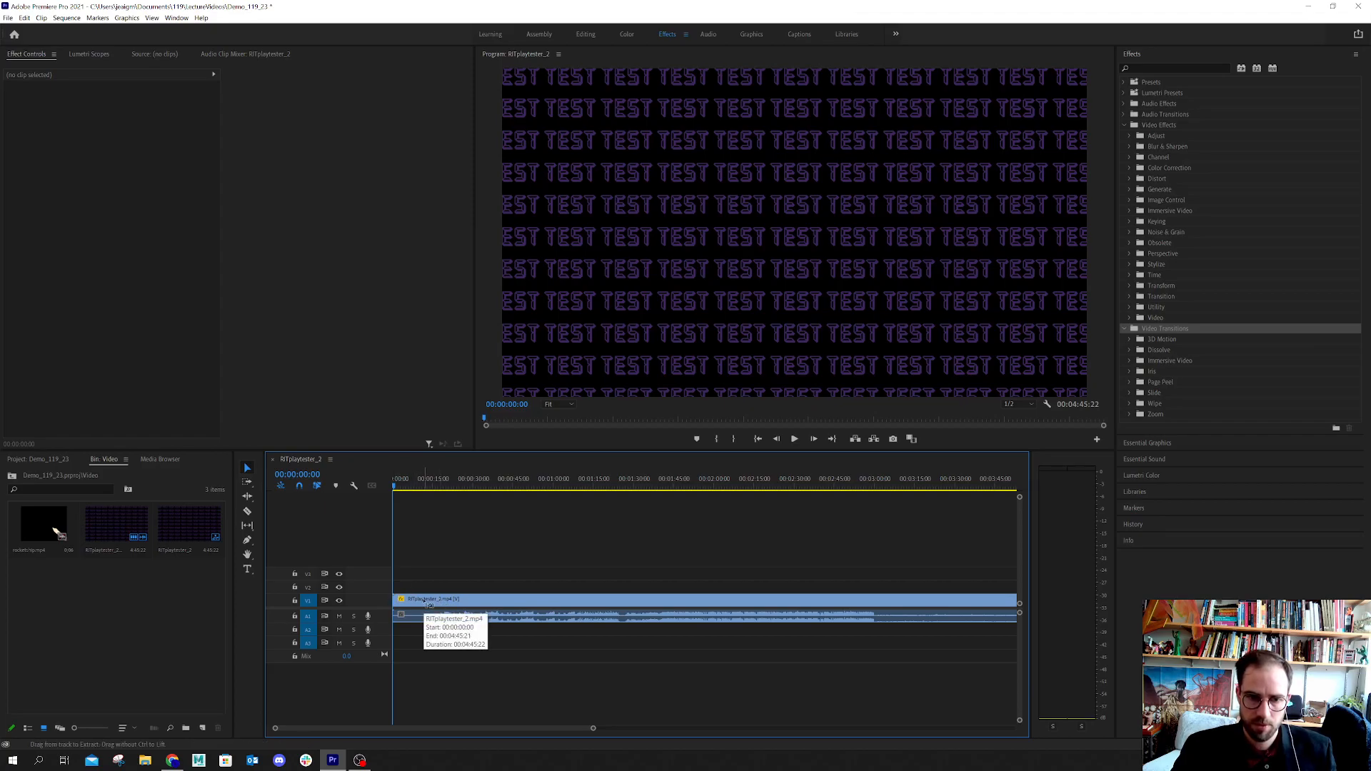
Try to move the RITplaytester_2 clip along its track and adjust its start edge
{"action": "left_click_drag", "start_coordinate": [428, 605], "coordinate": [657, 618]}
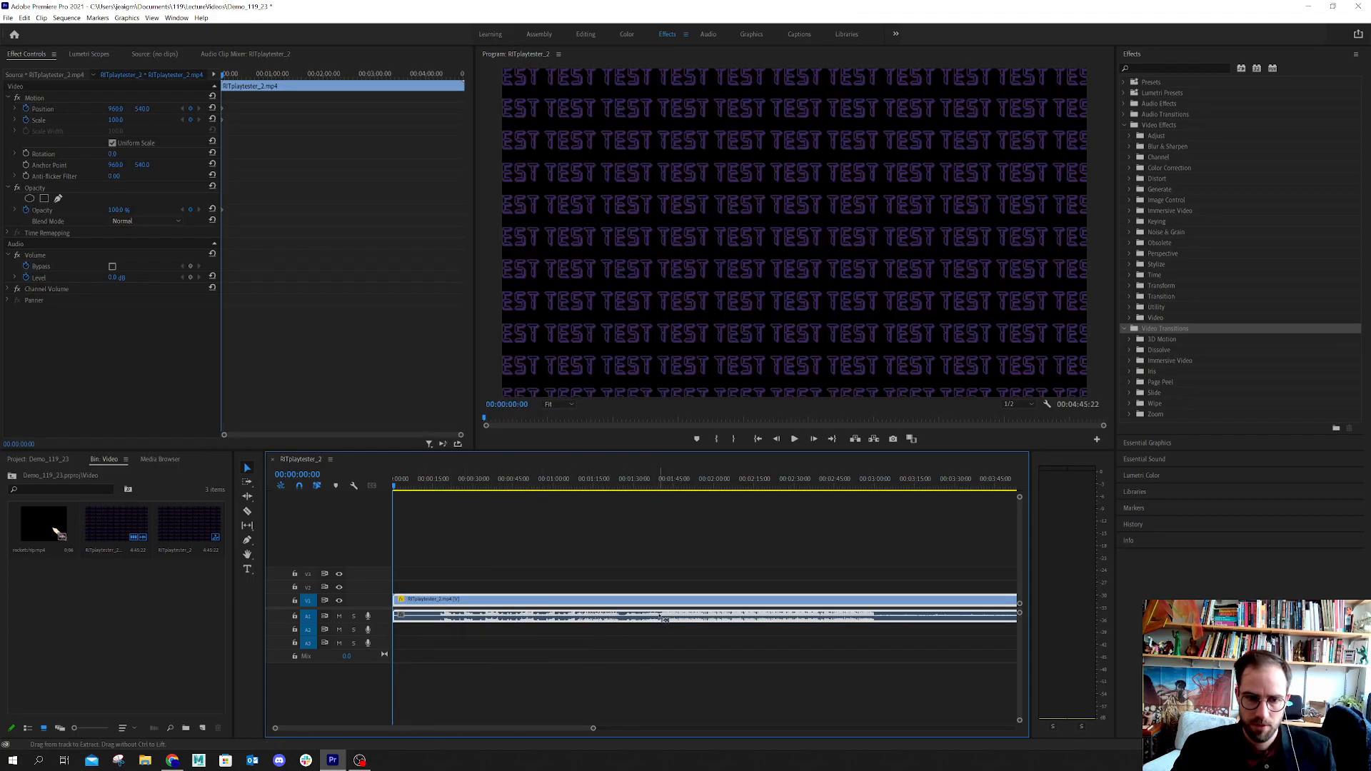
{"action": "left_click_drag", "start_coordinate": [826, 597], "coordinate": [941, 606]}
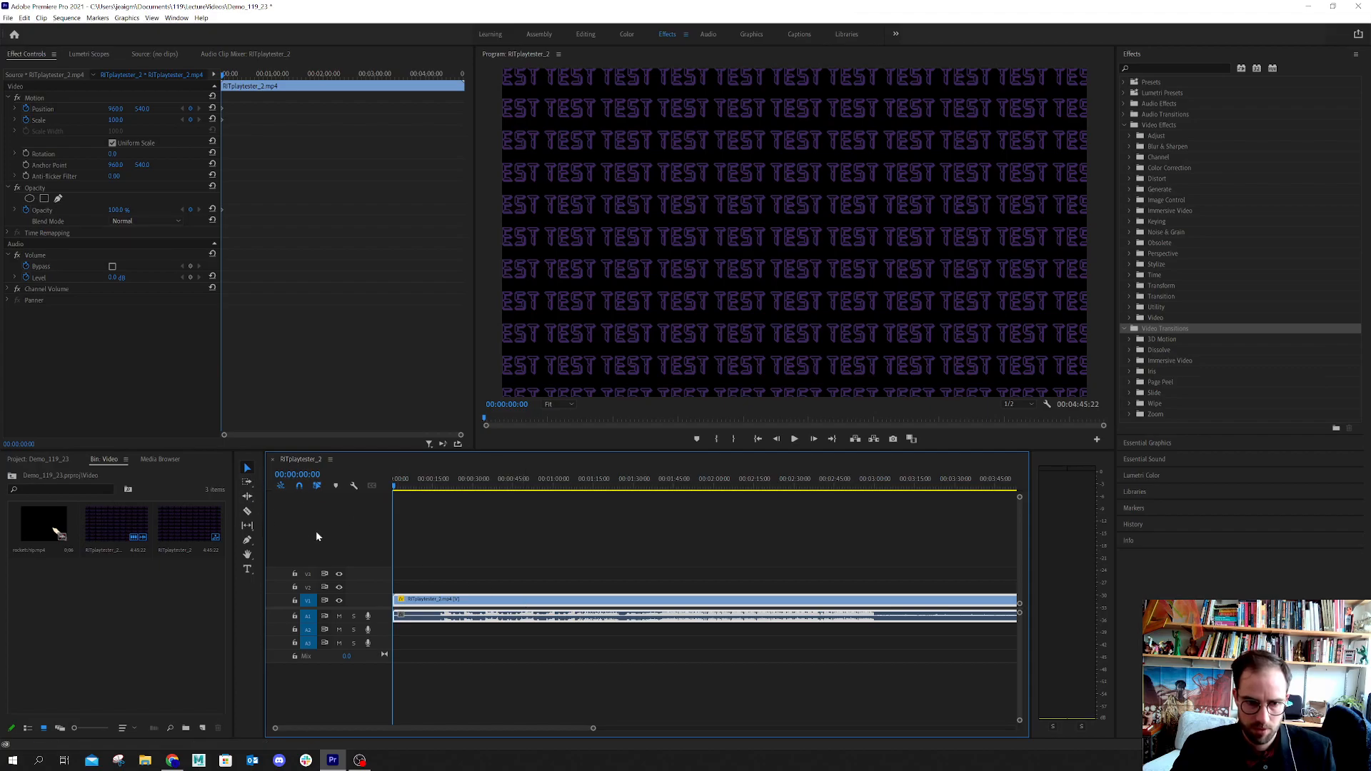
{"action": "left_click", "coordinate": [446, 555]}
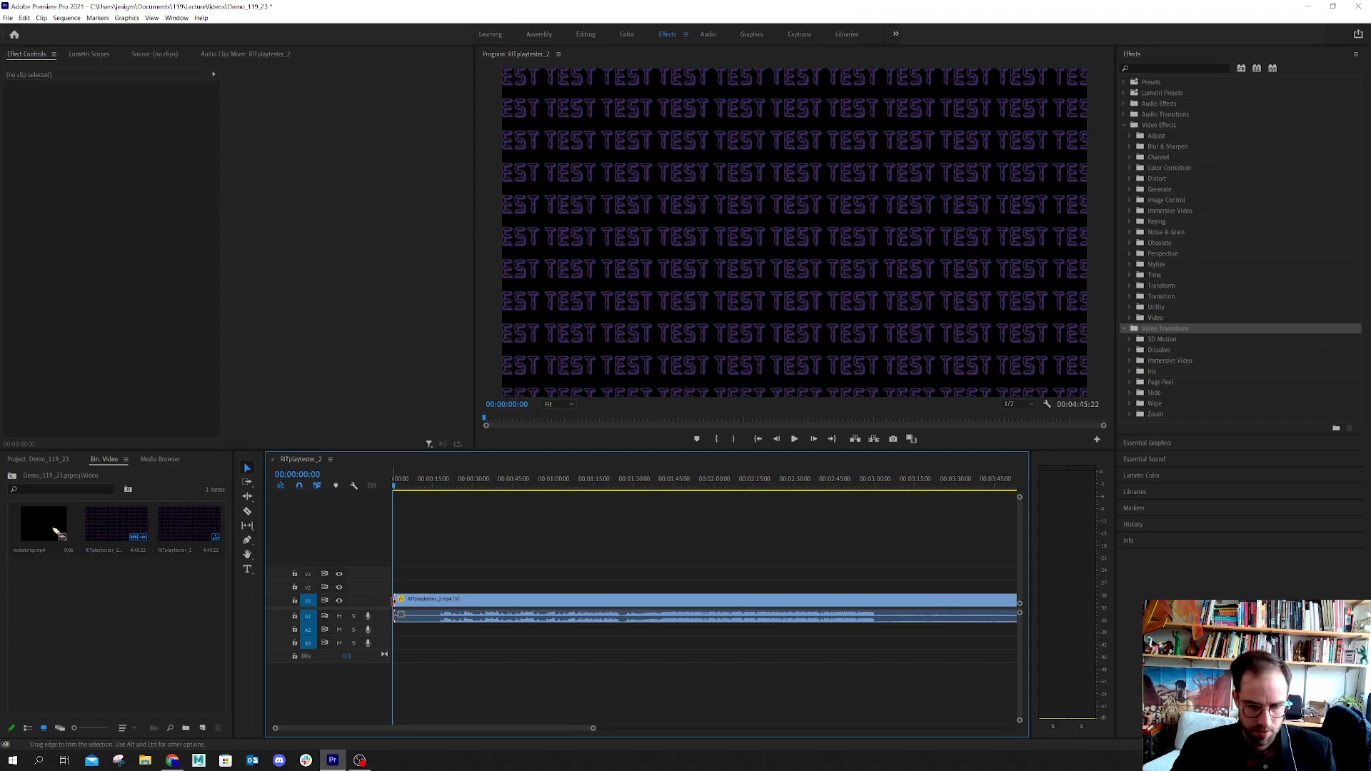
{"action": "mouse_move", "coordinate": [394, 601]}
{"action": "left_mouse_down"}
{"action": "mouse_move", "coordinate": [446, 602]}
{"action": "mouse_move", "coordinate": [389, 599]}
{"action": "left_mouse_up"}
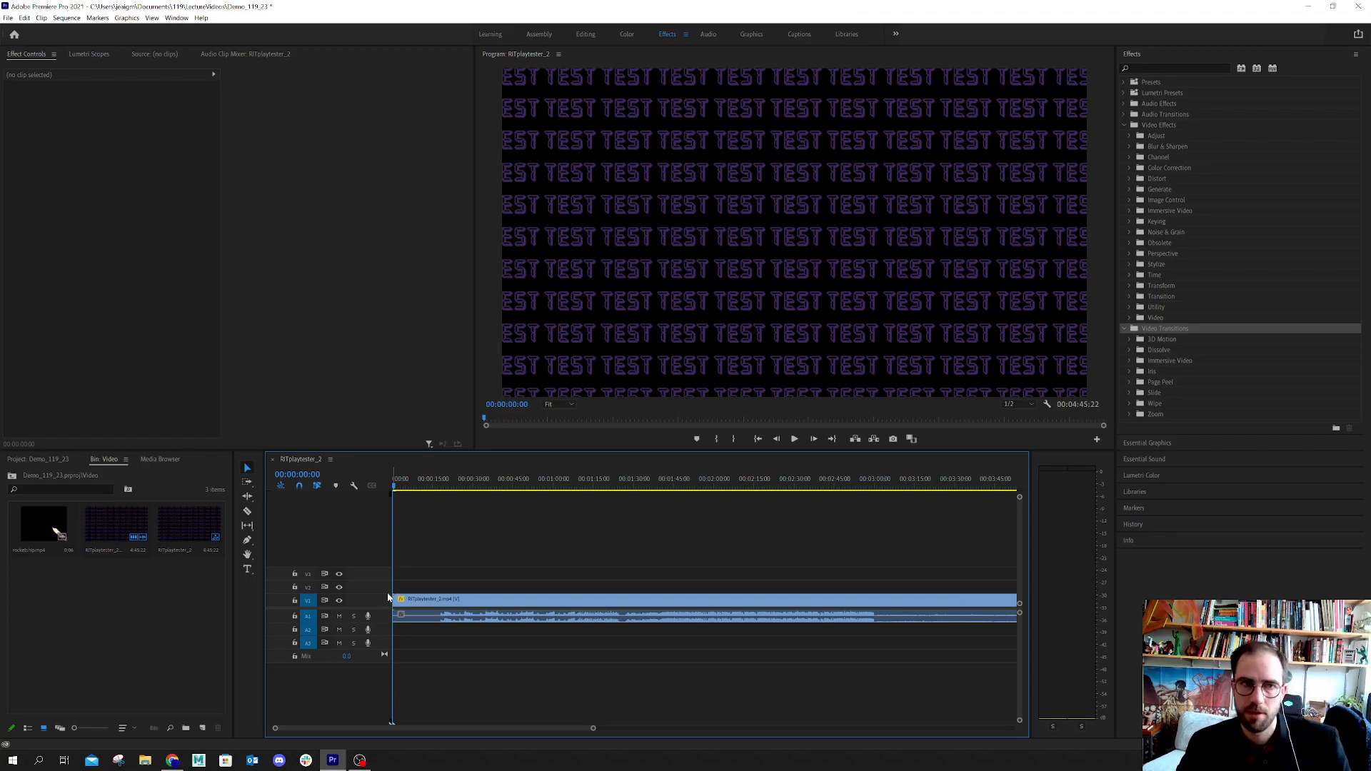
Add a Position keyframe to the RITplaytester_2 clip at 00:02:54:17 with the horizontal value set to 1896
{"action": "left_click", "coordinate": [397, 600]}
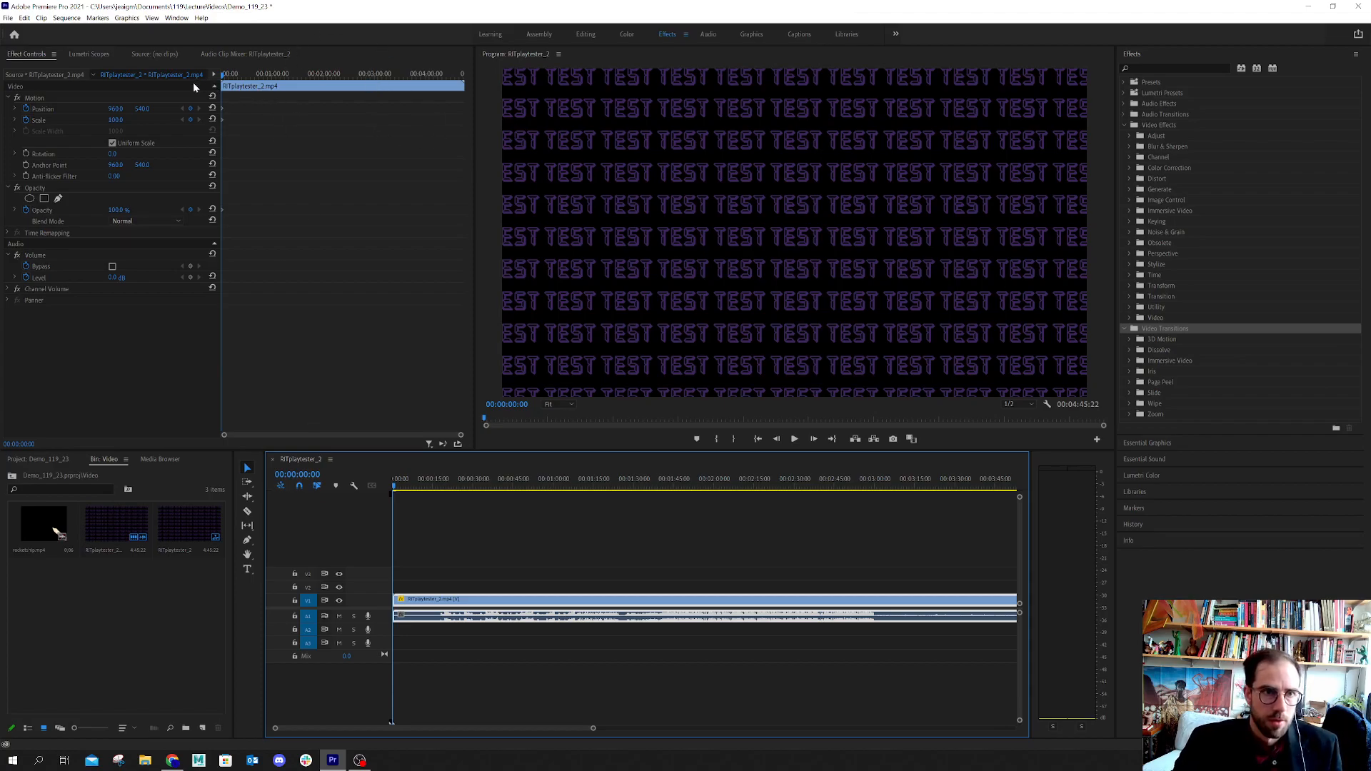
{"action": "left_click", "coordinate": [224, 77]}
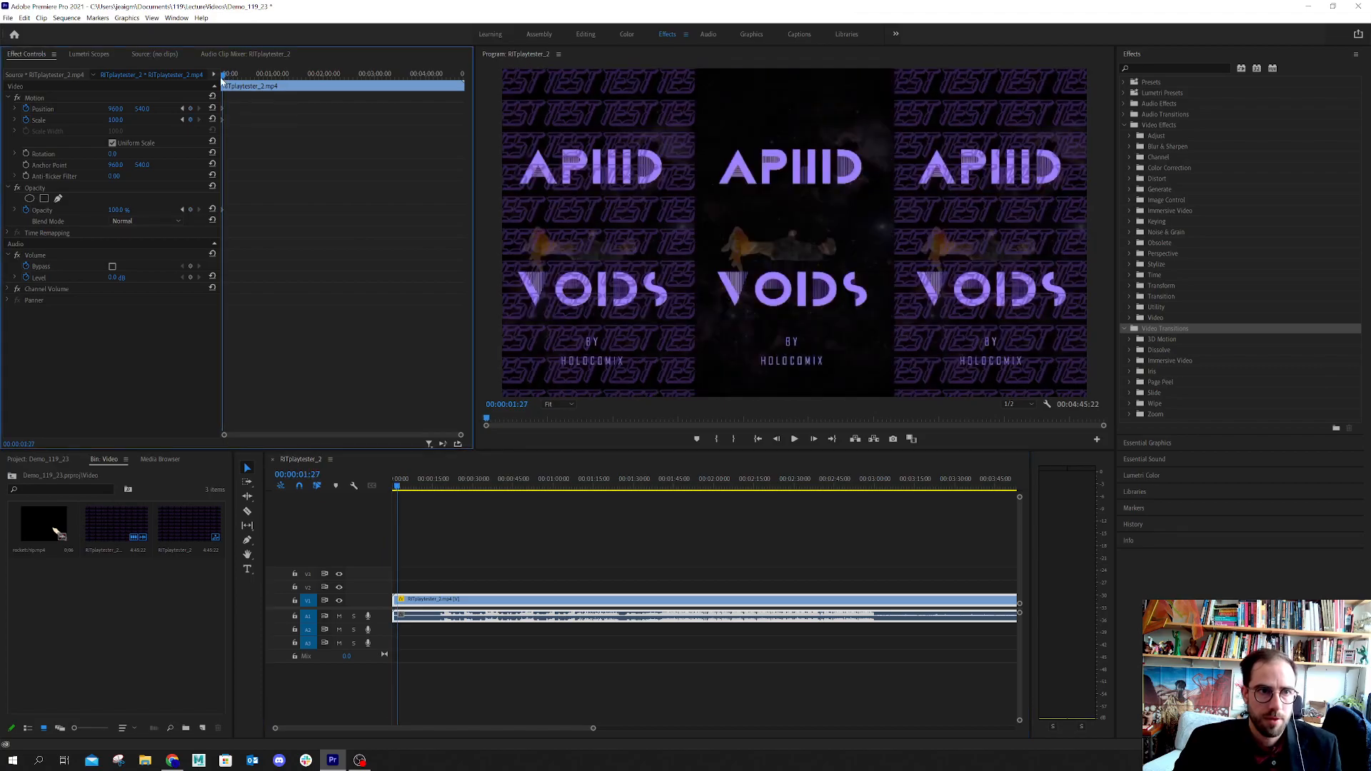
{"action": "left_click", "coordinate": [27, 109]}
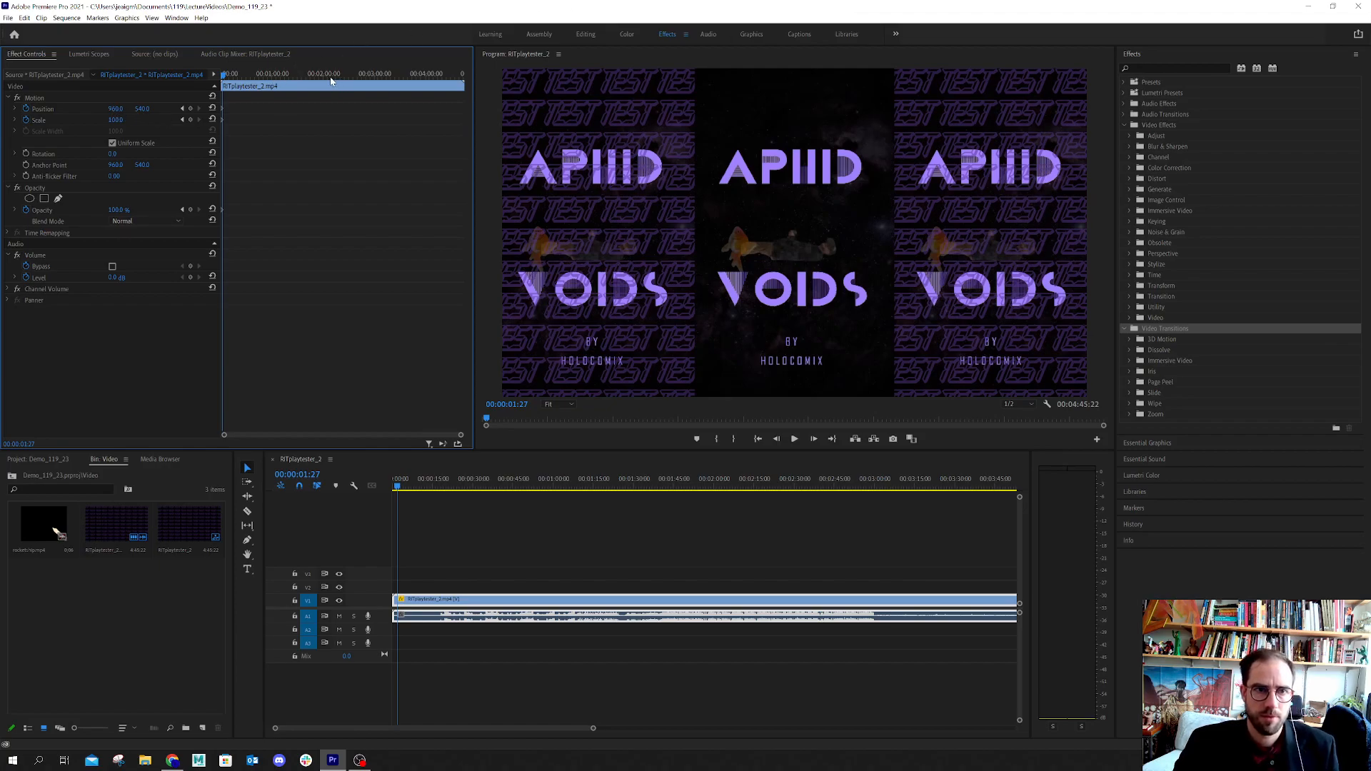
{"action": "left_click", "coordinate": [371, 76]}
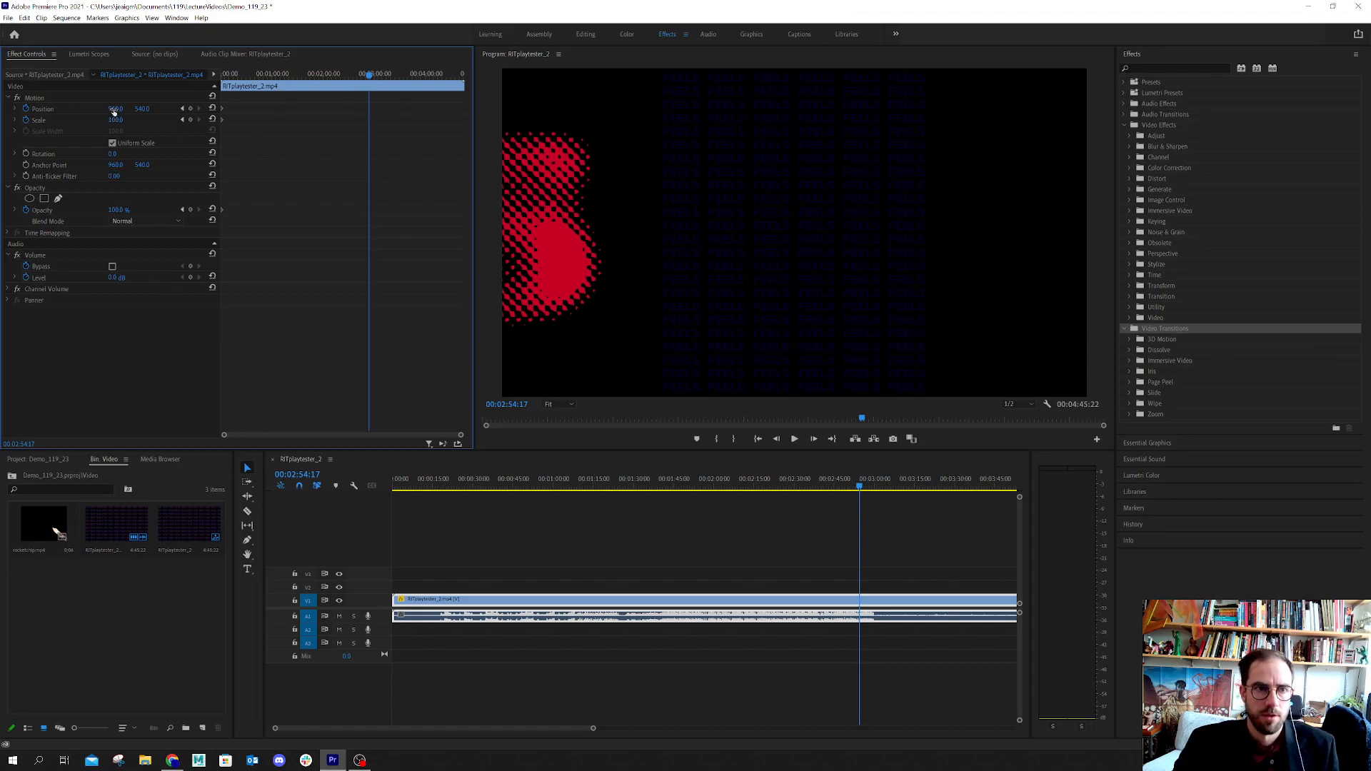
{"action": "left_click_drag", "start_coordinate": [115, 108], "coordinate": [447, 108]}
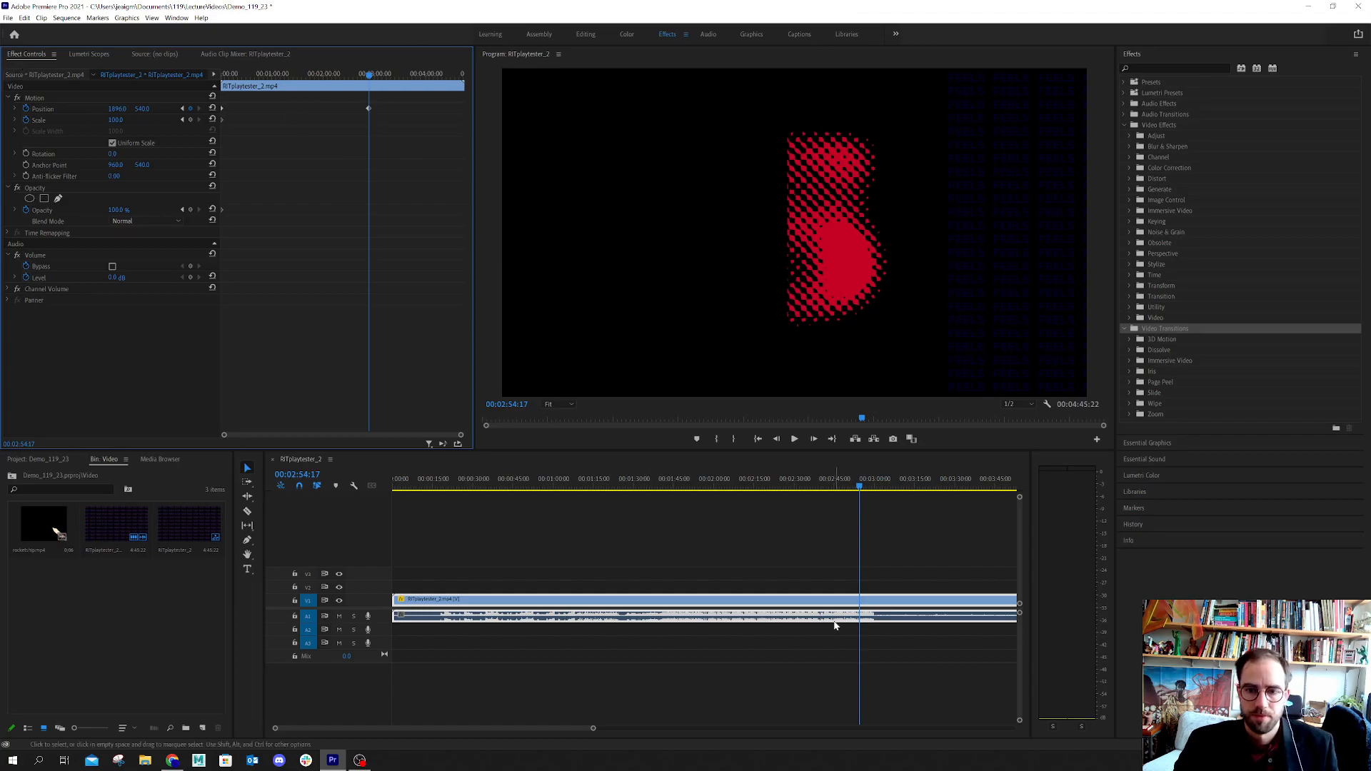
{"action": "scroll", "coordinate": [836, 625], "scroll_direction": "down", "scroll_amount": 4}
{"action": "scroll", "coordinate": [752, 527], "scroll_direction": "right", "scroll_amount": 5}
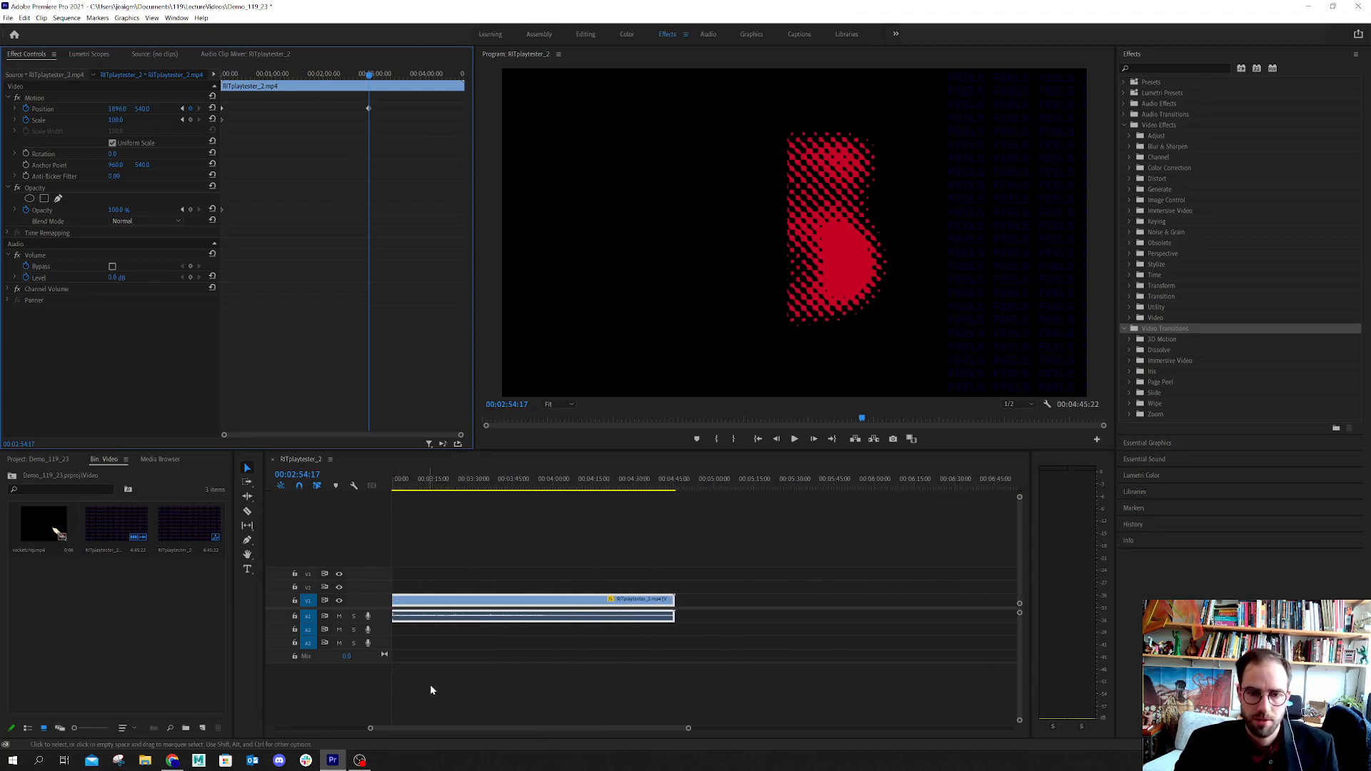
{"action": "scroll", "coordinate": [464, 678], "scroll_direction": "left", "scroll_amount": 2}
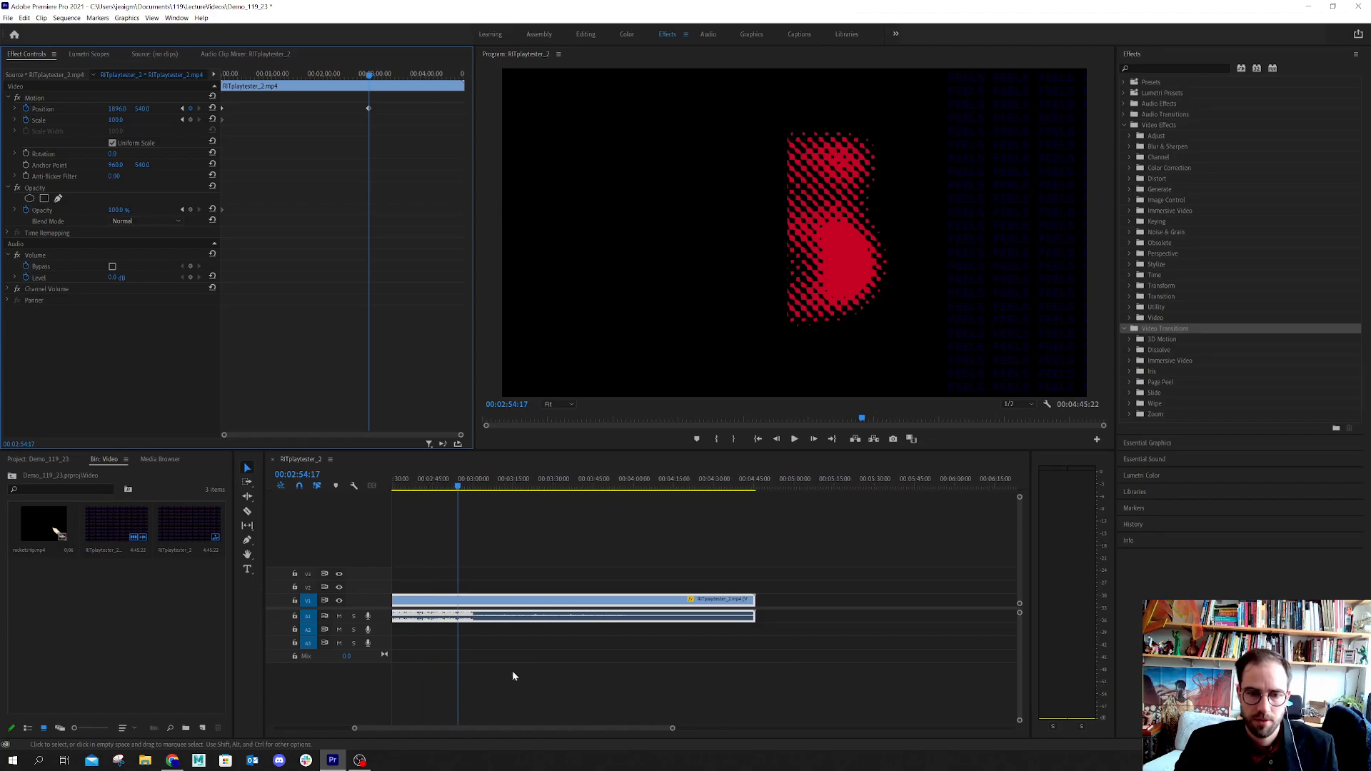
{"action": "left_click", "coordinate": [459, 494]}
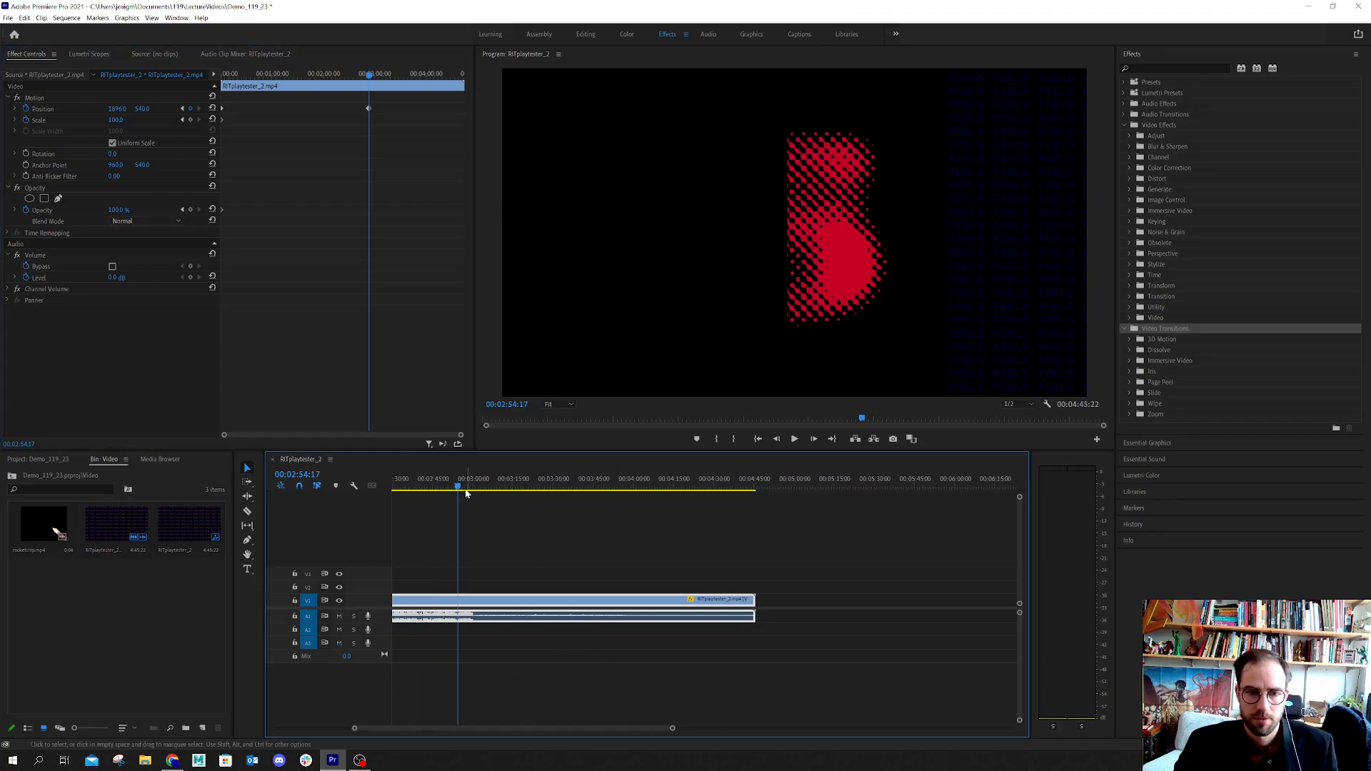
Move the RITplaytester_2 clip's second Position keyframe much closer to the clip's start and play back the faster movement
{"action": "left_click_drag", "start_coordinate": [457, 490], "coordinate": [491, 493]}
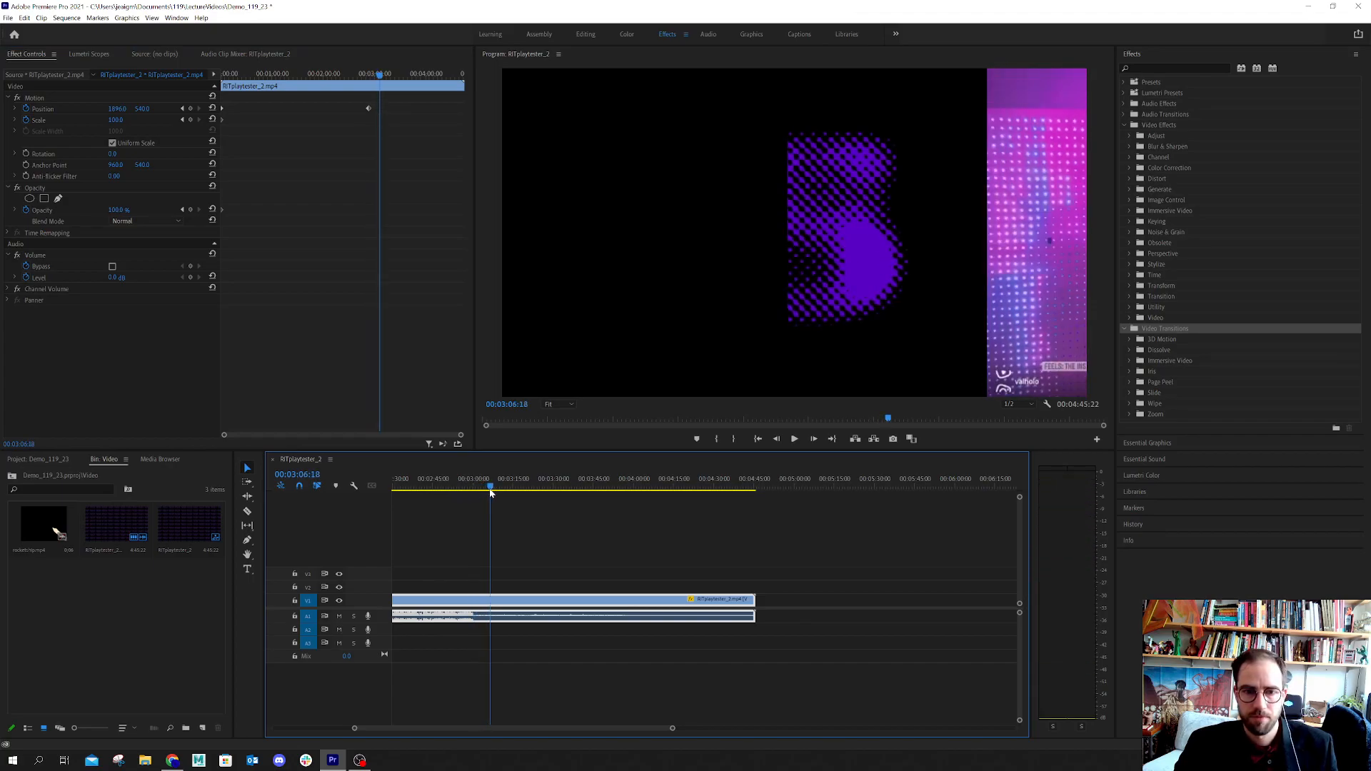
{"action": "left_click_drag", "start_coordinate": [489, 493], "coordinate": [554, 494]}
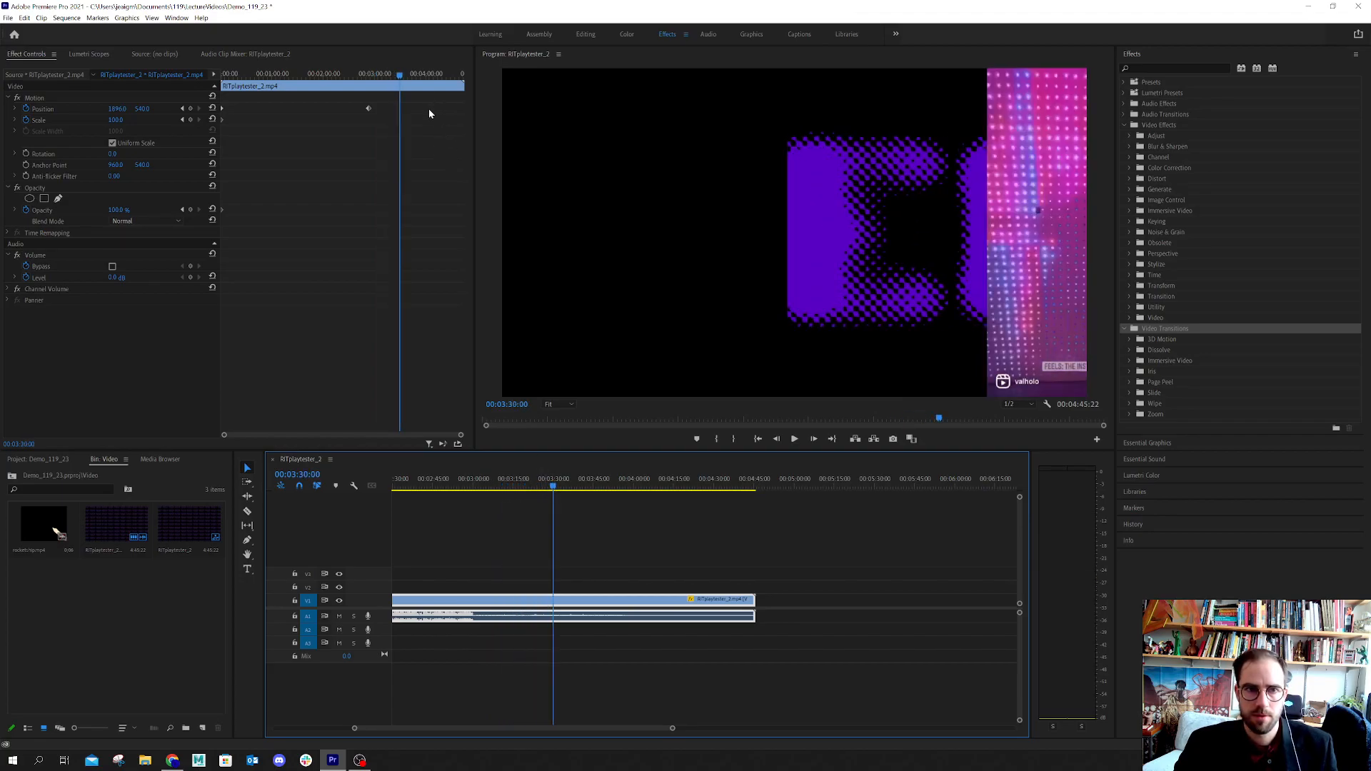
{"action": "left_click", "coordinate": [223, 73]}
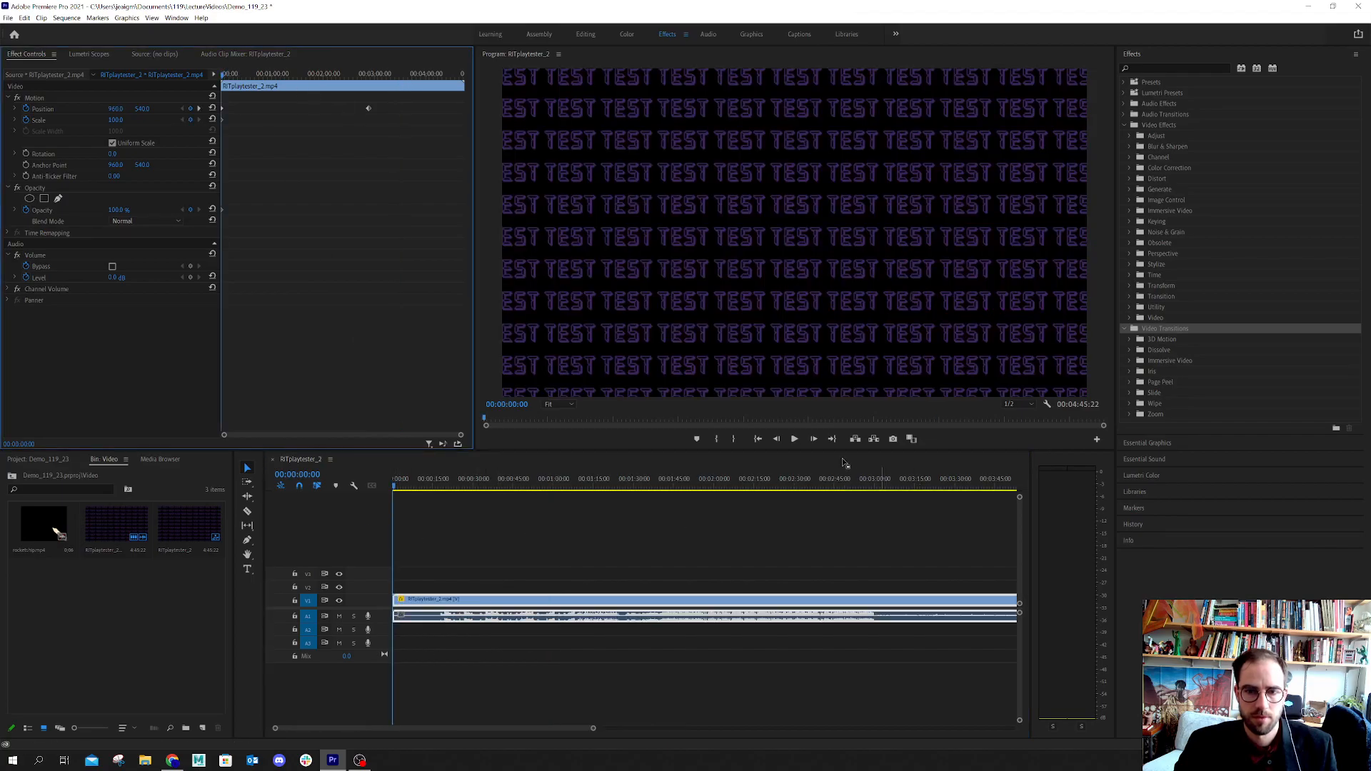
{"action": "left_click", "coordinate": [794, 439]}
{"action": "left_click", "coordinate": [795, 439]}
{"action": "left_click", "coordinate": [369, 109]}
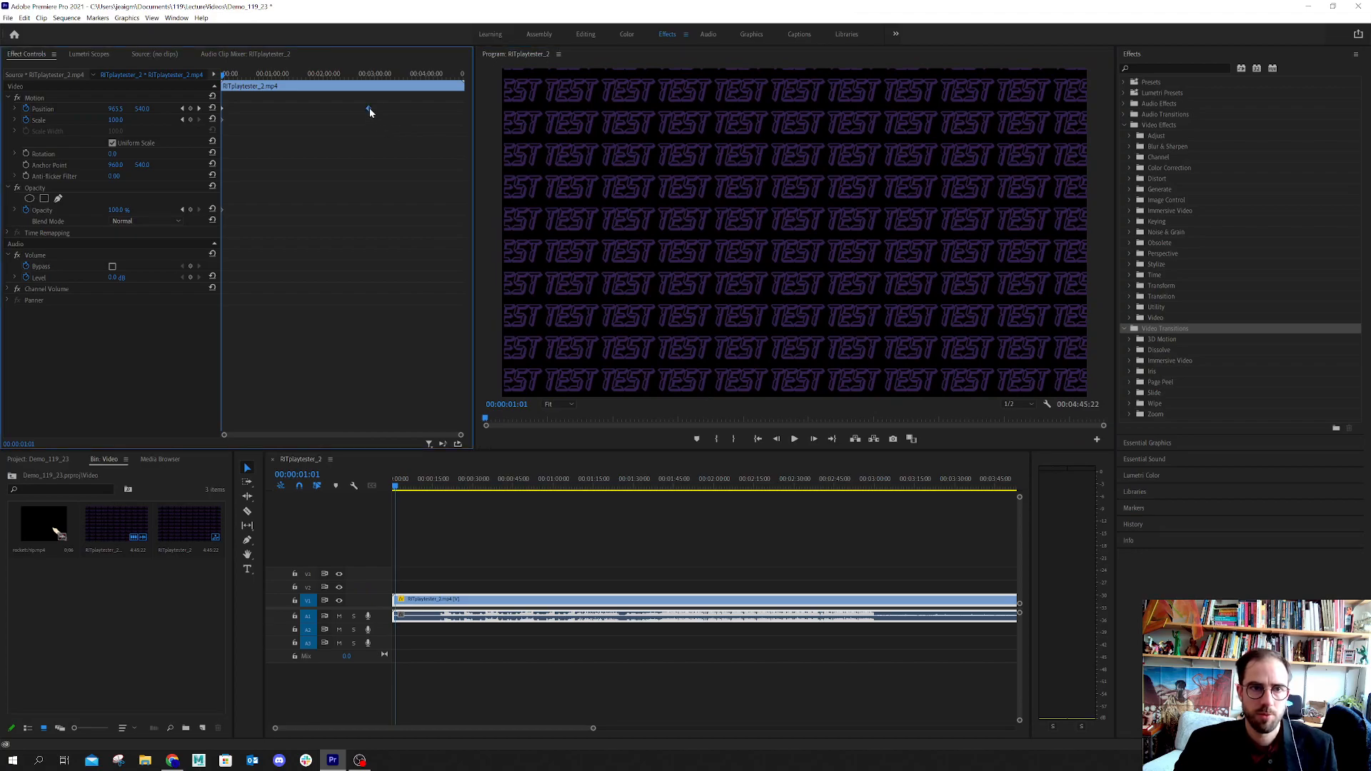
{"action": "left_click_drag", "start_coordinate": [370, 108], "coordinate": [239, 125]}
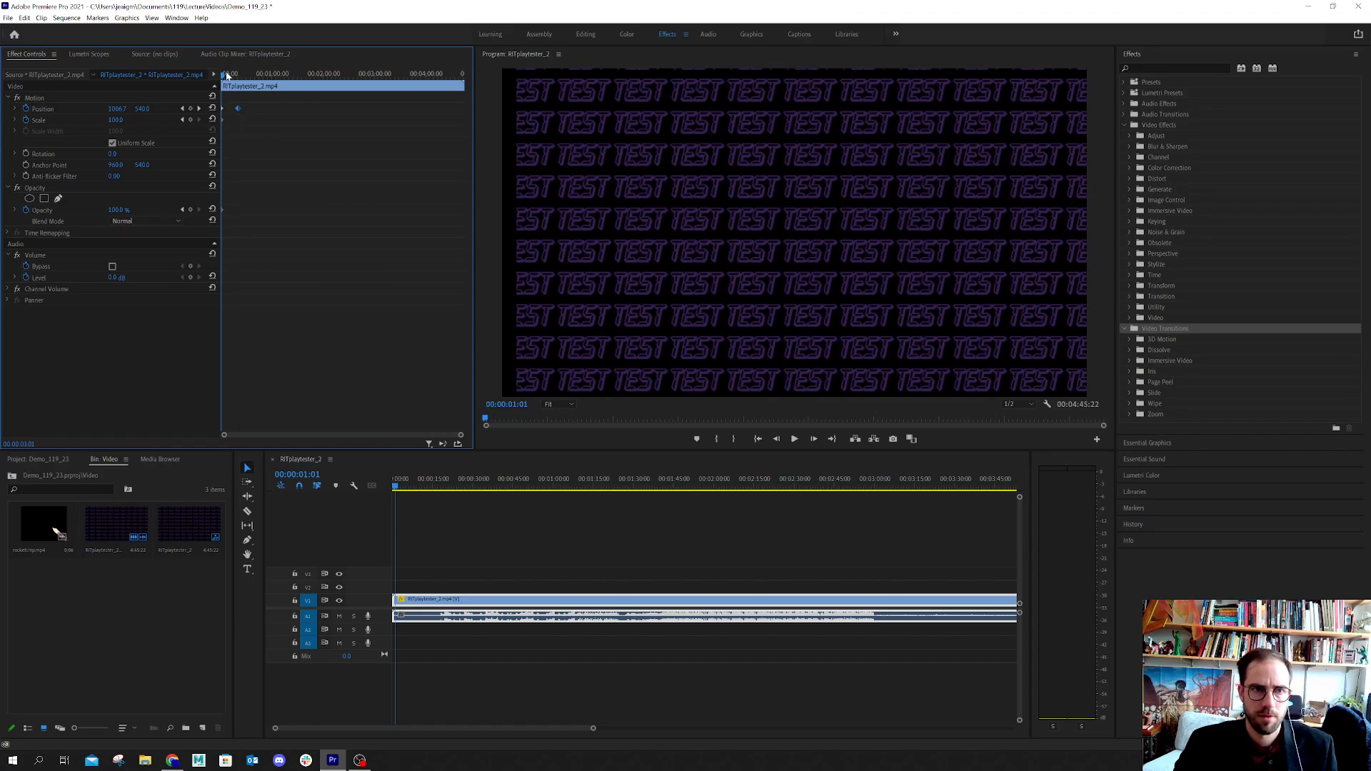
{"action": "left_click", "coordinate": [790, 439]}
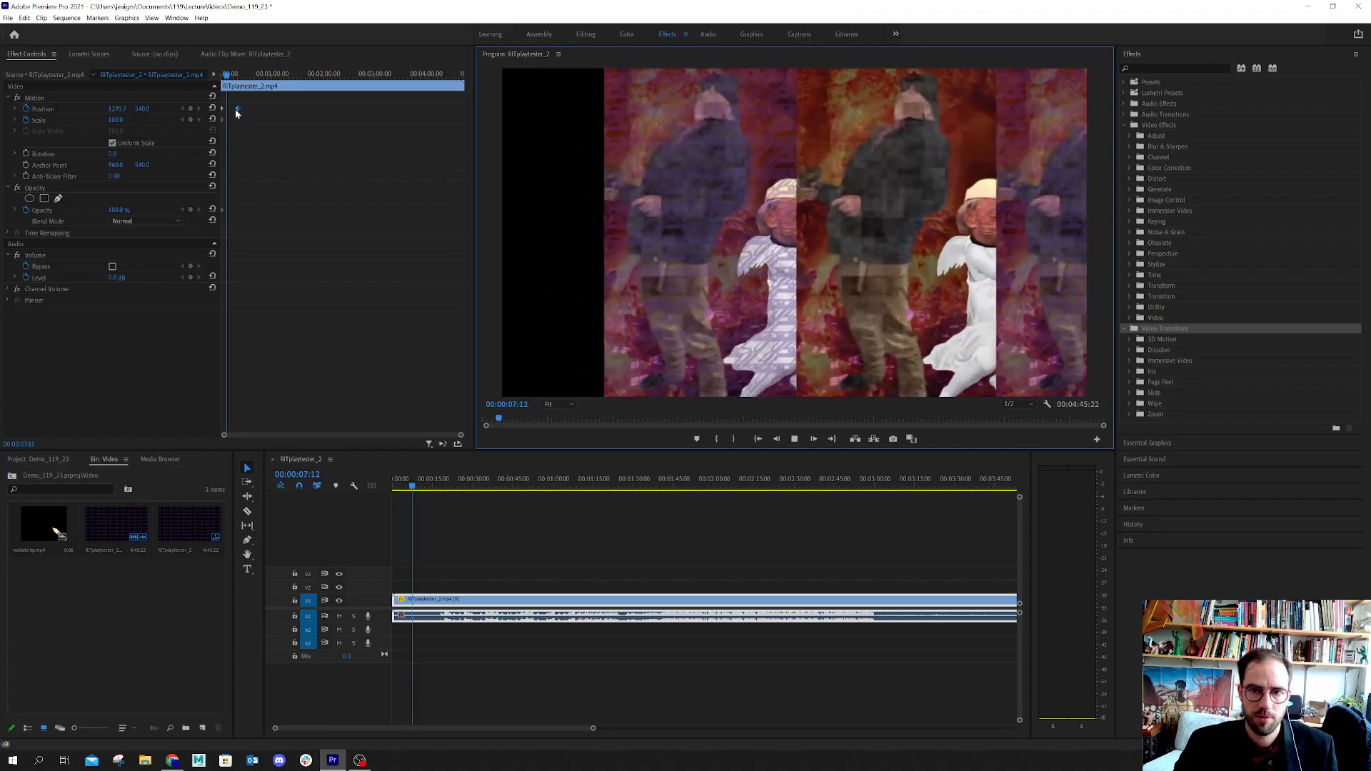
{"action": "left_click", "coordinate": [794, 439]}
Paste a copy of the starting Position keyframe (960, 540) at about 00:00:36 and scrub through the return movement
{"action": "left_click_drag", "start_coordinate": [255, 74], "coordinate": [217, 75]}
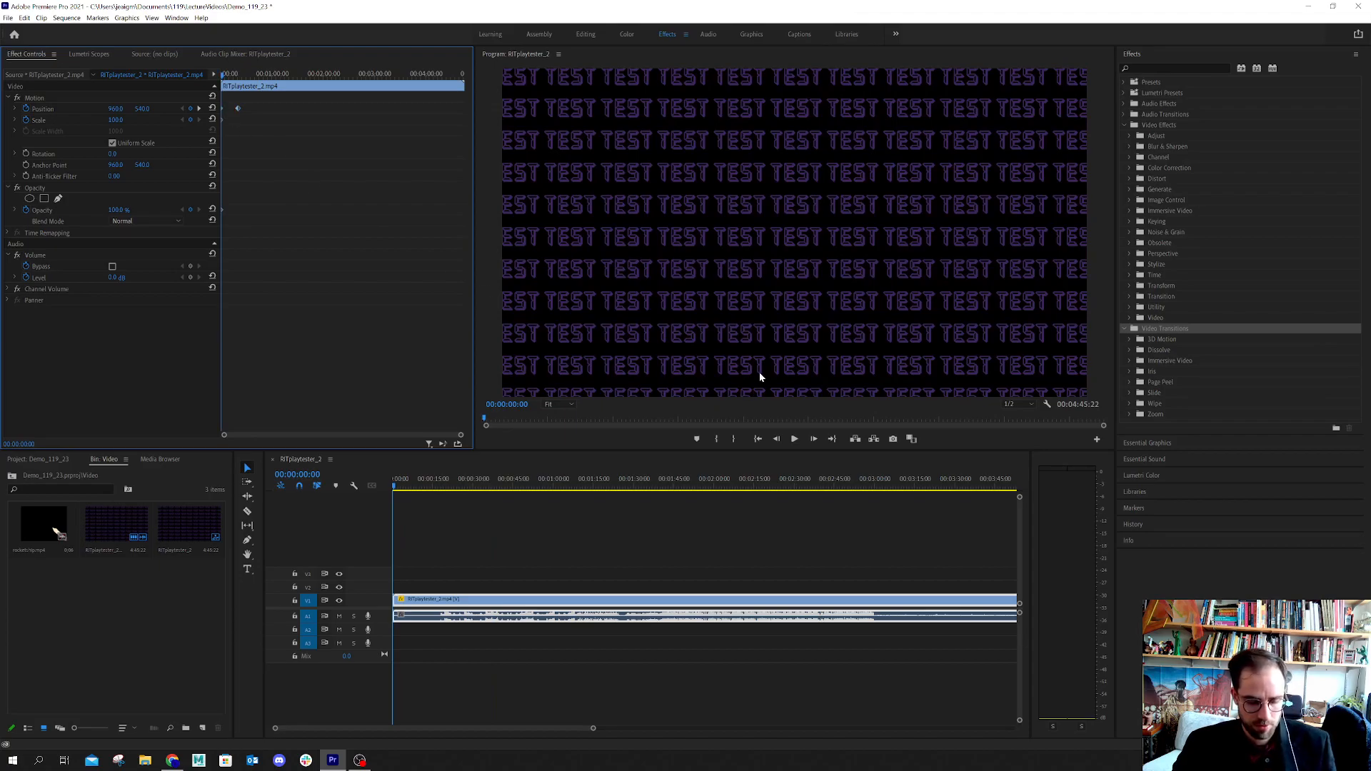
{"action": "left_click", "coordinate": [255, 74]}
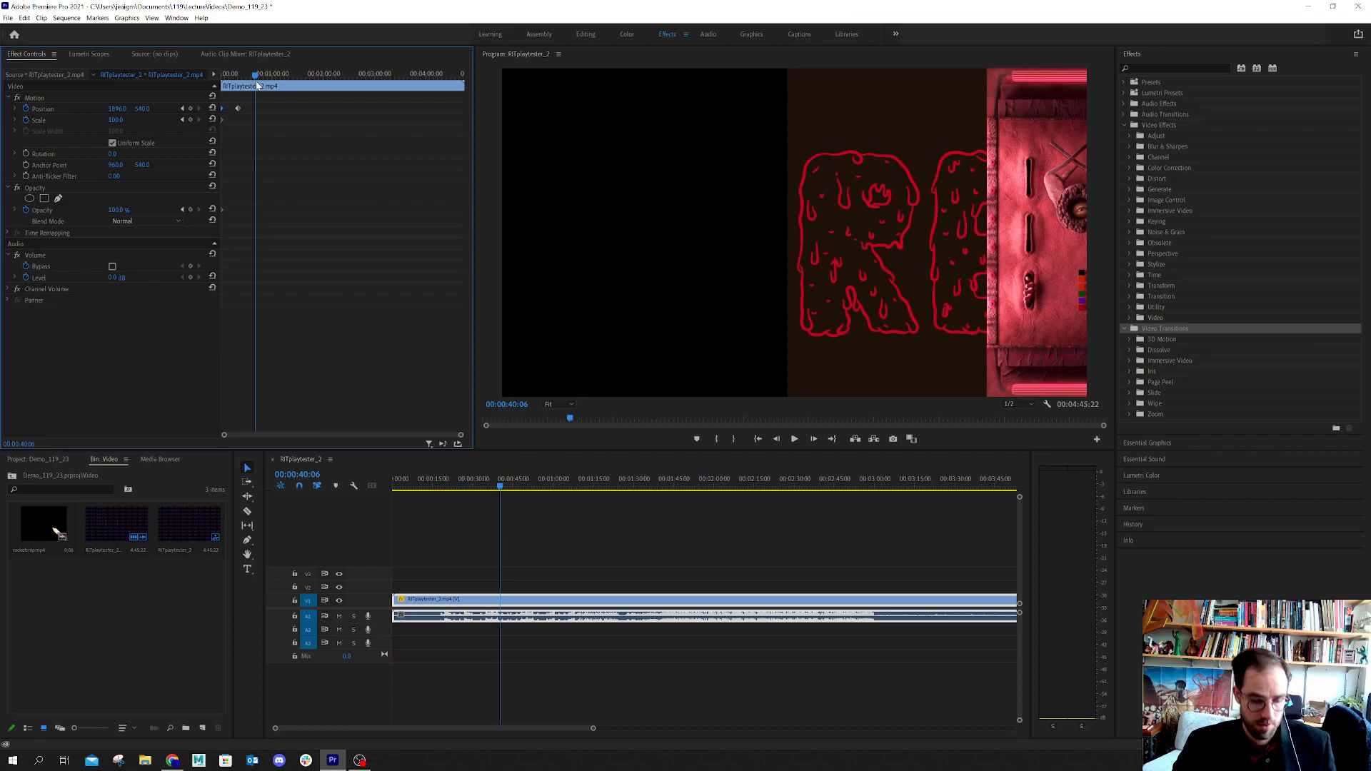
{"action": "key", "text": "ctrl+v"}
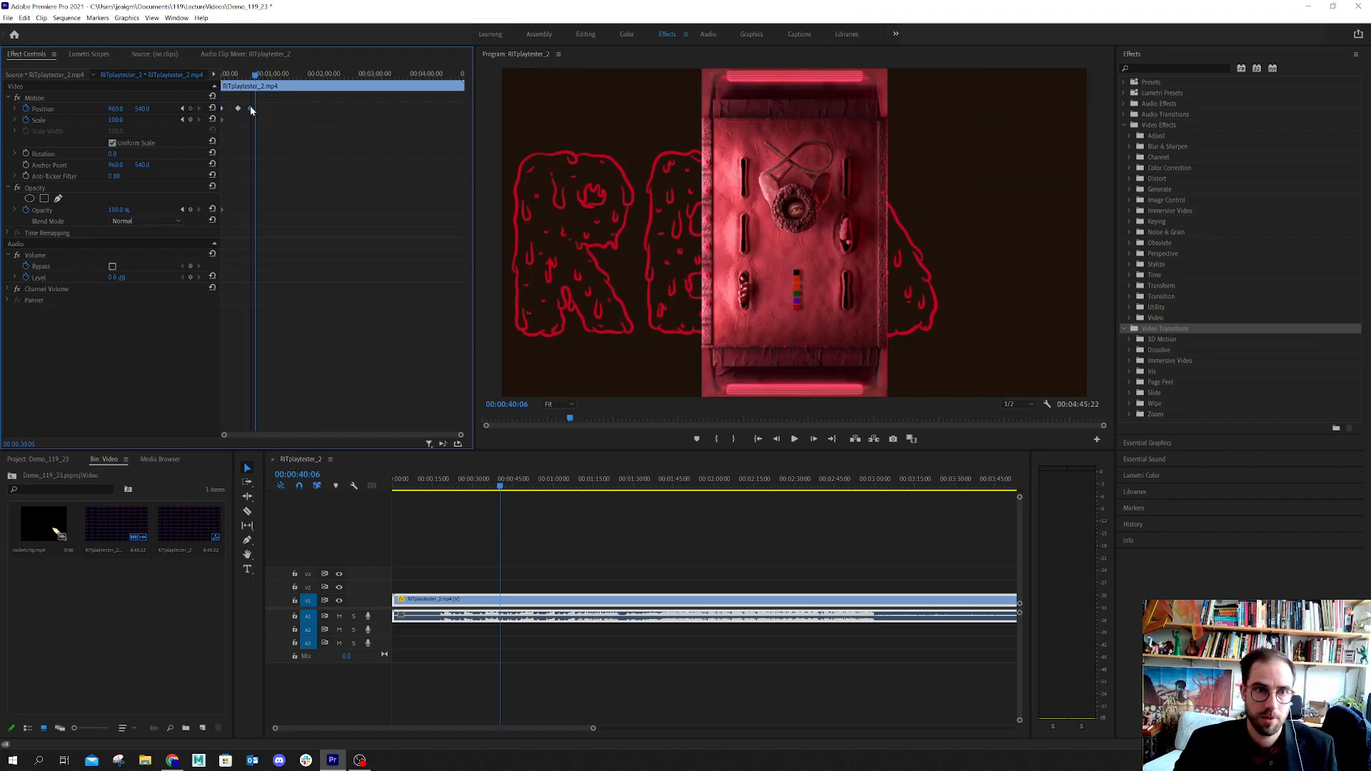
{"action": "left_click_drag", "start_coordinate": [255, 76], "coordinate": [204, 73]}
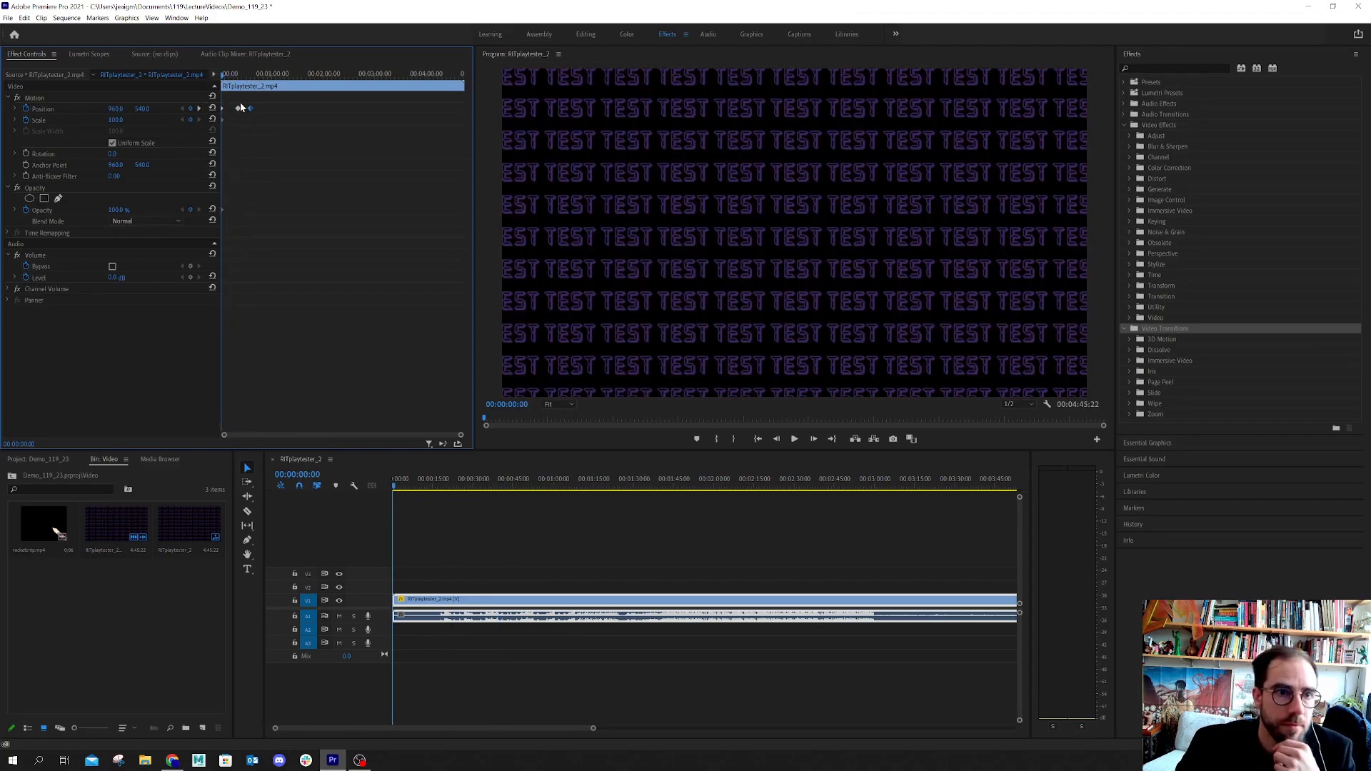
{"action": "left_click_drag", "start_coordinate": [235, 75], "coordinate": [272, 93]}
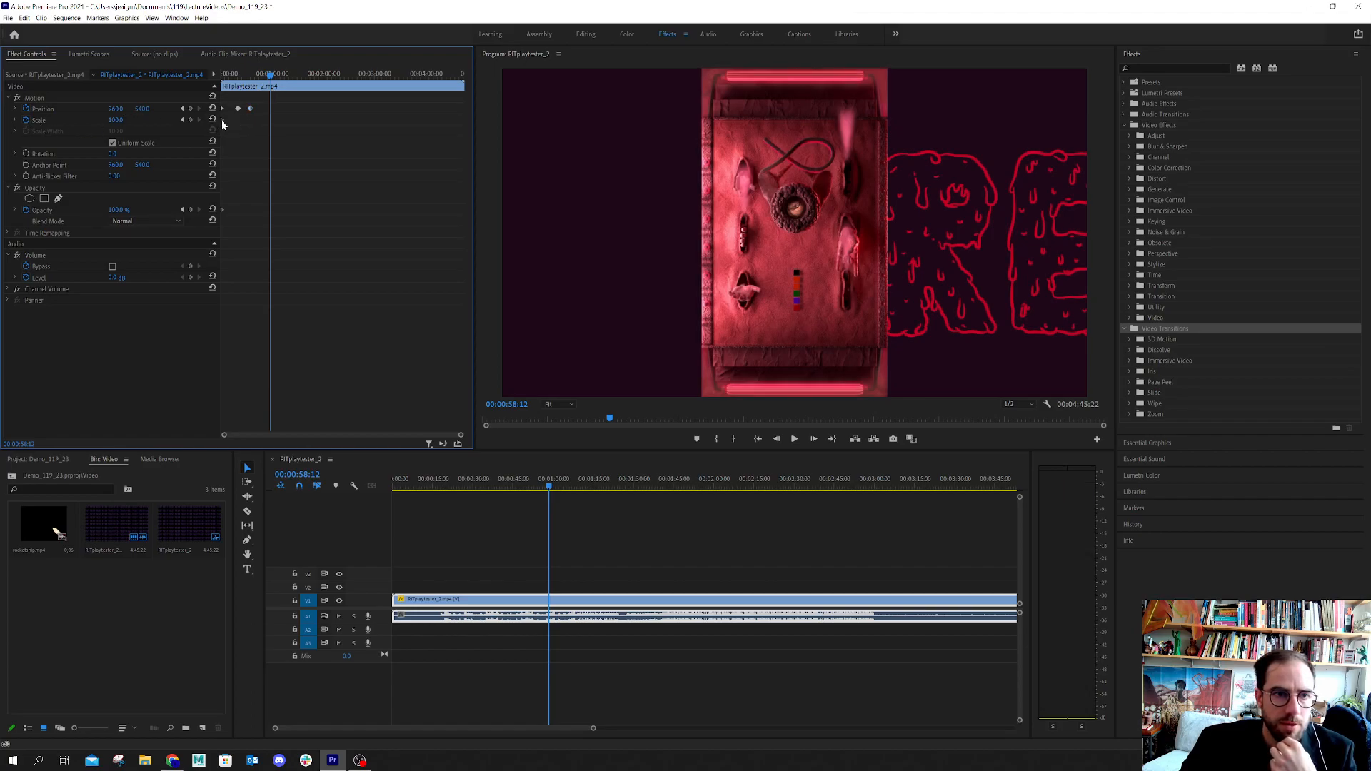
Keep the existing Scale keyframe and add another at 00:00:36:13 with Scale set to 108
{"action": "left_click", "coordinate": [27, 122]}
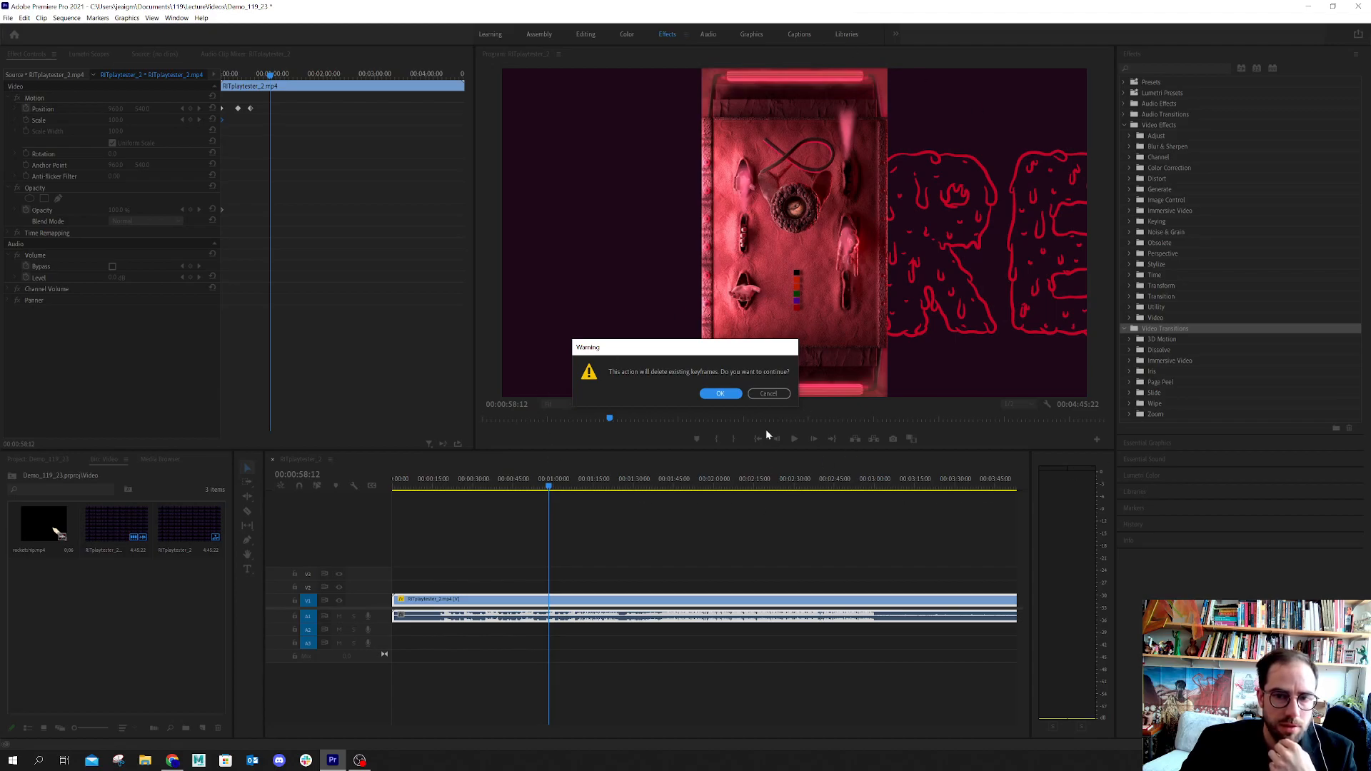
{"action": "left_click", "coordinate": [769, 395]}
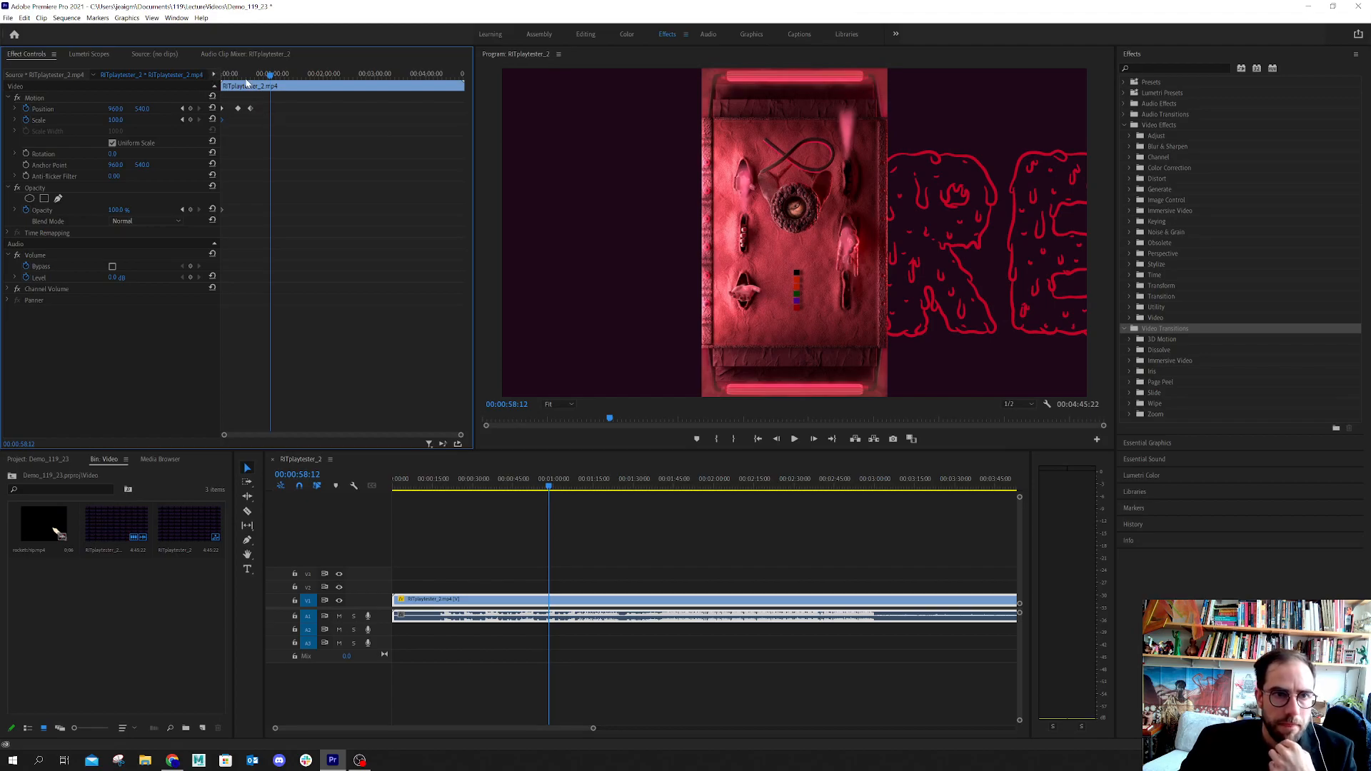
{"action": "left_click", "coordinate": [246, 74]}
{"action": "key", "text": "space"}
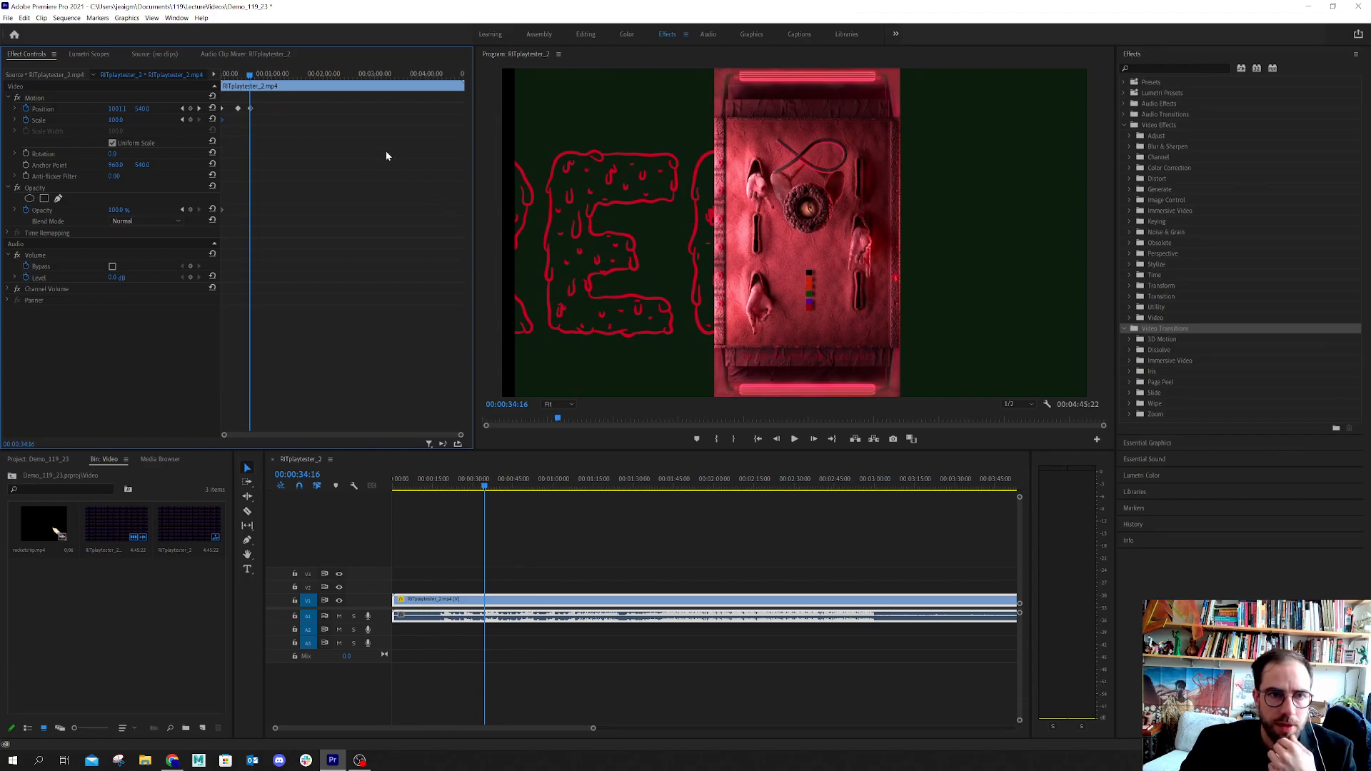
{"action": "left_click", "coordinate": [252, 75]}
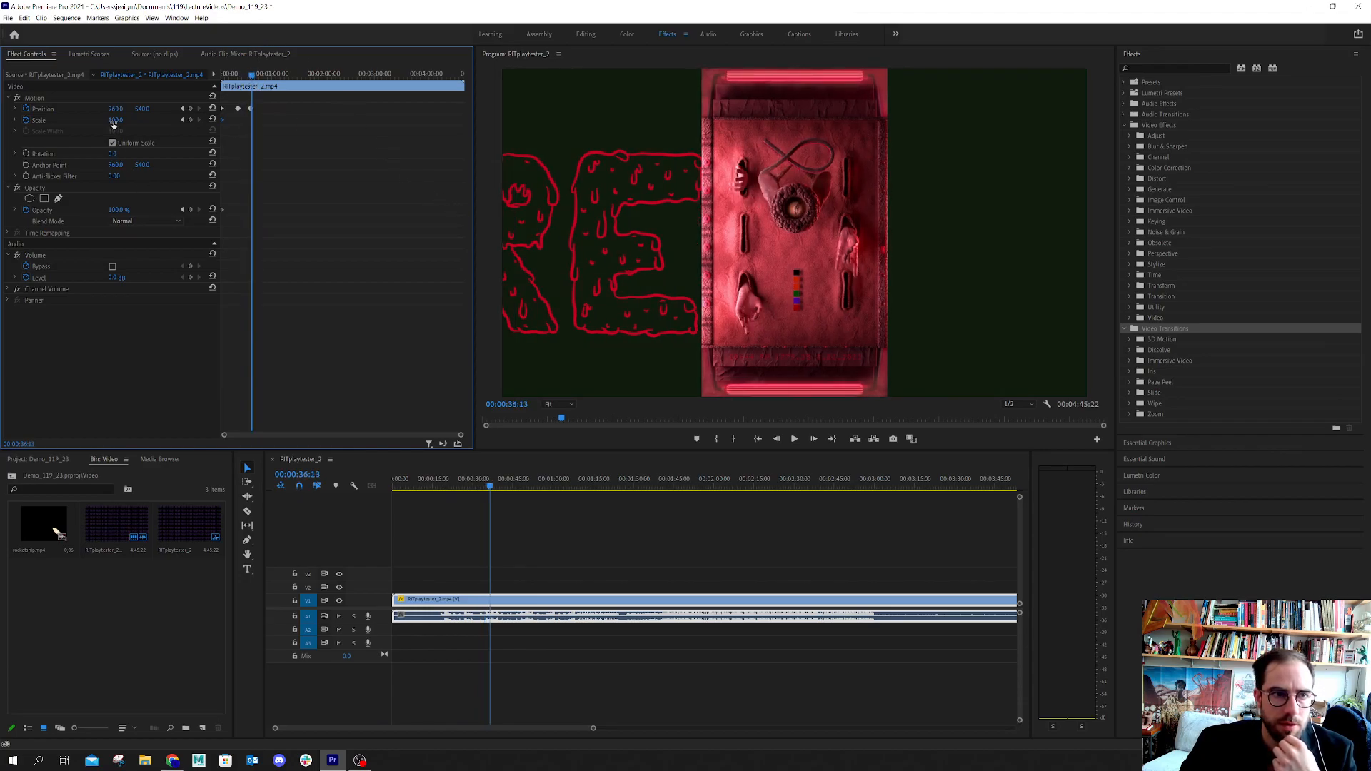
{"action": "left_click_drag", "start_coordinate": [115, 120], "coordinate": [123, 120]}
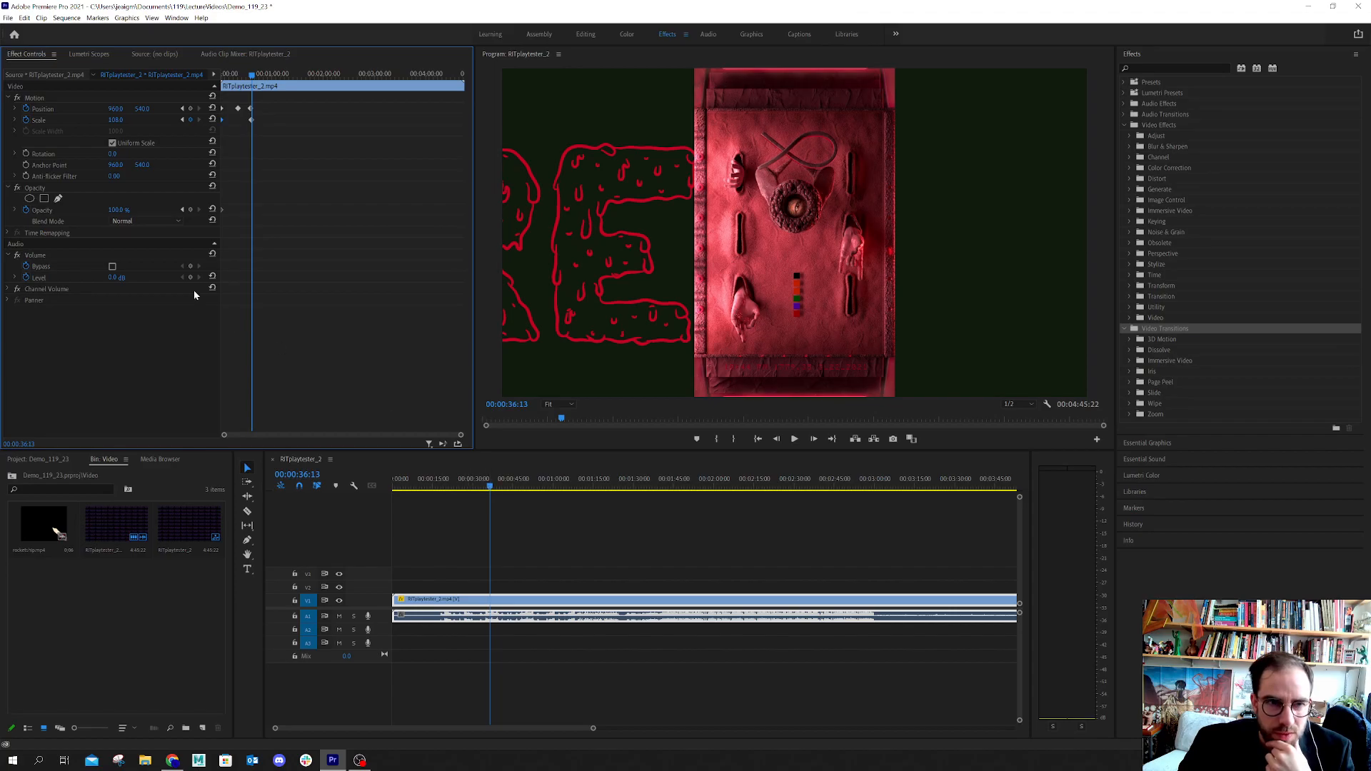
Paste a copy of the starting Scale keyframe (100) at 00:00:45:06
{"action": "left_click_drag", "start_coordinate": [229, 76], "coordinate": [214, 75]}
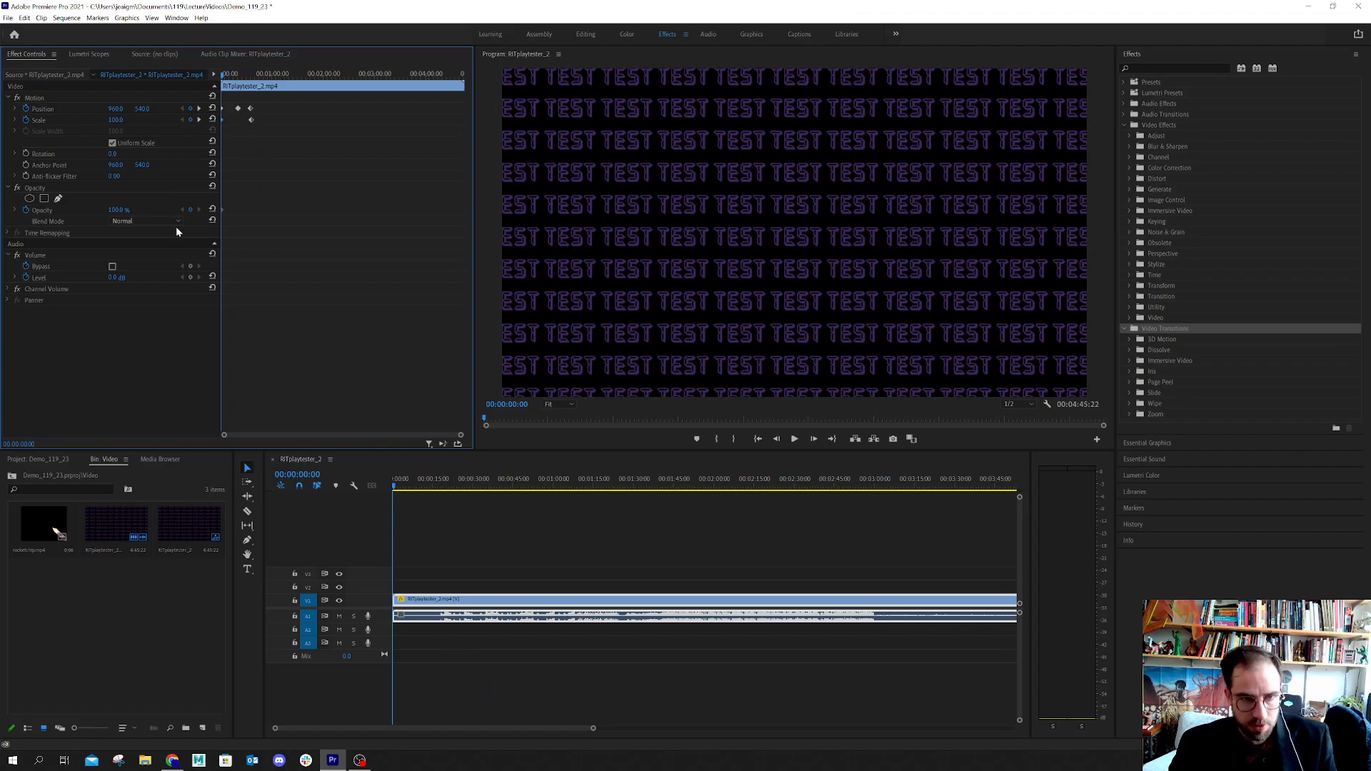
{"action": "mouse_move", "coordinate": [224, 74]}
{"action": "left_mouse_down"}
{"action": "mouse_move", "coordinate": [256, 84]}
{"action": "mouse_move", "coordinate": [210, 63]}
{"action": "left_mouse_up"}
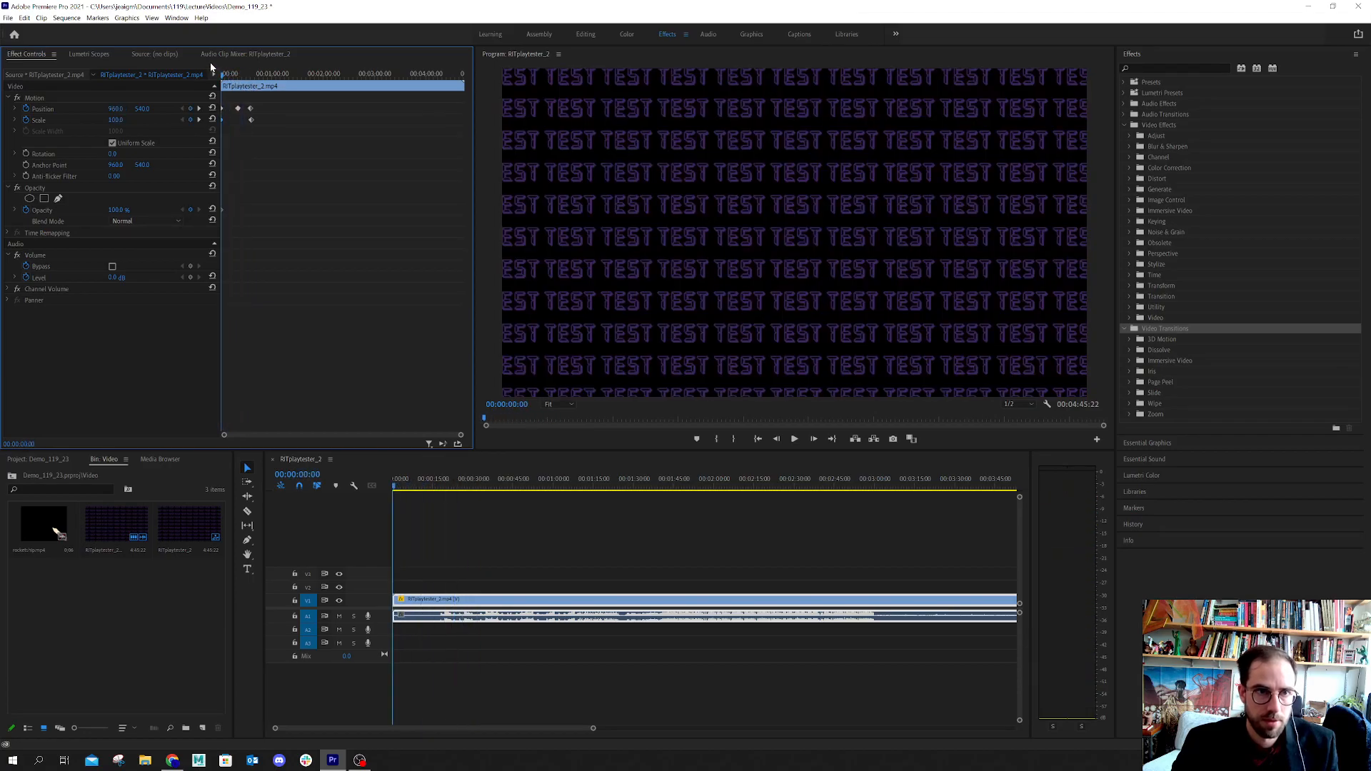
{"action": "left_click", "coordinate": [257, 75]}
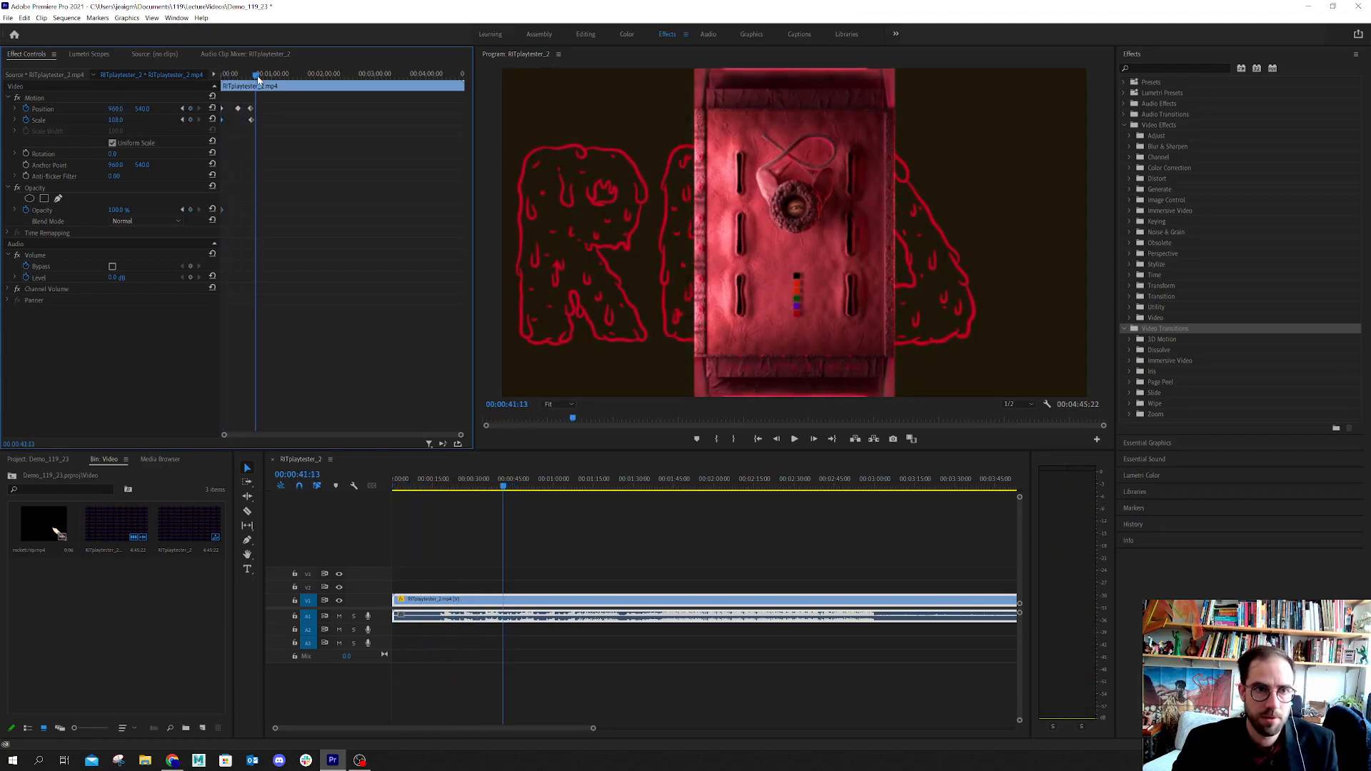
{"action": "left_click_drag", "start_coordinate": [259, 79], "coordinate": [260, 82]}
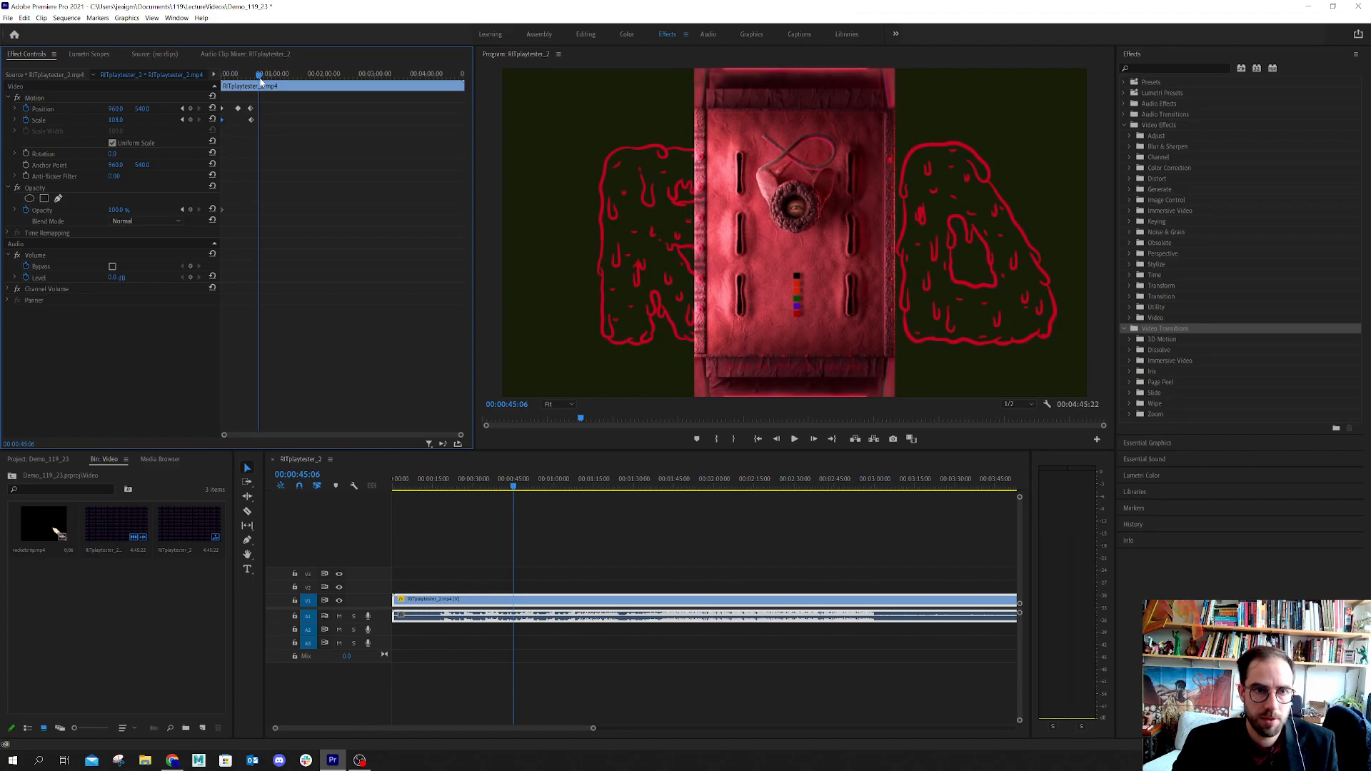
{"action": "key", "text": "ctrl+v"}
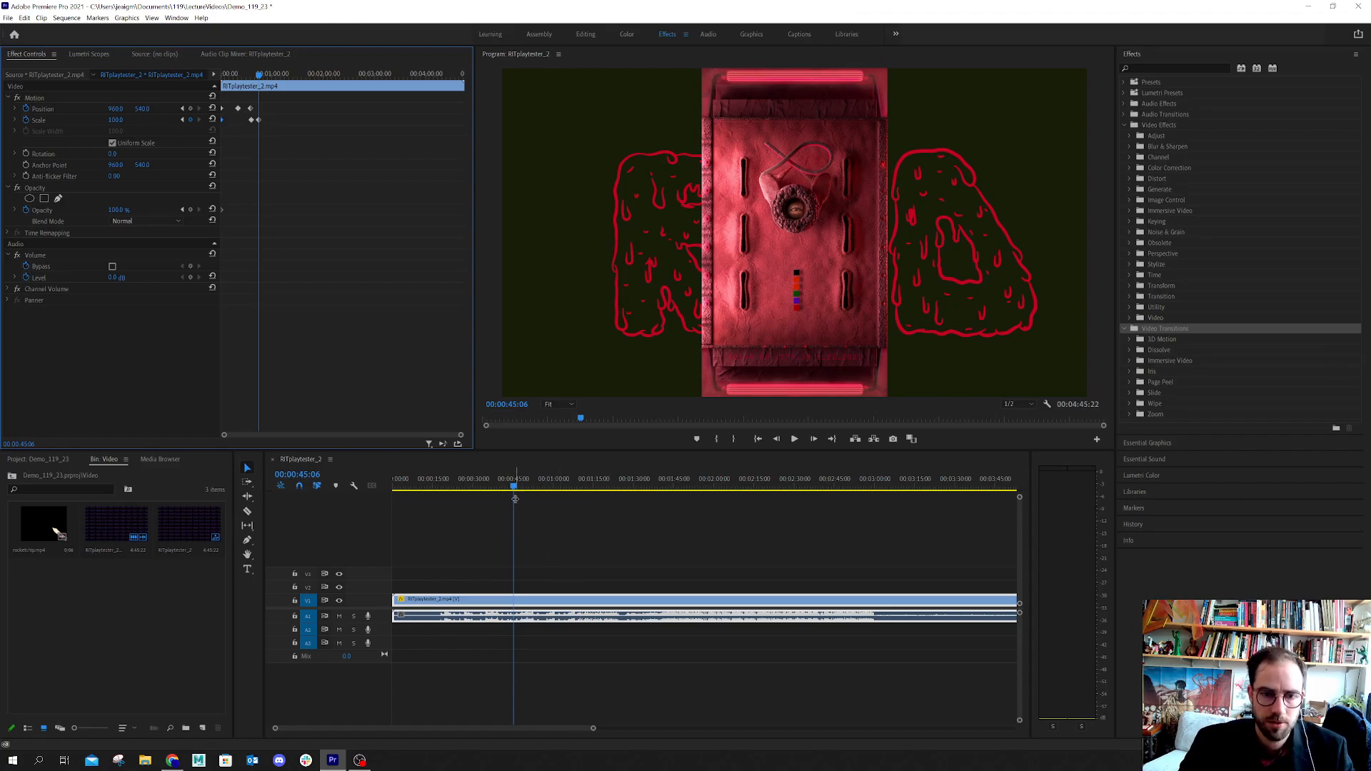
Add an Opacity keyframe of 100% at 00:00:03:04 and set the Opacity at the clip's start to 0%
{"action": "left_click_drag", "start_coordinate": [514, 485], "coordinate": [353, 468]}
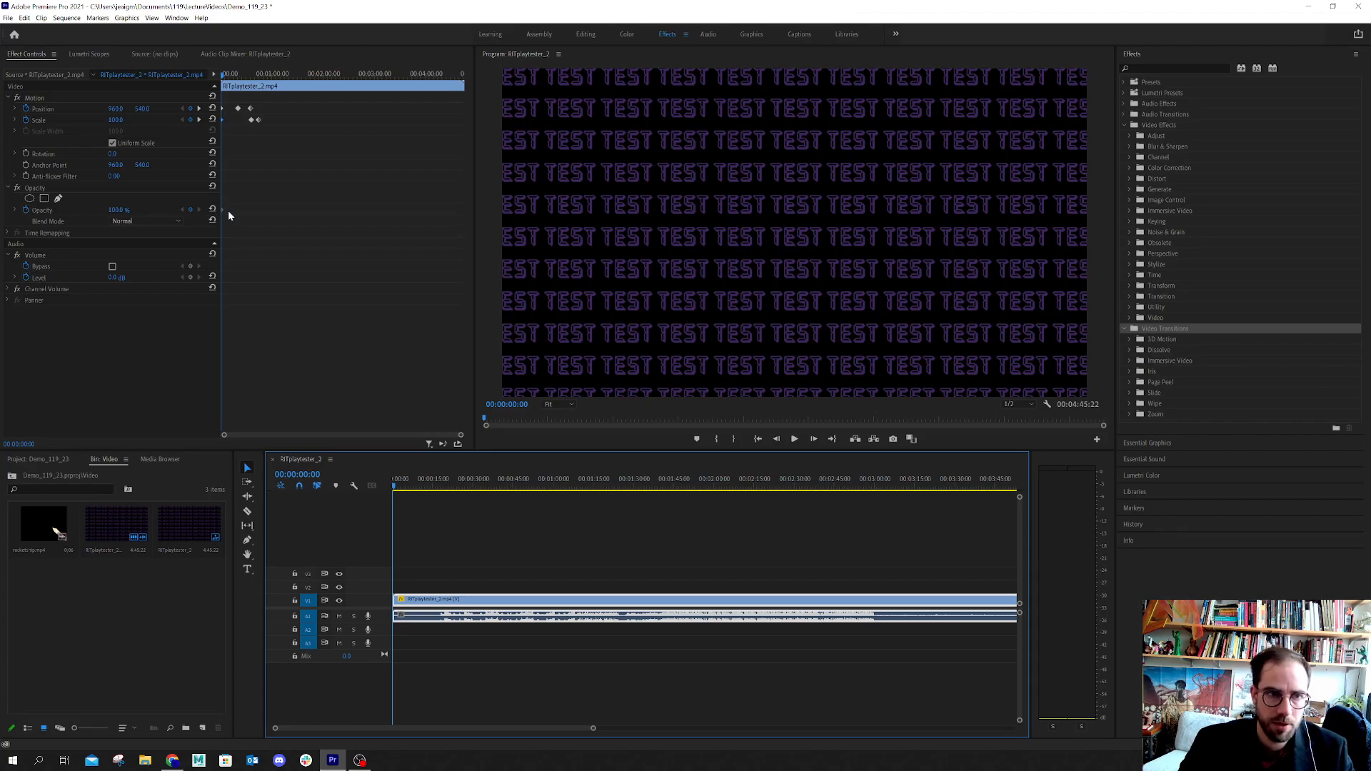
{"action": "left_click", "coordinate": [221, 77]}
{"action": "left_click_drag", "start_coordinate": [222, 77], "coordinate": [224, 78]}
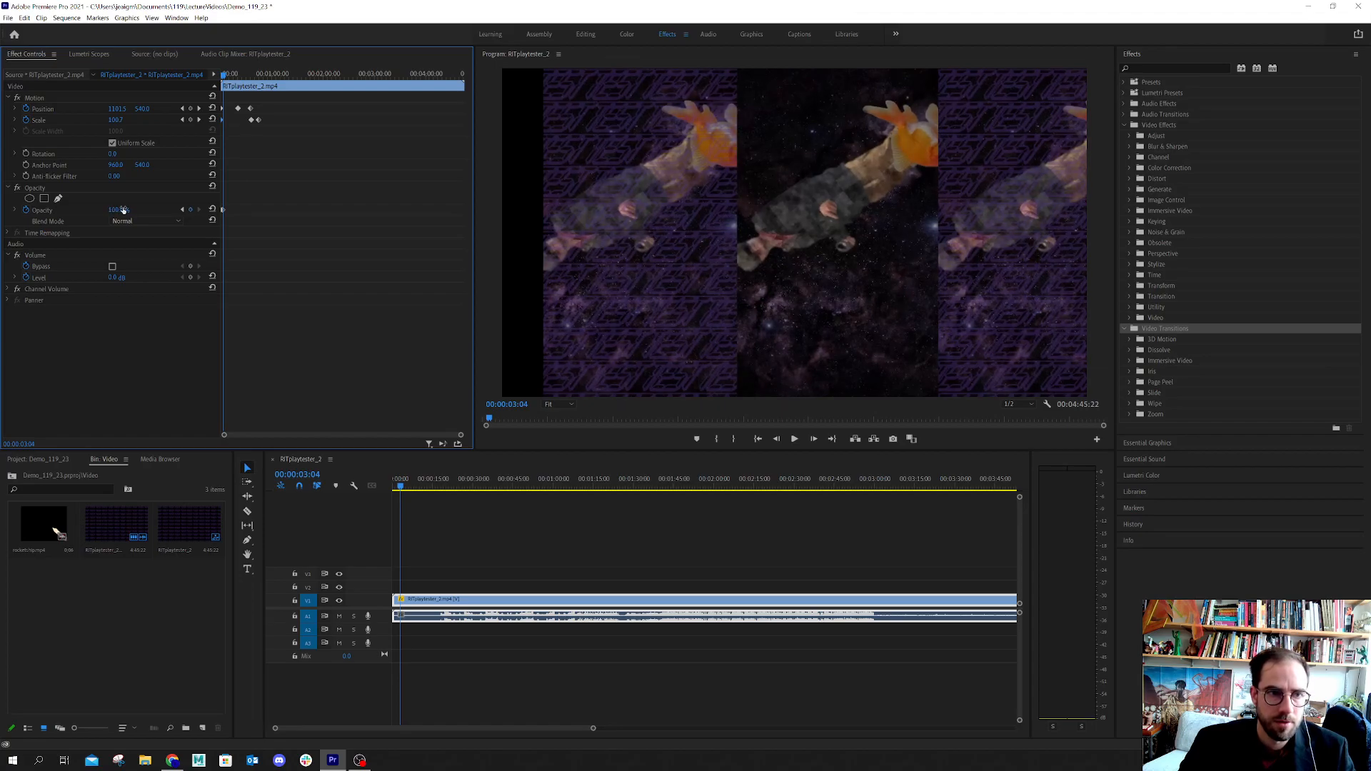
{"action": "left_click_drag", "start_coordinate": [236, 77], "coordinate": [220, 78]}
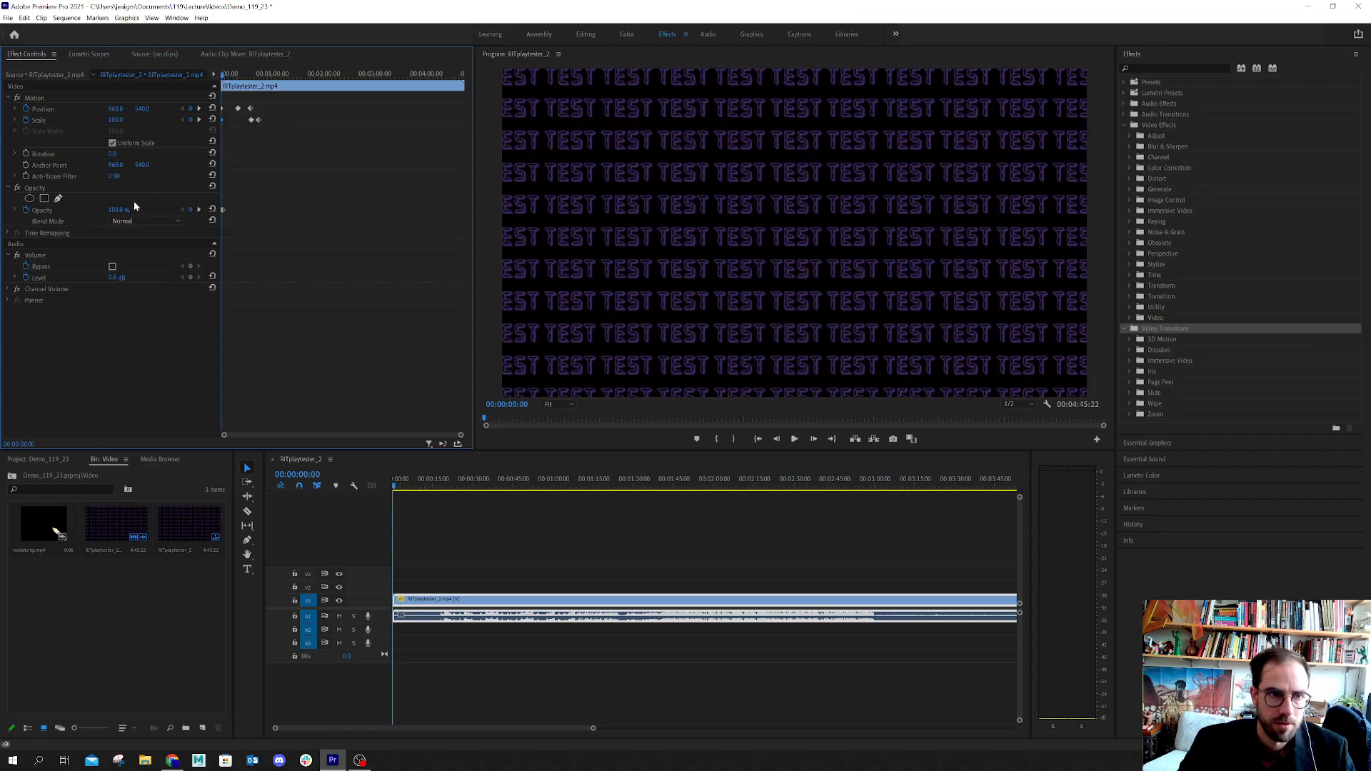
{"action": "left_click_drag", "start_coordinate": [119, 210], "coordinate": [47, 210]}
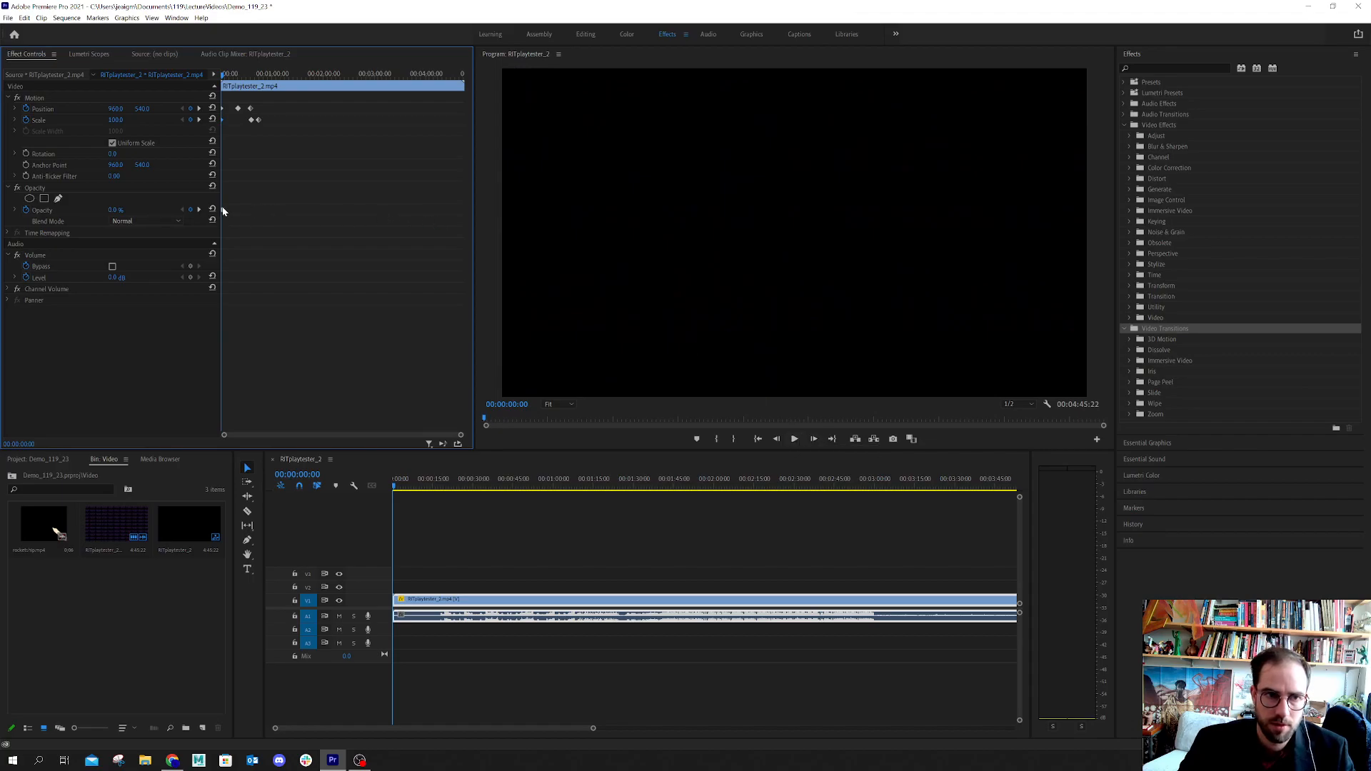
Rearrange the two Opacity keyframes near the clip's start so the fade ends at 100%, and play back the result
{"action": "left_click_drag", "start_coordinate": [222, 210], "coordinate": [220, 215]}
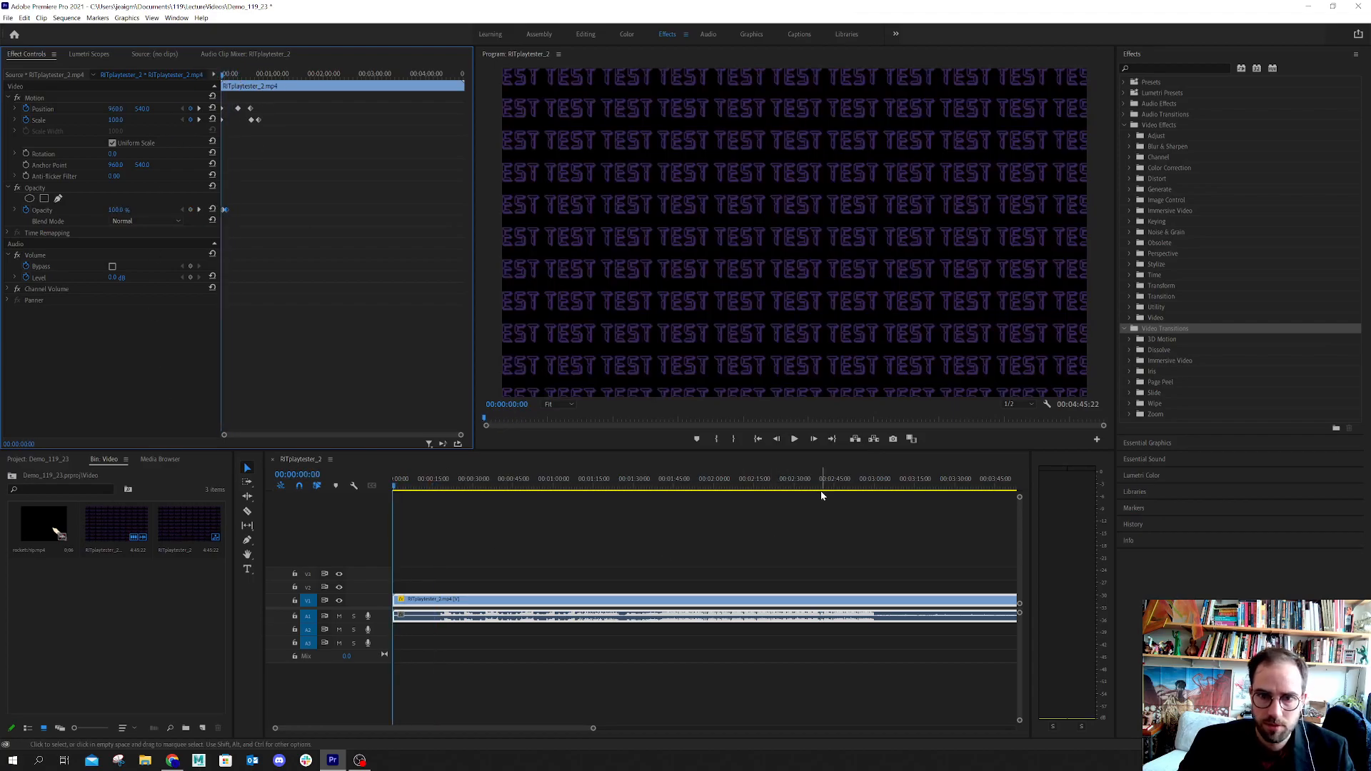
{"action": "left_click", "coordinate": [794, 439]}
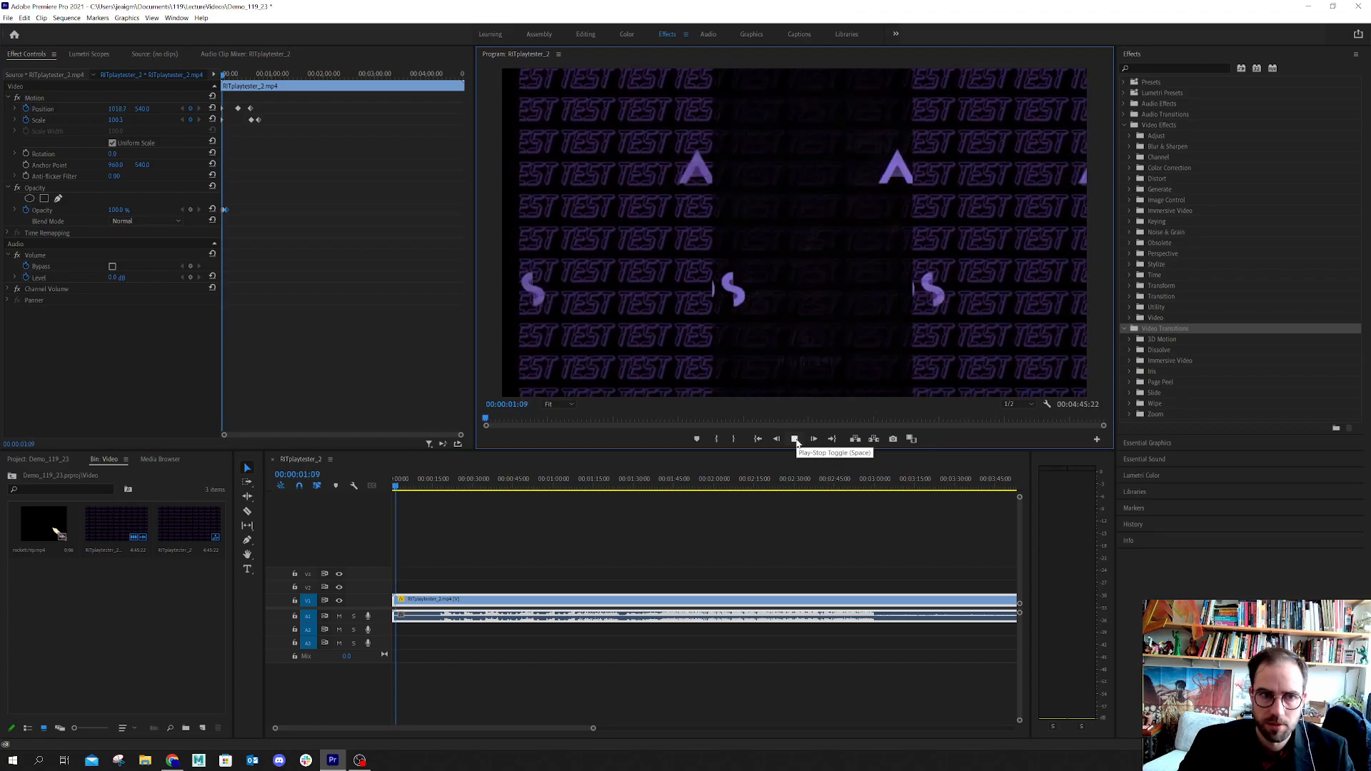
{"action": "left_click_drag", "start_coordinate": [223, 75], "coordinate": [247, 83]}
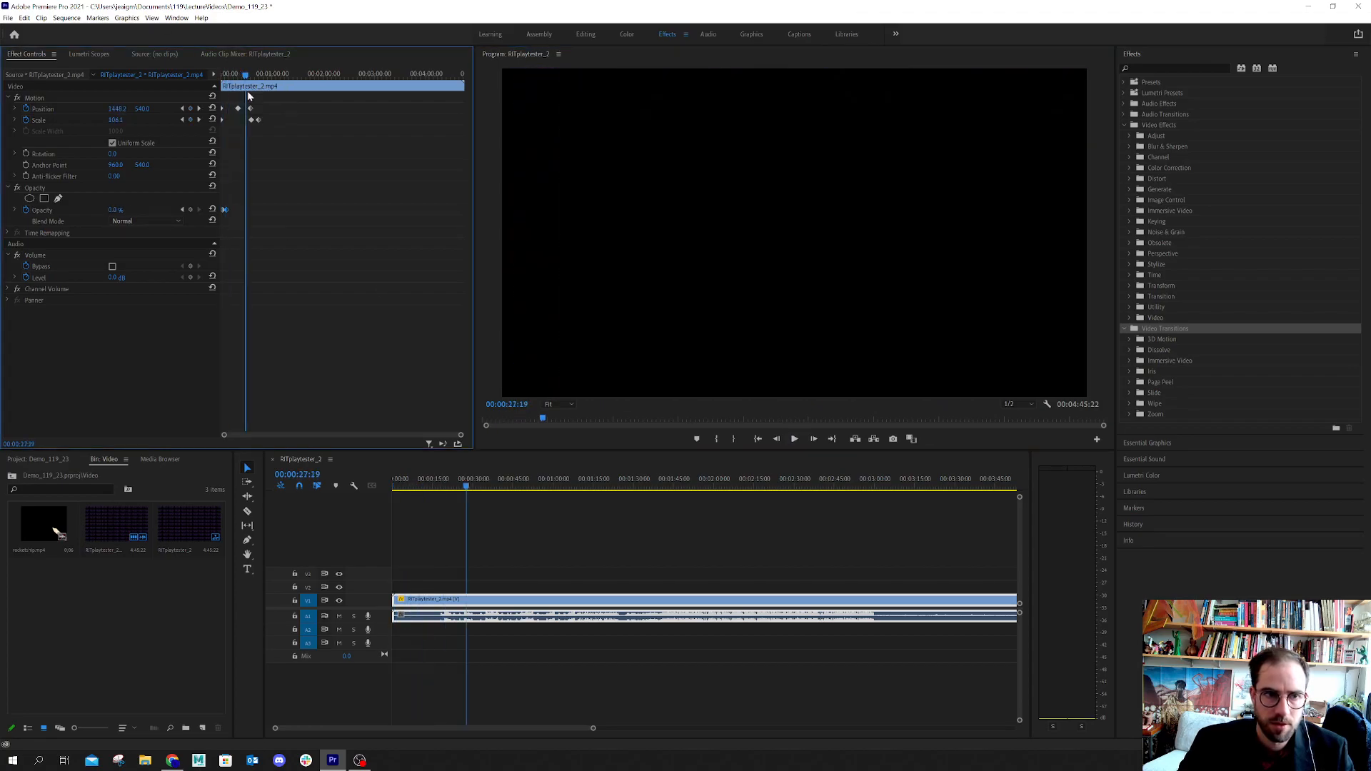
{"action": "left_click_drag", "start_coordinate": [221, 215], "coordinate": [227, 209]}
{"action": "left_click_drag", "start_coordinate": [262, 75], "coordinate": [164, 68]}
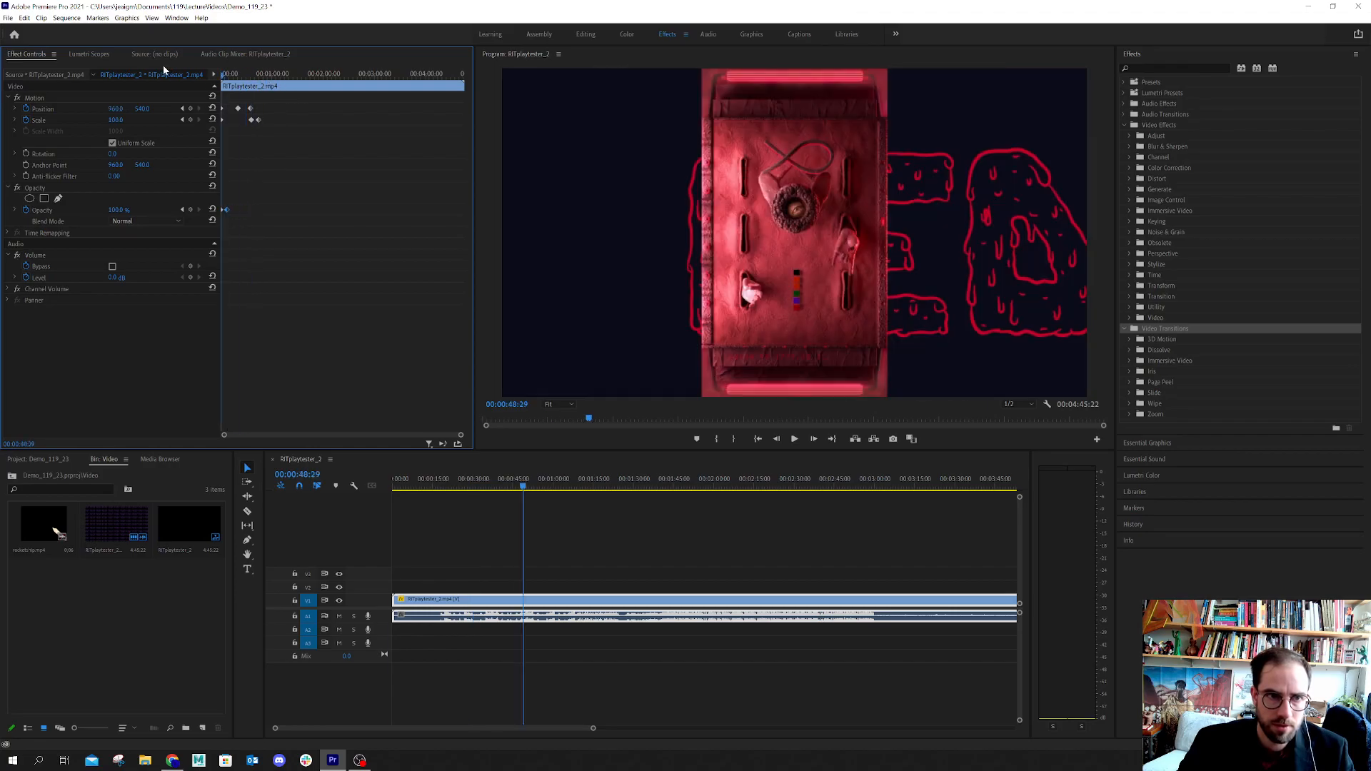
{"action": "left_click", "coordinate": [794, 440]}
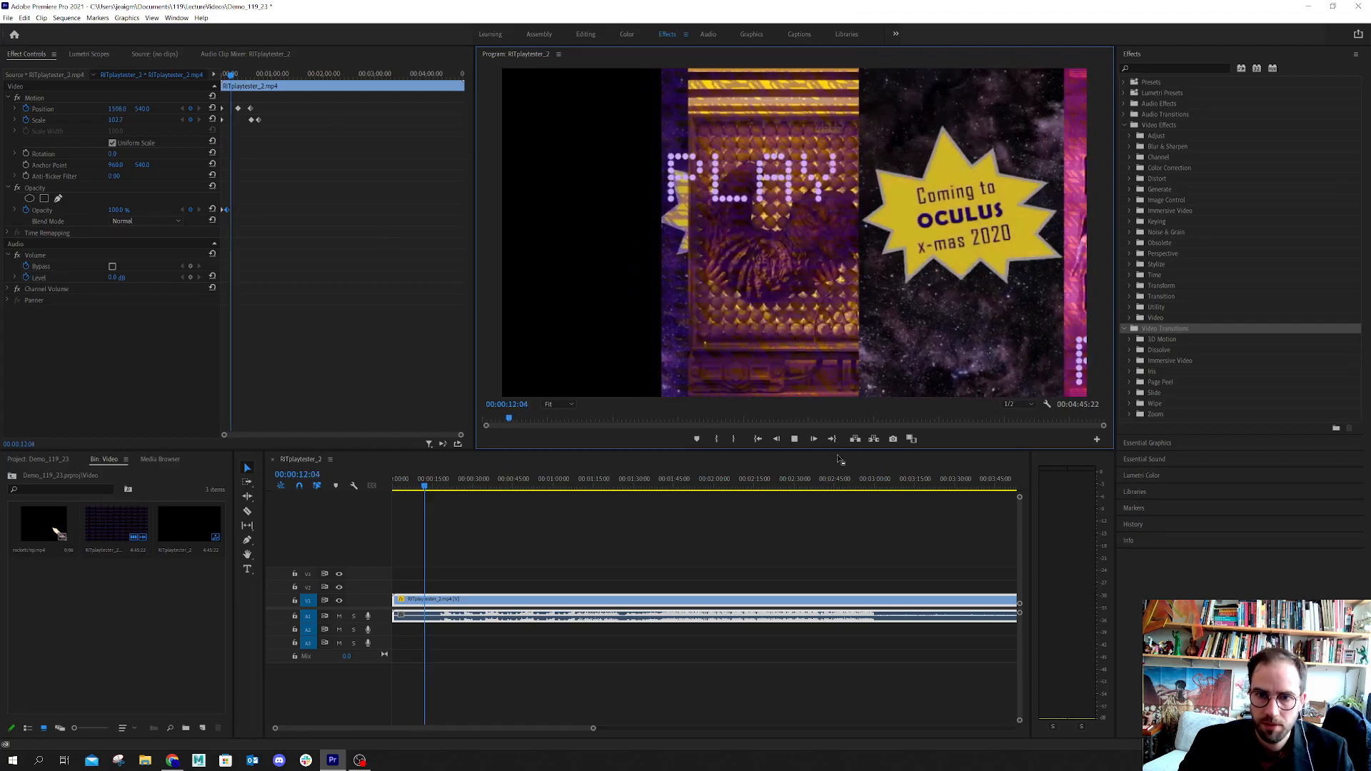
{"action": "left_click", "coordinate": [793, 438]}
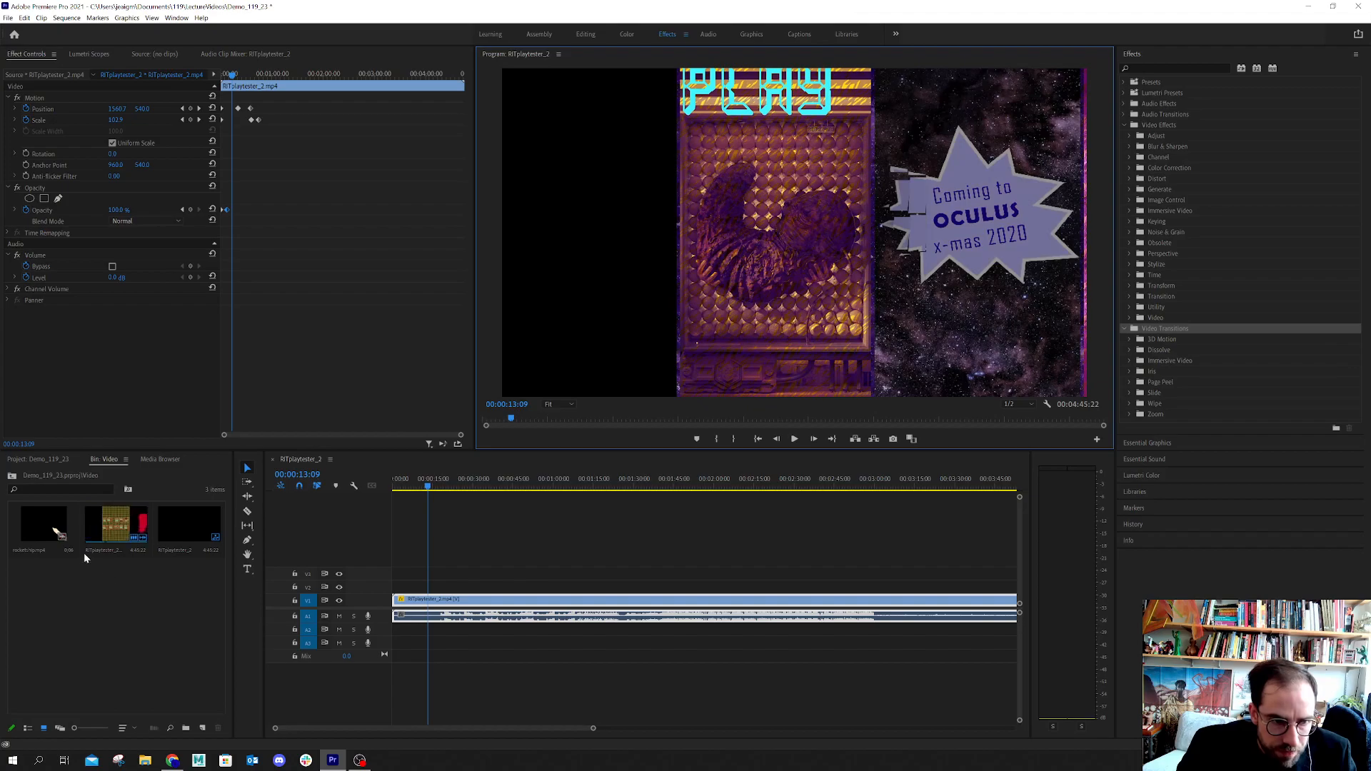
Open the Image bin and place its JPG image on track V2 at the start of the sequence
{"action": "left_click", "coordinate": [181, 607]}
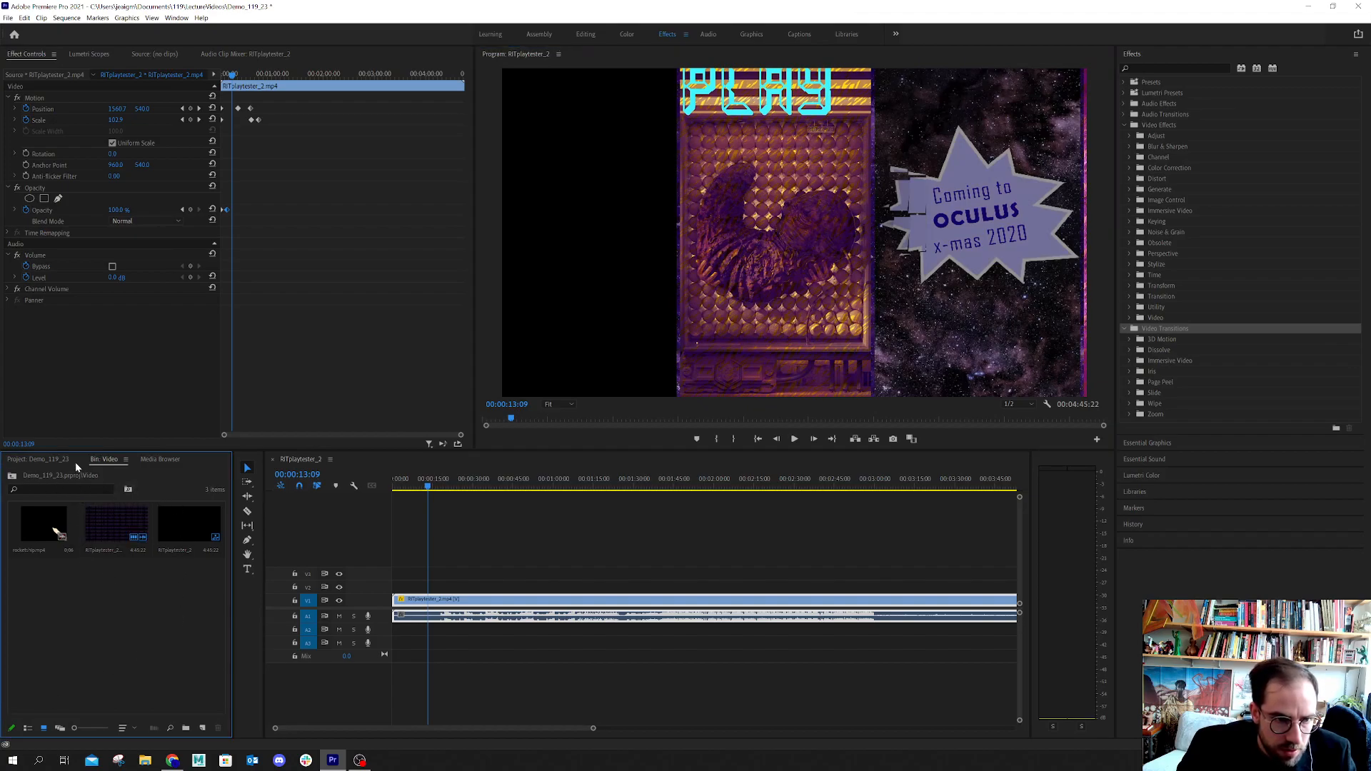
{"action": "left_click", "coordinate": [44, 461]}
{"action": "double_click", "coordinate": [170, 546]}
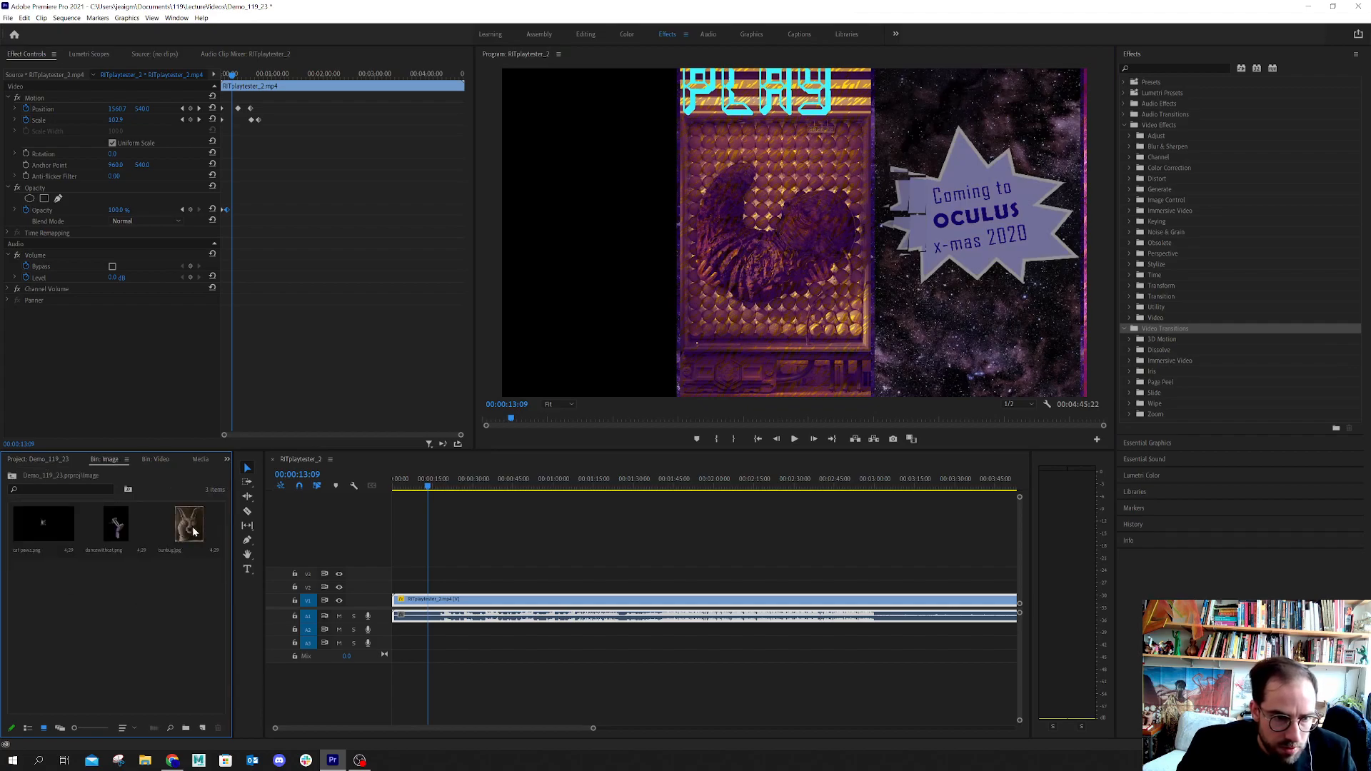
{"action": "left_click", "coordinate": [194, 532]}
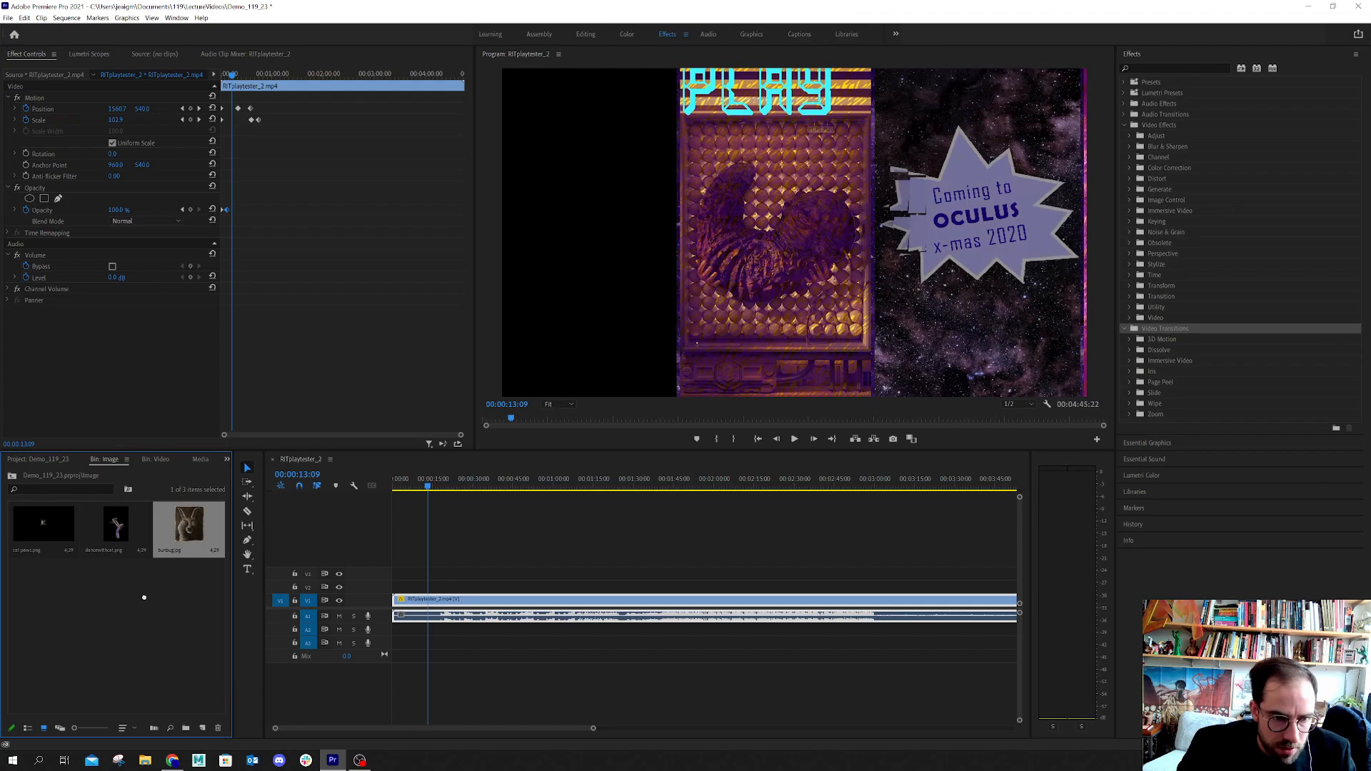
{"action": "left_click_drag", "start_coordinate": [138, 574], "coordinate": [397, 590]}
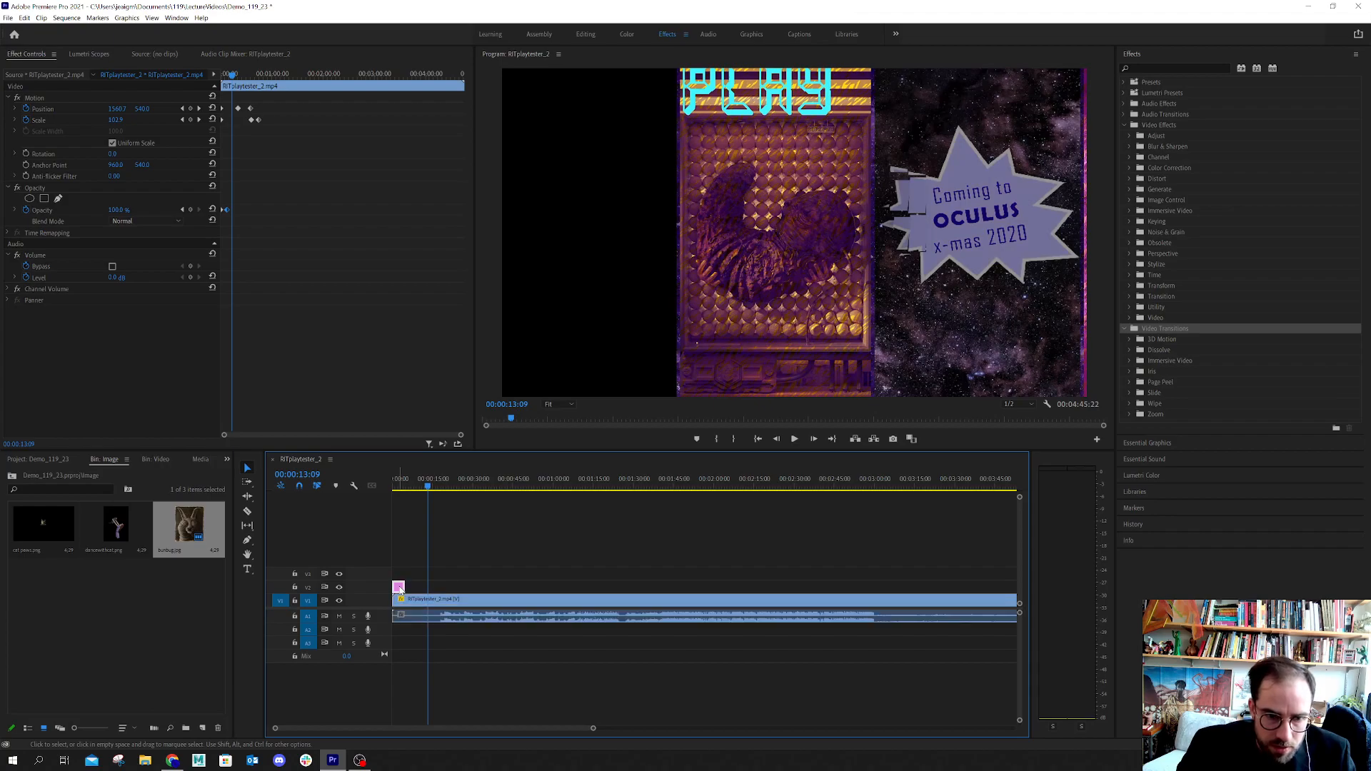
Move the RITplaytester_2.mp4 video to track V3 above the image, and return the playhead to the start of the sequence
{"action": "left_click_drag", "start_coordinate": [399, 589], "coordinate": [454, 575]}
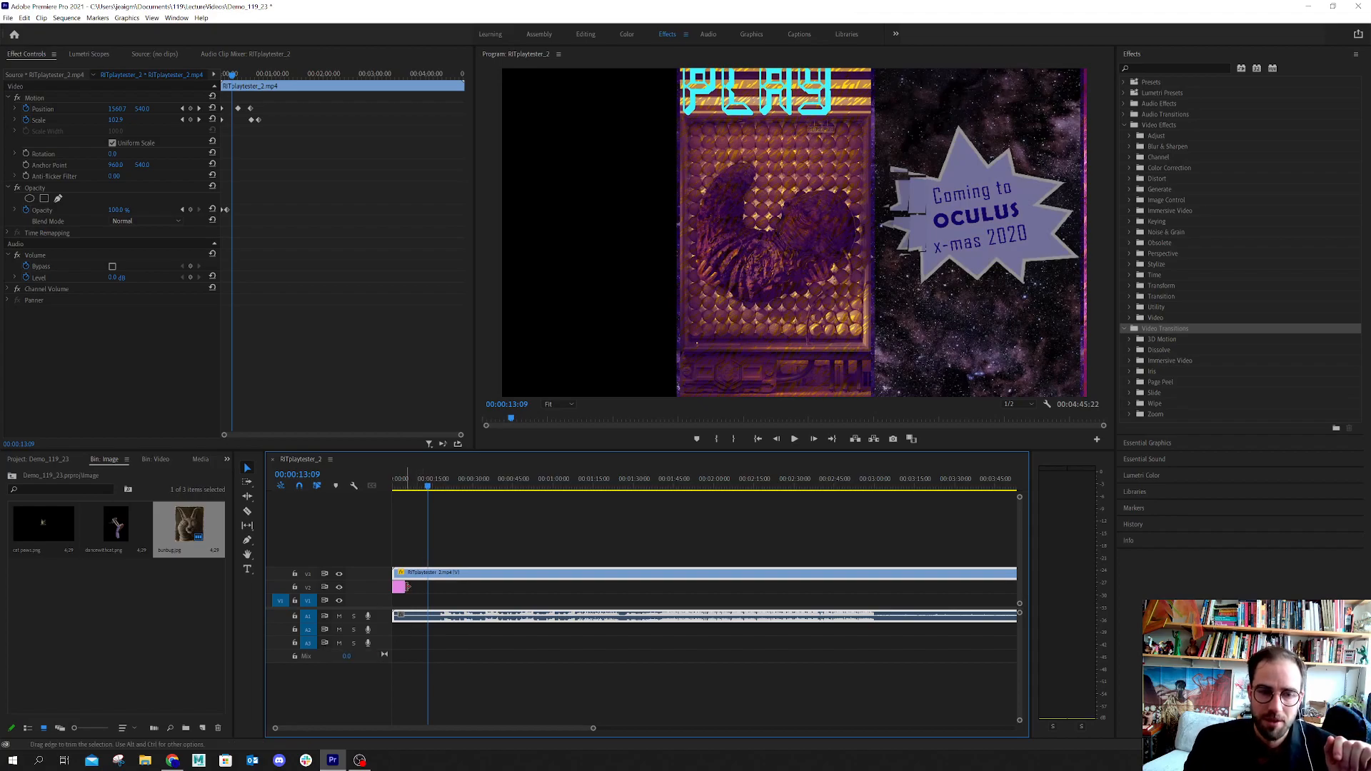
{"action": "left_click_drag", "start_coordinate": [412, 579], "coordinate": [415, 575]}
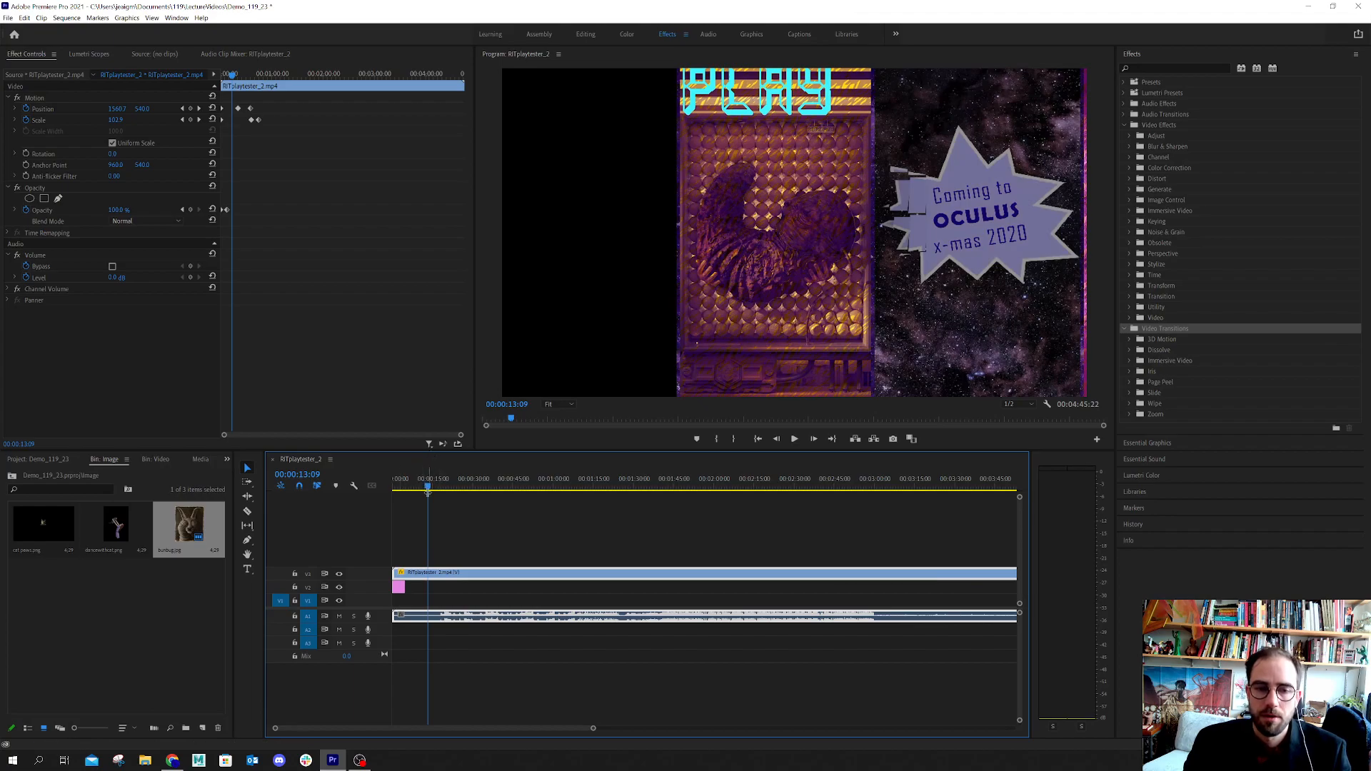
{"action": "left_click_drag", "start_coordinate": [429, 487], "coordinate": [391, 482]}
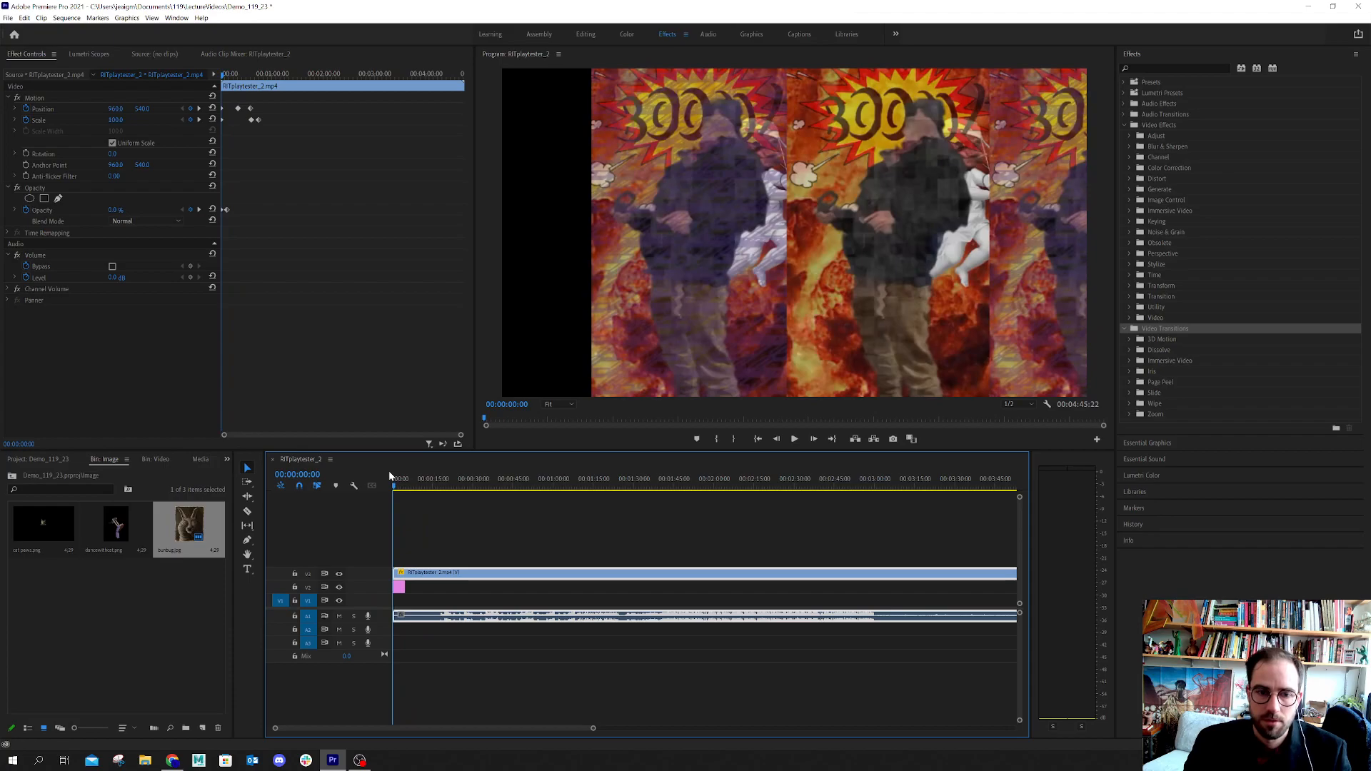
Scale the JPG image on V2 down to about 42 and reposition it in the frame to about 561, 719
{"action": "left_click", "coordinate": [399, 584]}
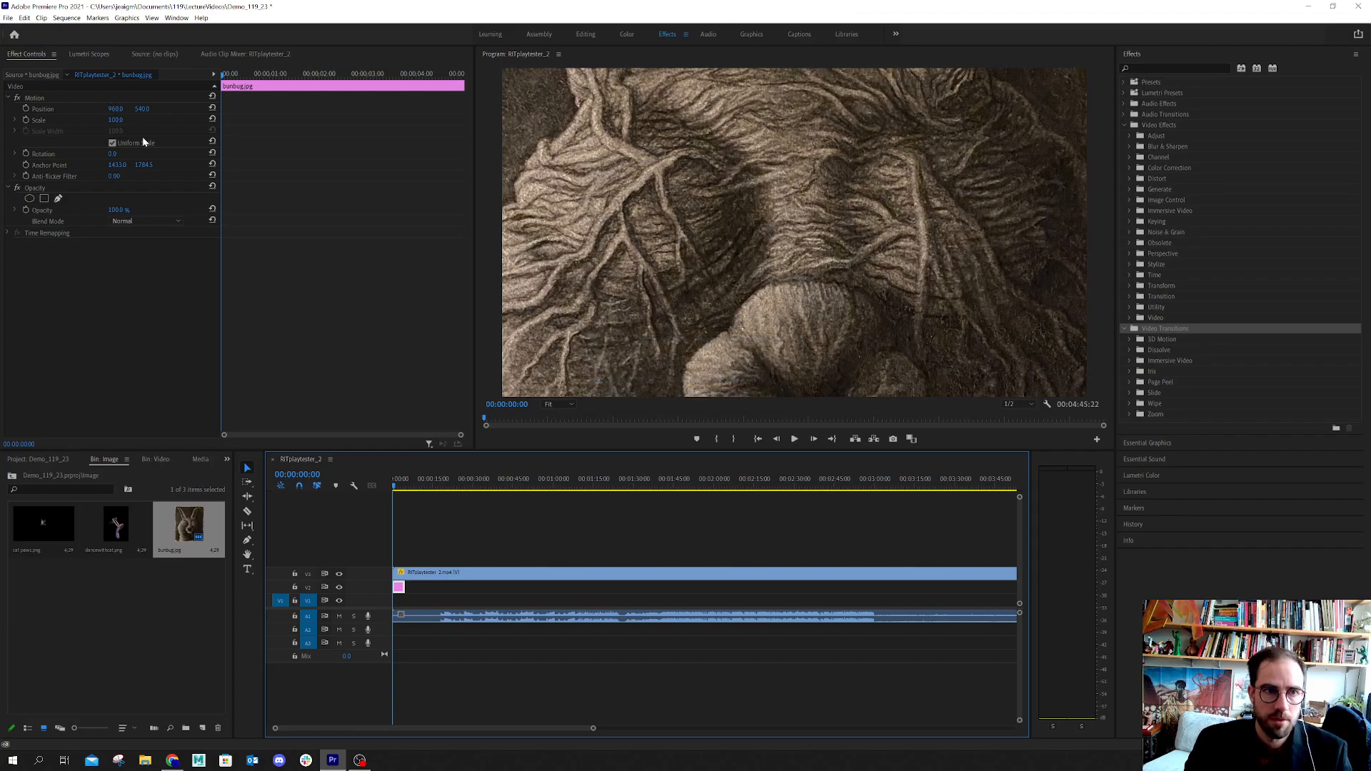
{"action": "left_click", "coordinate": [118, 121]}
{"action": "left_click_drag", "start_coordinate": [114, 119], "coordinate": [89, 120]}
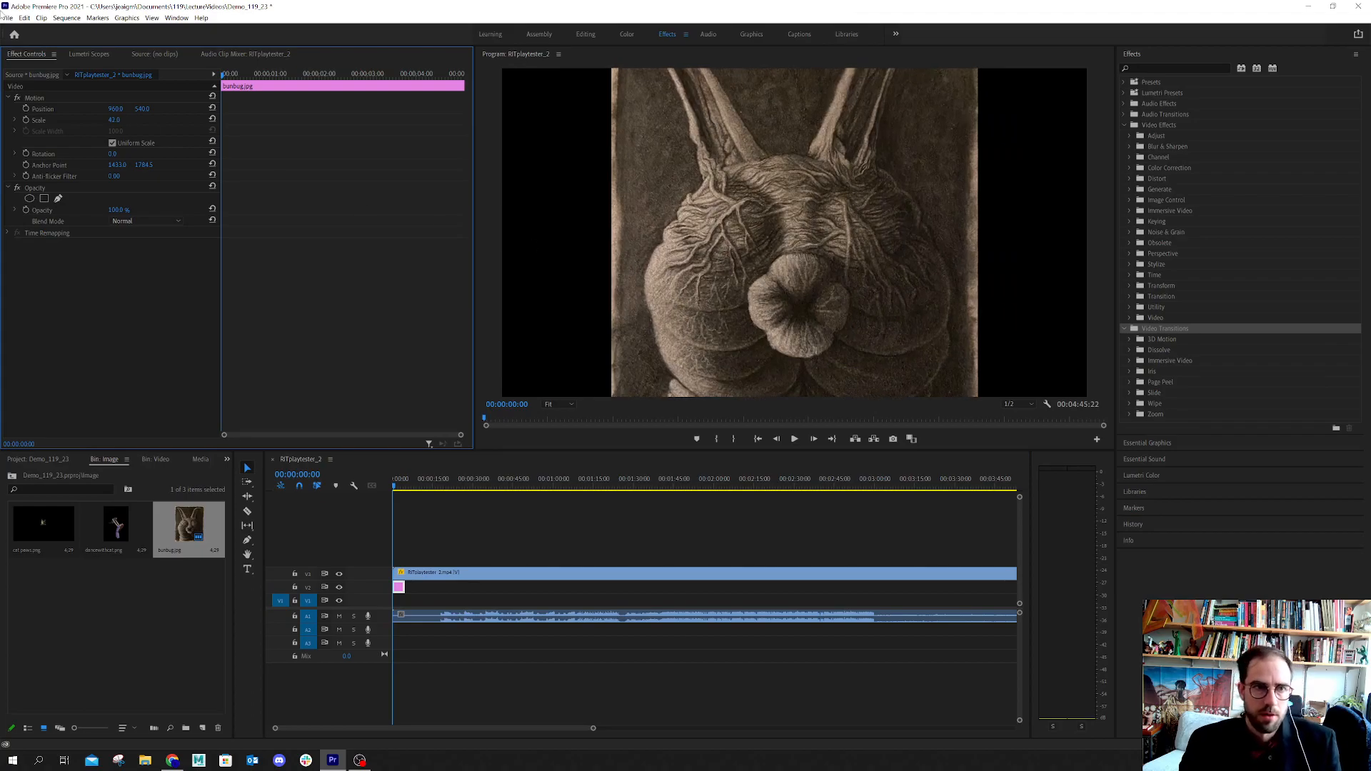
{"action": "left_click", "coordinate": [797, 245]}
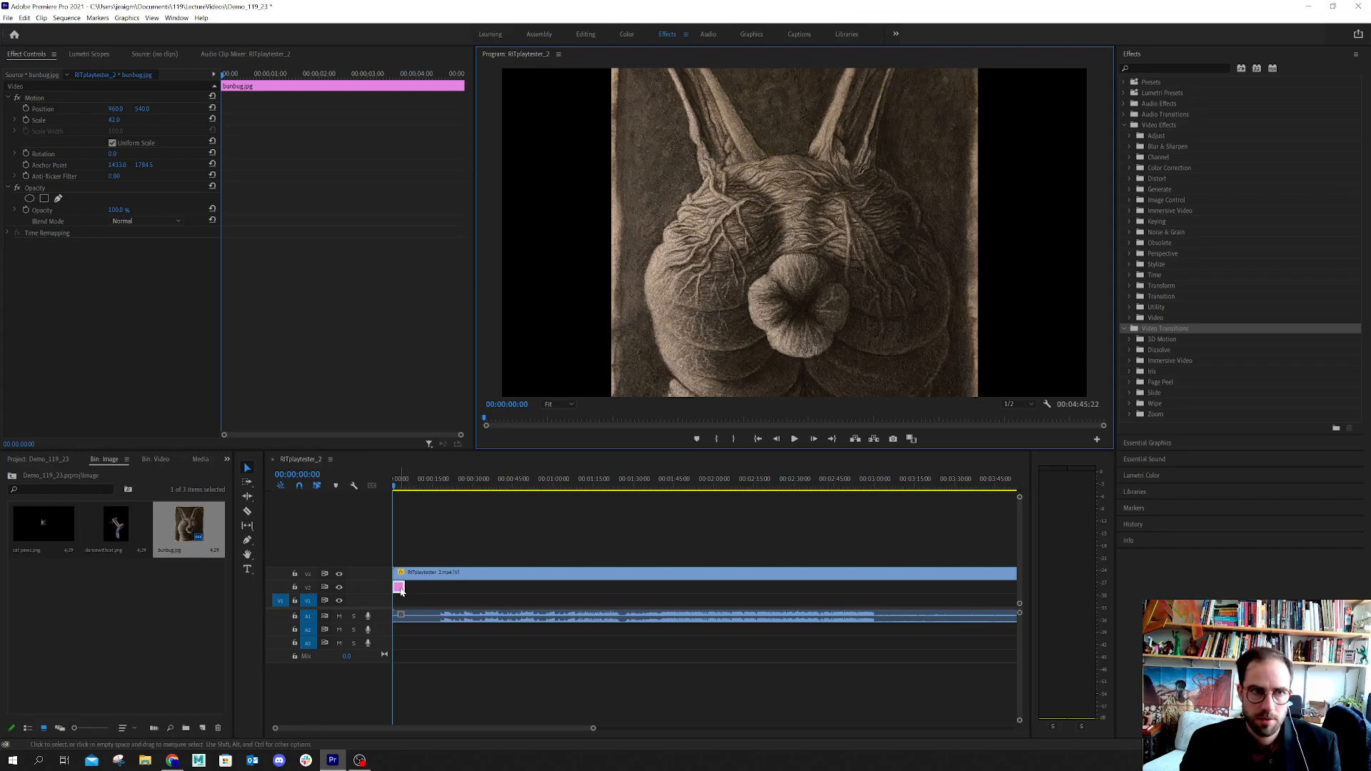
{"action": "left_click", "coordinate": [42, 119]}
{"action": "left_click", "coordinate": [44, 109]}
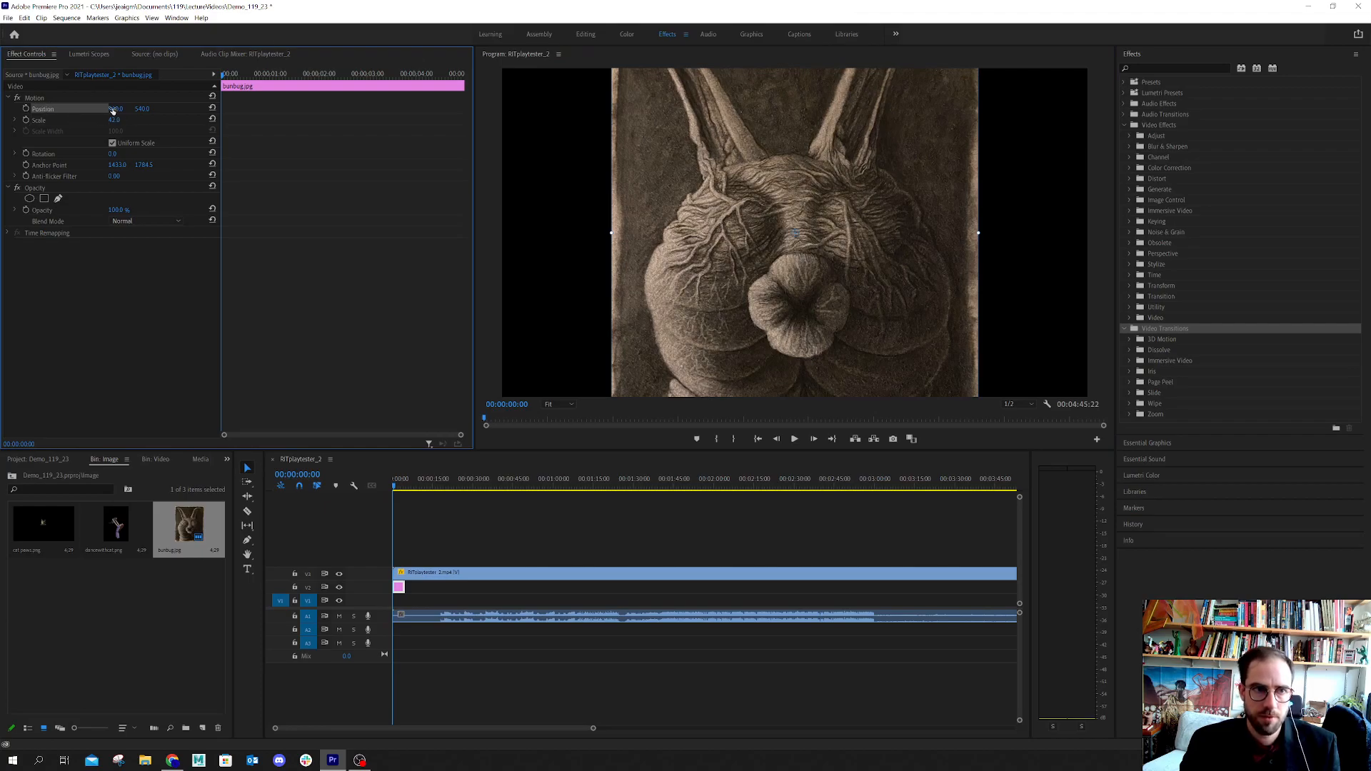
{"action": "left_click_drag", "start_coordinate": [810, 256], "coordinate": [687, 312]}
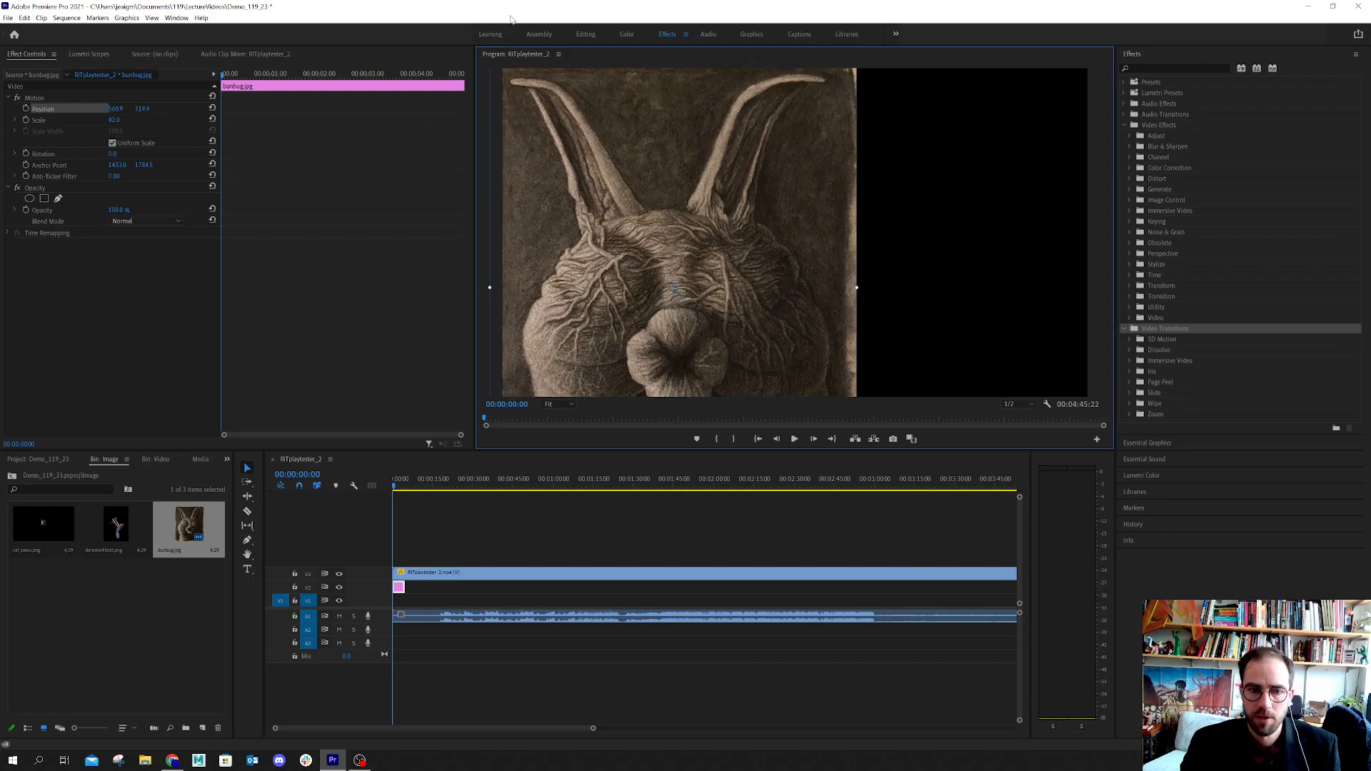
Turn on Opacity keyframing for the image at the start of the sequence and set its Opacity to 0%
{"action": "left_click", "coordinate": [397, 488]}
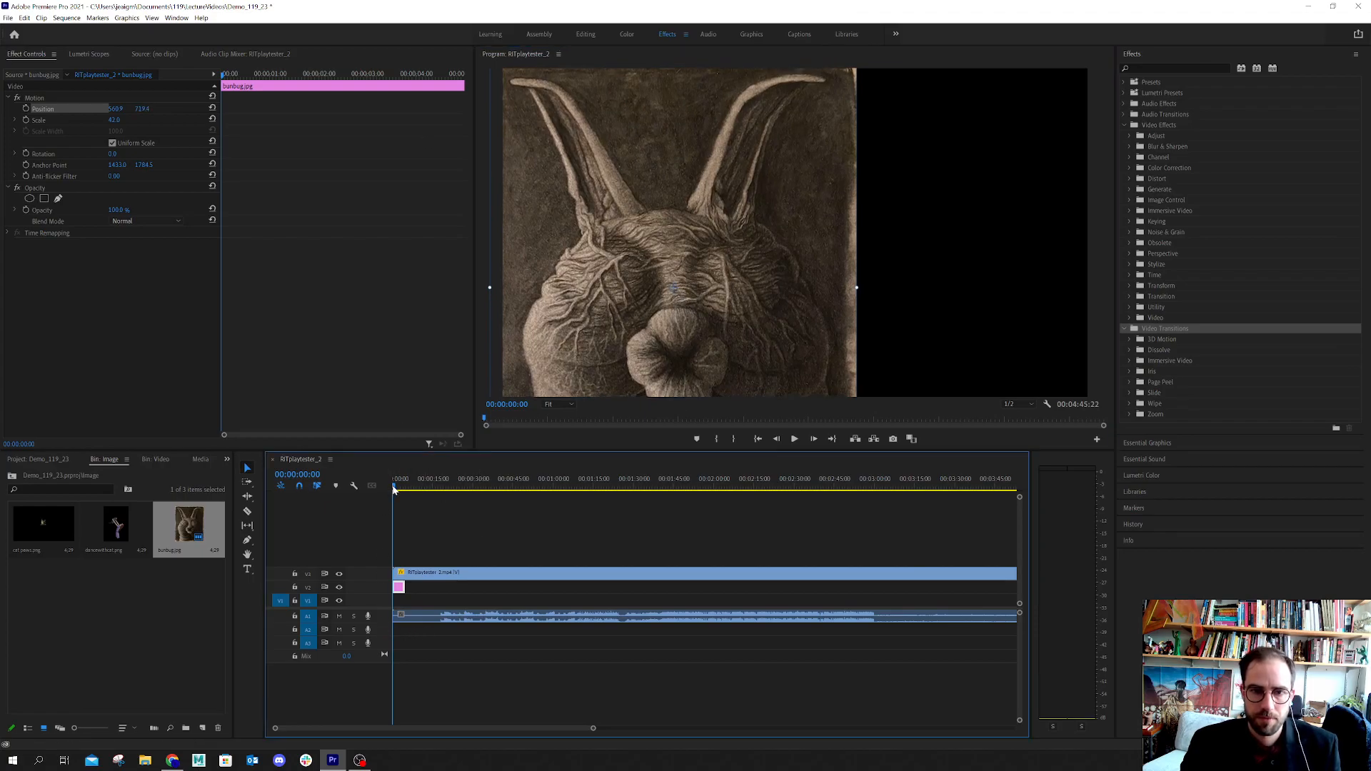
{"action": "left_click_drag", "start_coordinate": [399, 489], "coordinate": [381, 479]}
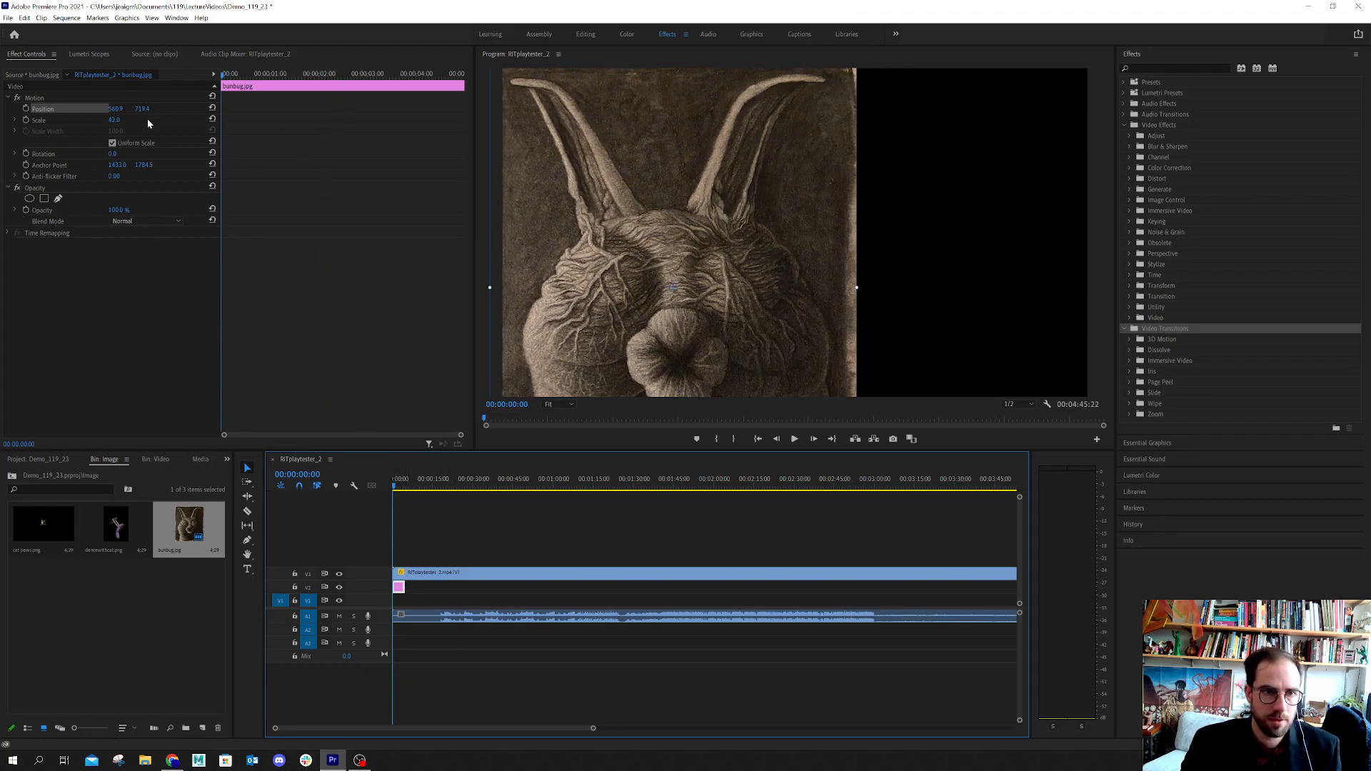
{"action": "left_click", "coordinate": [26, 210]}
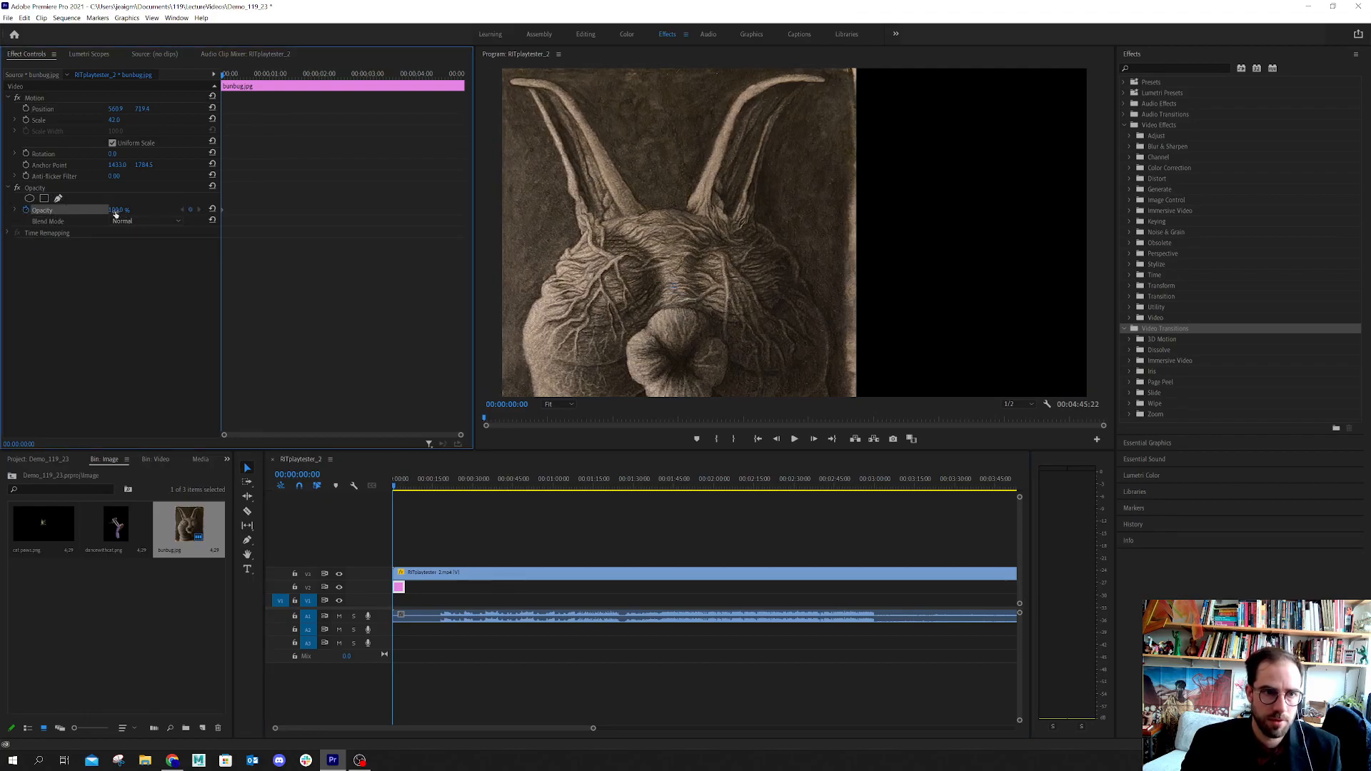
{"action": "left_click_drag", "start_coordinate": [115, 209], "coordinate": [44, 209]}
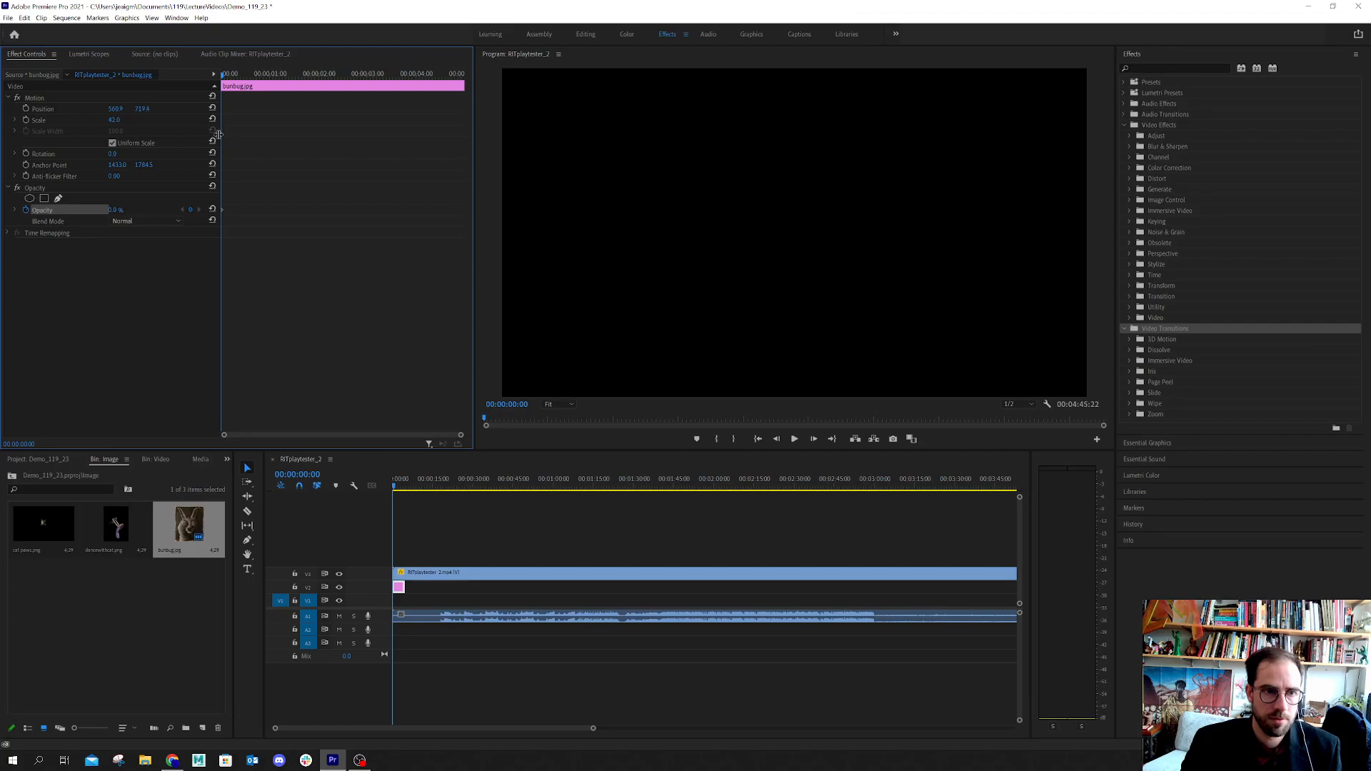
Scrub through the opening seconds and shift the image clip on V2 so it starts about three seconds into the sequence
{"action": "left_click", "coordinate": [225, 77]}
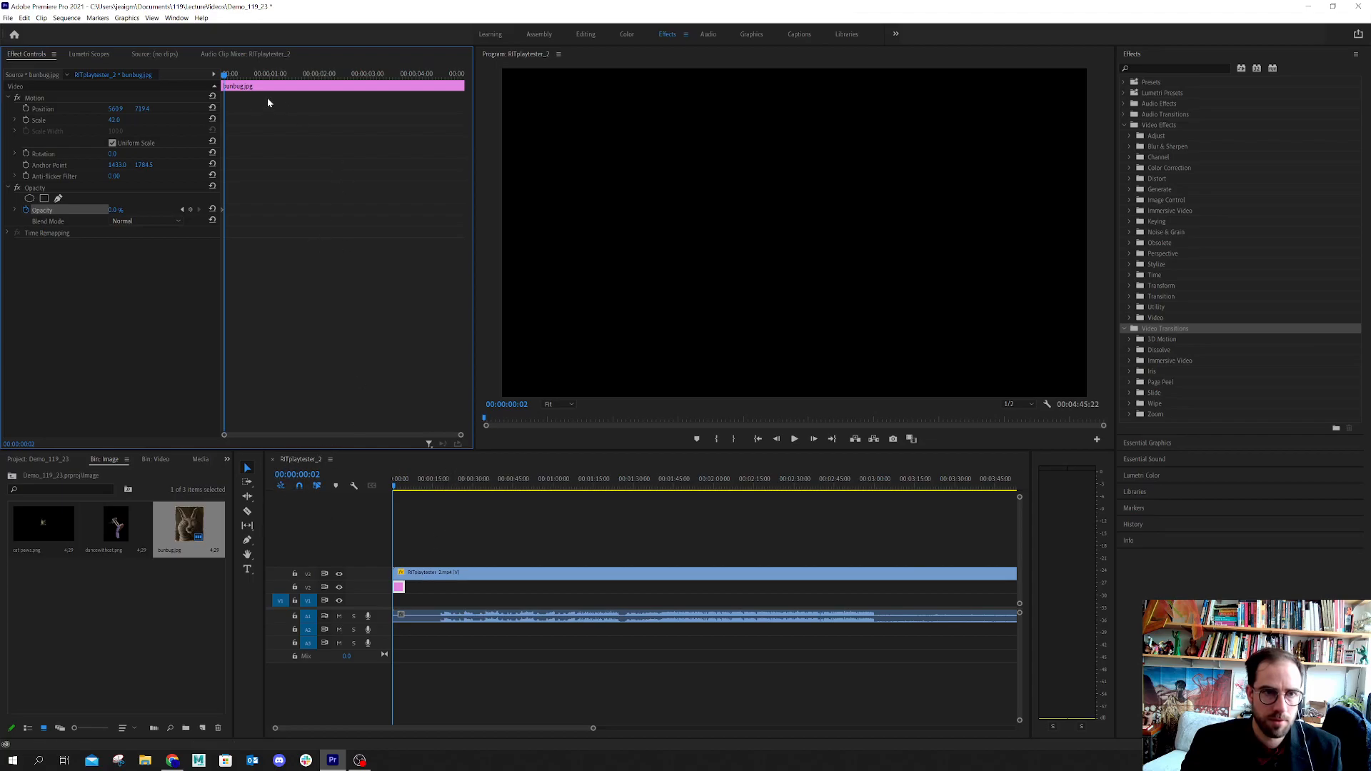
{"action": "left_click", "coordinate": [225, 77]}
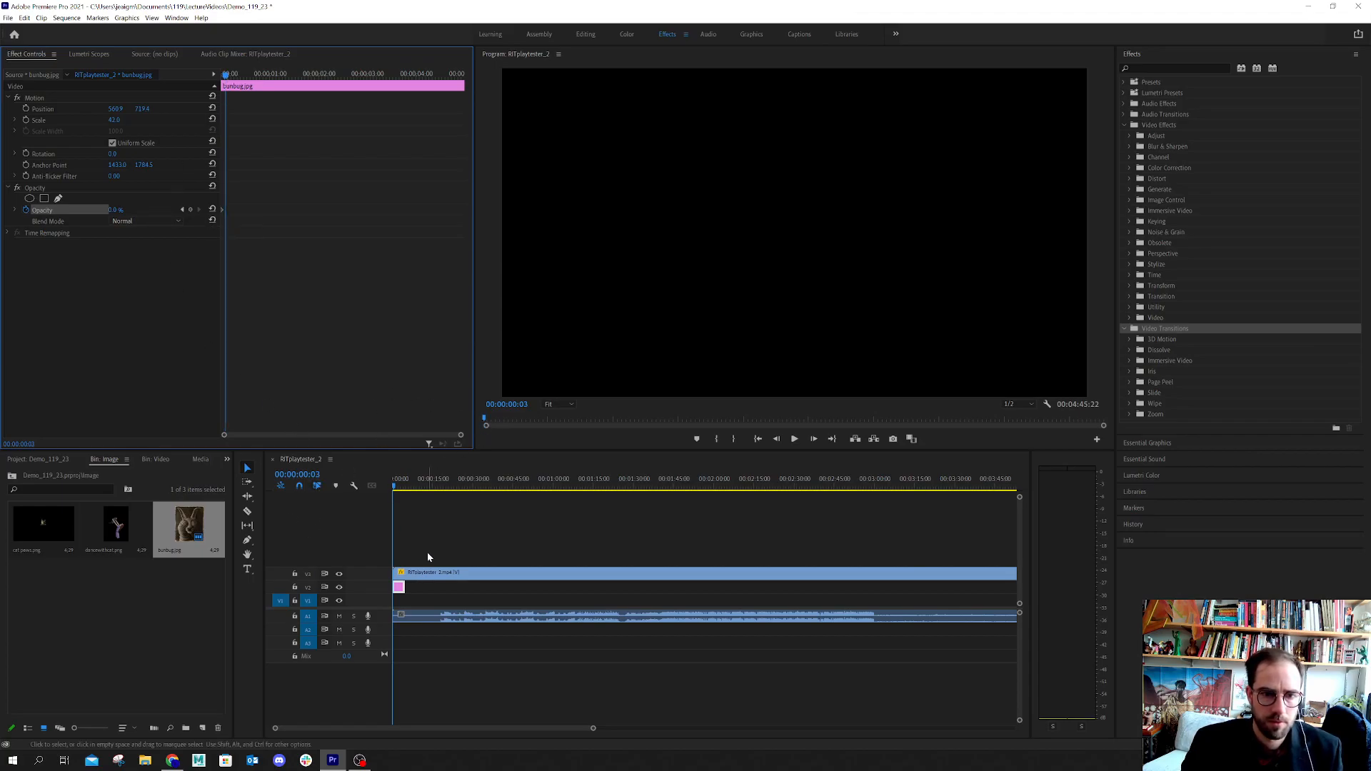
{"action": "left_click", "coordinate": [393, 489]}
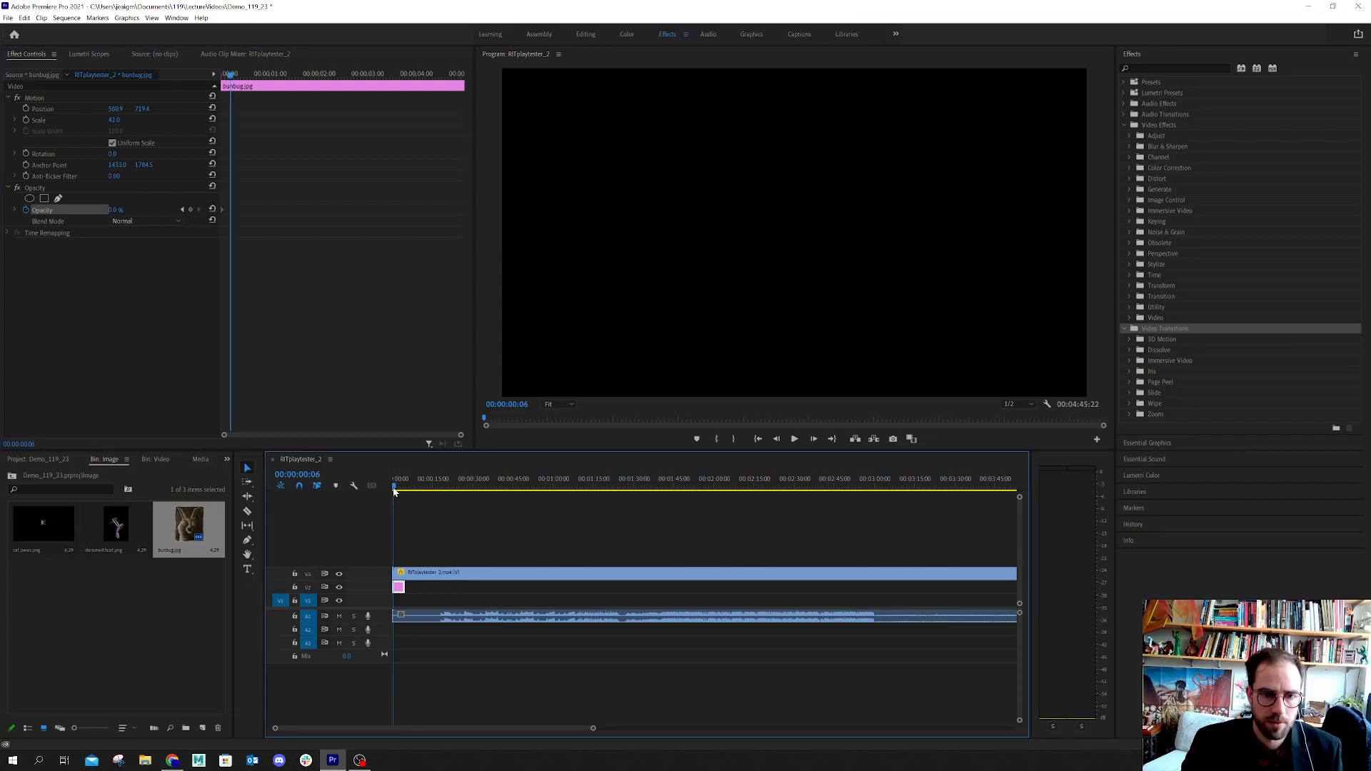
{"action": "left_click_drag", "start_coordinate": [394, 491], "coordinate": [396, 497]}
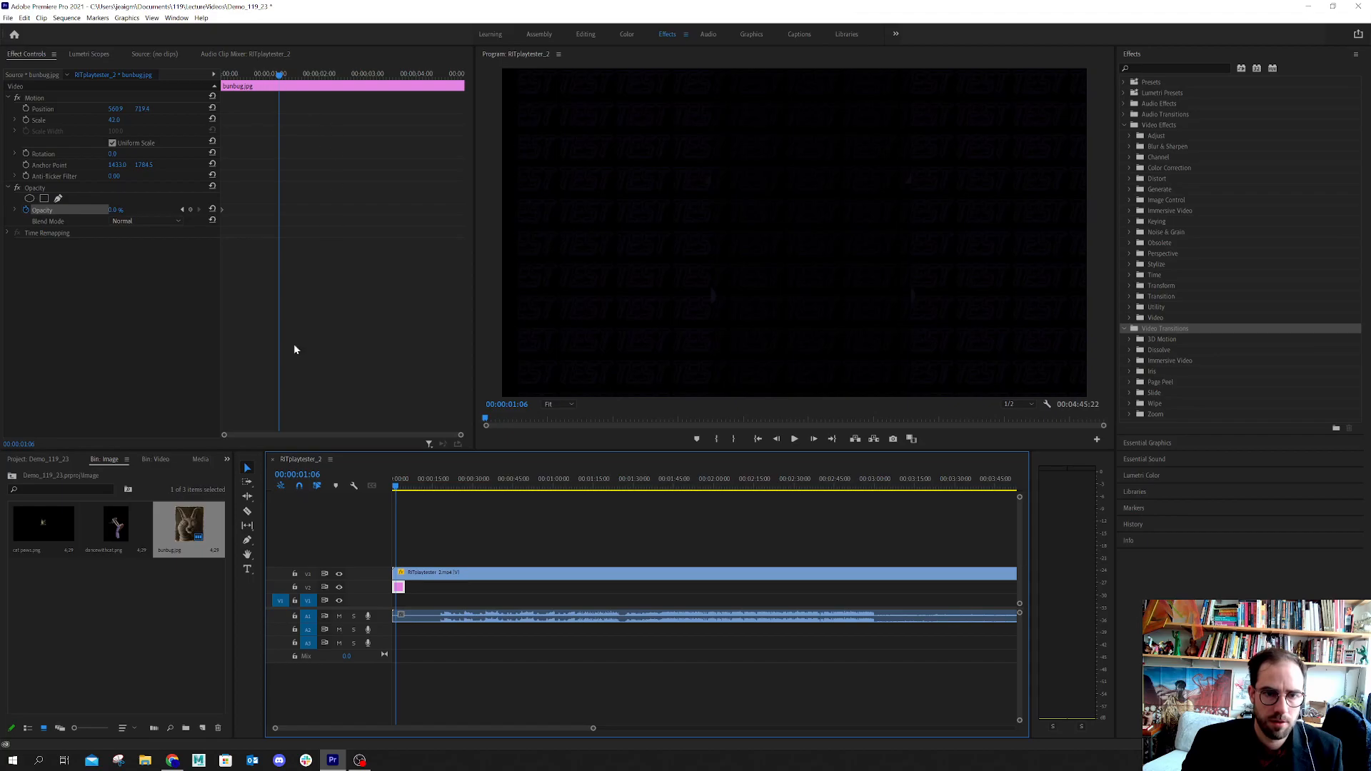
{"action": "left_click_drag", "start_coordinate": [394, 490], "coordinate": [411, 503]}
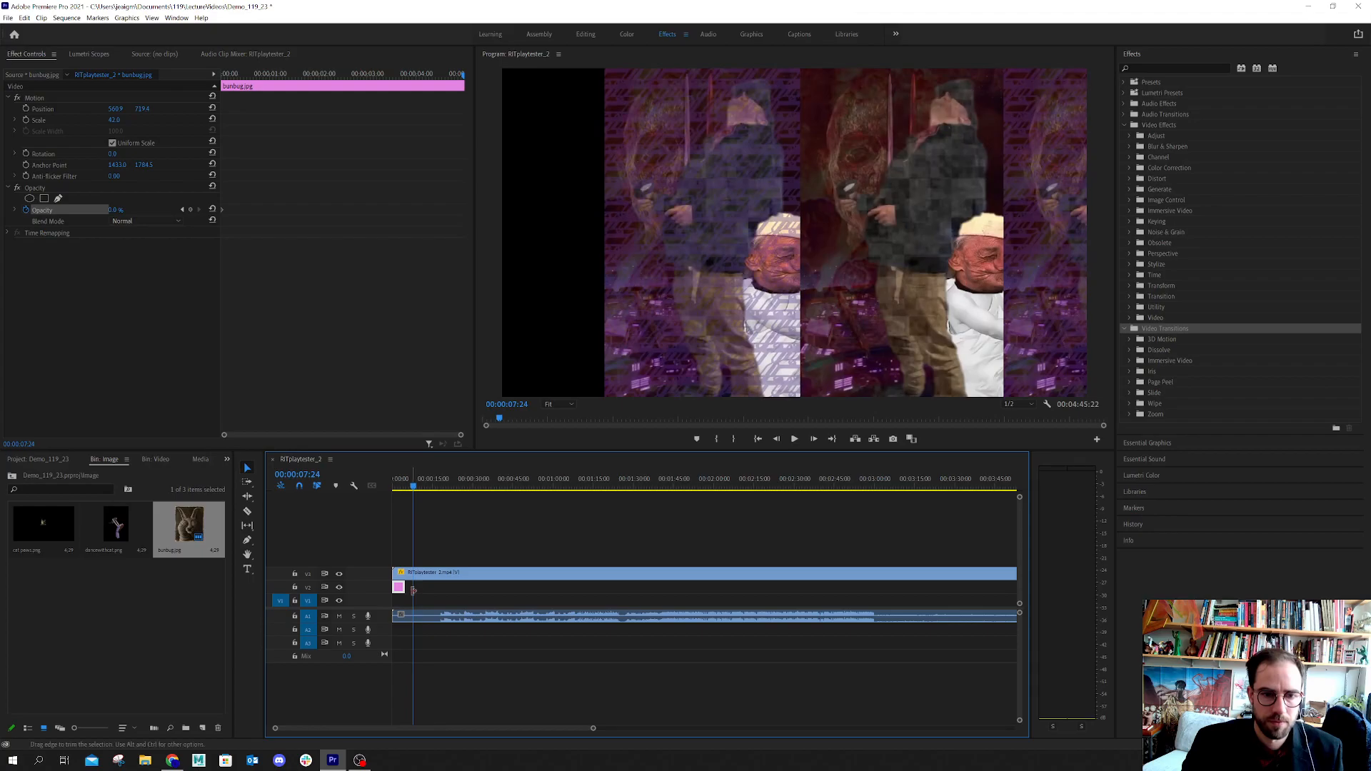
{"action": "left_click_drag", "start_coordinate": [397, 589], "coordinate": [406, 592]}
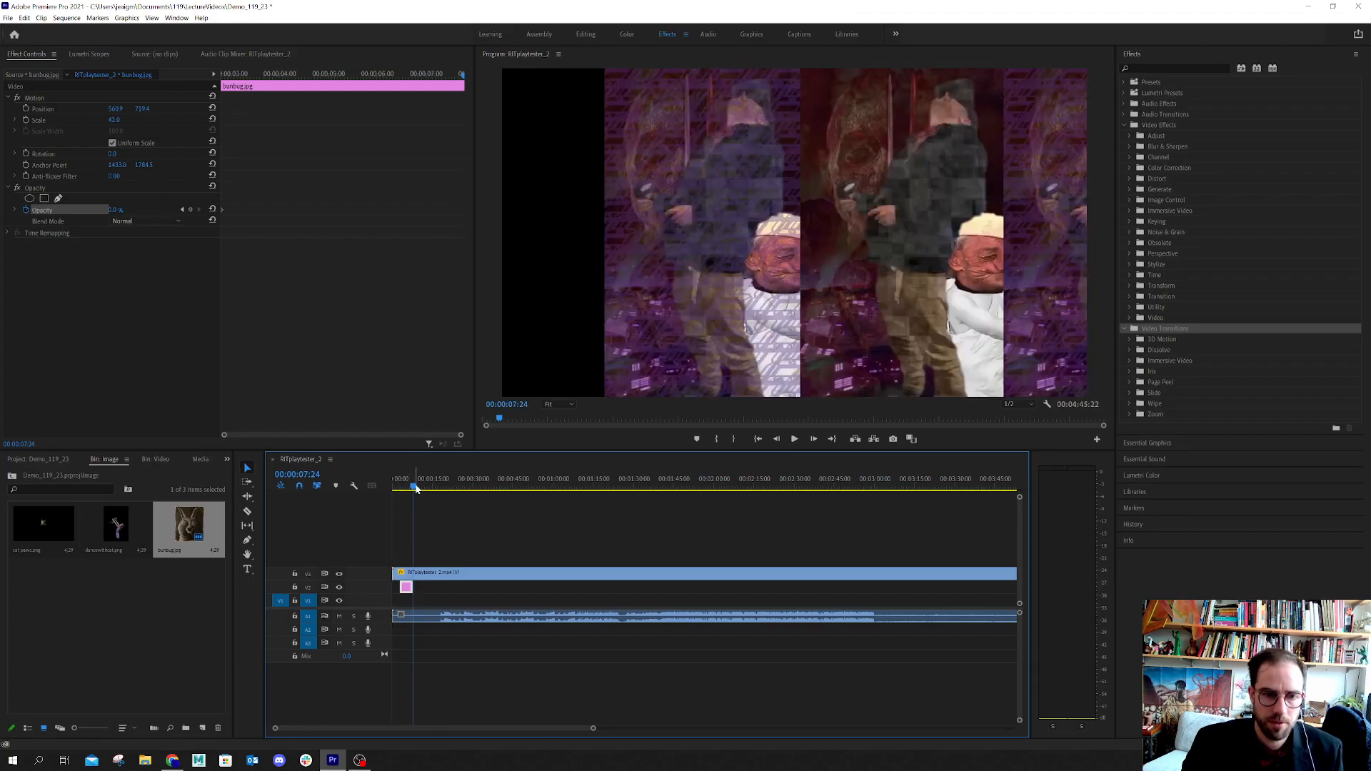
Add an Opacity keyframe of 100% to the image at 00:00:03:12
{"action": "left_click_drag", "start_coordinate": [414, 488], "coordinate": [403, 483]}
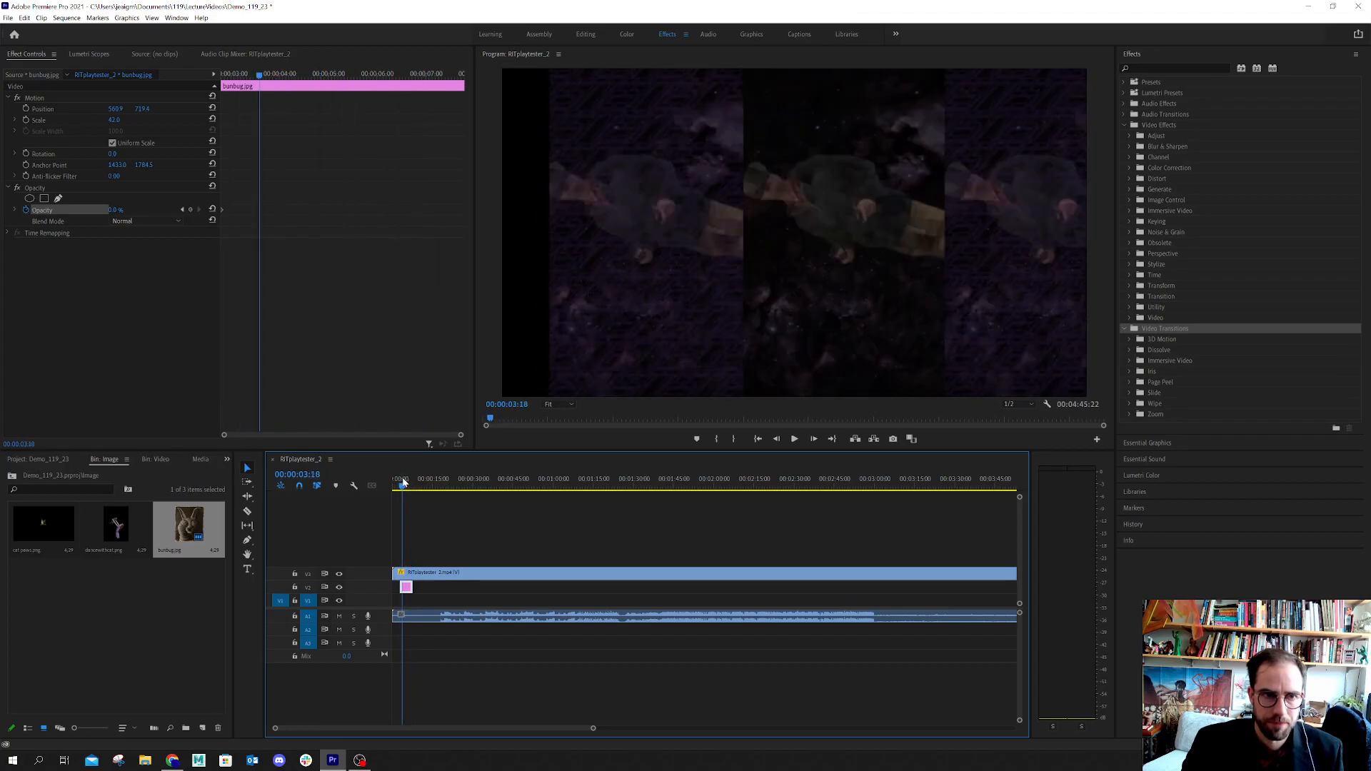
{"action": "left_click_drag", "start_coordinate": [403, 483], "coordinate": [403, 483]}
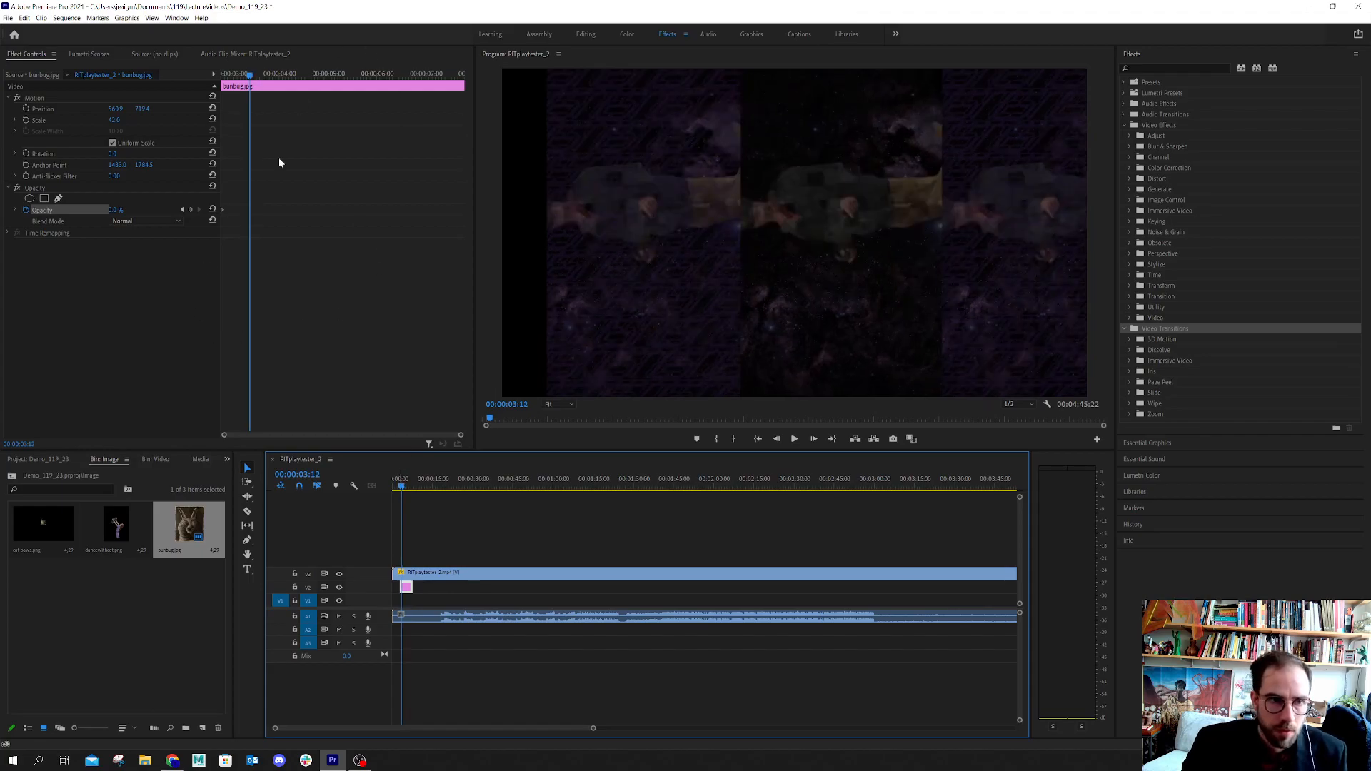
{"action": "left_click_drag", "start_coordinate": [116, 212], "coordinate": [123, 210]}
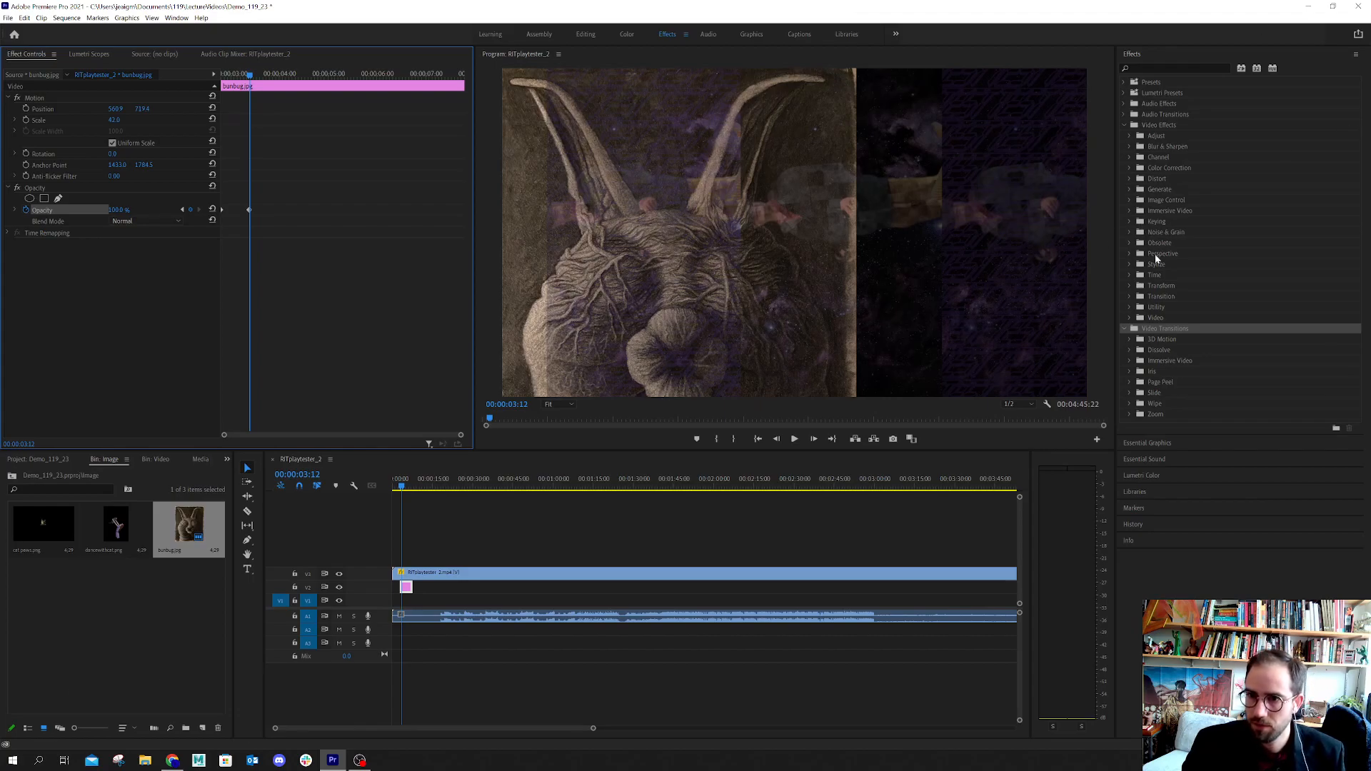
Apply the Tint effect from the Color Correction video effects to the image clip and expand its Amount to Tint setting
{"action": "left_click", "coordinate": [1129, 264]}
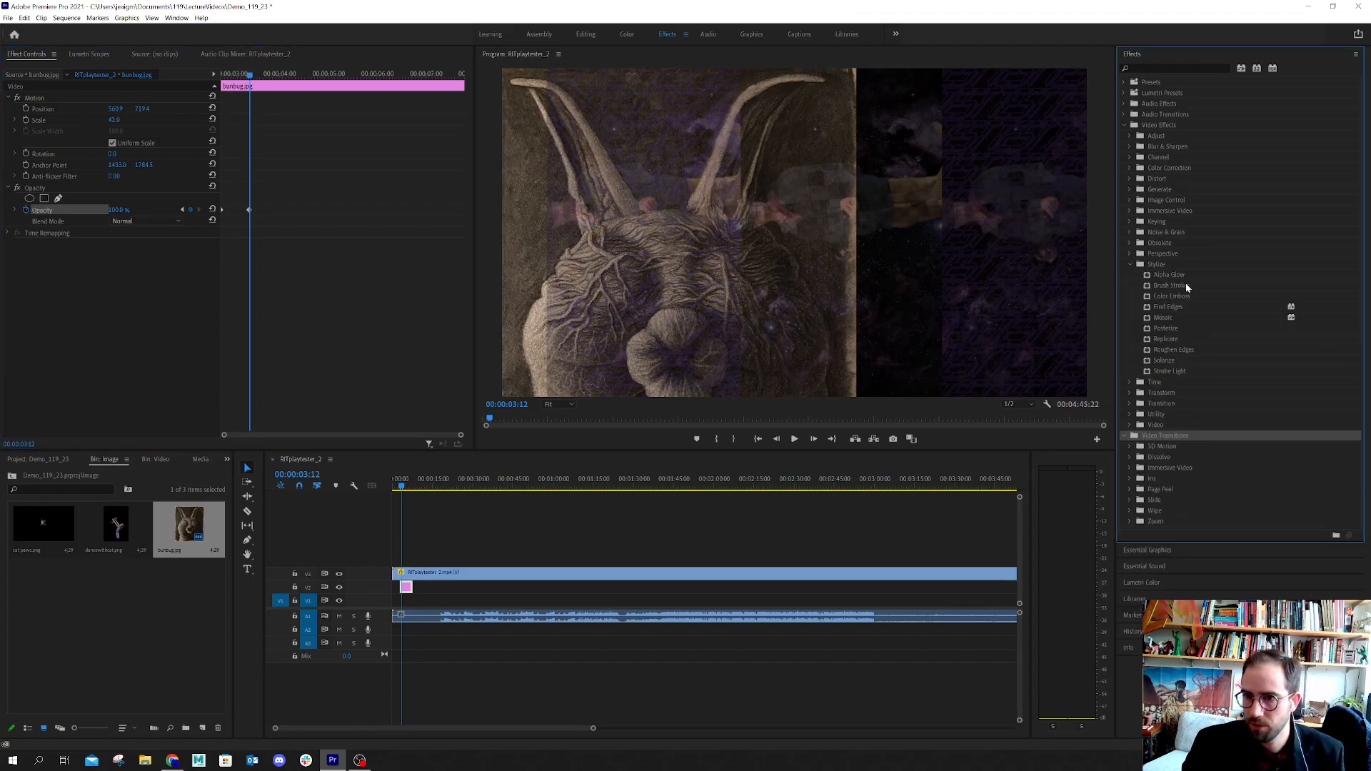
{"action": "left_click", "coordinate": [1130, 264]}
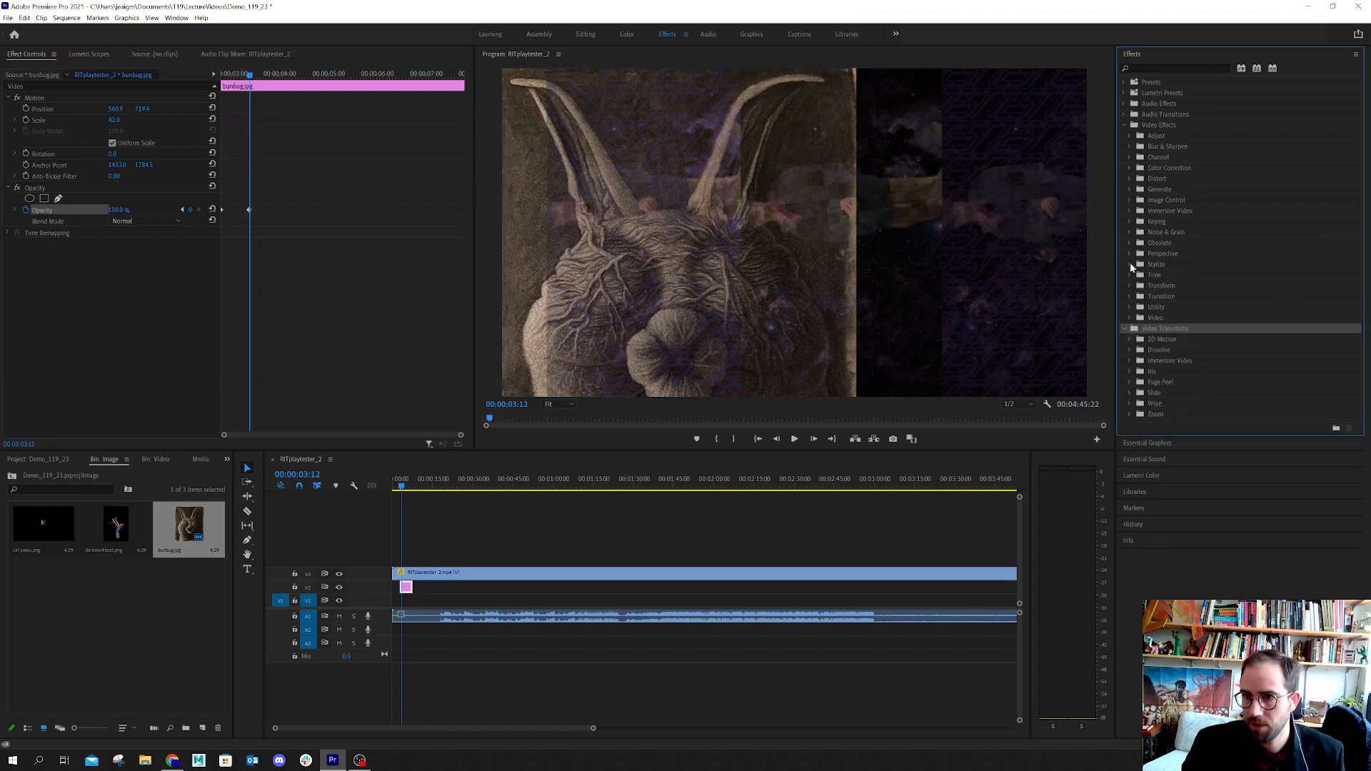
{"action": "left_click", "coordinate": [1129, 136]}
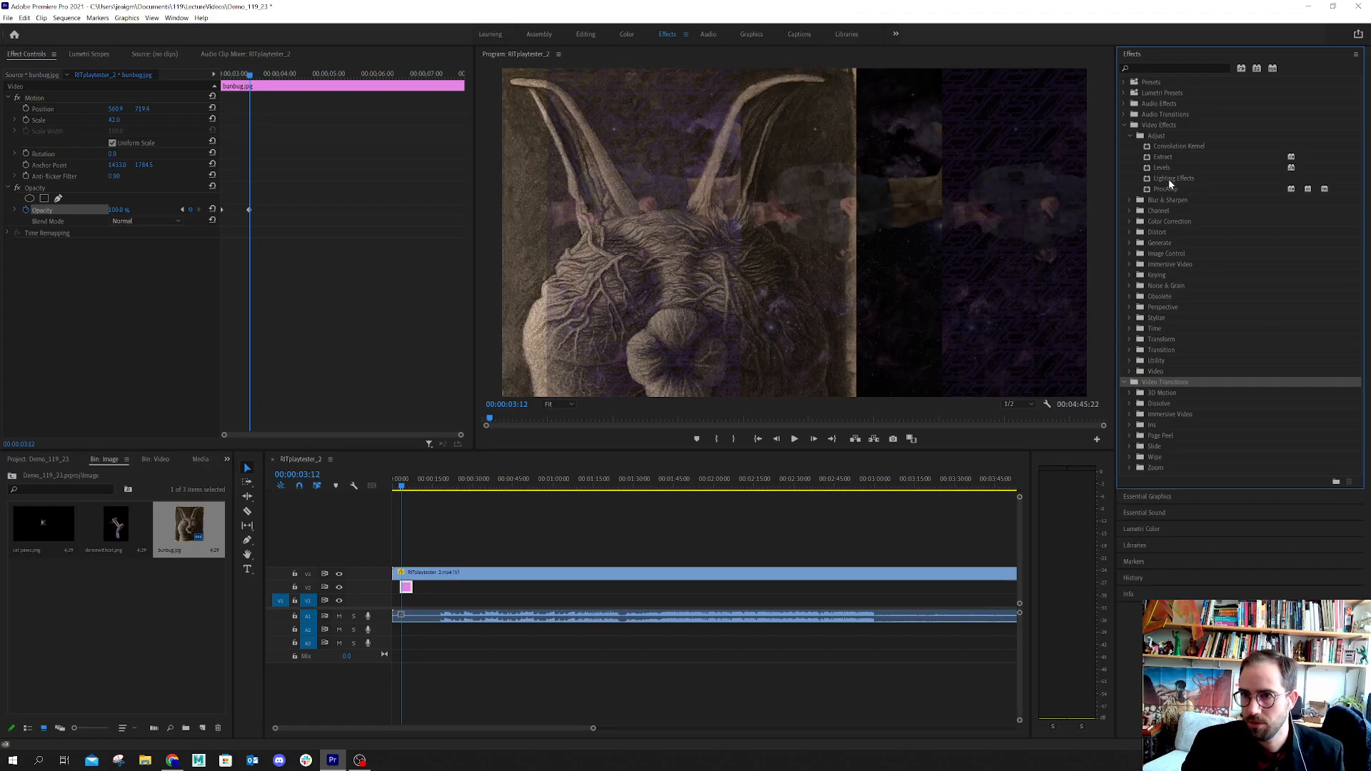
{"action": "left_click", "coordinate": [1130, 221]}
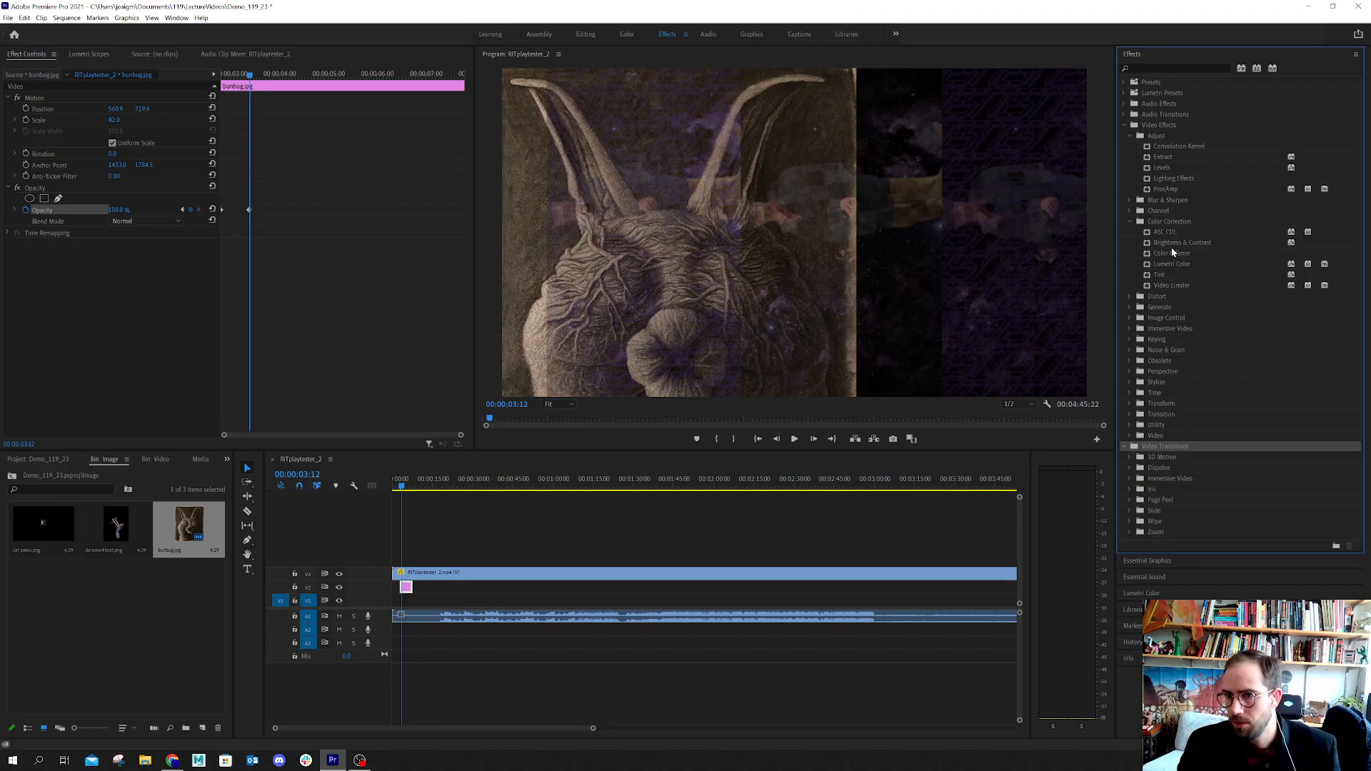
{"action": "left_click", "coordinate": [1164, 274]}
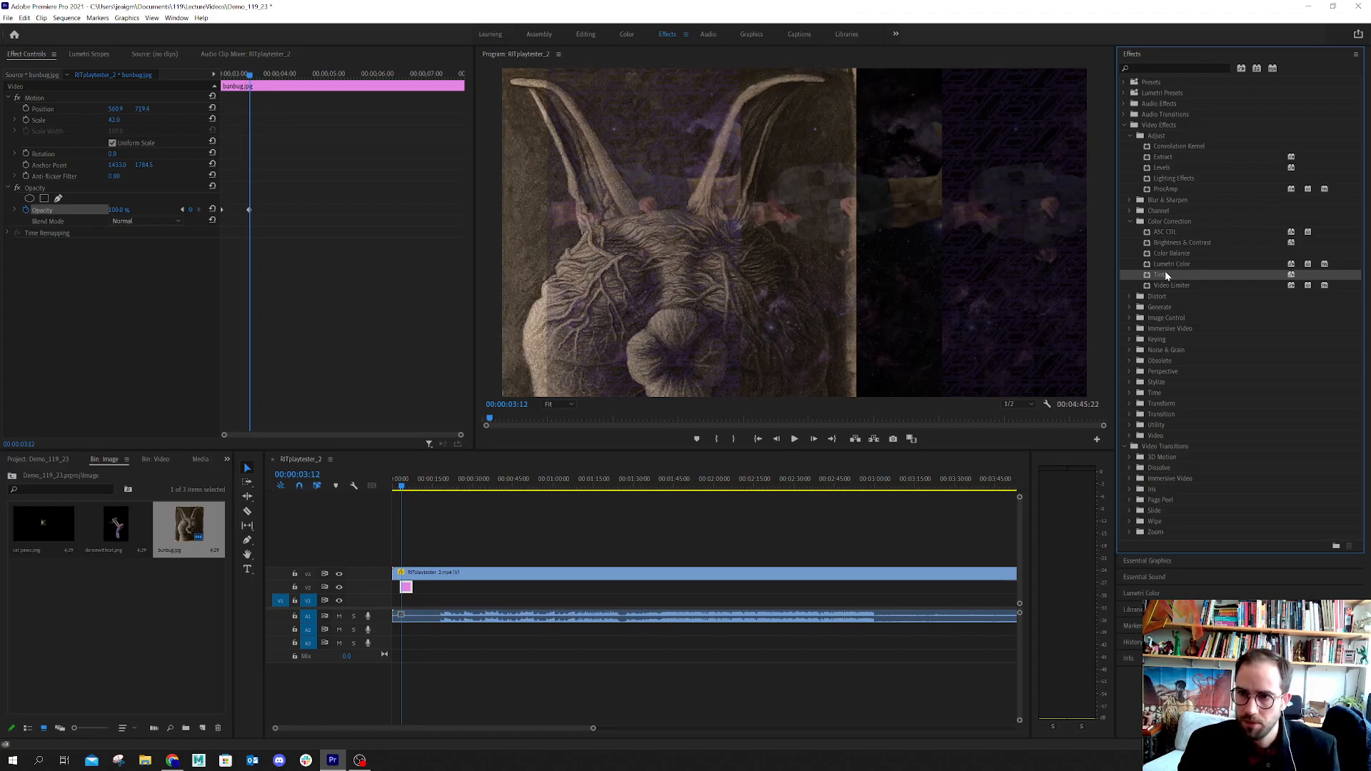
{"action": "left_click_drag", "start_coordinate": [1165, 275], "coordinate": [38, 248]}
{"action": "left_click_drag", "start_coordinate": [158, 291], "coordinate": [63, 288]}
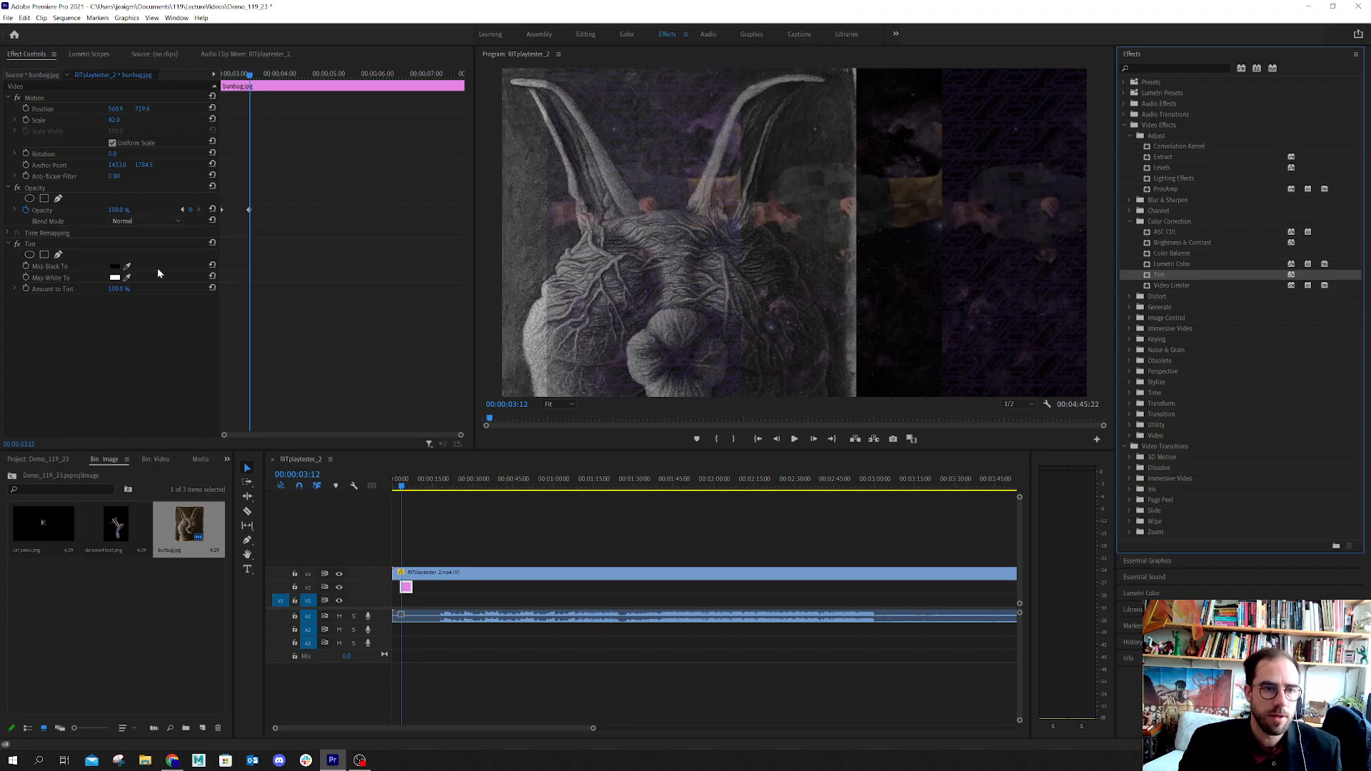
{"action": "left_click", "coordinate": [14, 289]}
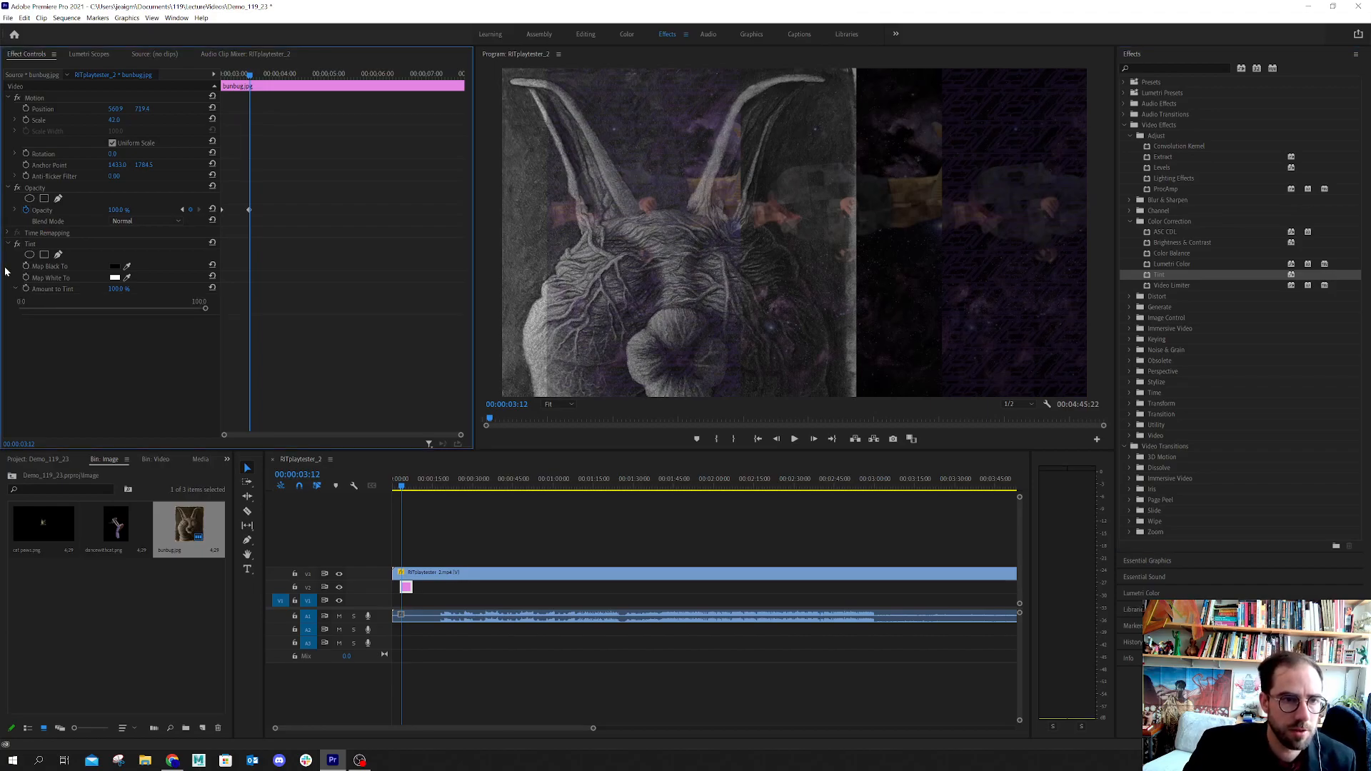
Set the Tint effect's Map Black To color to a very dark purple (181420)
{"action": "left_click", "coordinate": [114, 267]}
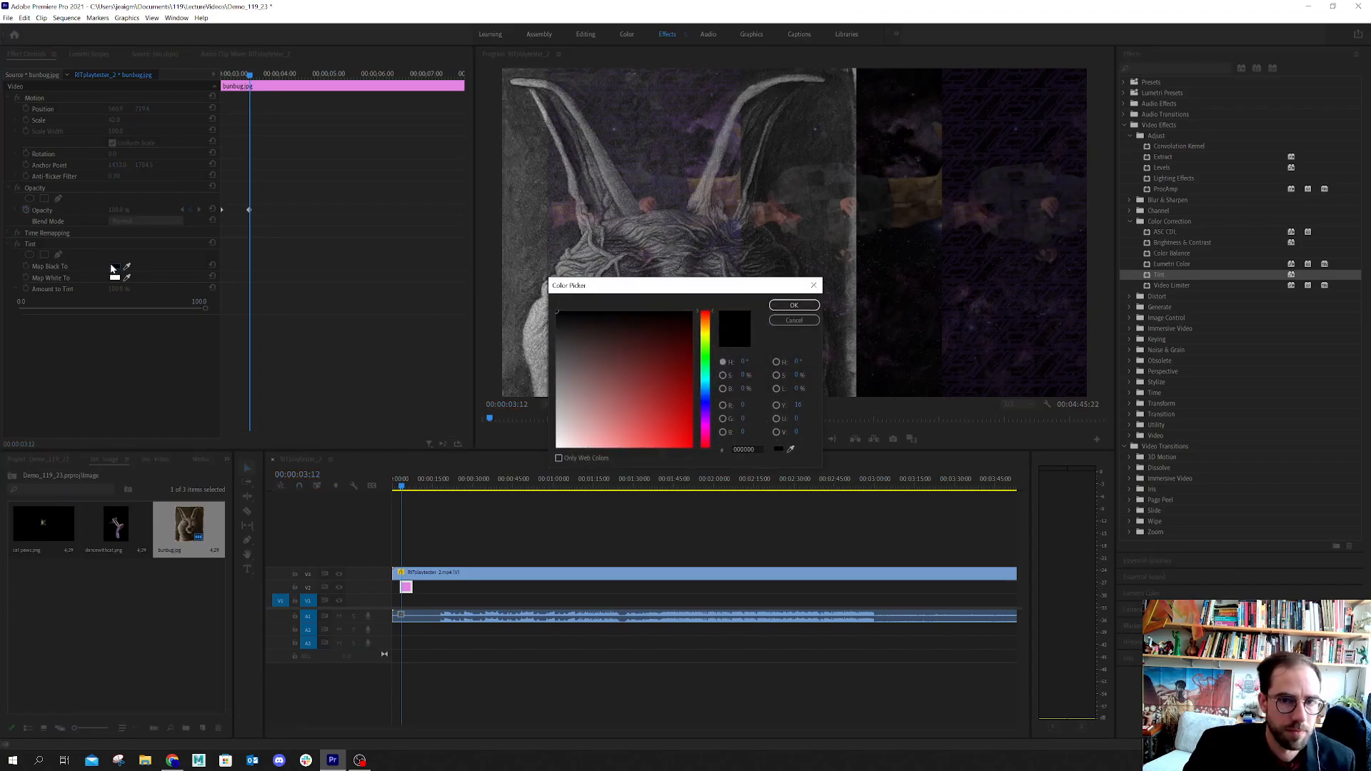
{"action": "left_click", "coordinate": [612, 346]}
{"action": "left_click_drag", "start_coordinate": [609, 346], "coordinate": [606, 328]}
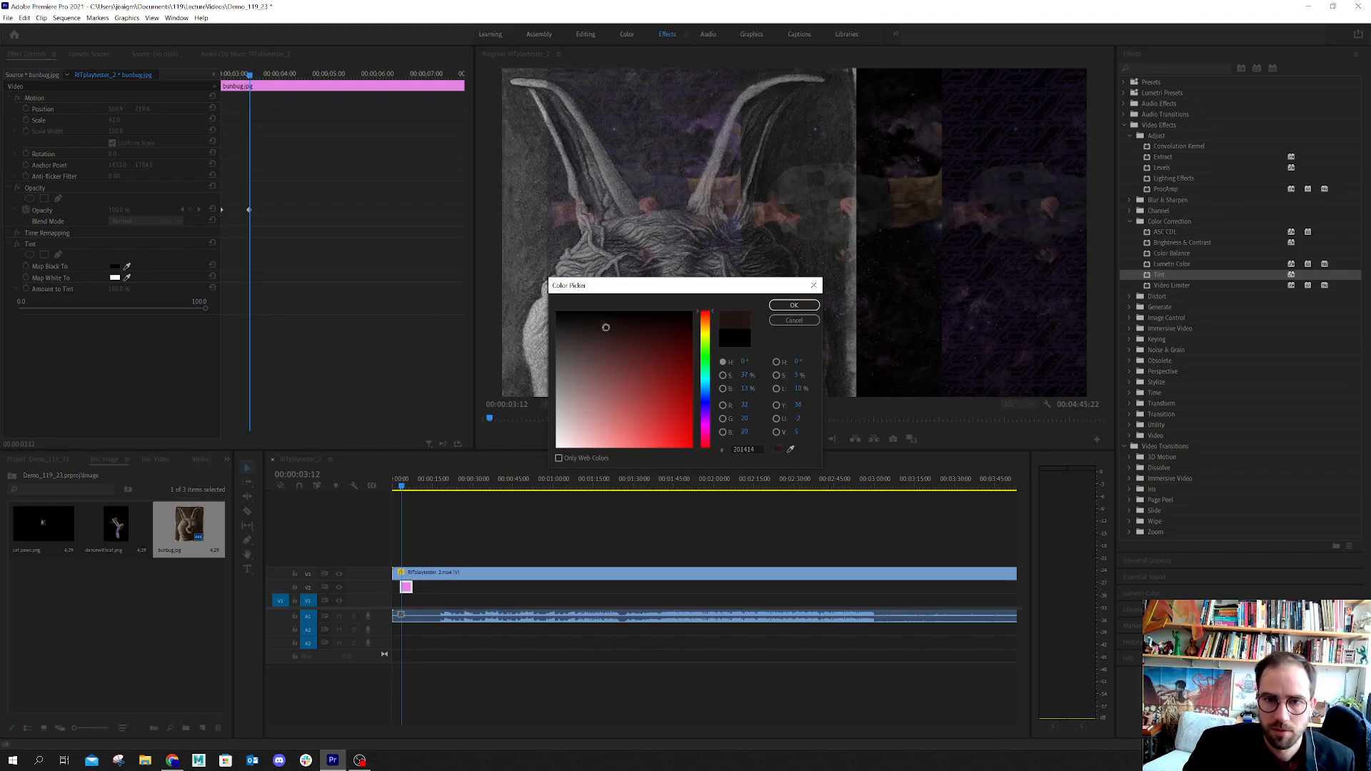
{"action": "left_click", "coordinate": [707, 414]}
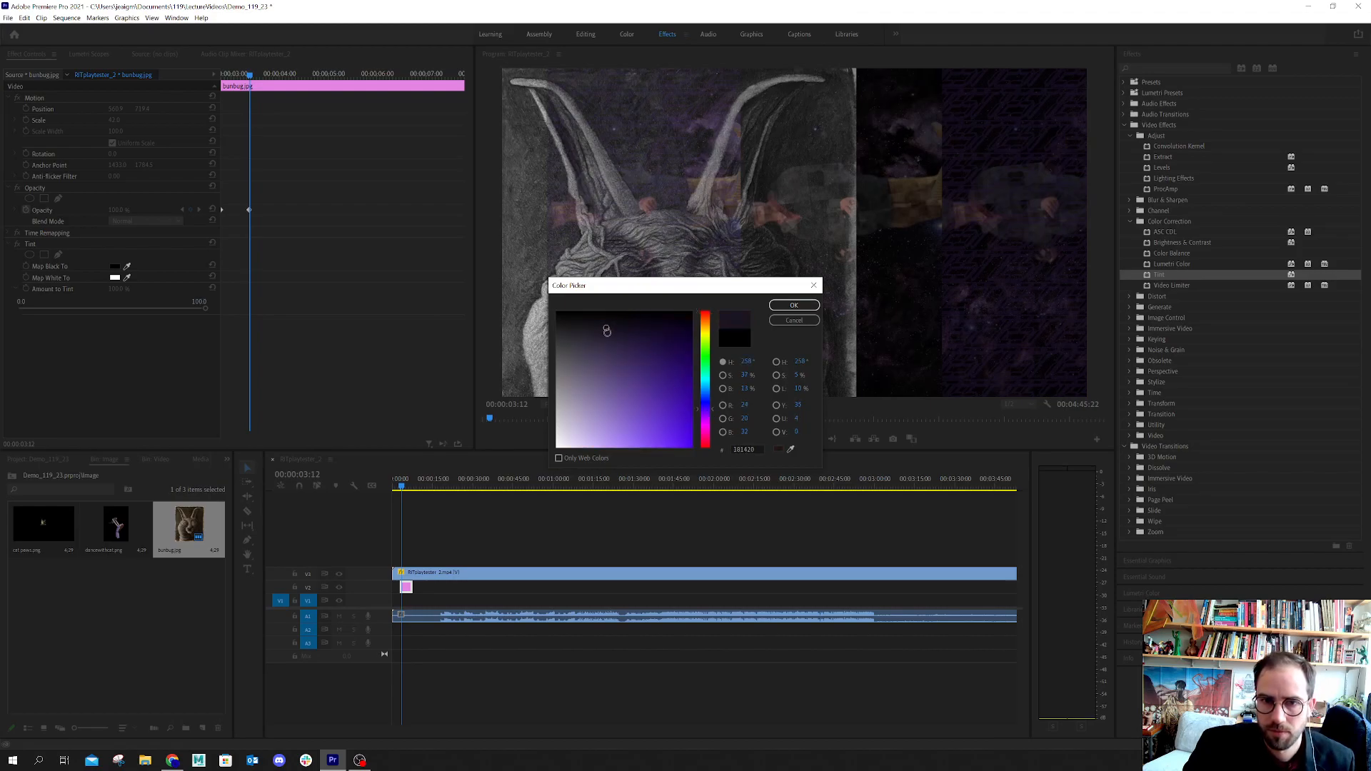
{"action": "left_click", "coordinate": [799, 305]}
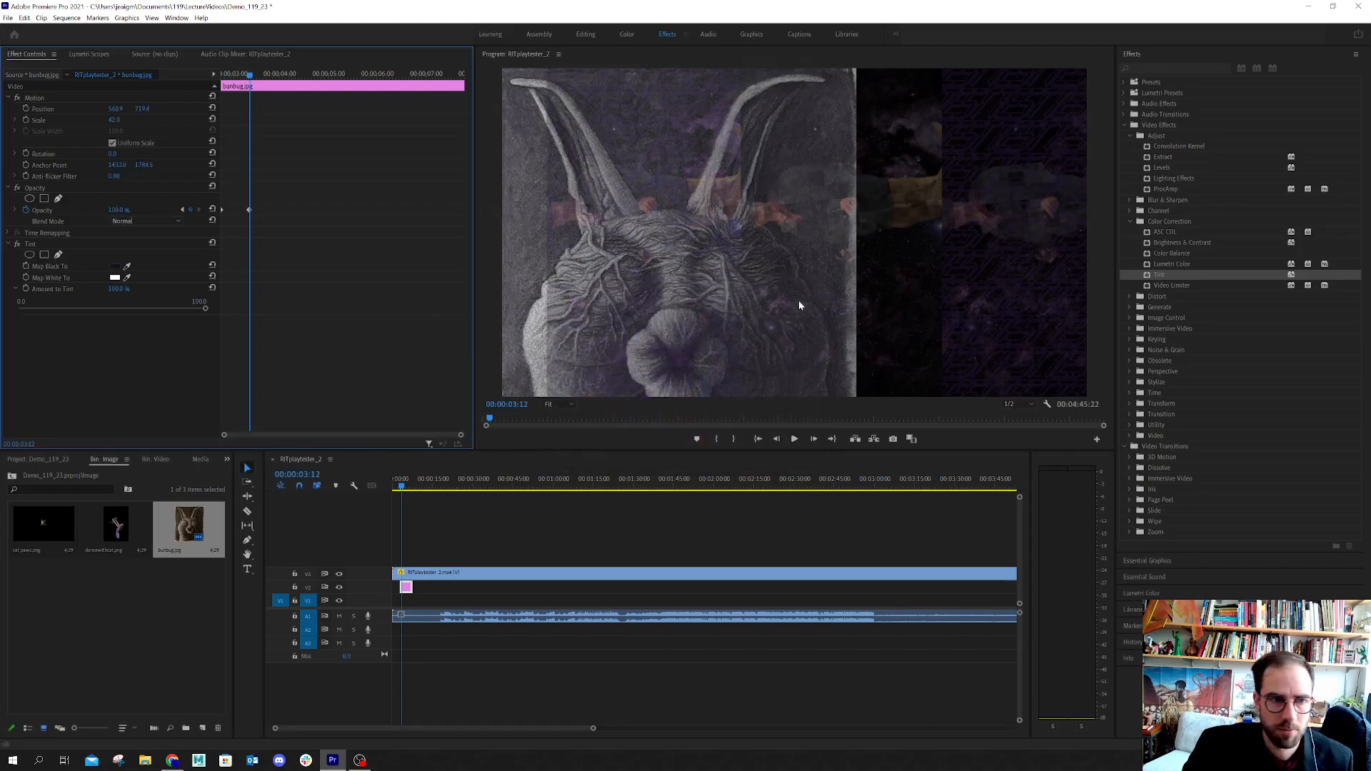
Set the Tint effect's Map White To color to a light purple
{"action": "left_click", "coordinate": [115, 277]}
{"action": "left_click", "coordinate": [706, 414]}
{"action": "left_click", "coordinate": [616, 383]}
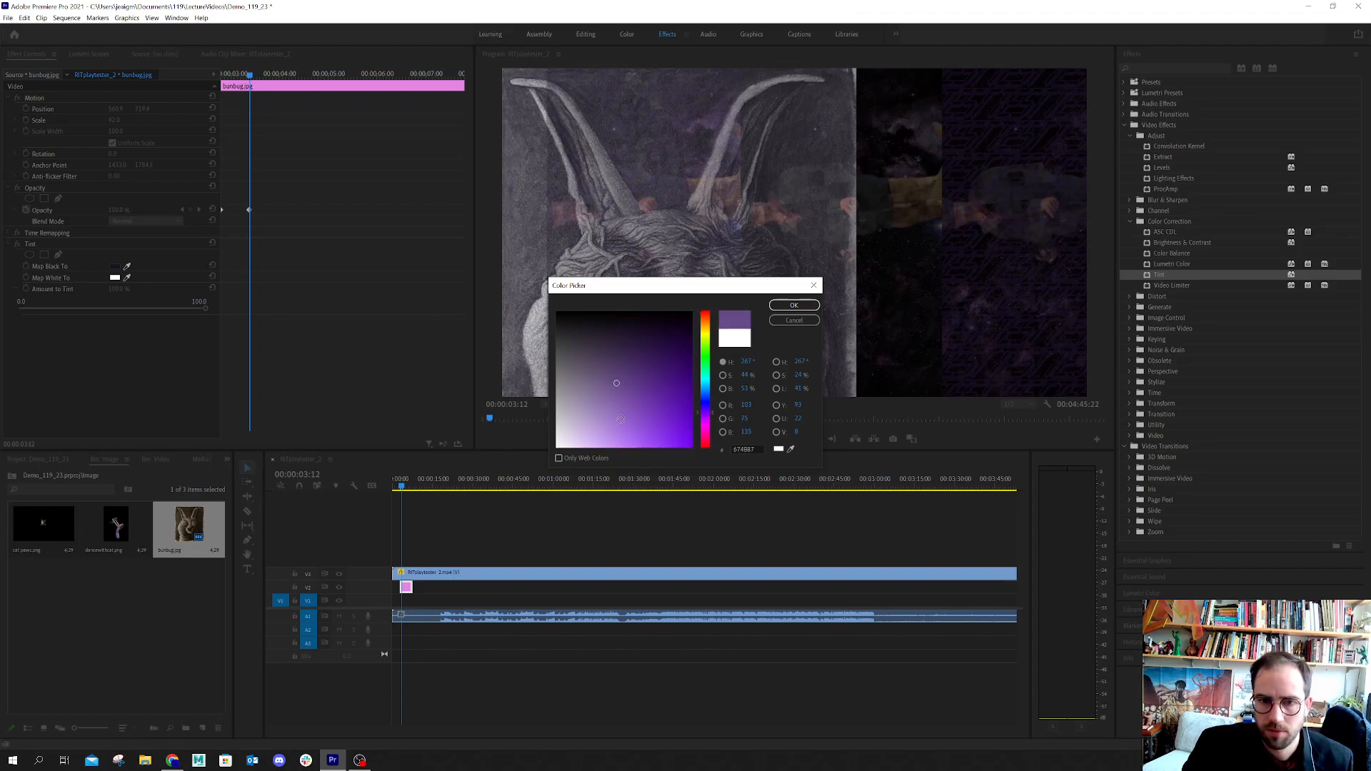
{"action": "left_click_drag", "start_coordinate": [621, 420], "coordinate": [589, 439]}
{"action": "left_click", "coordinate": [782, 306]}
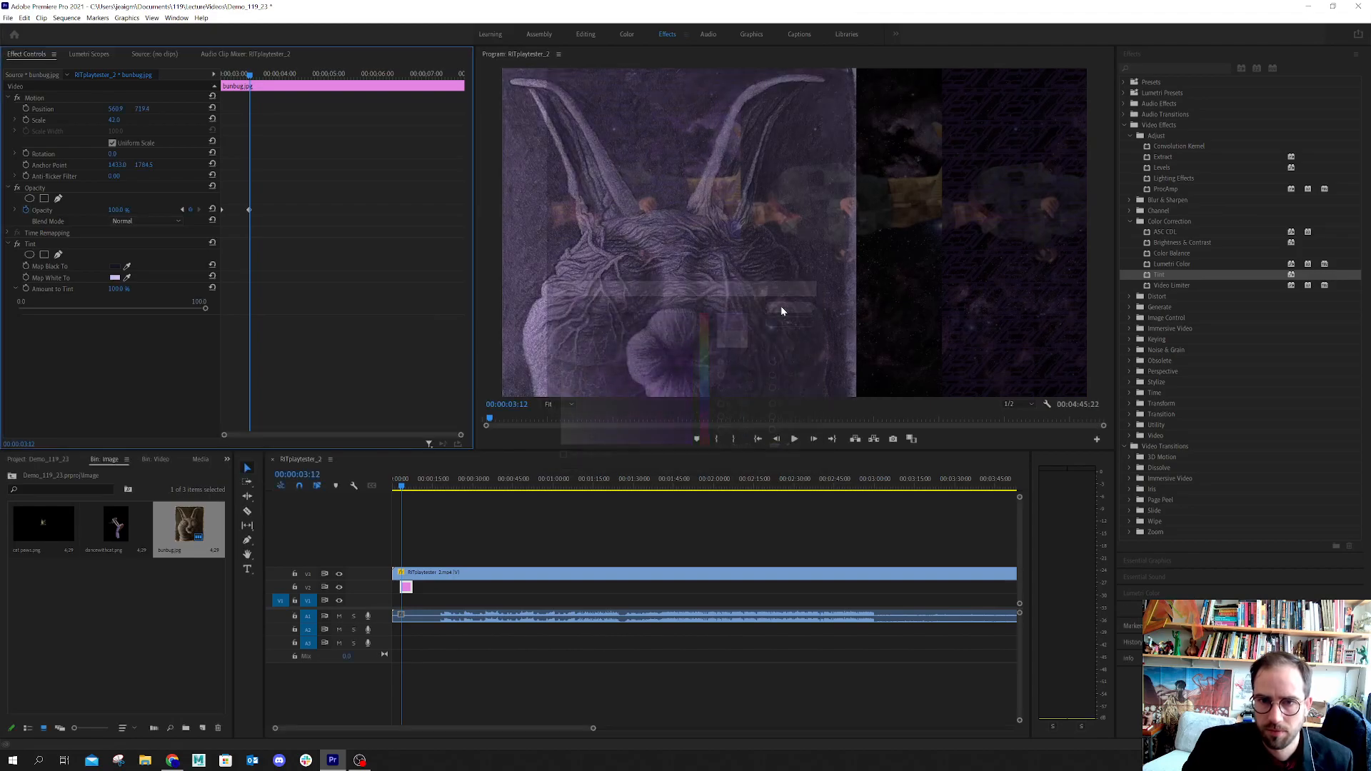
Set the Tint effect's Map White To color to a vivid purple (hue 267°, saturation 70%, brightness 94%) and Amount to Tint to 84%
{"action": "left_click", "coordinate": [114, 277]}
{"action": "left_click", "coordinate": [651, 439]}
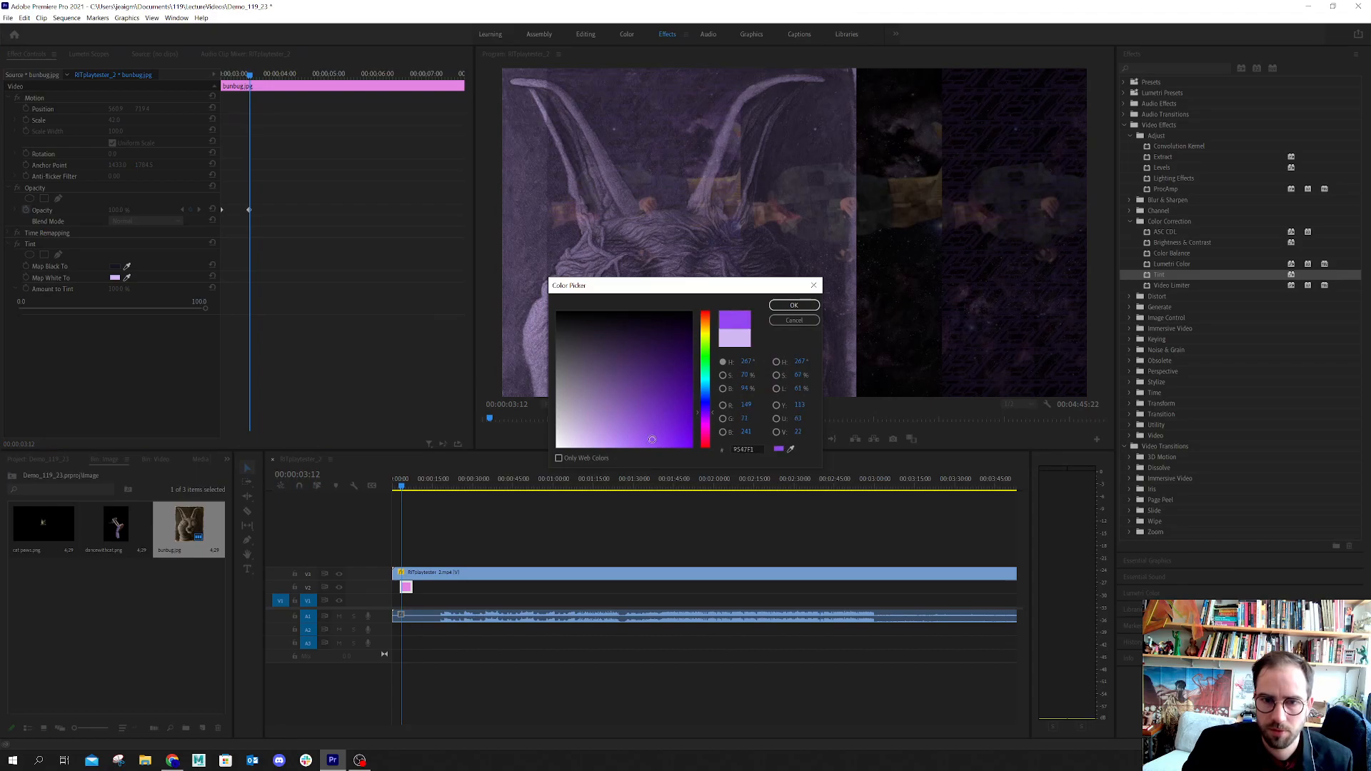
{"action": "left_click", "coordinate": [779, 307]}
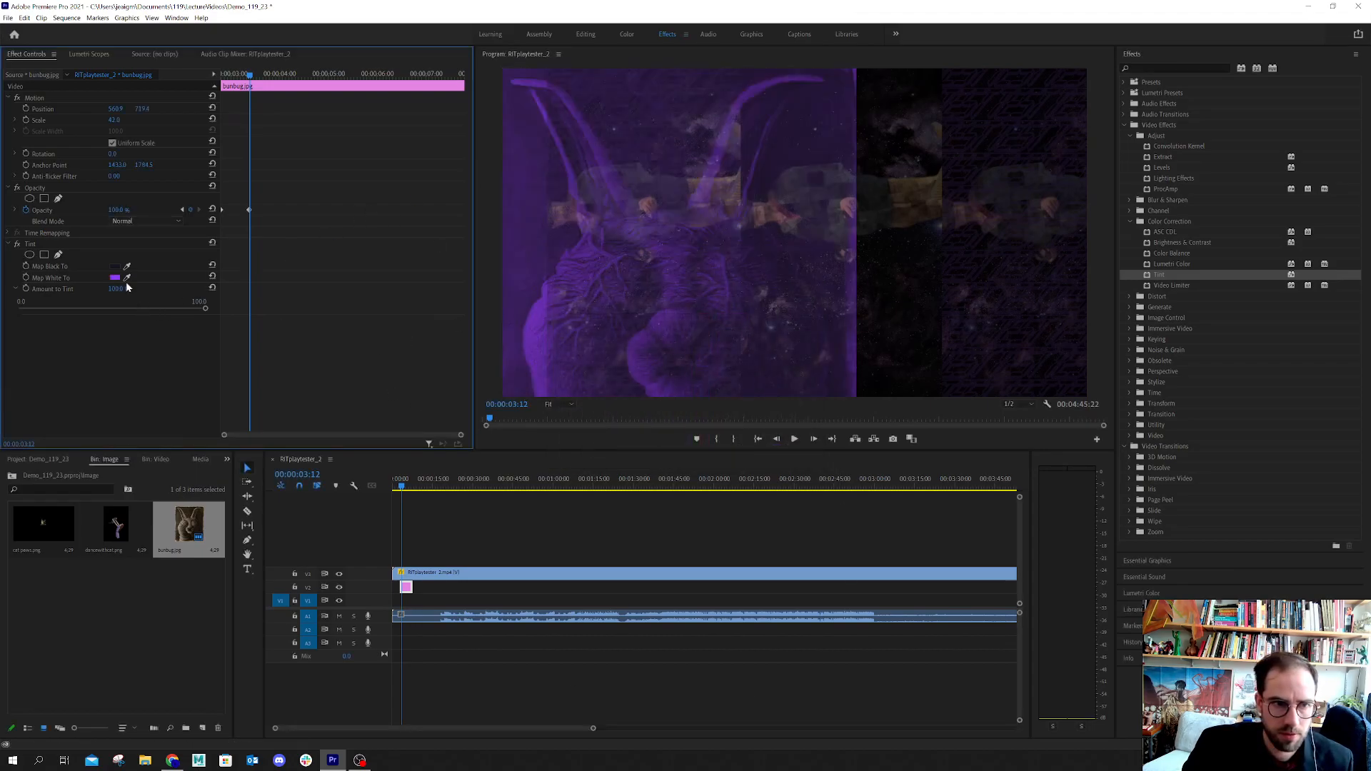
{"action": "left_click_drag", "start_coordinate": [113, 288], "coordinate": [102, 288]}
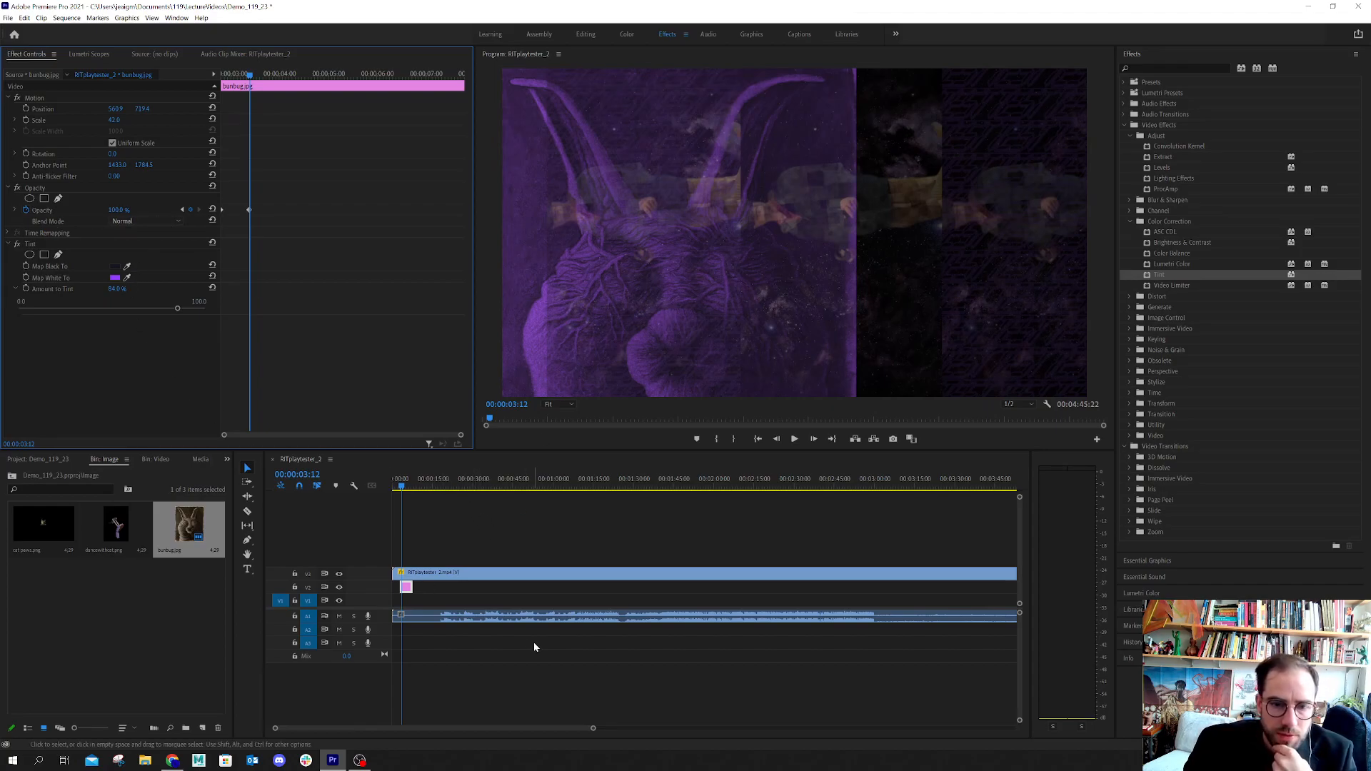
Preview the image's fade-in and move its 100% Opacity keyframe forward in time to lengthen the fade
{"action": "left_click", "coordinate": [396, 486]}
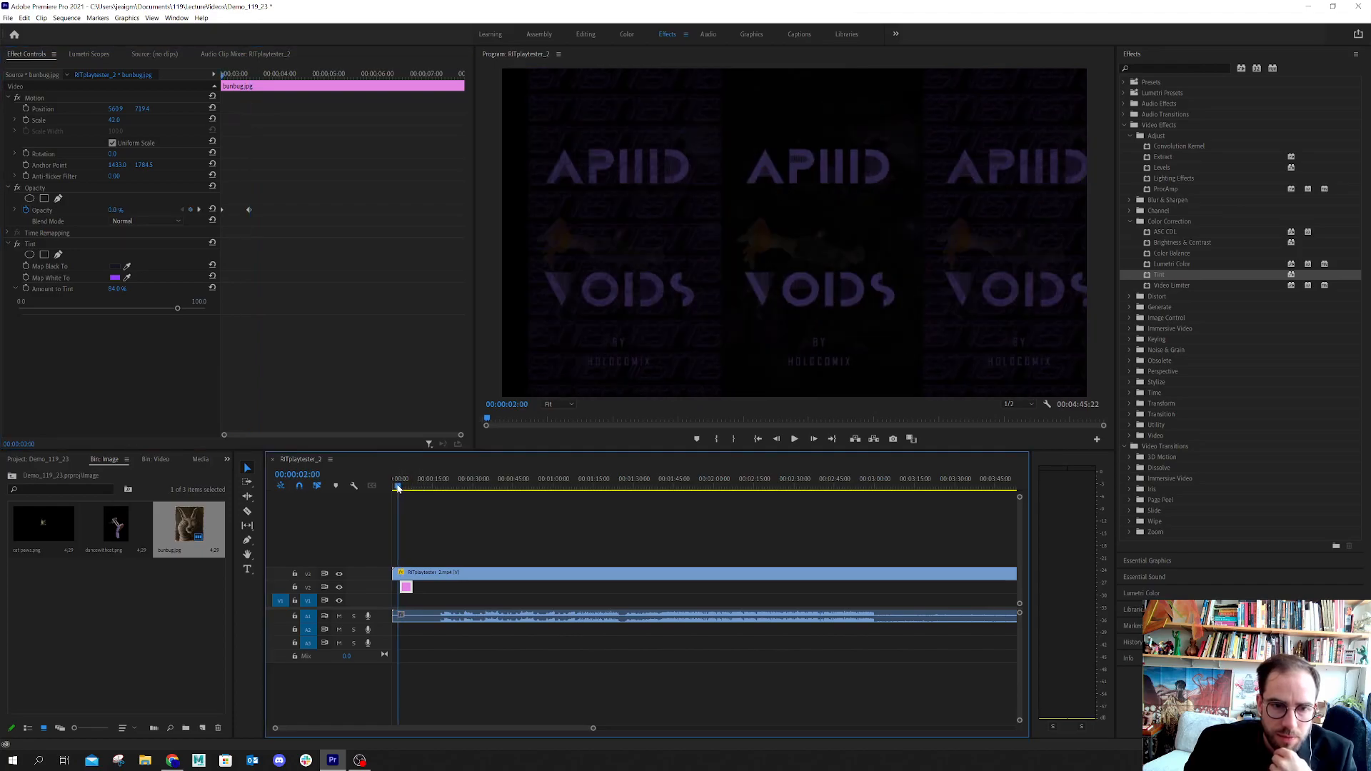
{"action": "left_click_drag", "start_coordinate": [395, 487], "coordinate": [401, 486]}
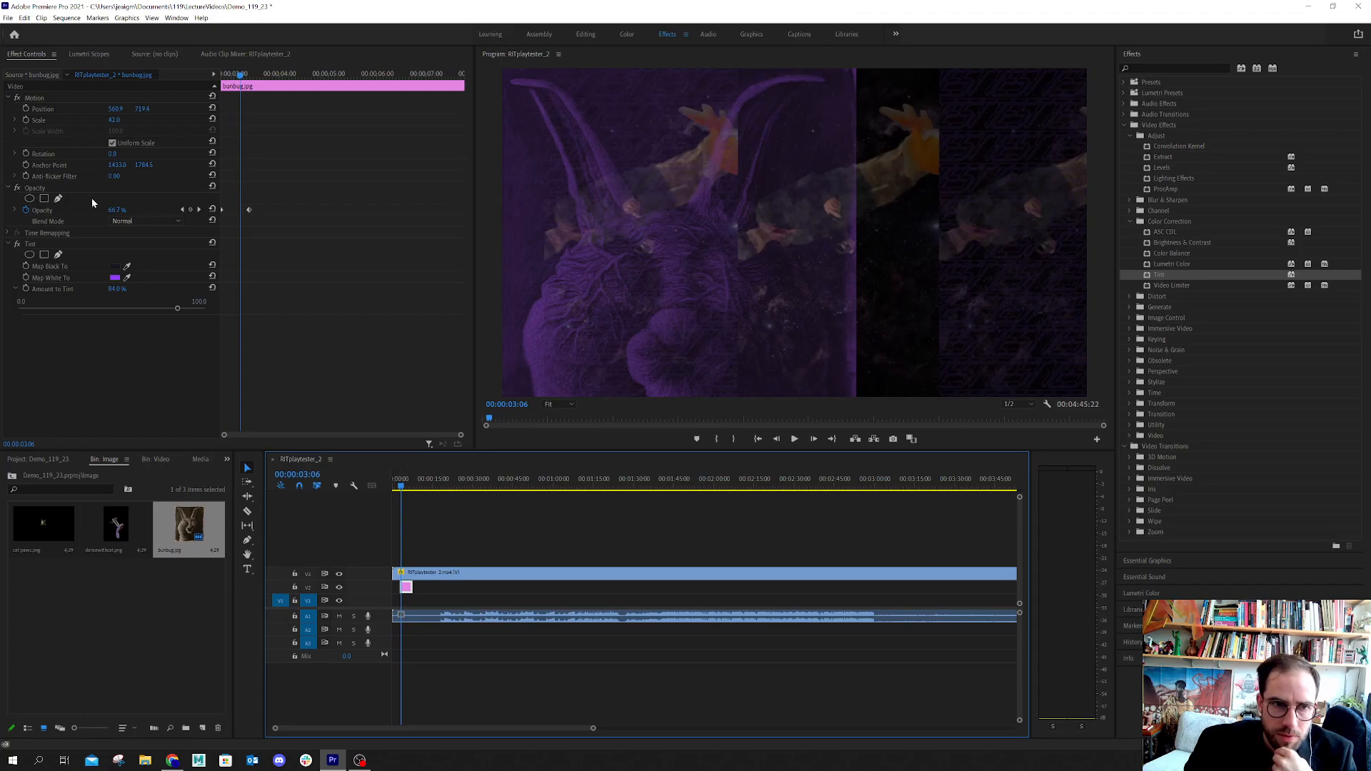
{"action": "left_click_drag", "start_coordinate": [247, 209], "coordinate": [263, 219]}
Preview the end of the image clip and extend the clip on V2 to end at 00:00:34:12
{"action": "left_click_drag", "start_coordinate": [240, 74], "coordinate": [477, 198]}
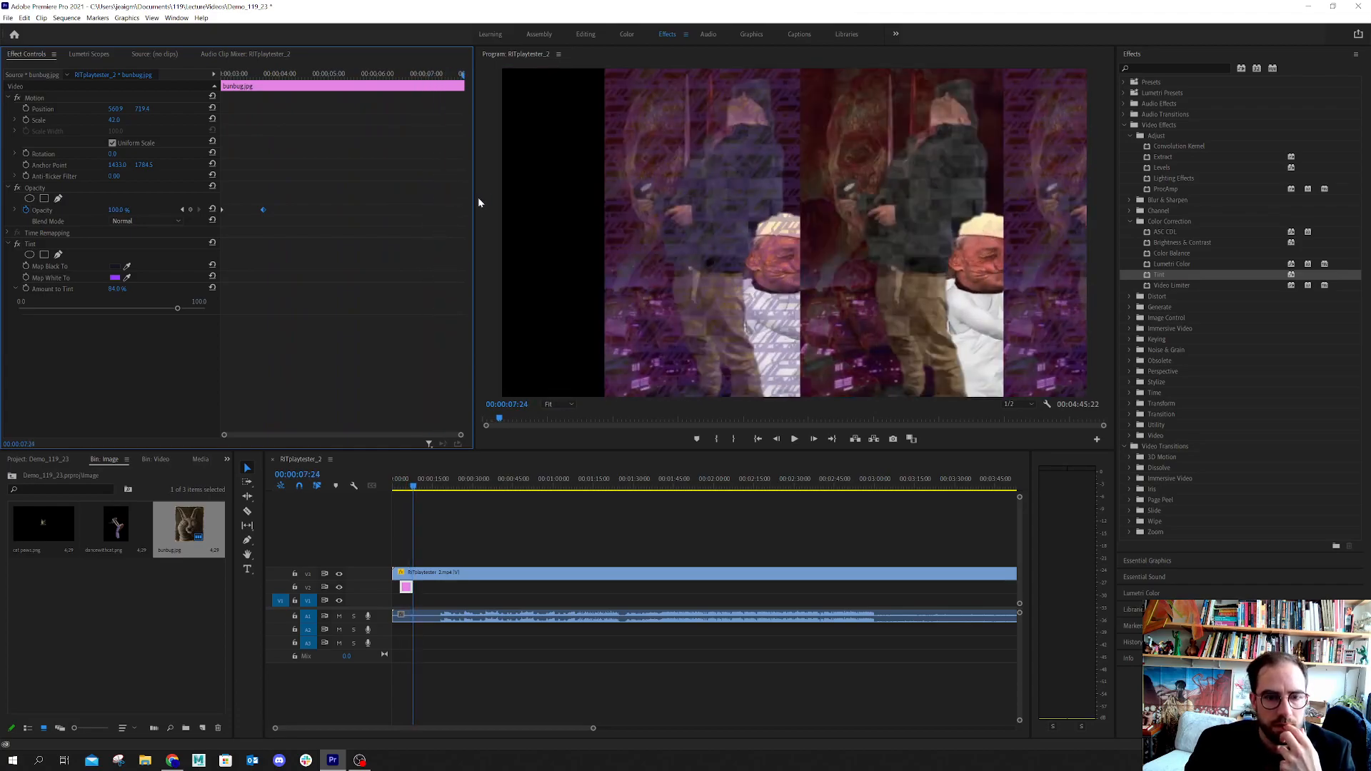
{"action": "left_click_drag", "start_coordinate": [473, 201], "coordinate": [457, 208]}
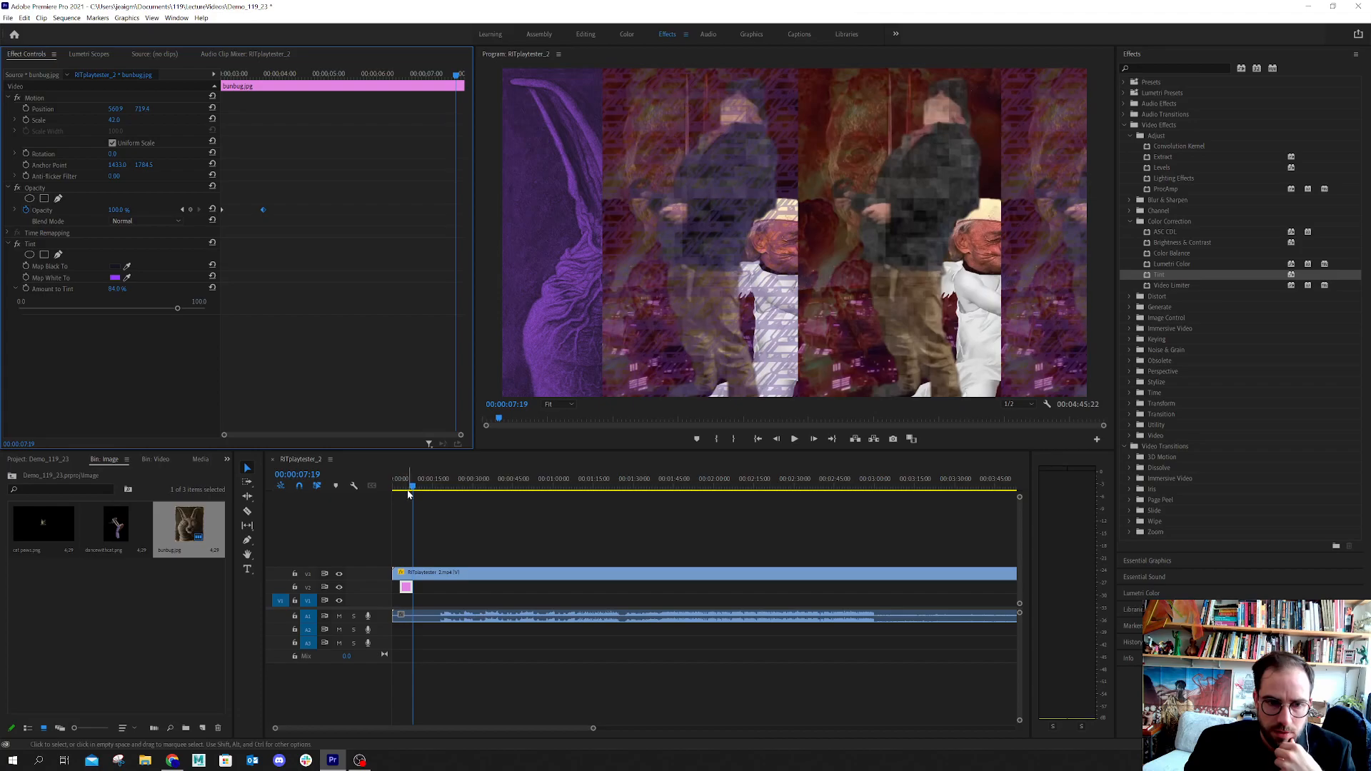
{"action": "left_click_drag", "start_coordinate": [414, 487], "coordinate": [485, 499]}
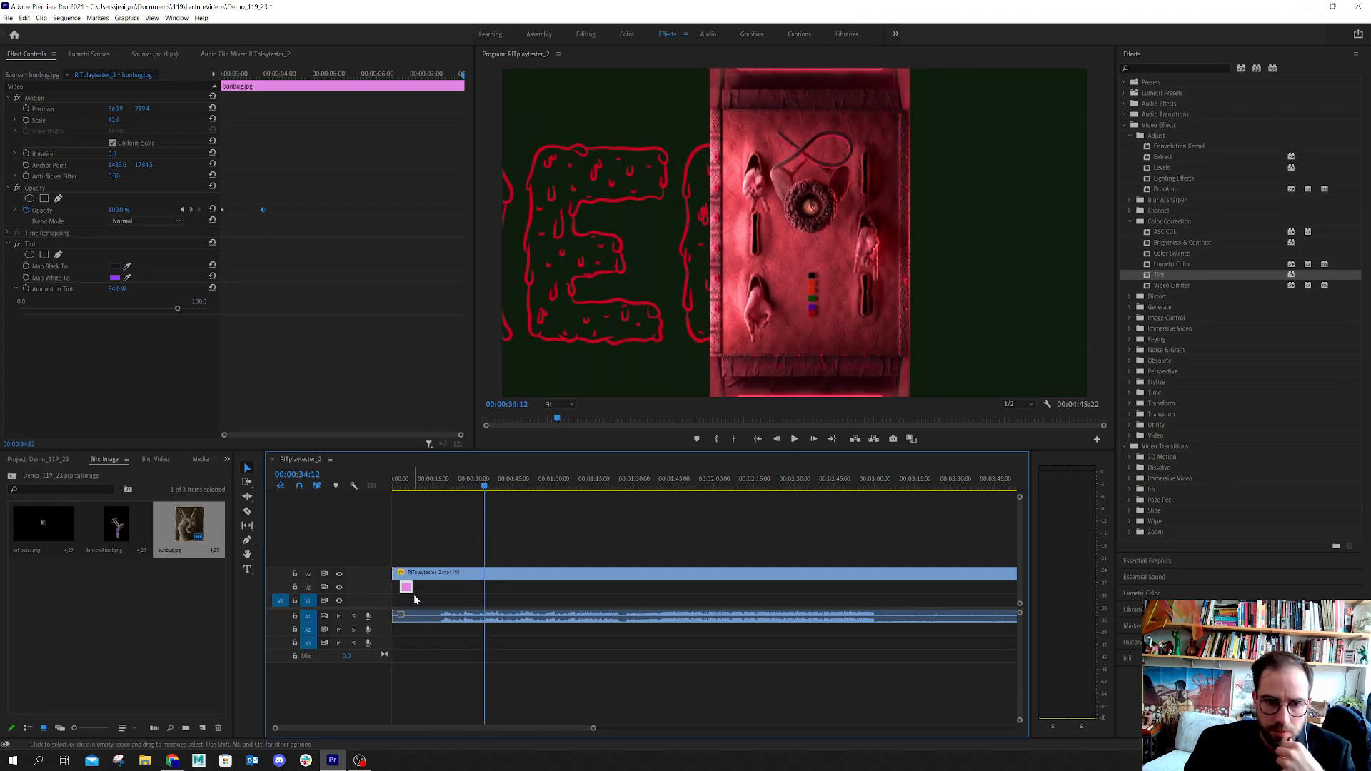
{"action": "left_click_drag", "start_coordinate": [412, 587], "coordinate": [483, 592]}
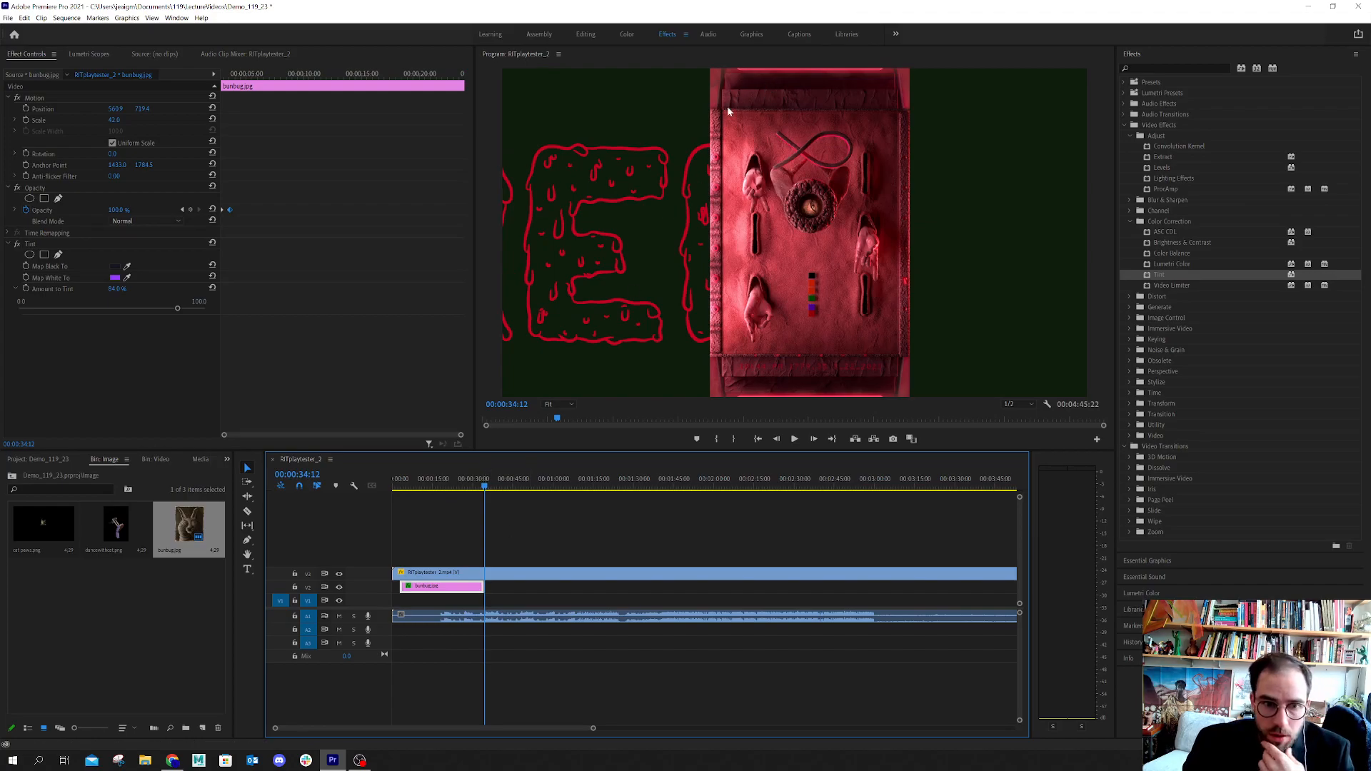
Save the project and move the playhead back to 00:00:31:18, near the end of the image clip
{"action": "left_click", "coordinate": [9, 17]}
{"action": "left_click", "coordinate": [22, 146]}
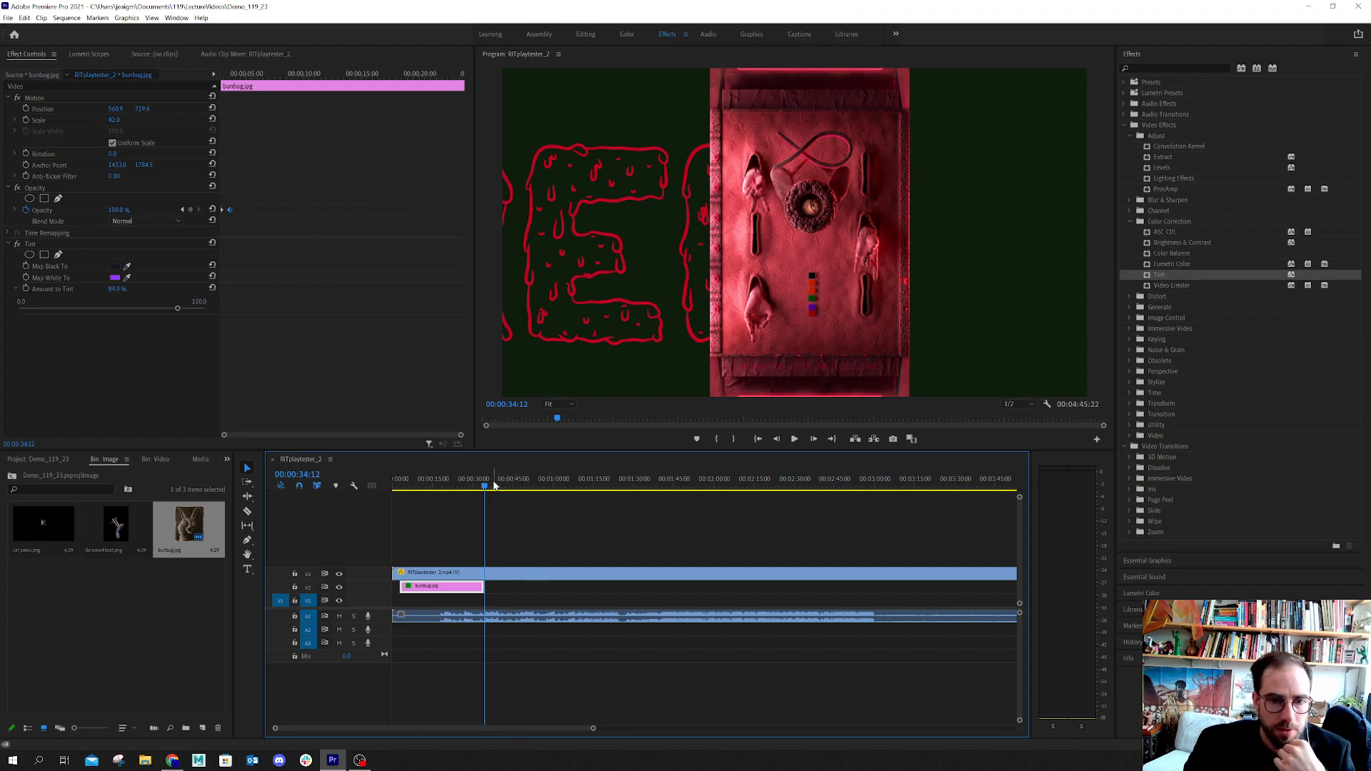
{"action": "left_click_drag", "start_coordinate": [484, 487], "coordinate": [475, 525]}
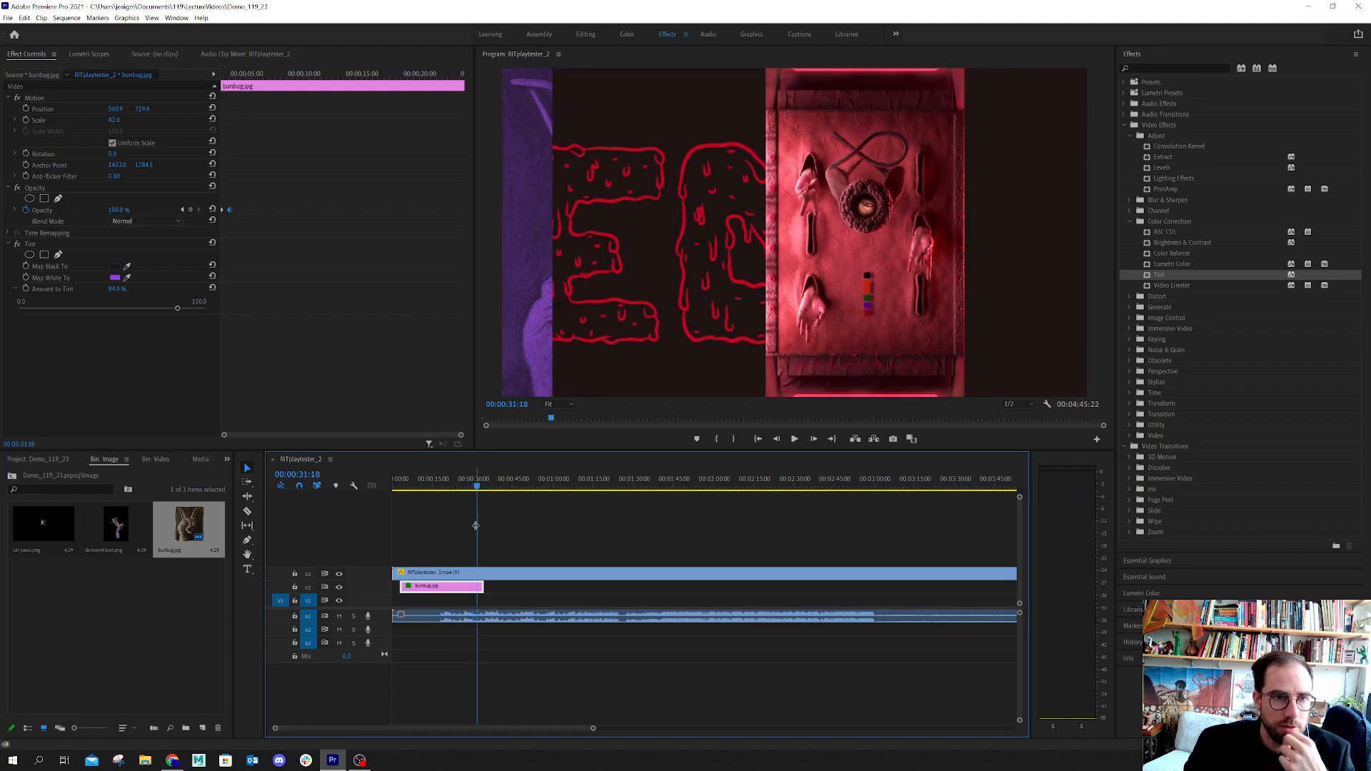
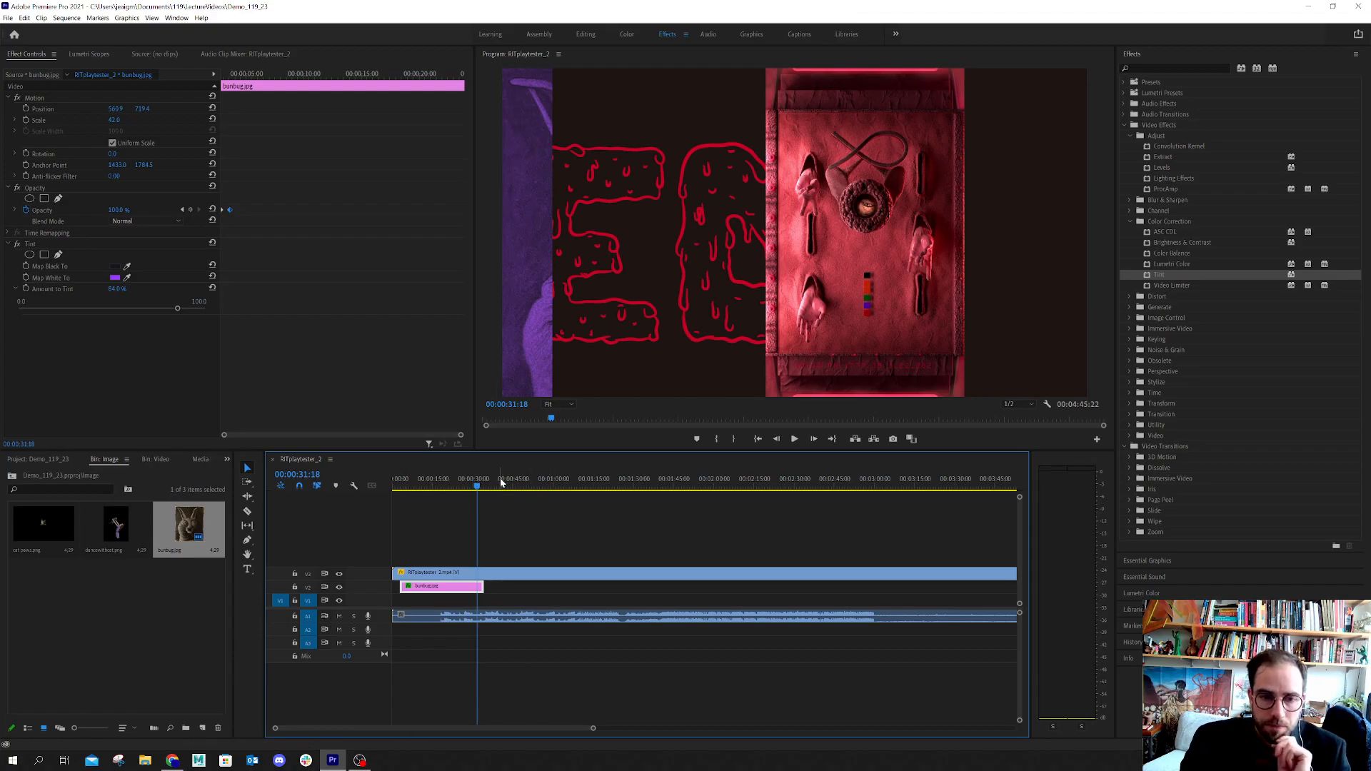
Split the video clip with its linked audio near 00:00:34:06, at the end of the image clip, using the Razor tool
{"action": "left_click", "coordinate": [479, 488]}
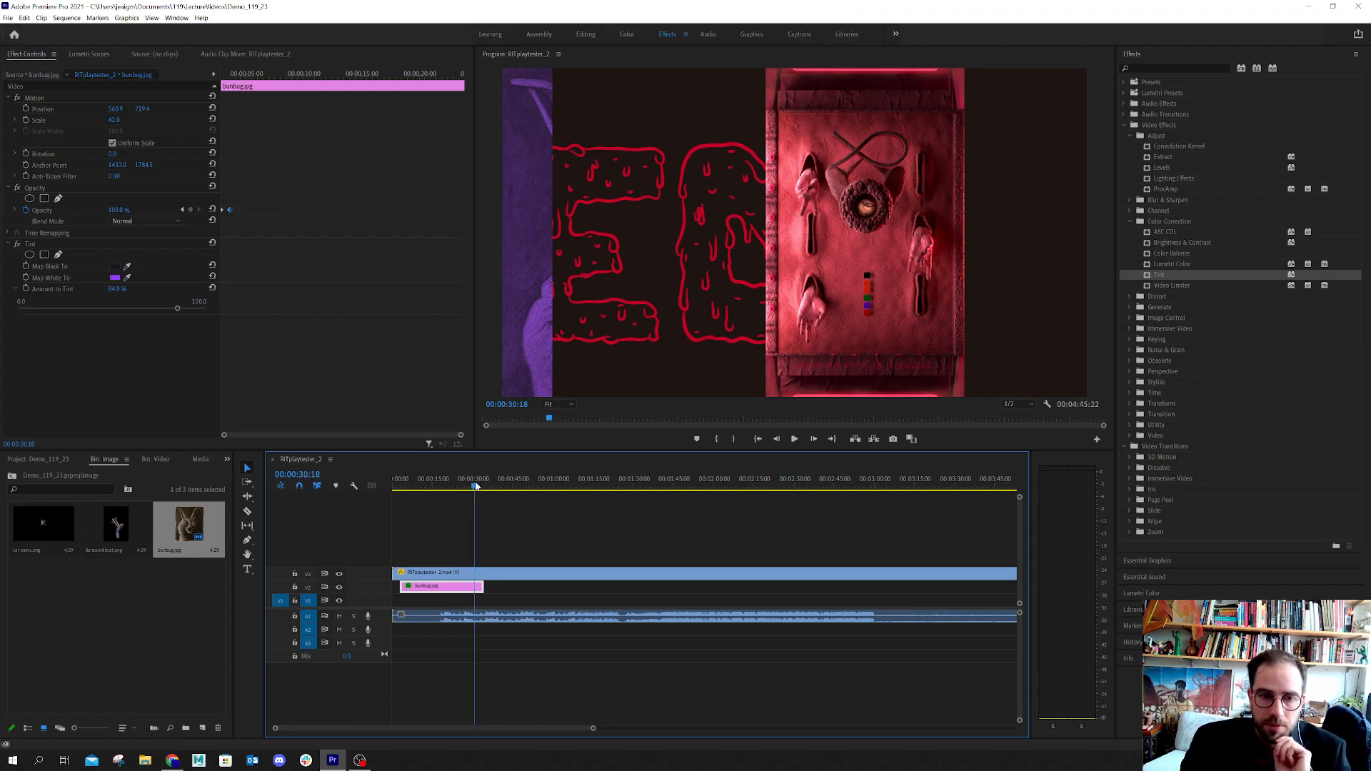
{"action": "left_click_drag", "start_coordinate": [478, 488], "coordinate": [495, 492]}
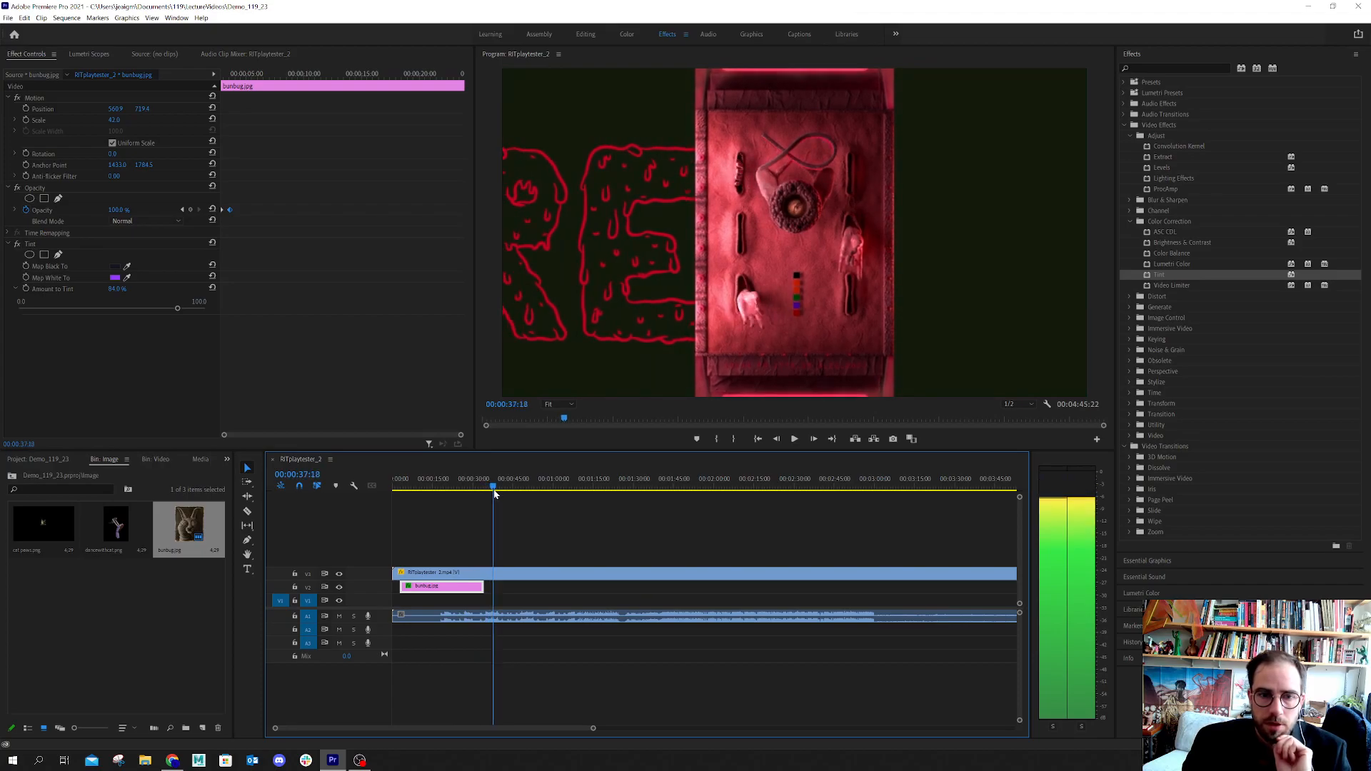
{"action": "left_click_drag", "start_coordinate": [495, 493], "coordinate": [485, 494]}
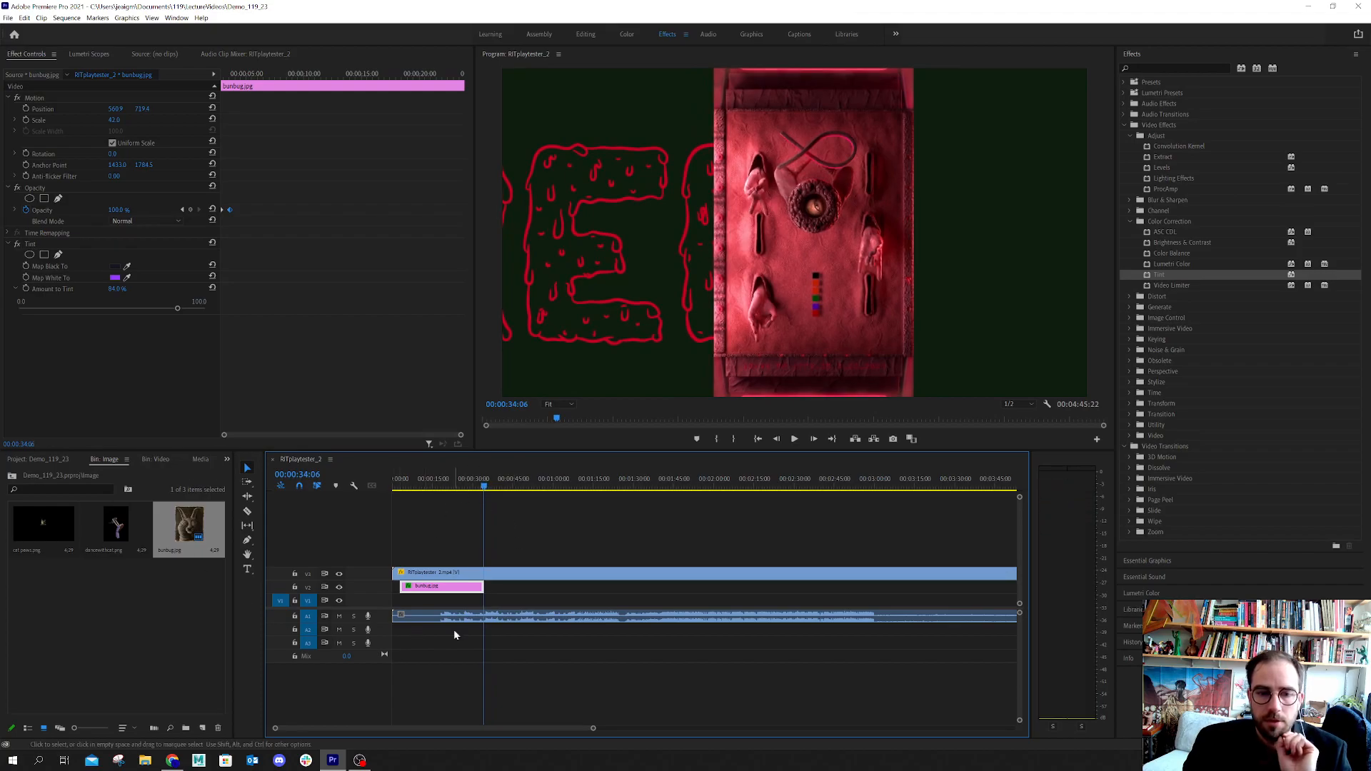
{"action": "left_click", "coordinate": [247, 513]}
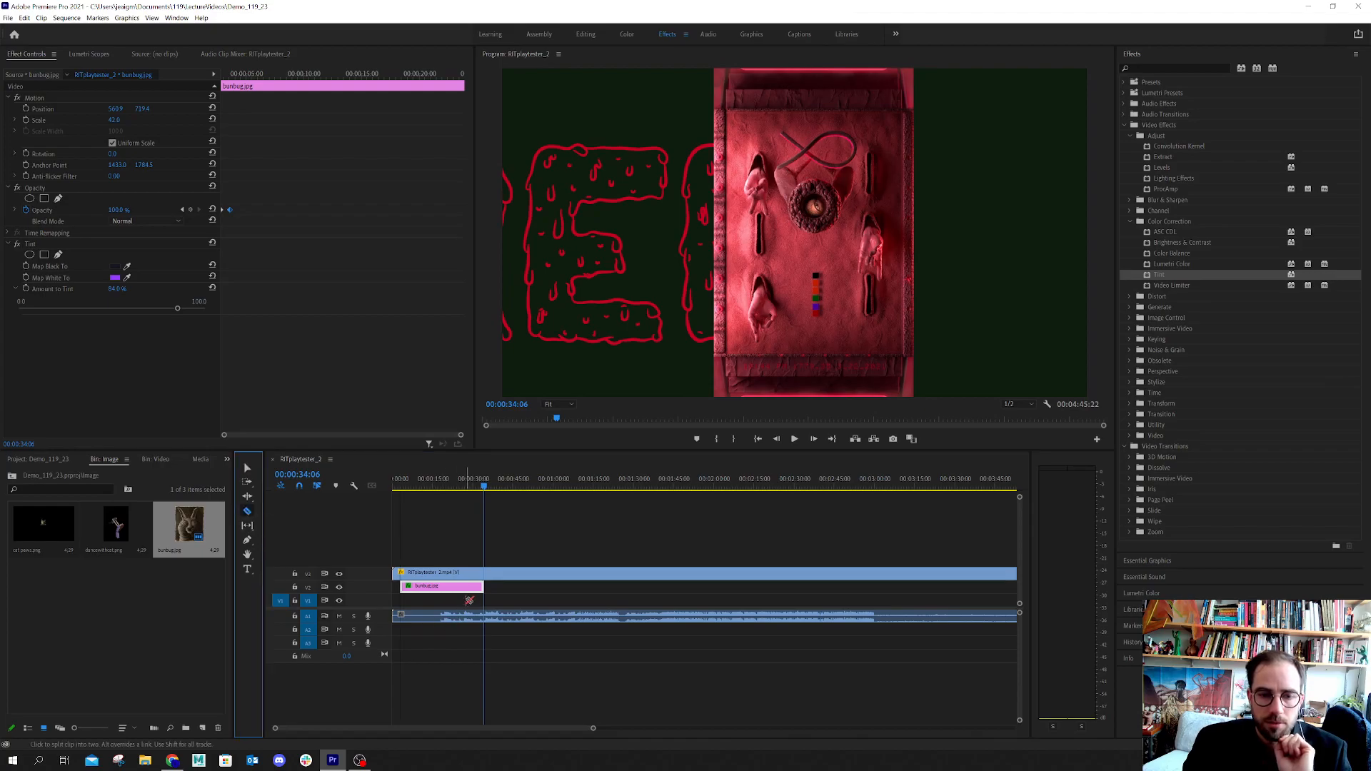
{"action": "left_click", "coordinate": [490, 576]}
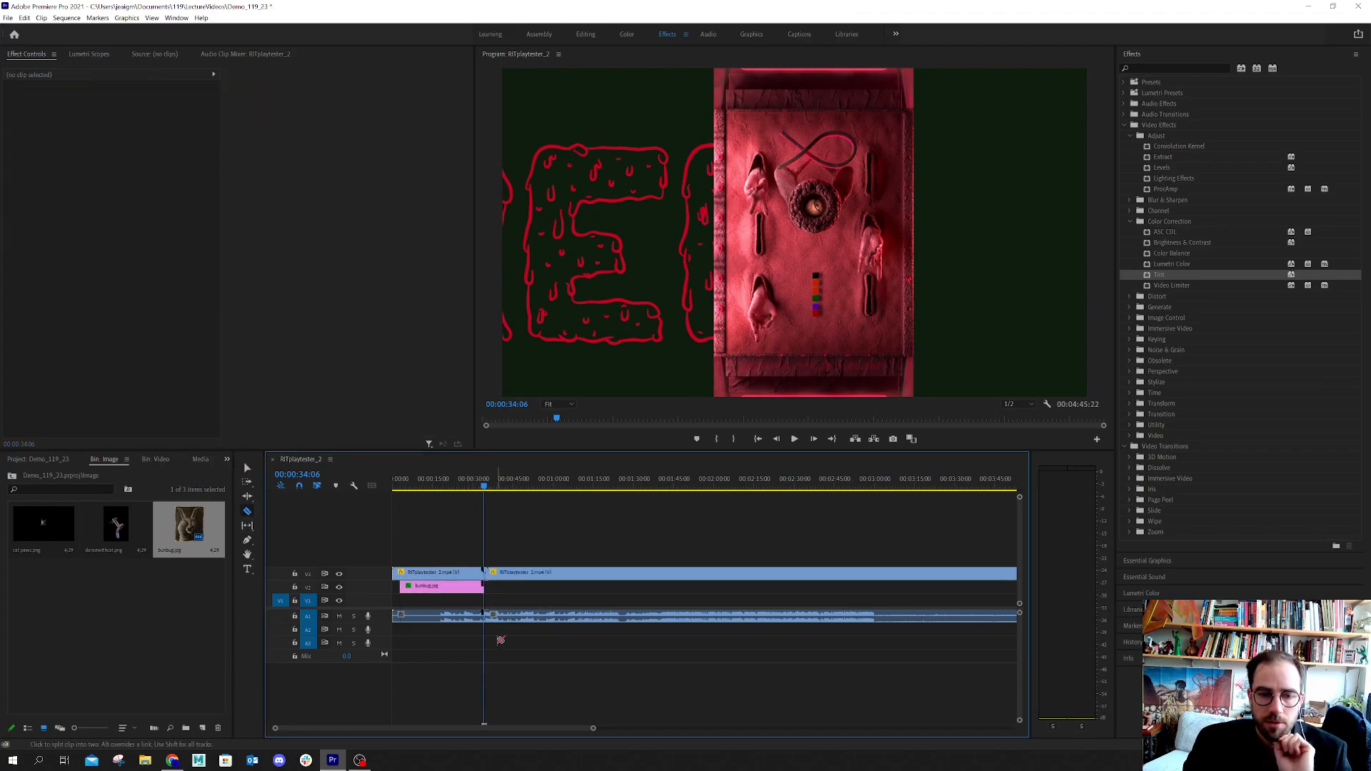
{"action": "left_click", "coordinate": [489, 616]}
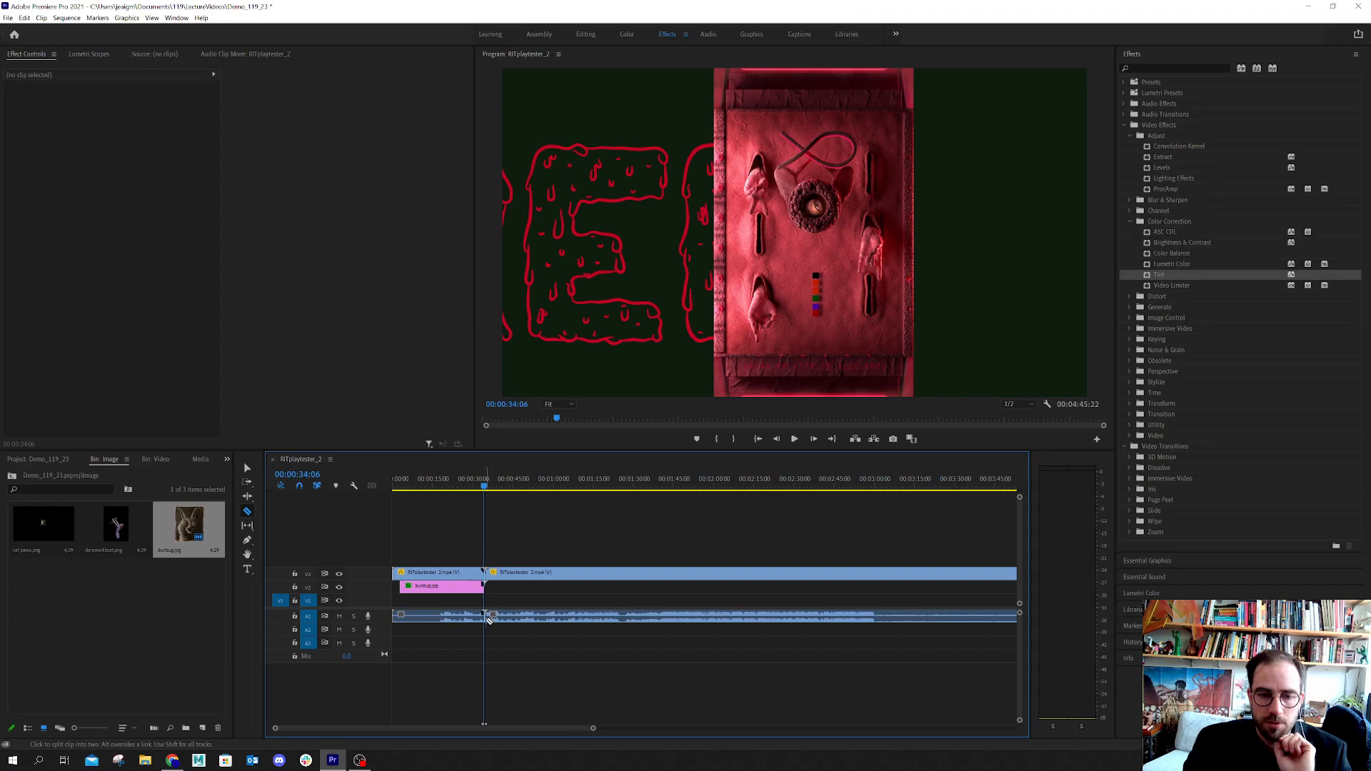
{"action": "left_click", "coordinate": [247, 467]}
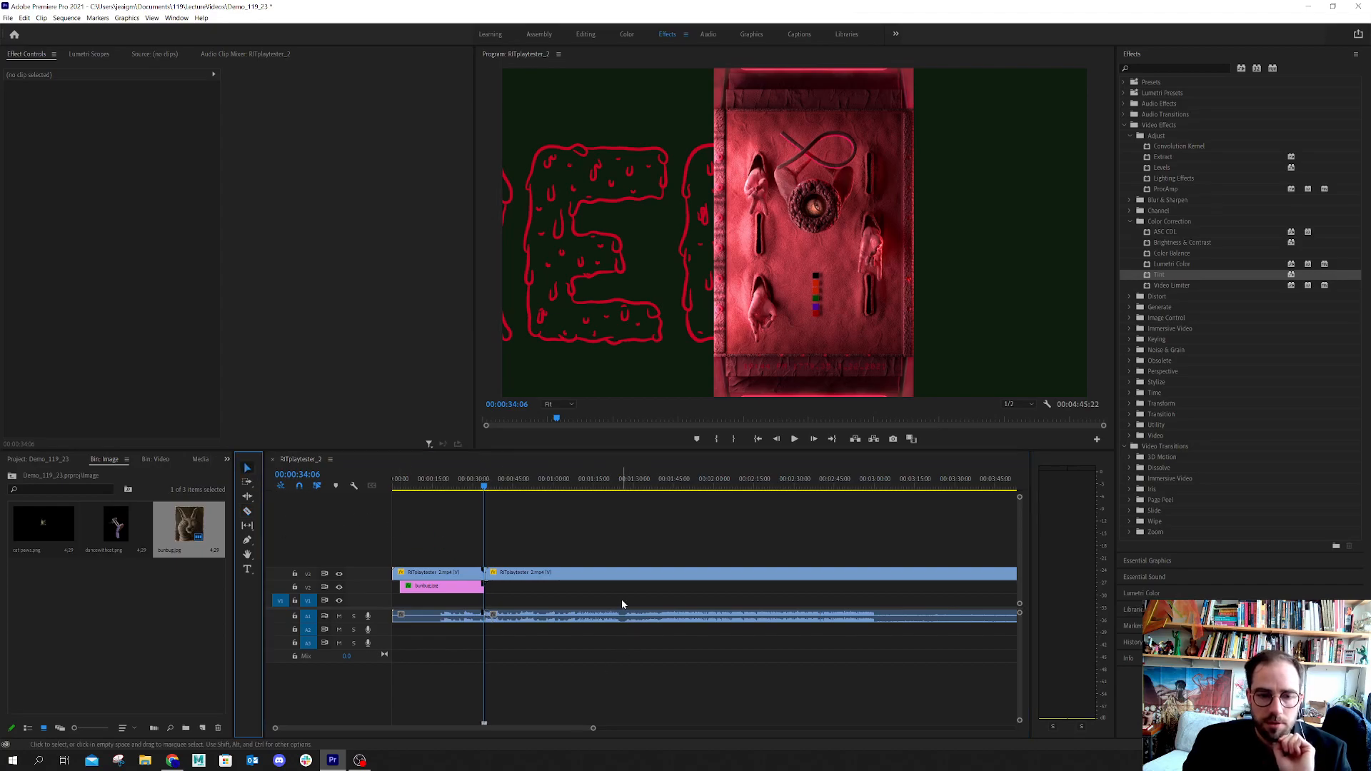
Shift the second video segment about five seconds later and place dancewithcat.png in the gap on V3
{"action": "left_click", "coordinate": [567, 576]}
{"action": "left_click_drag", "start_coordinate": [553, 574], "coordinate": [568, 579]}
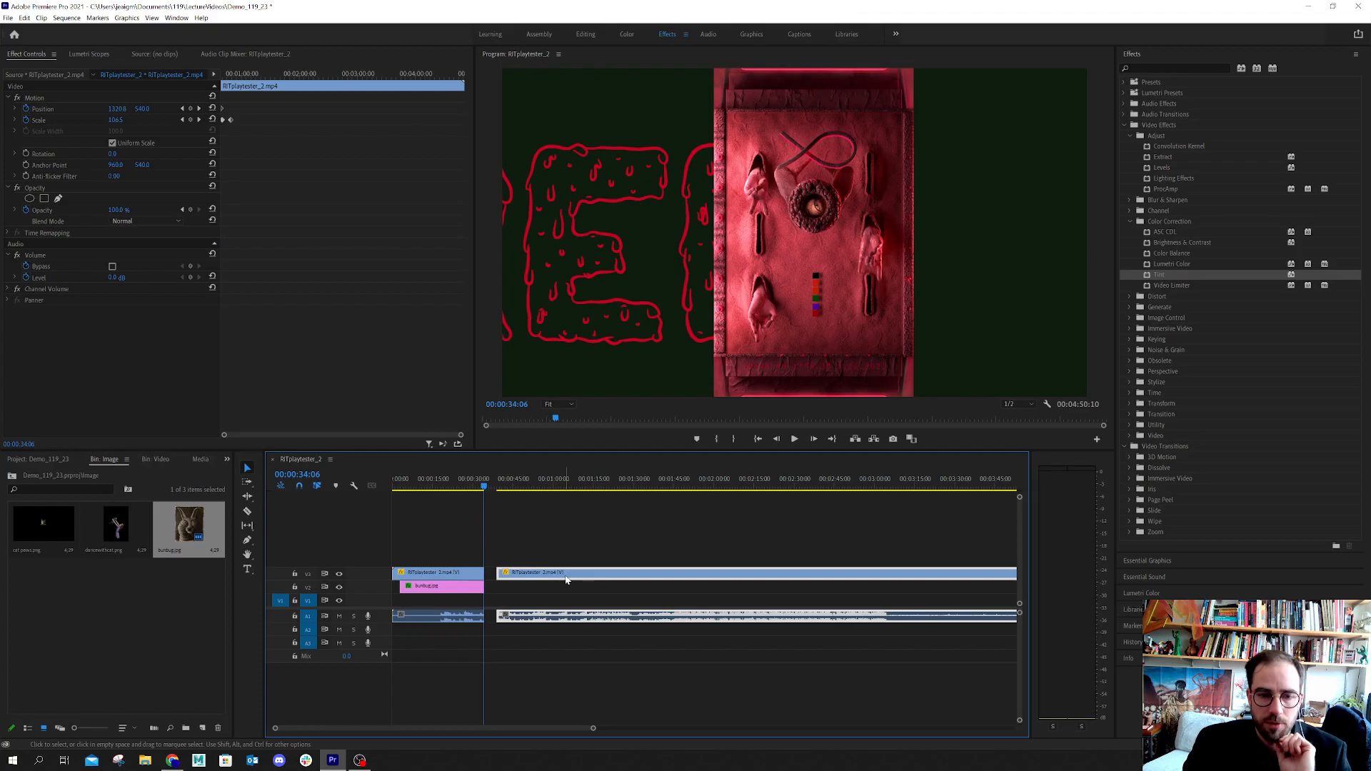
{"action": "left_click", "coordinate": [118, 526]}
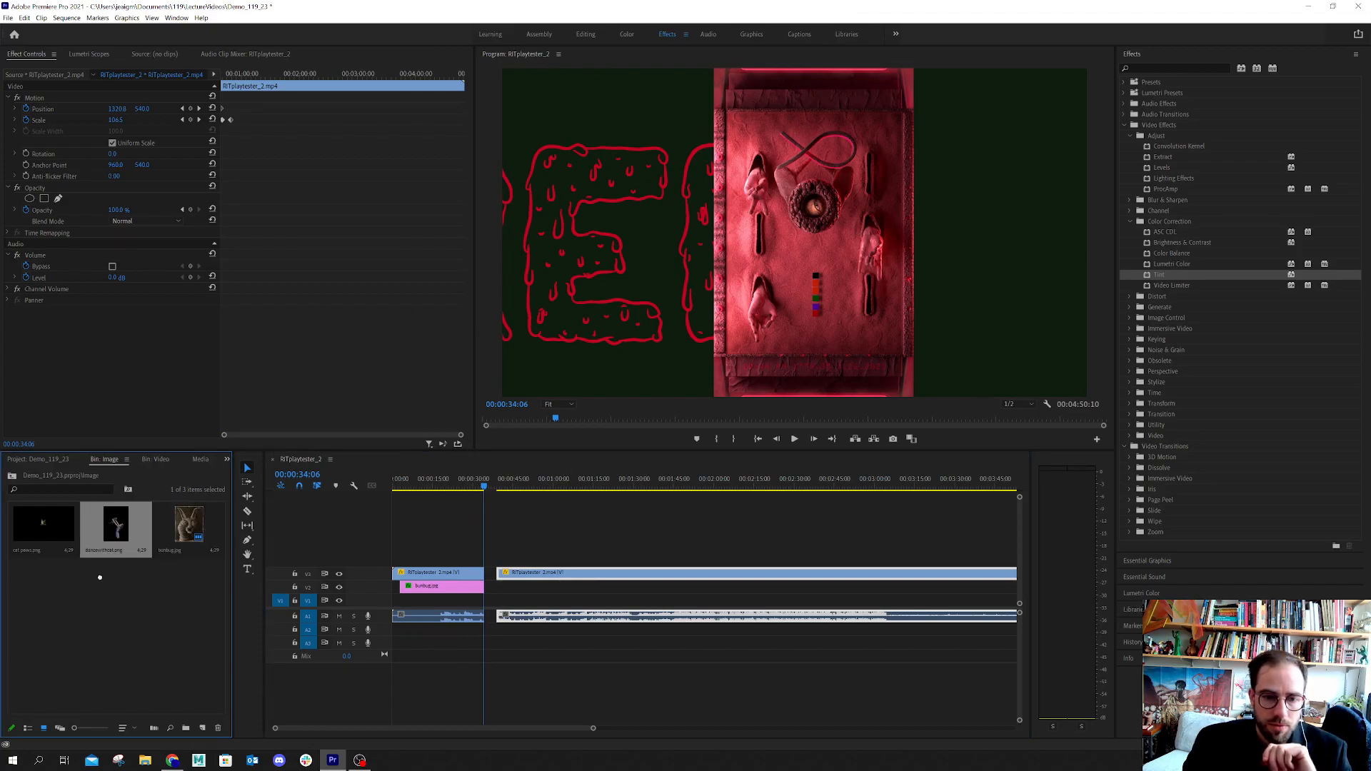
{"action": "left_click_drag", "start_coordinate": [204, 659], "coordinate": [486, 574]}
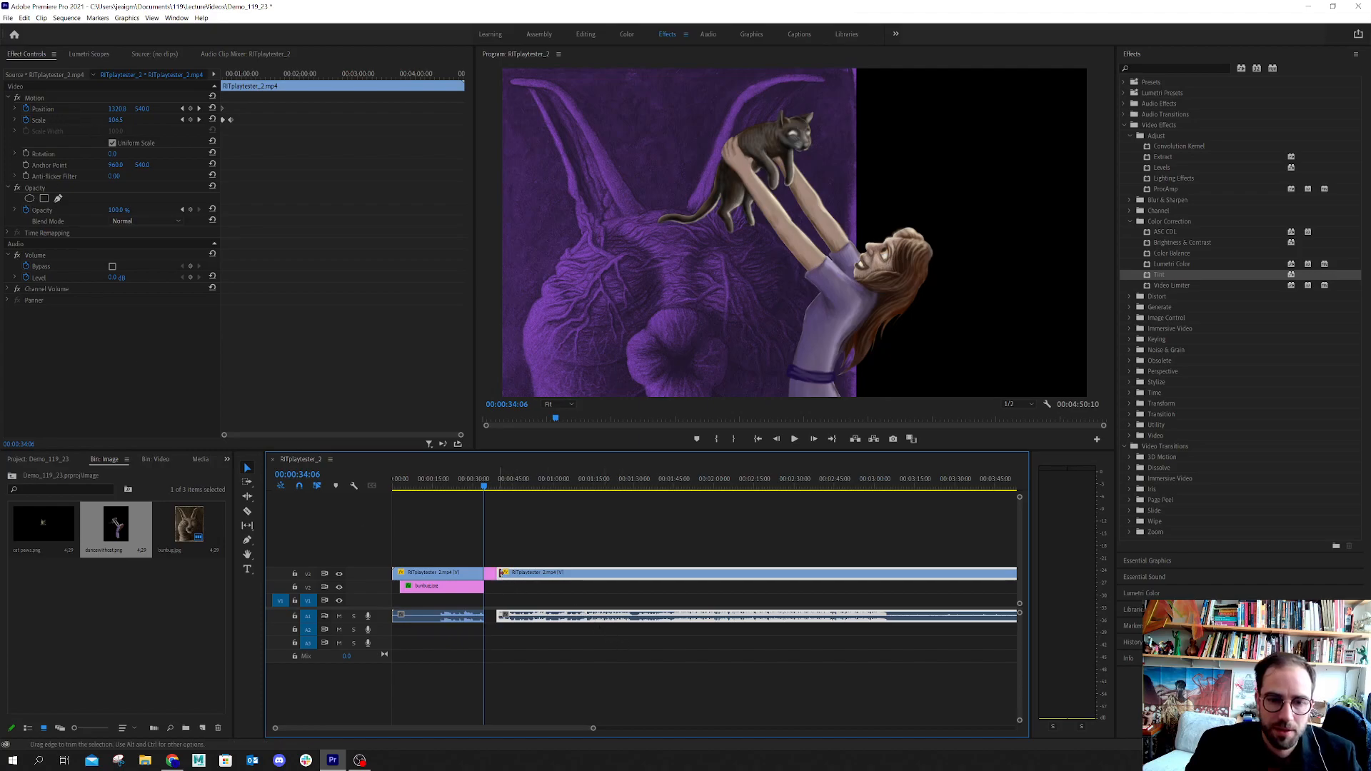
Scale the dancewithcat.png clip to 72 and keyframe its Opacity at 0% at the clip's start
{"action": "left_click", "coordinate": [490, 577]}
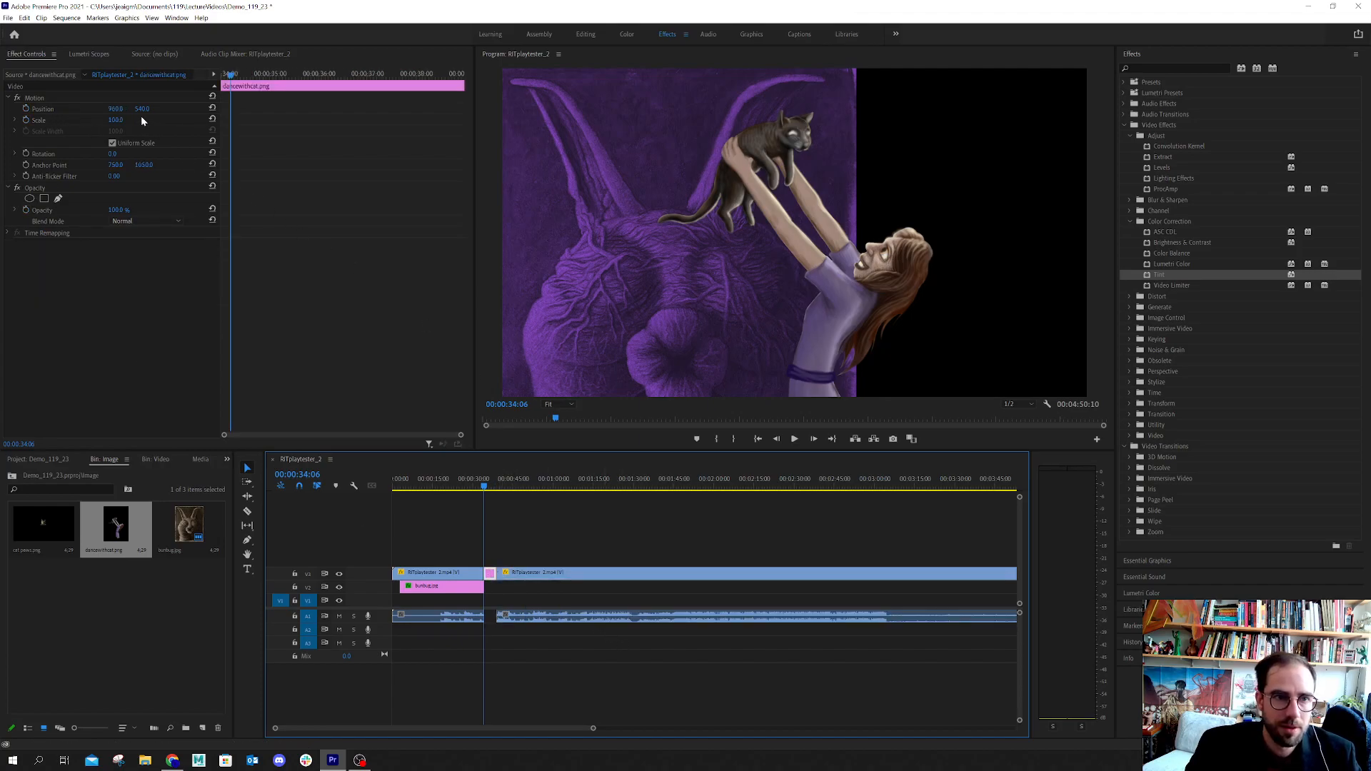
{"action": "left_click_drag", "start_coordinate": [115, 121], "coordinate": [162, 137]}
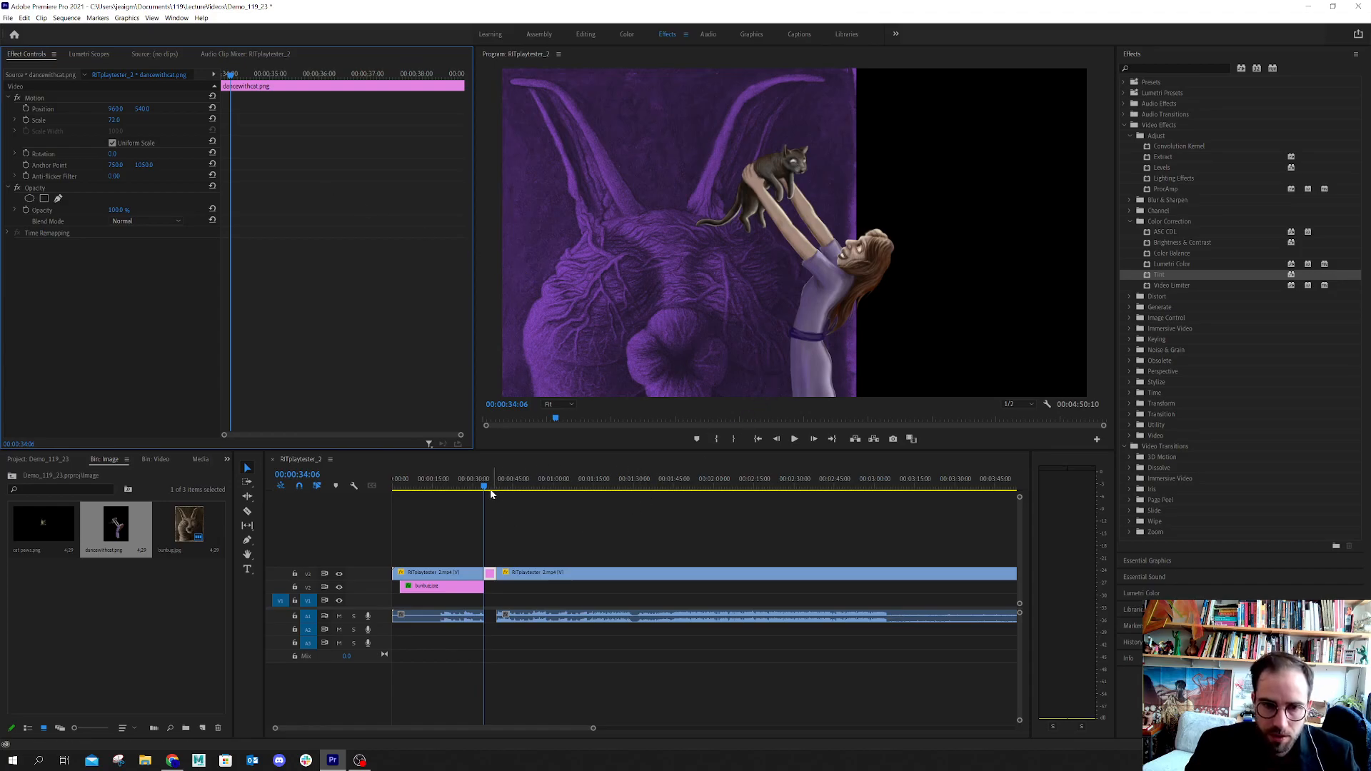
{"action": "left_click", "coordinate": [27, 211]}
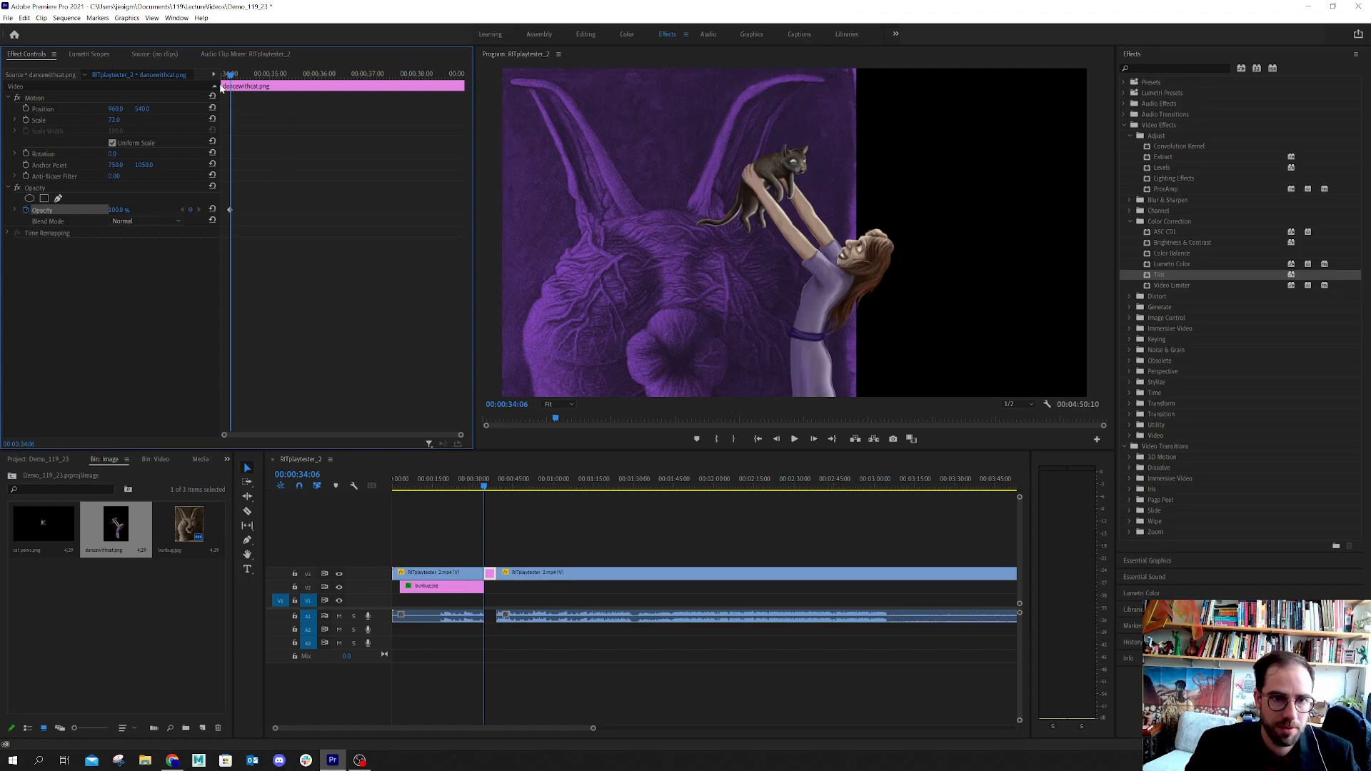
{"action": "left_click_drag", "start_coordinate": [118, 208], "coordinate": [68, 208]}
{"action": "left_click", "coordinate": [357, 156]}
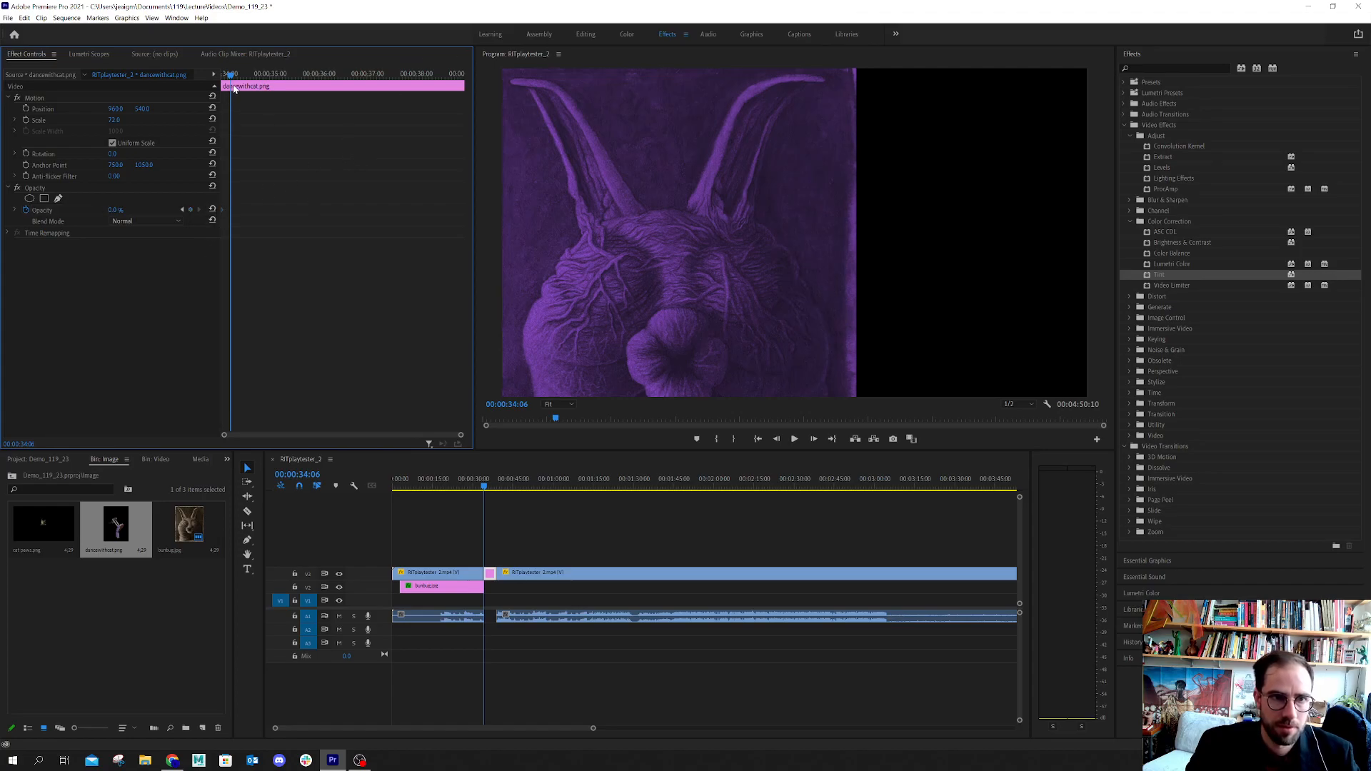
Add a 100% Opacity keyframe to the dancewithcat.png clip at 00:00:34:14 to complete its fade-in
{"action": "left_click_drag", "start_coordinate": [234, 77], "coordinate": [243, 79]}
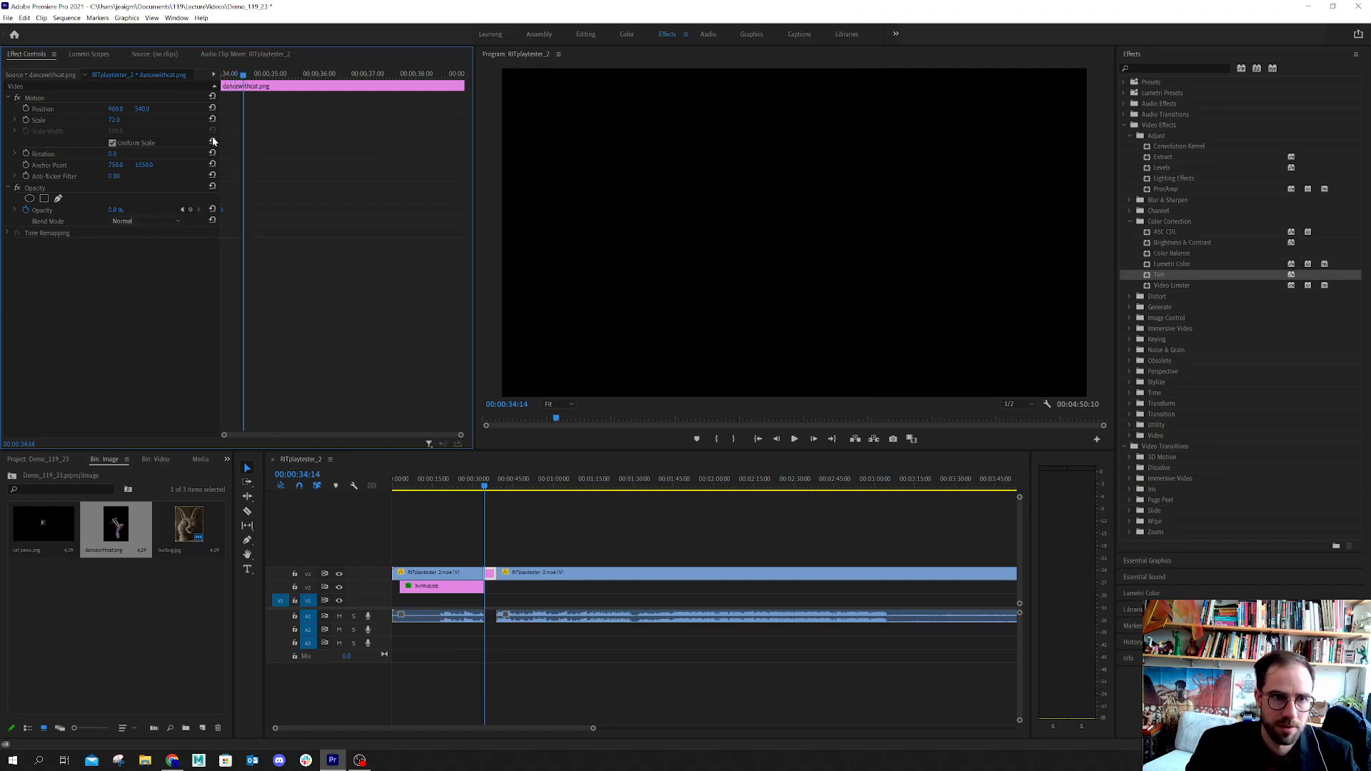
{"action": "left_click", "coordinate": [113, 210]}
{"action": "type", "text": "86"}
{"action": "key", "text": "Return"}
{"action": "type", "text": "100"}
{"action": "key", "text": "Return"}
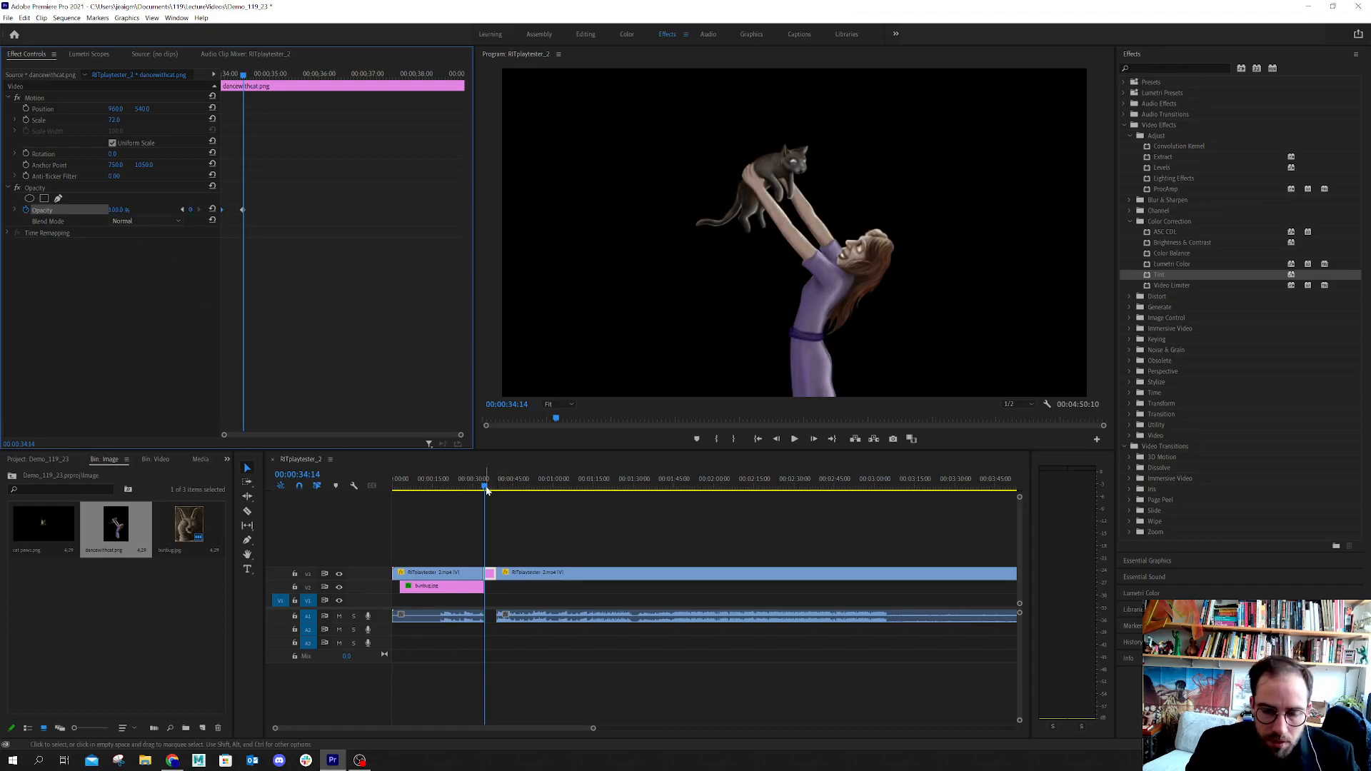
Apply a Dip to Black transition at the cut between the dancewithcat.png clip and the second video segment
{"action": "left_click_drag", "start_coordinate": [485, 488], "coordinate": [568, 543]}
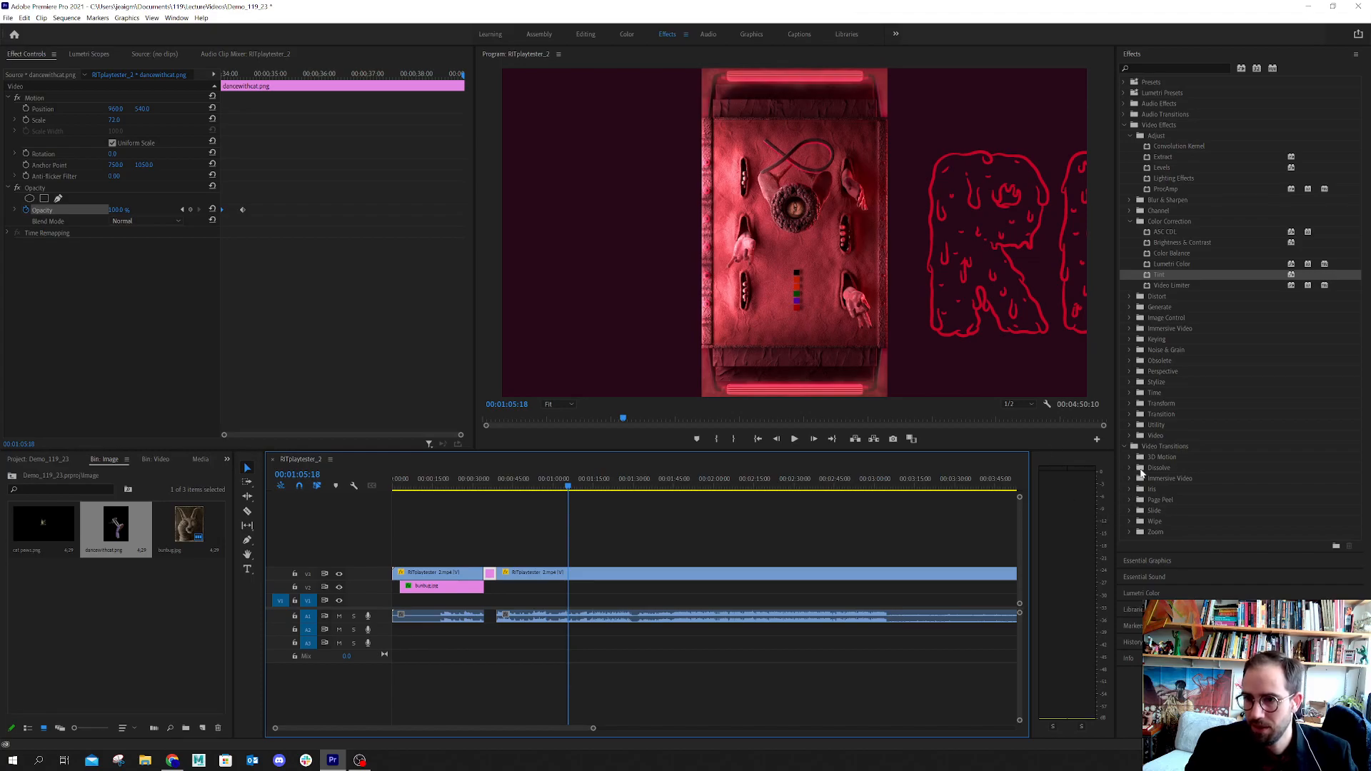
{"action": "left_click", "coordinate": [1130, 468]}
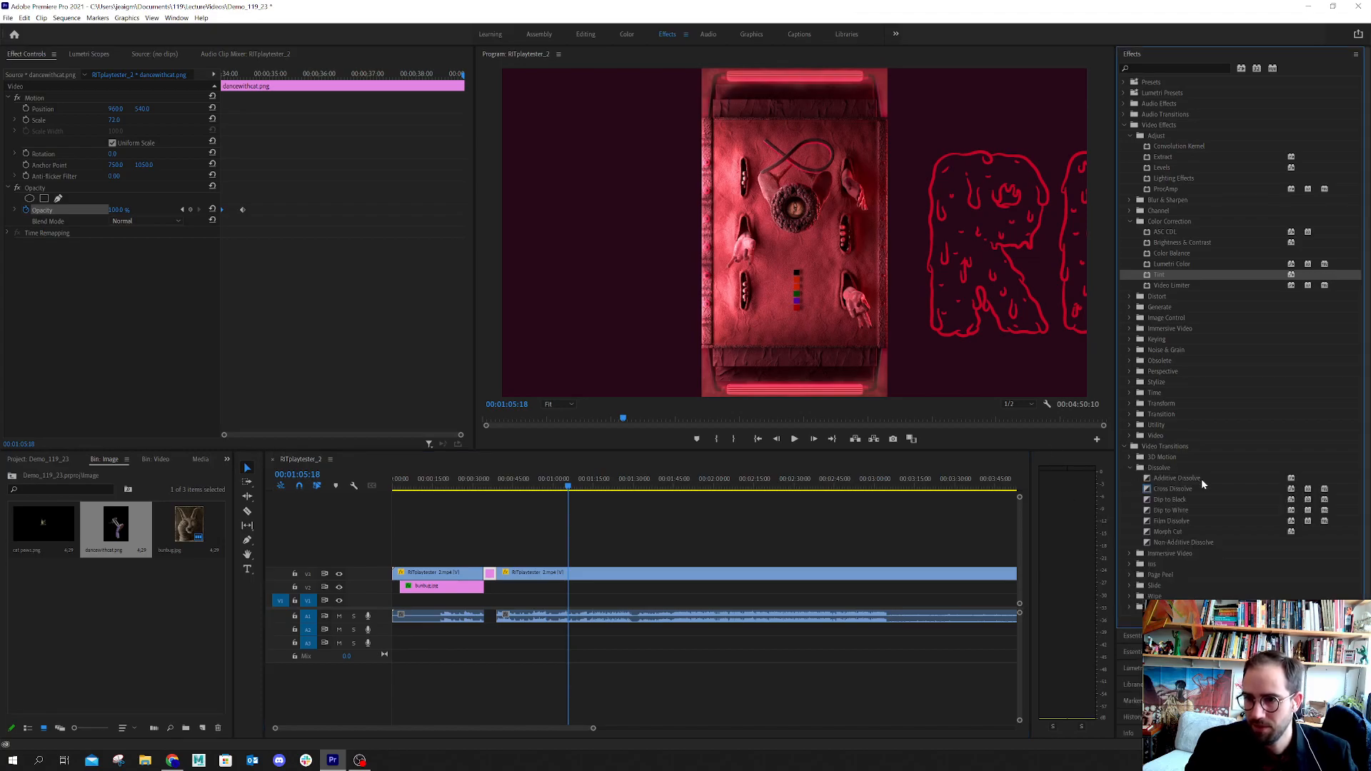
{"action": "left_click", "coordinate": [1165, 499]}
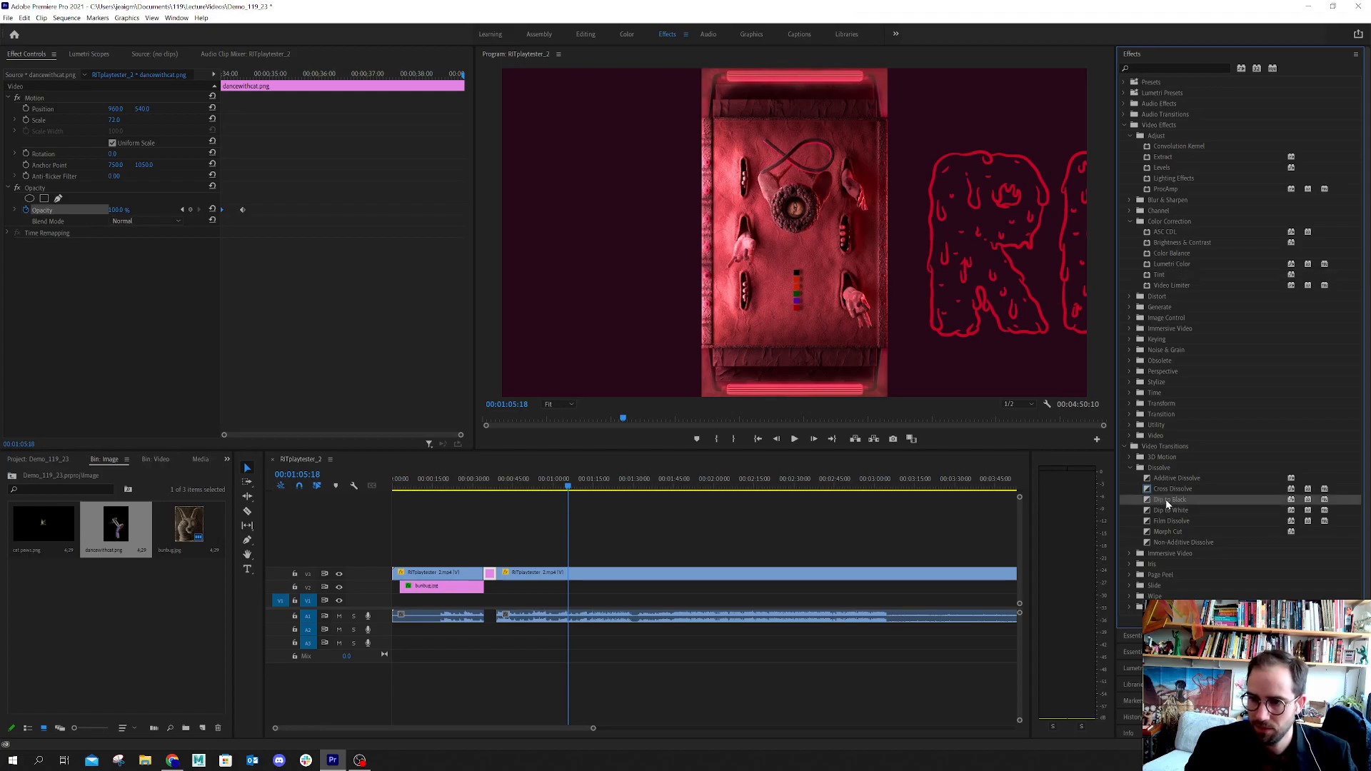
{"action": "left_click_drag", "start_coordinate": [1160, 503], "coordinate": [667, 620]}
{"action": "left_click_drag", "start_coordinate": [501, 571], "coordinate": [502, 573]}
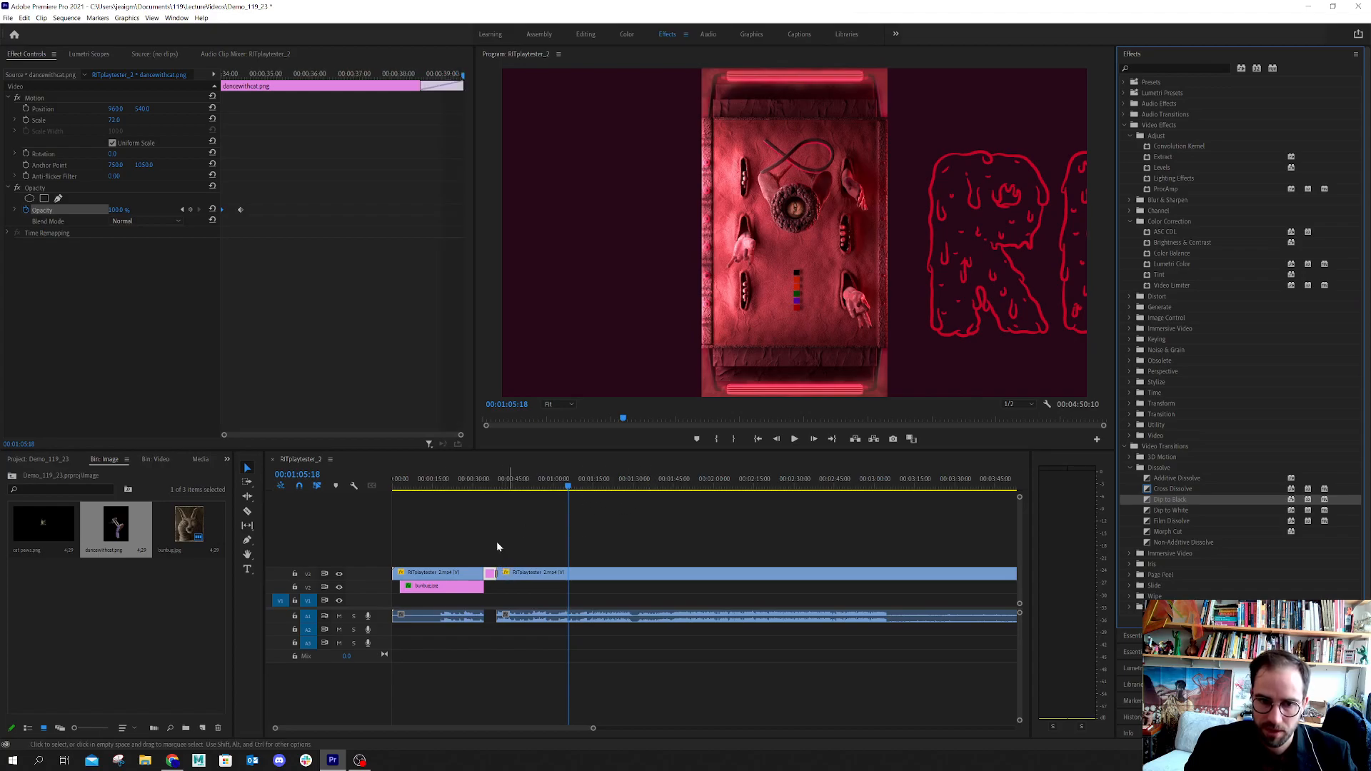
Preview the Dip to Black transition between dancewithcat.png and the second video segment, stopping the playhead at 00:00:39:00
{"action": "key", "text": "alt"}
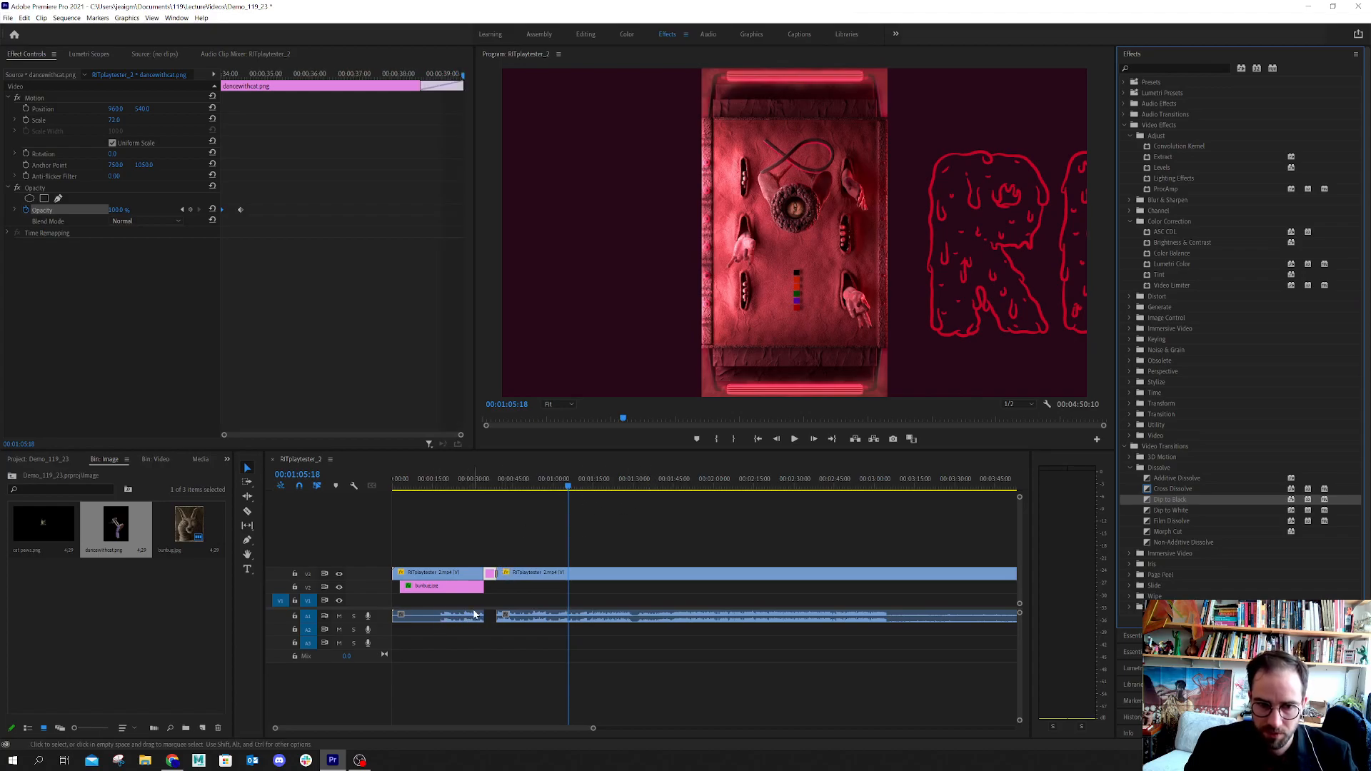
{"action": "scroll", "coordinate": [482, 622], "scroll_direction": "up", "scroll_amount": 3}
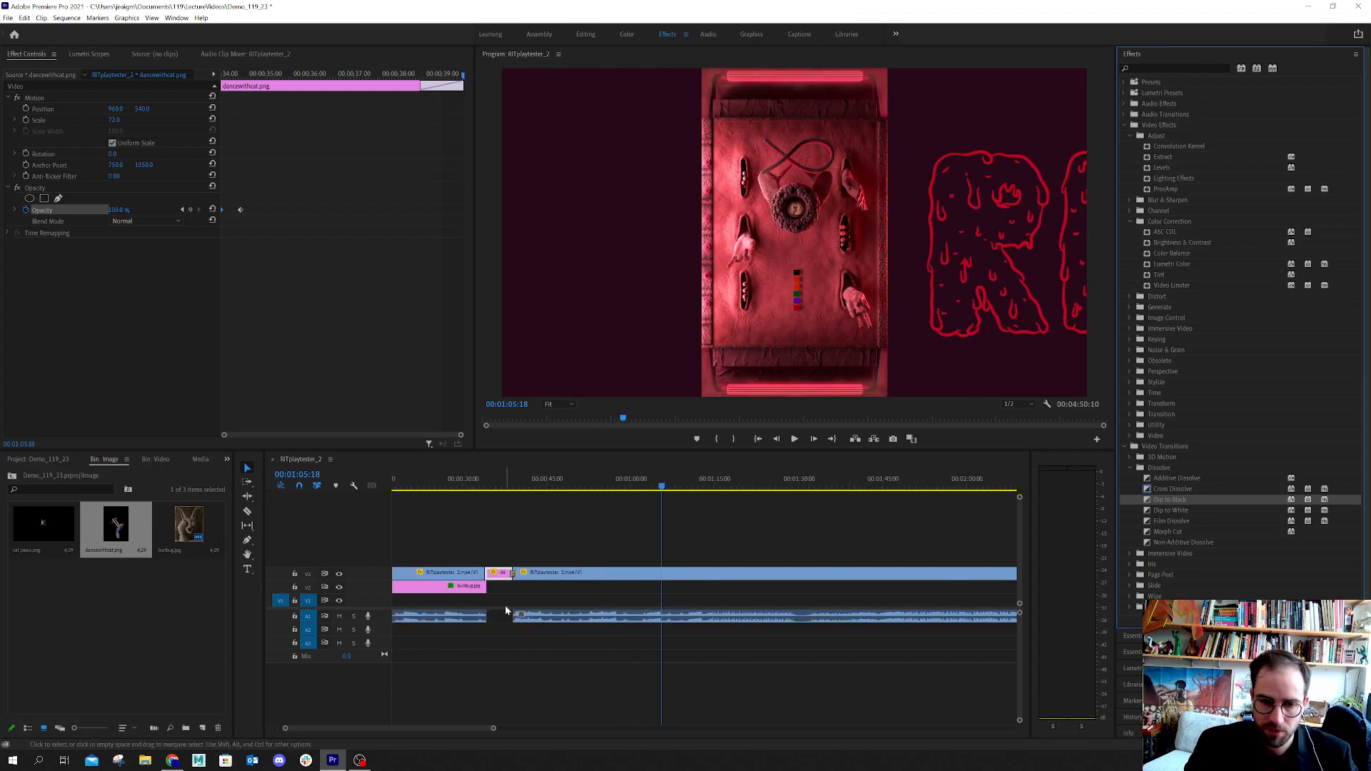
{"action": "scroll", "coordinate": [504, 605], "scroll_direction": "up", "scroll_amount": 3}
{"action": "scroll", "coordinate": [508, 611], "scroll_direction": "up", "scroll_amount": 3}
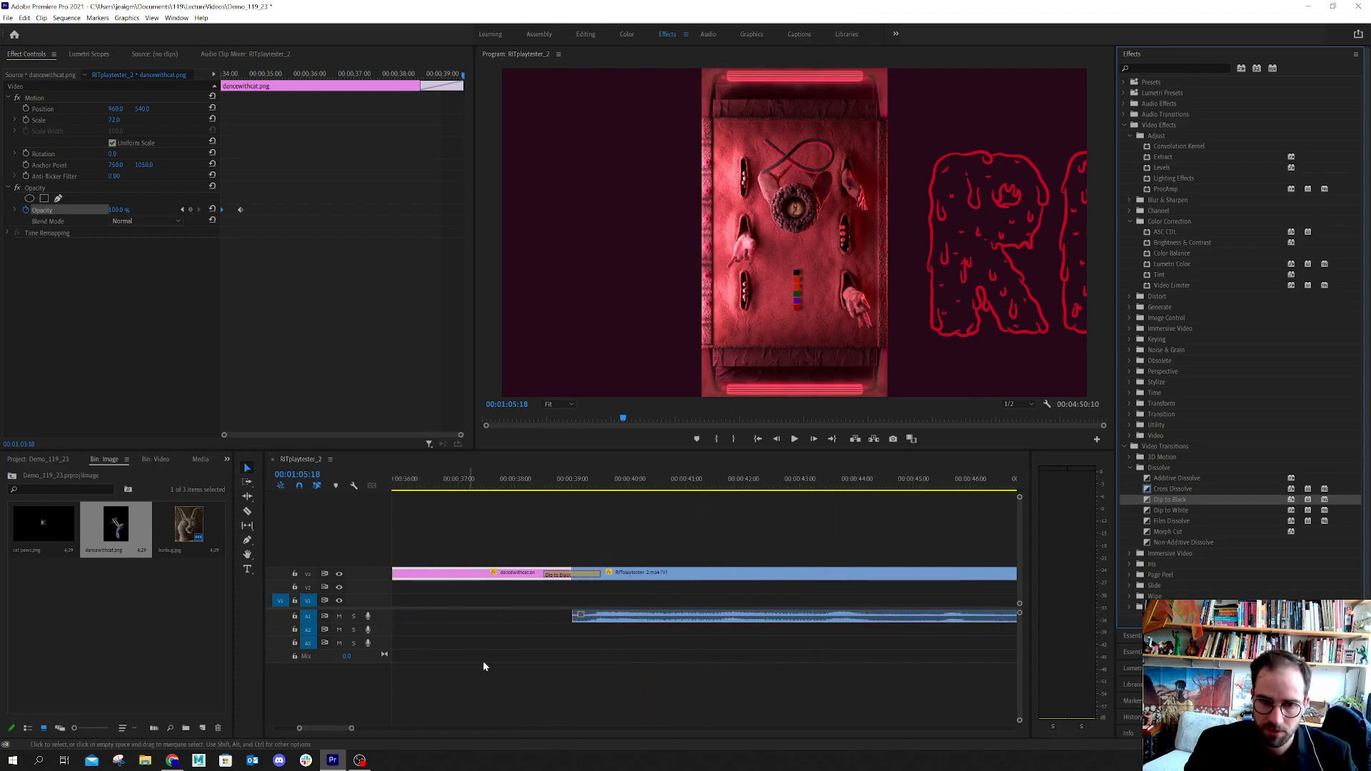
{"action": "left_click", "coordinate": [539, 485]}
{"action": "left_click", "coordinate": [793, 441]}
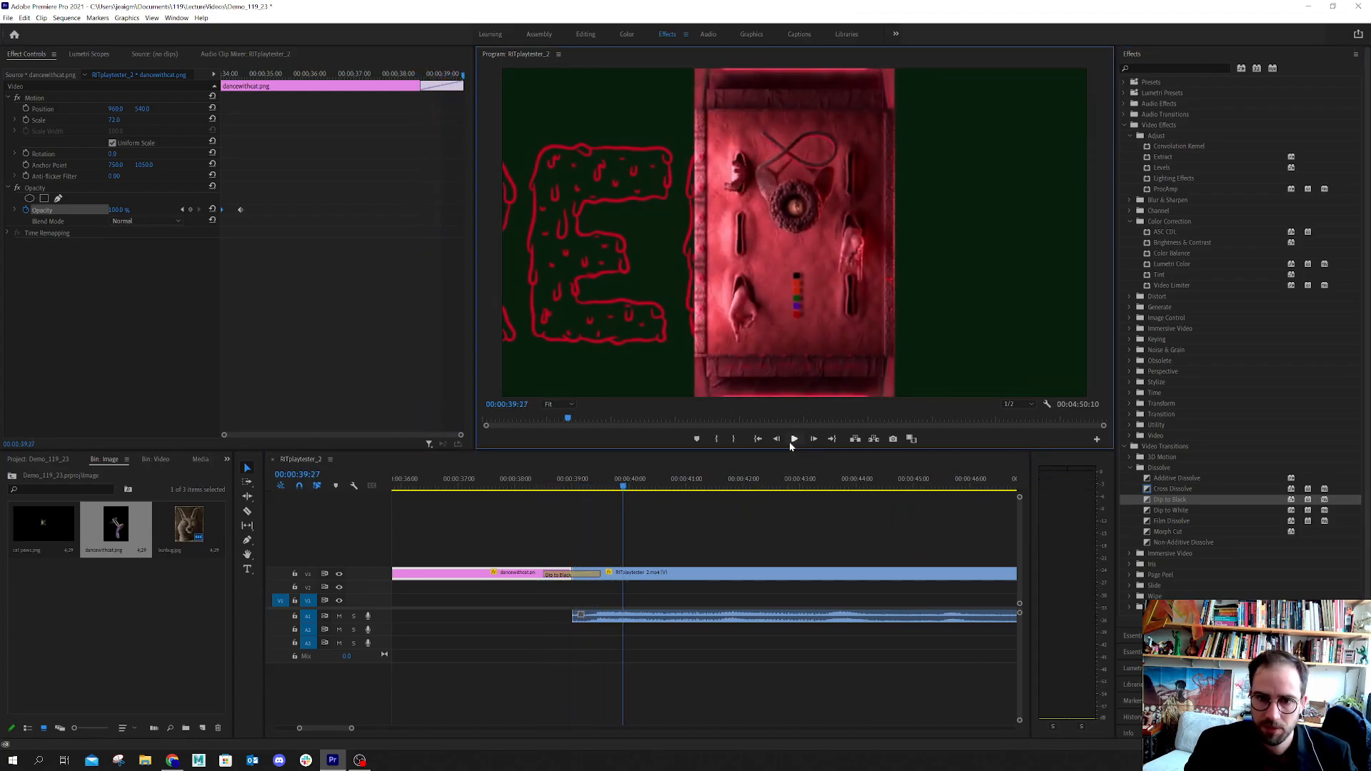
{"action": "left_click", "coordinate": [563, 483]}
{"action": "left_click", "coordinate": [542, 484]}
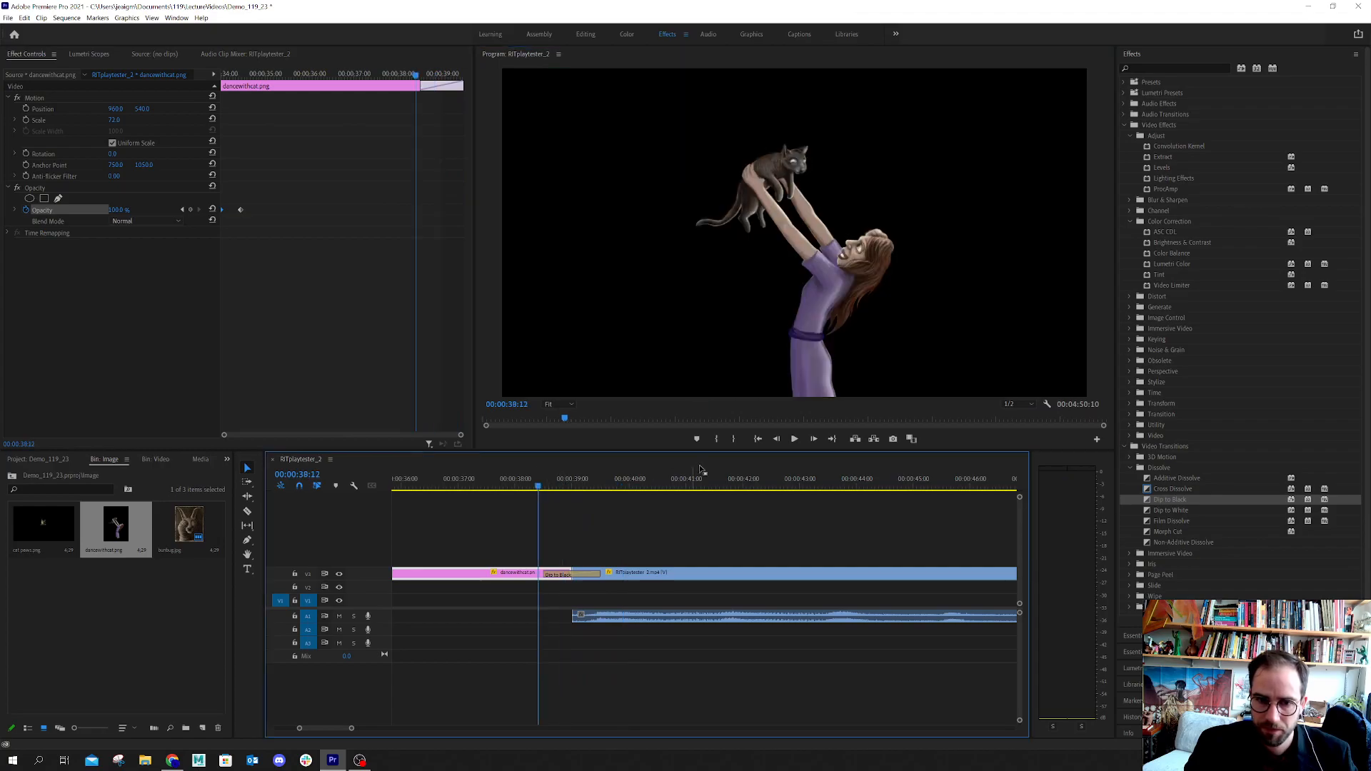
{"action": "left_click", "coordinate": [793, 440]}
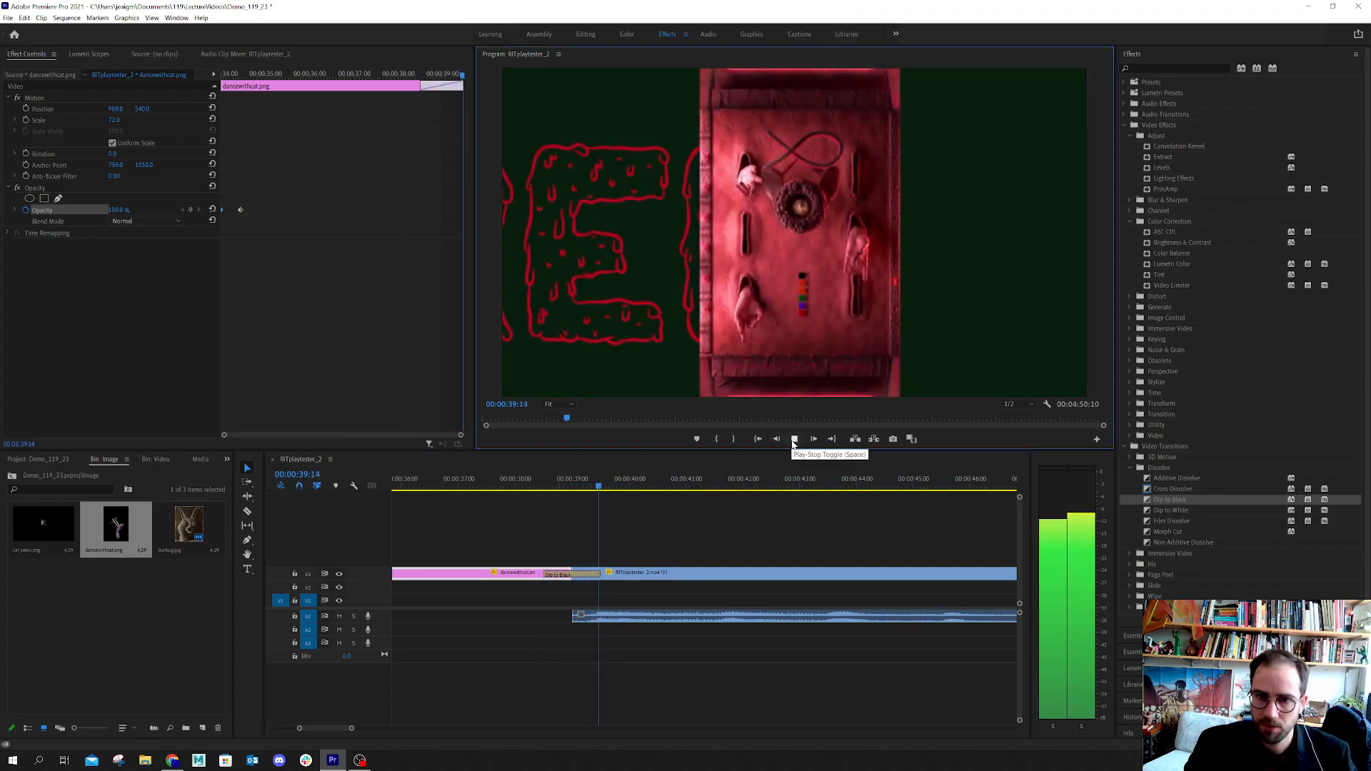
{"action": "mouse_move", "coordinate": [557, 488]}
{"action": "left_mouse_down"}
{"action": "mouse_move", "coordinate": [516, 491]}
{"action": "mouse_move", "coordinate": [573, 500]}
{"action": "left_mouse_up"}
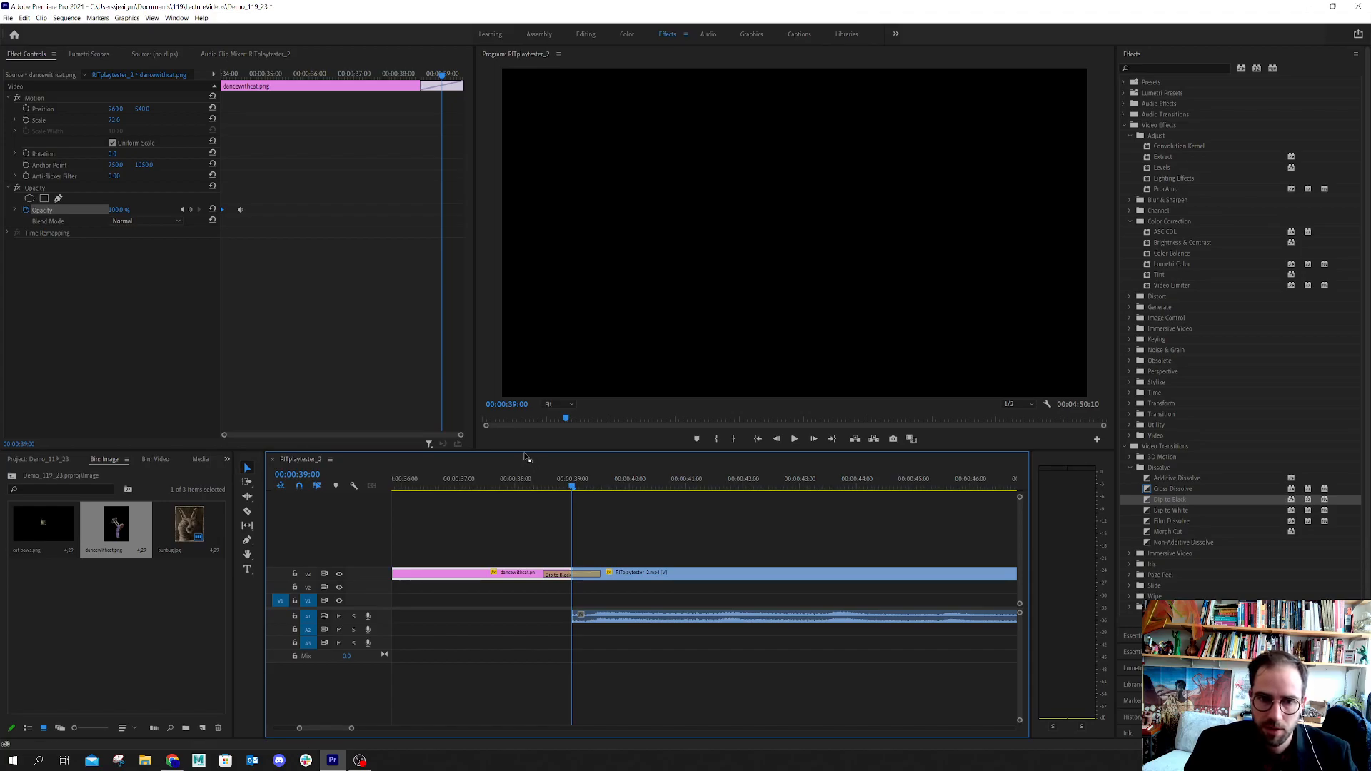
Make the Program Monitor taller and fit the whole sequence in the timeline view
{"action": "left_click_drag", "start_coordinate": [525, 453], "coordinate": [525, 538]}
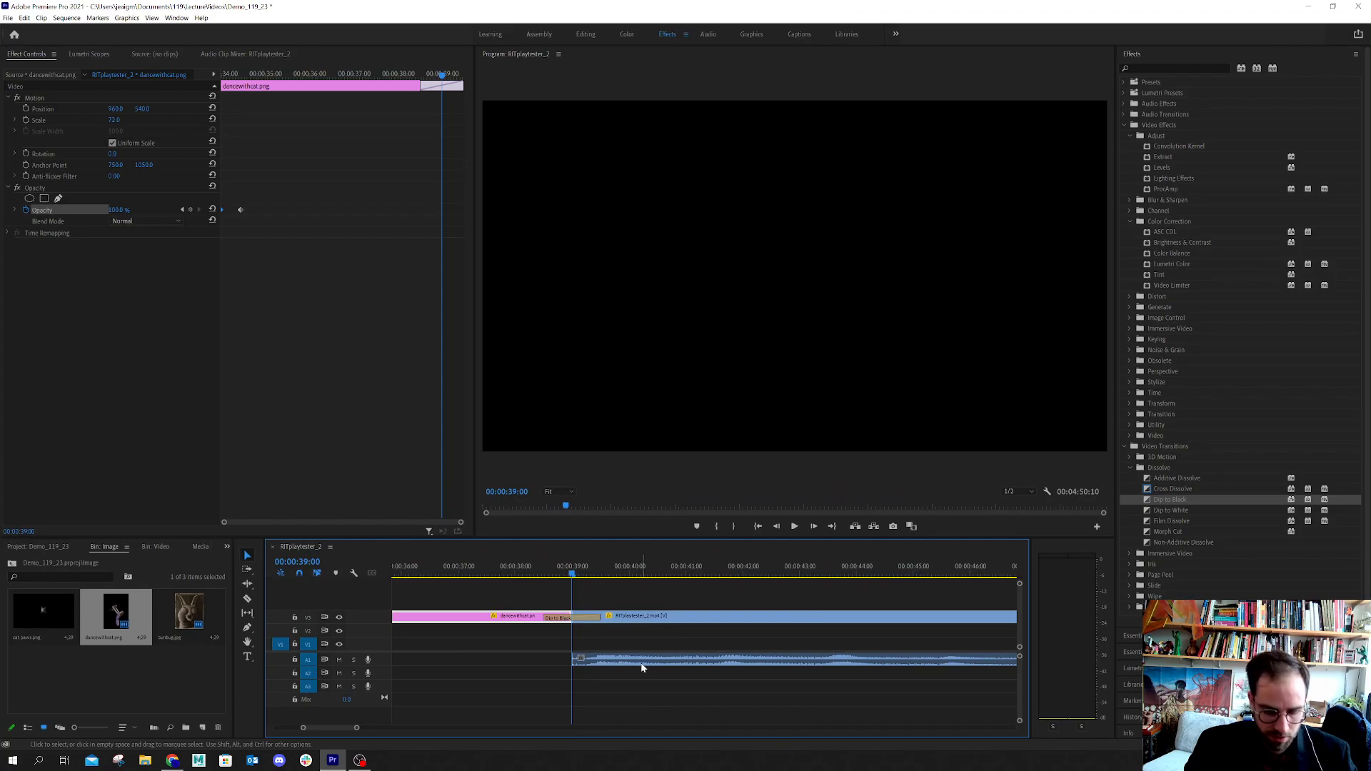
{"action": "key", "text": "alt"}
{"action": "key", "text": "alt"}
{"action": "left_click_drag", "start_coordinate": [347, 730], "coordinate": [529, 737]}
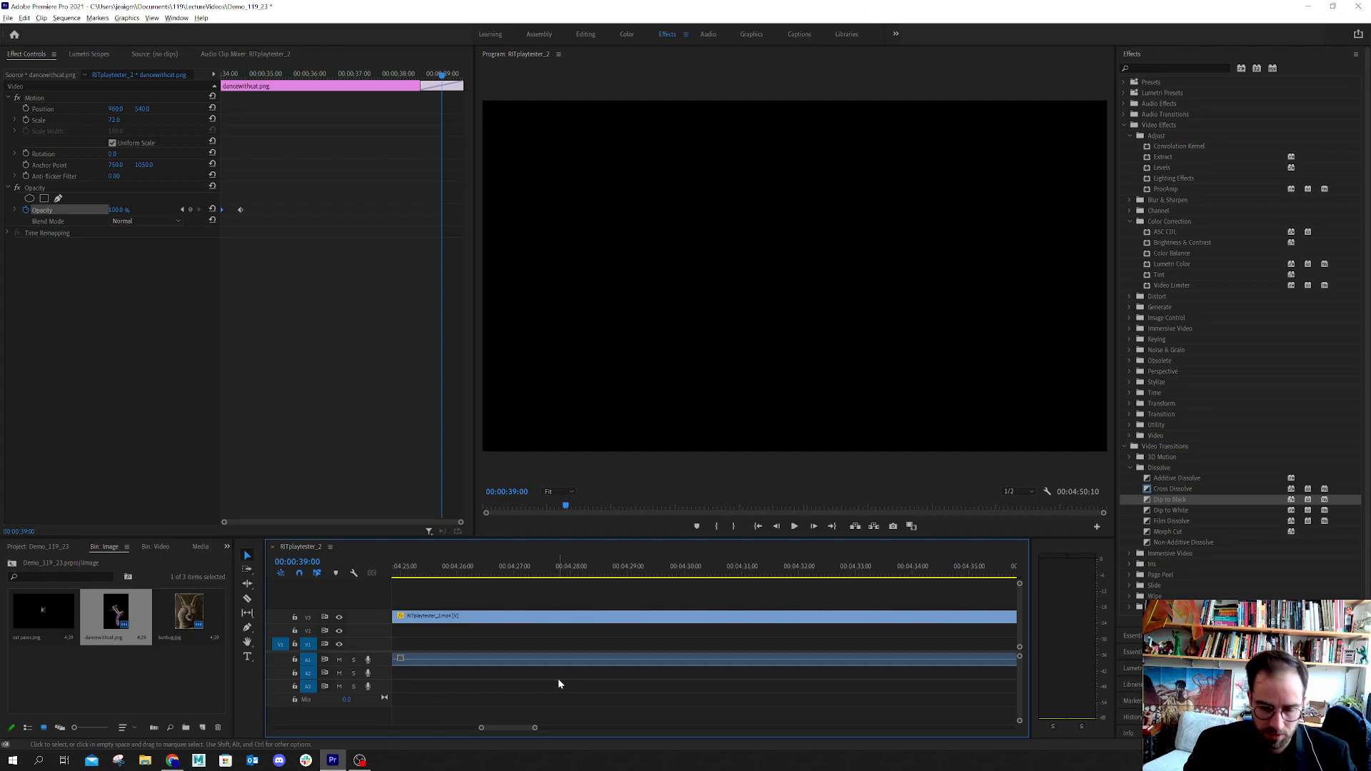
{"action": "scroll", "coordinate": [559, 686], "scroll_direction": "down", "scroll_amount": 10}
{"action": "scroll", "coordinate": [572, 689], "scroll_direction": "down", "scroll_amount": 5}
{"action": "key", "text": "alt"}
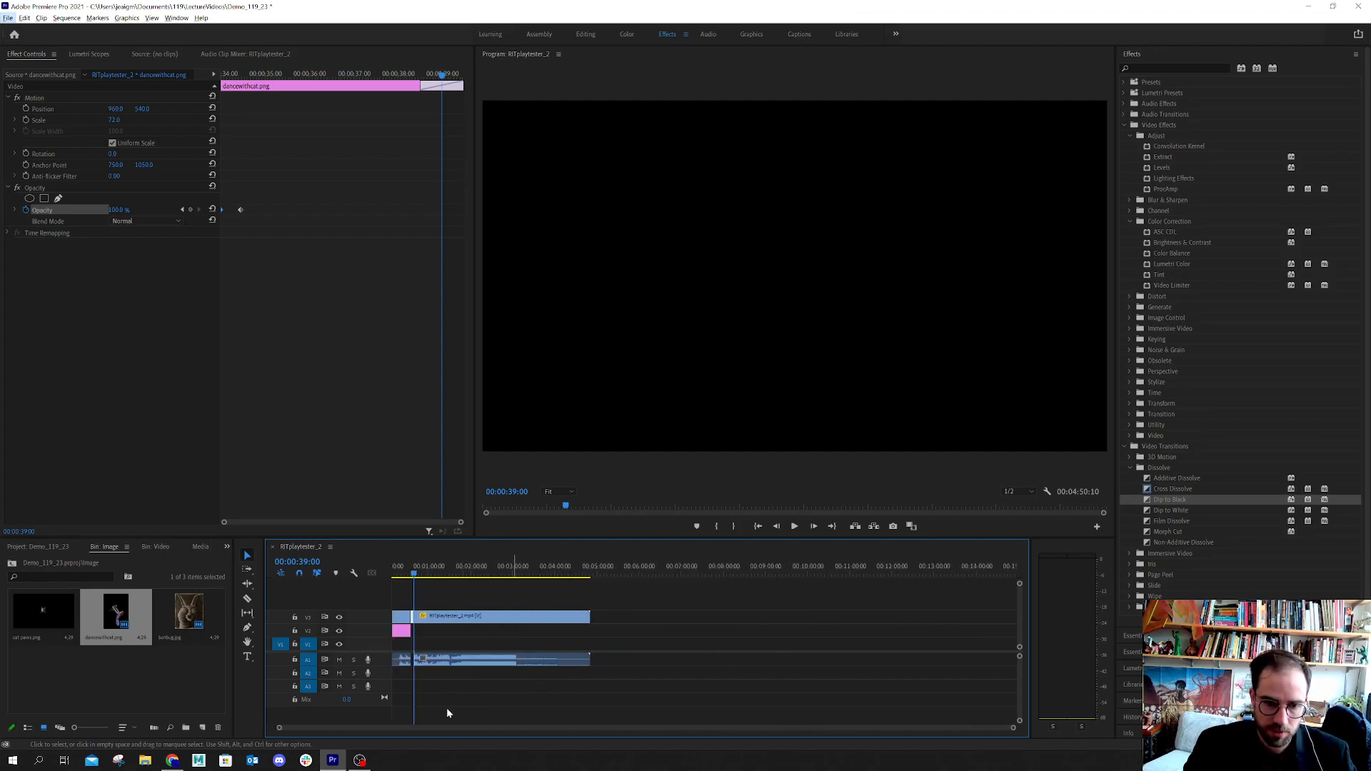
{"action": "left_click_drag", "start_coordinate": [429, 726], "coordinate": [420, 727]}
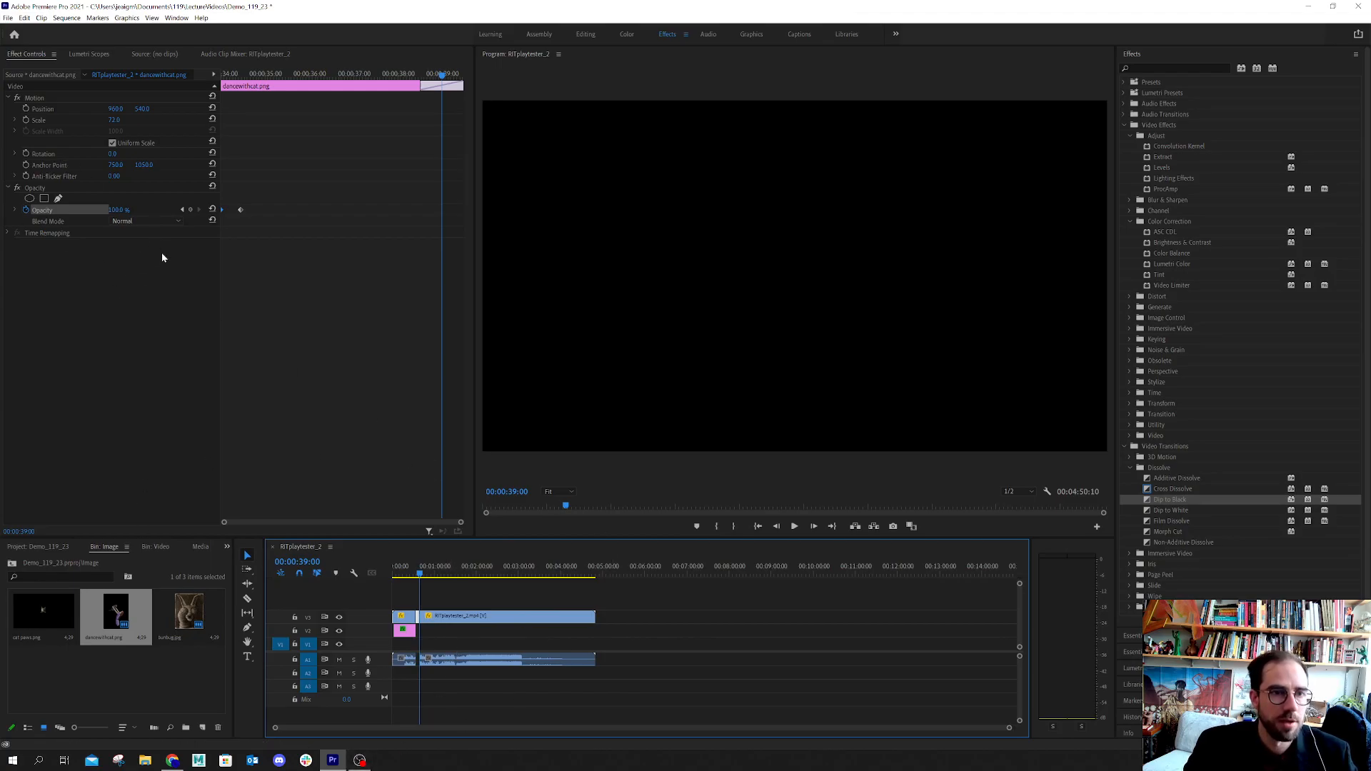
Narrow the Effect Controls to widen the Program Monitor, and save the project
{"action": "left_click_drag", "start_coordinate": [221, 258], "coordinate": [184, 252]}
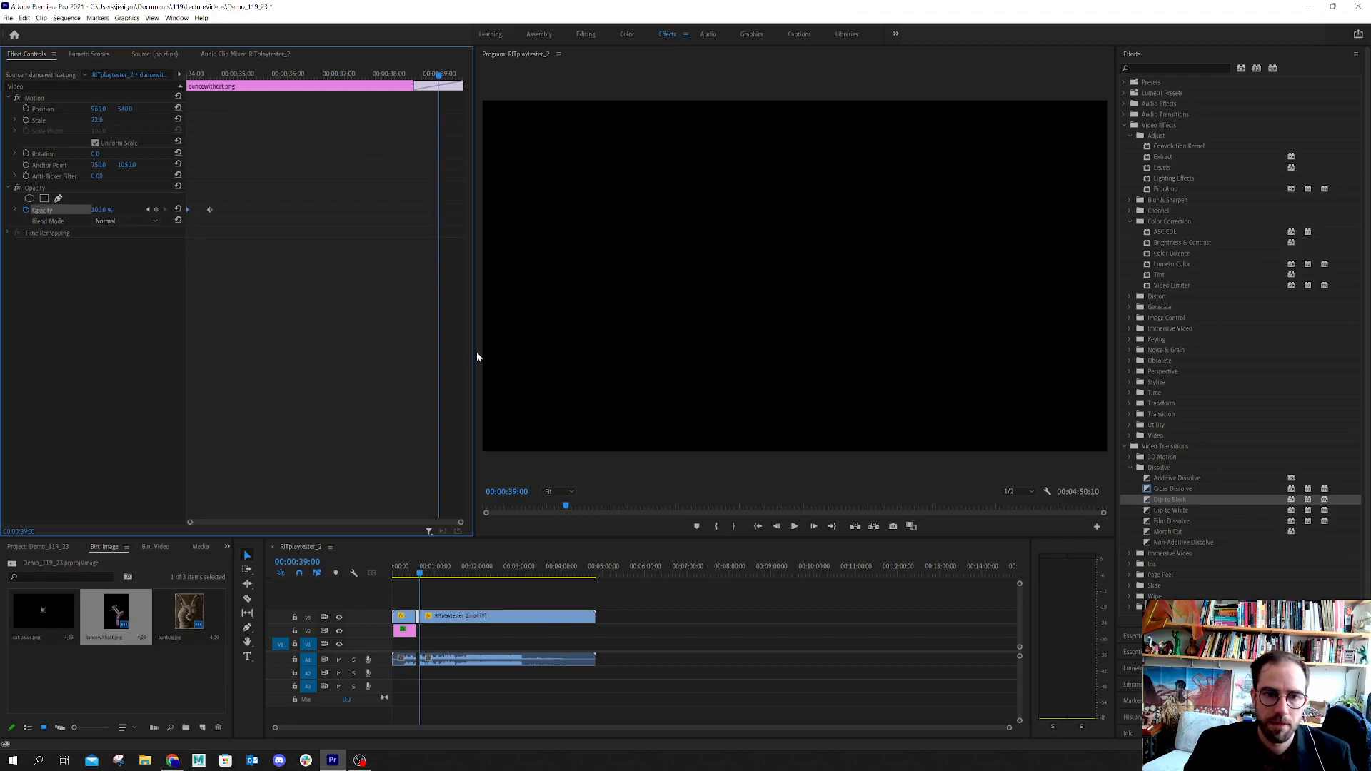
{"action": "left_click_drag", "start_coordinate": [474, 353], "coordinate": [211, 323]}
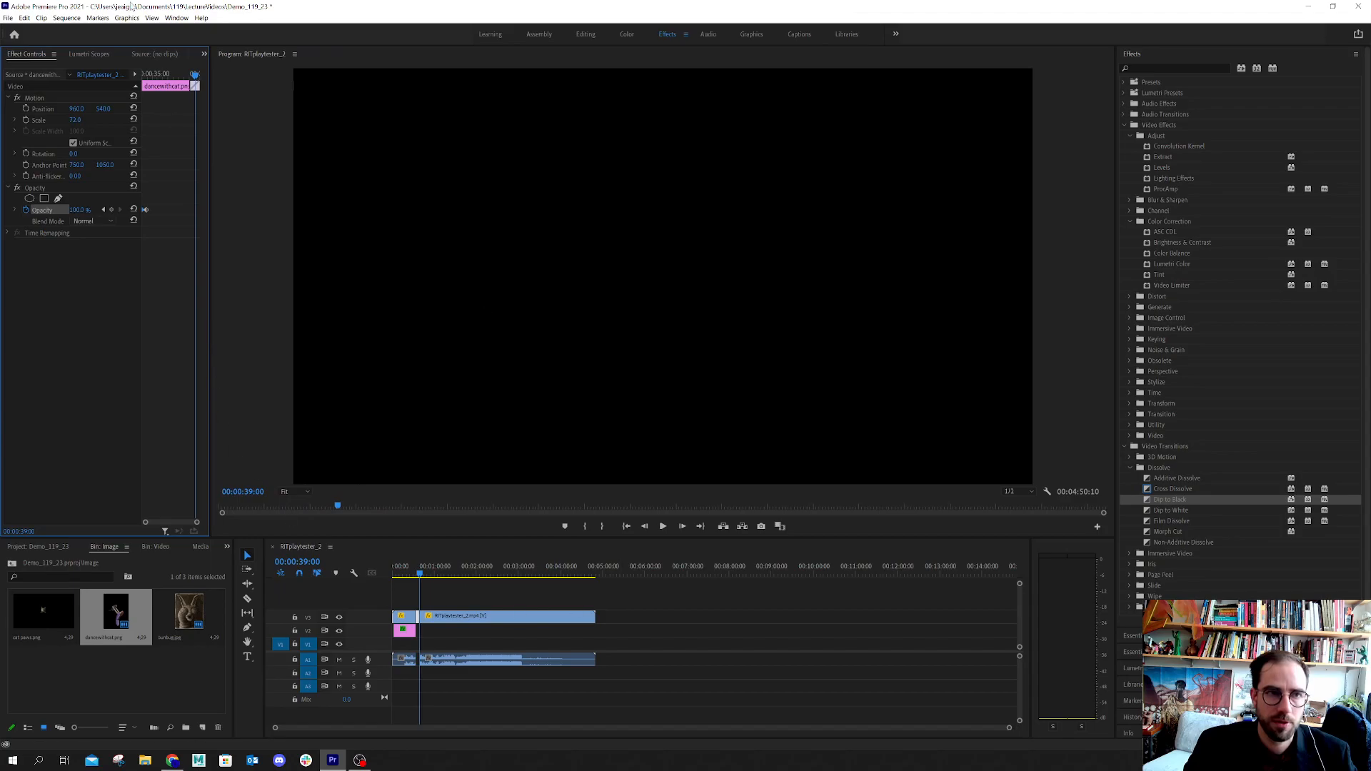
{"action": "left_click", "coordinate": [16, 19]}
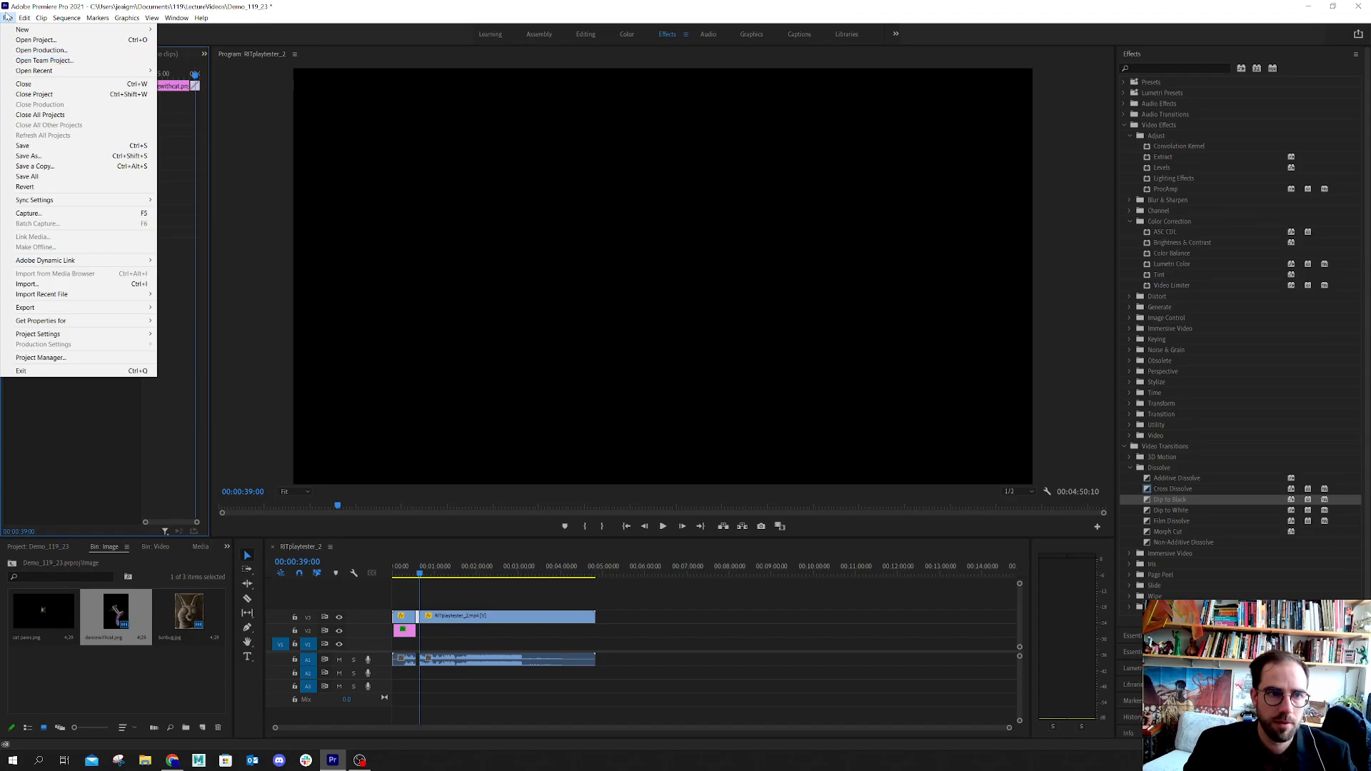
{"action": "left_click", "coordinate": [23, 146]}
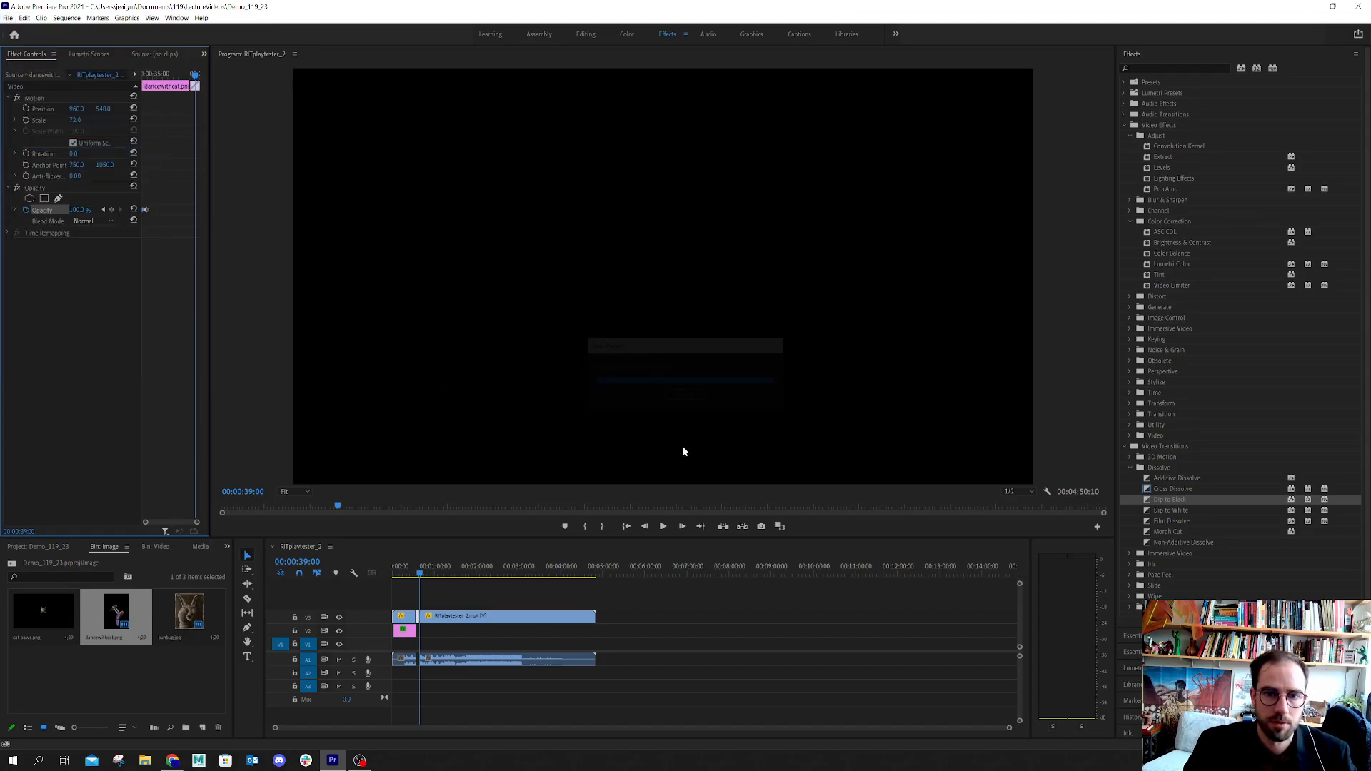
Try to open the media export settings for the RITplaytester_2 sequence
{"action": "left_click", "coordinate": [25, 18]}
{"action": "mouse_move", "coordinate": [4, 18]}
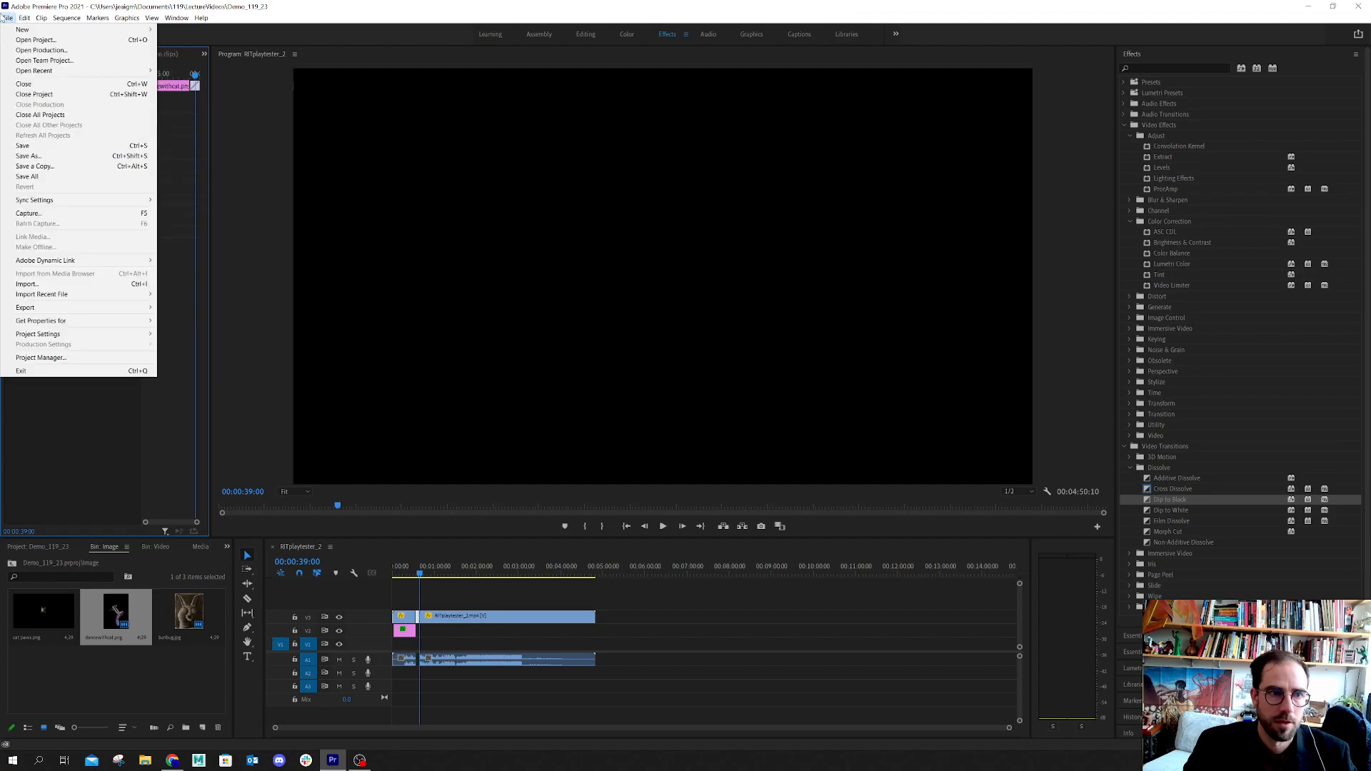
{"action": "mouse_move", "coordinate": [47, 311]}
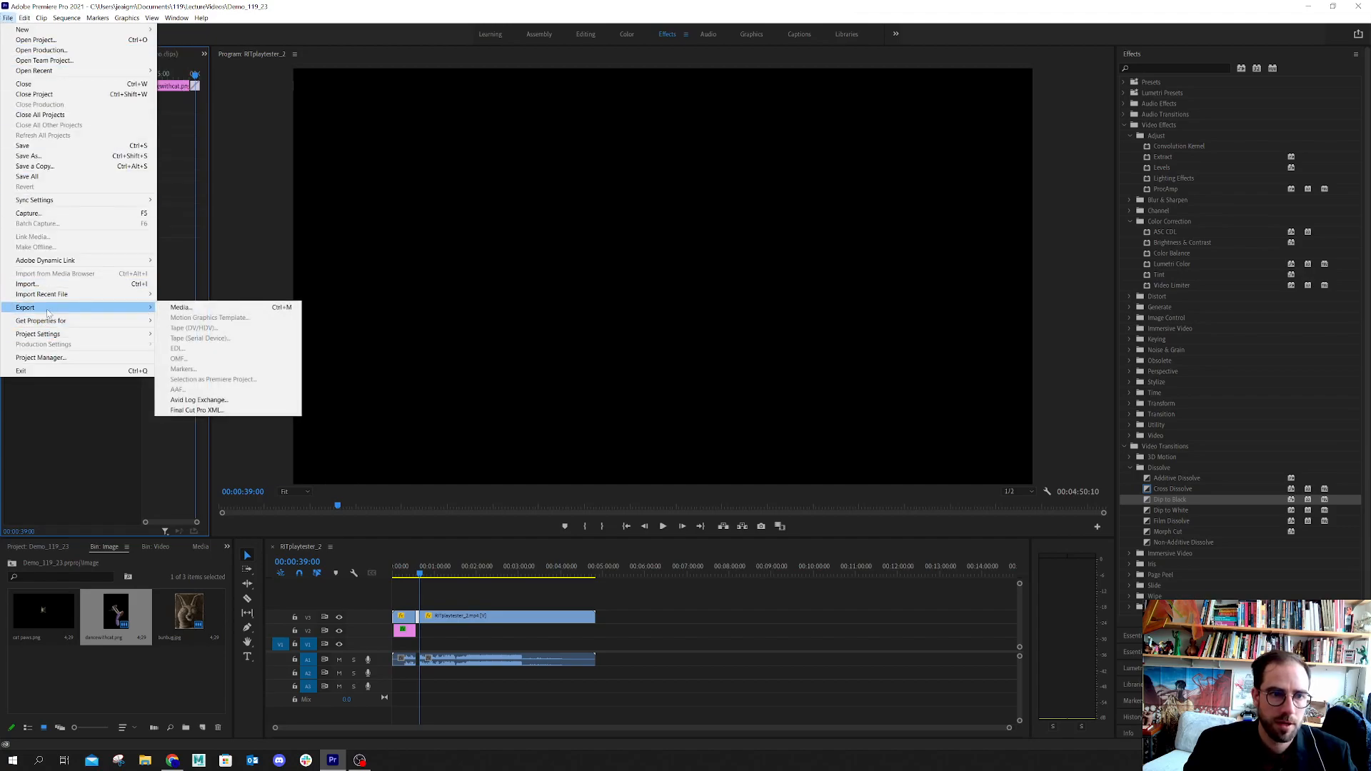
{"action": "left_click", "coordinate": [169, 309]}
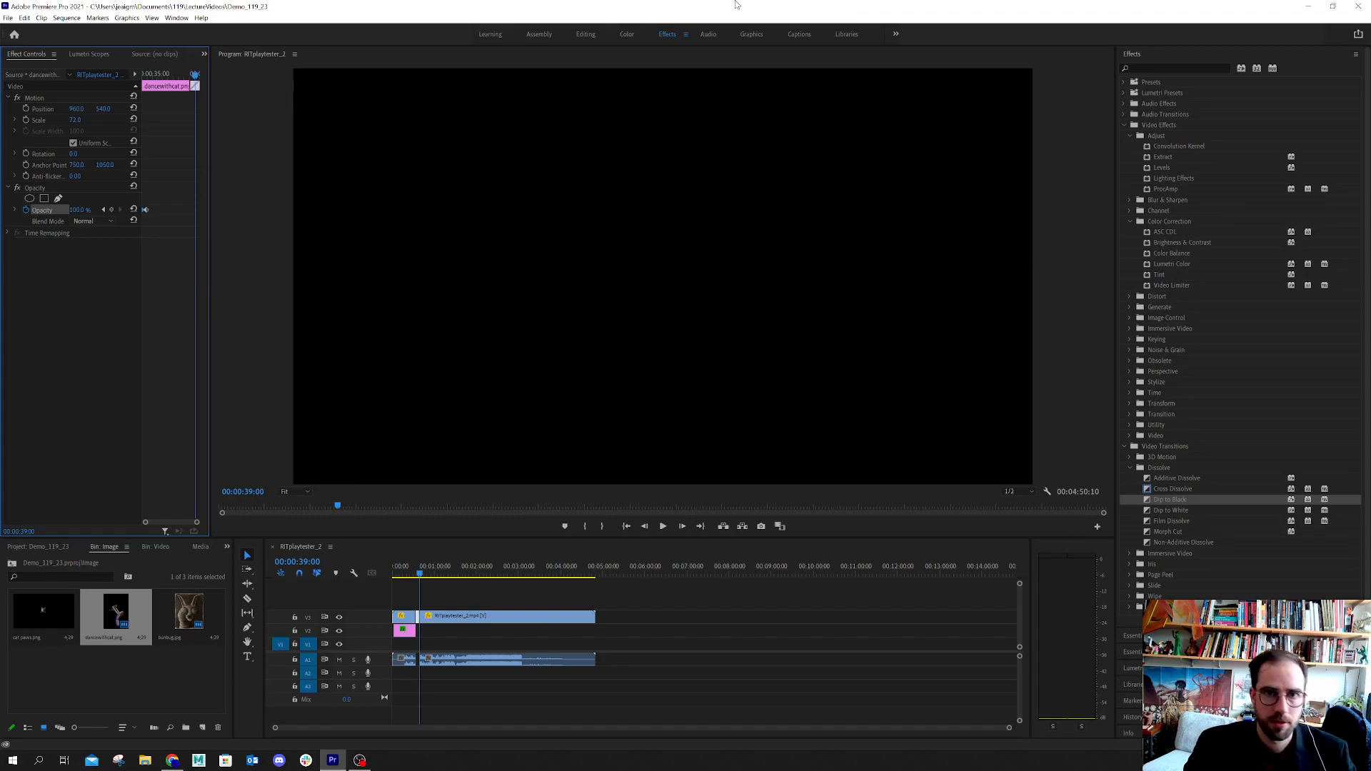
{"action": "left_click_drag", "start_coordinate": [741, 10], "coordinate": [628, 3]}
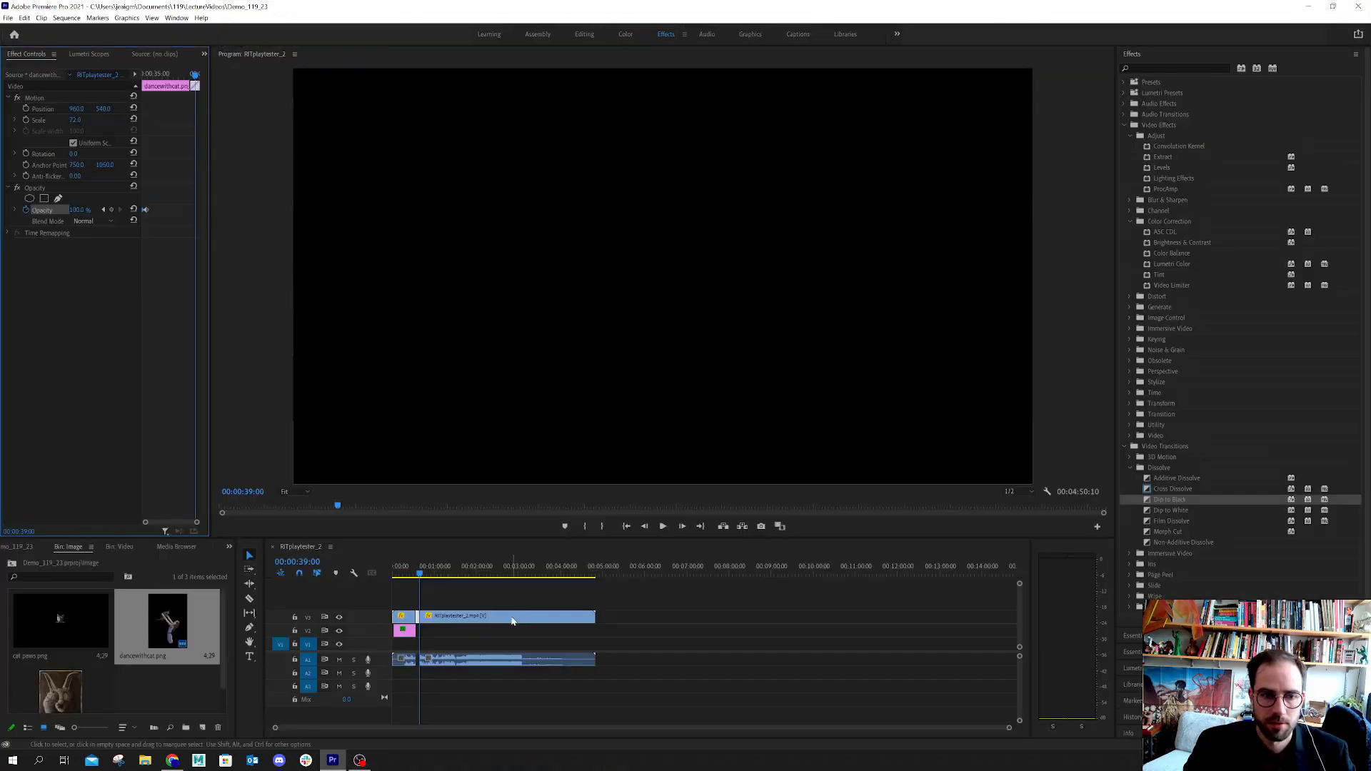
{"action": "left_click", "coordinate": [9, 18]}
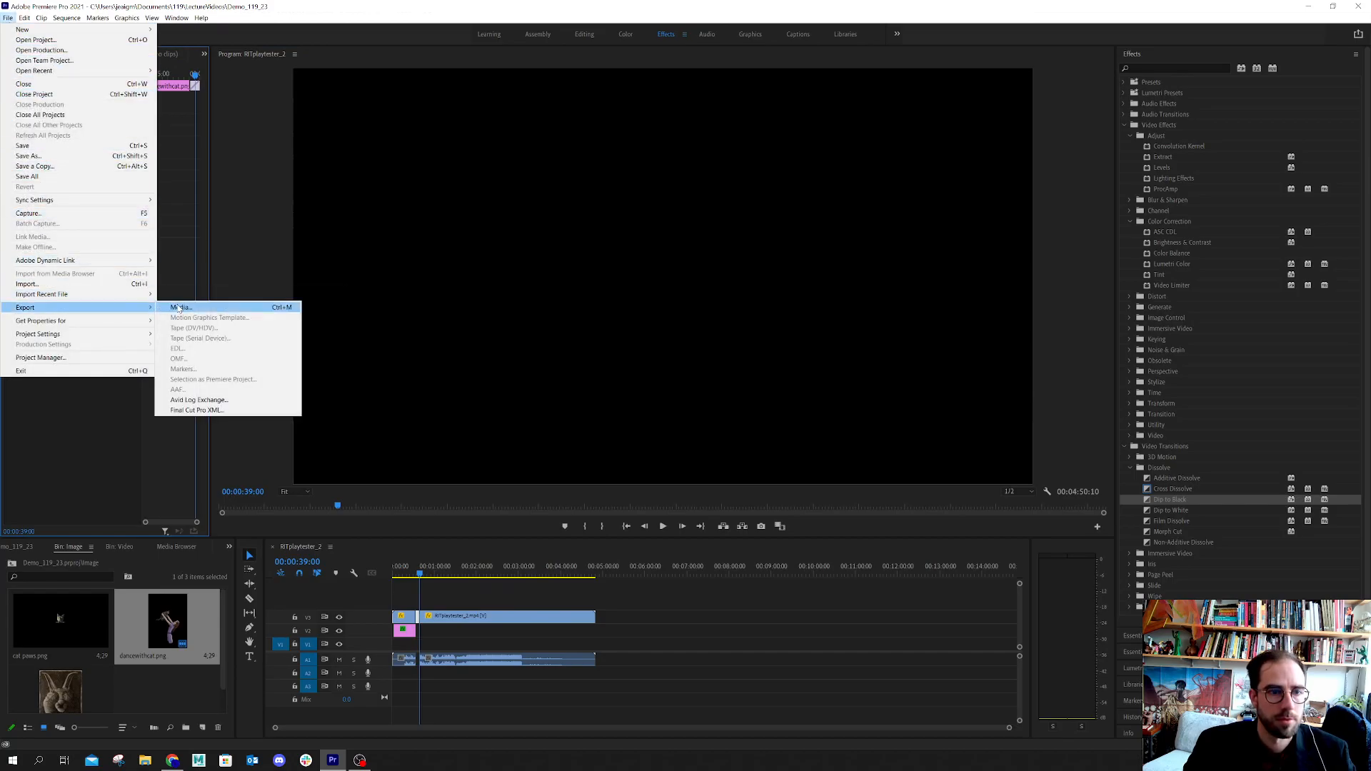
{"action": "left_click", "coordinate": [178, 308]}
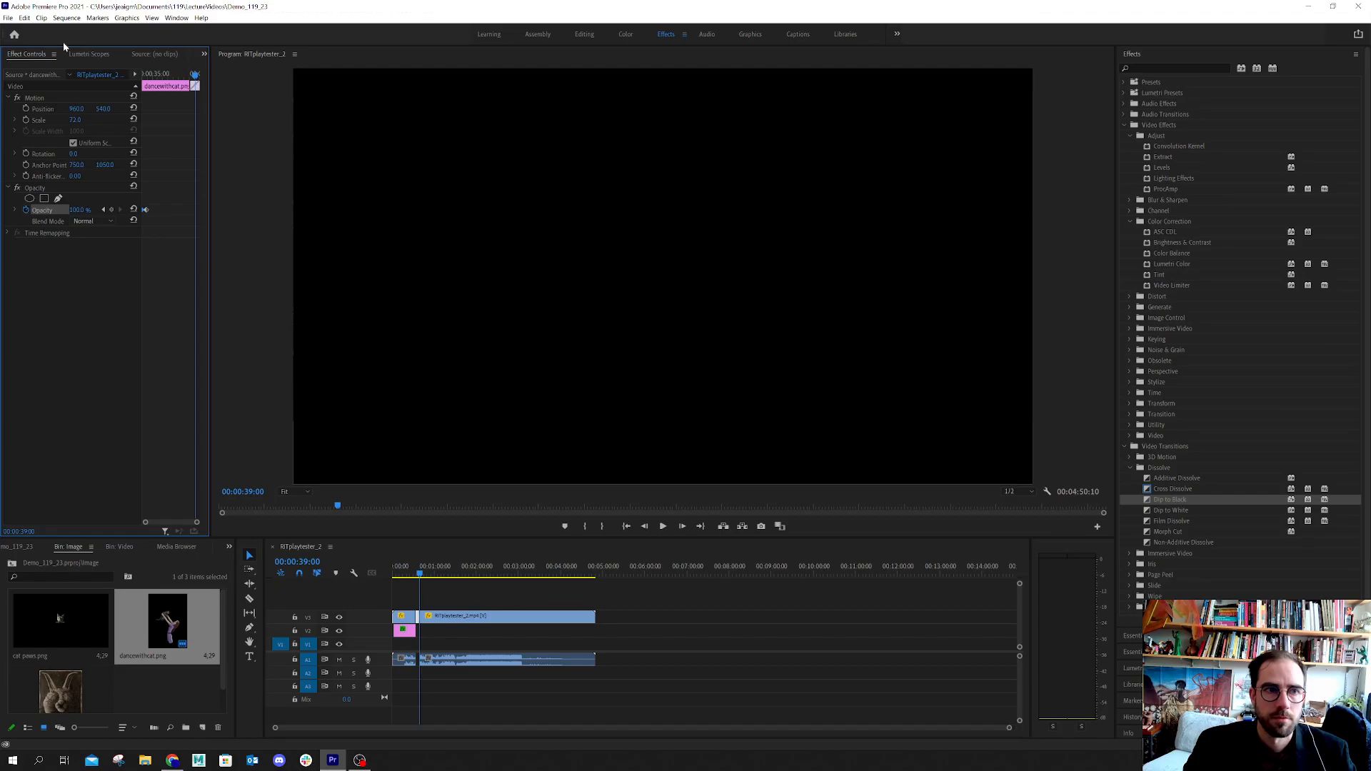
{"action": "left_click", "coordinate": [7, 18]}
{"action": "mouse_move", "coordinate": [40, 18]}
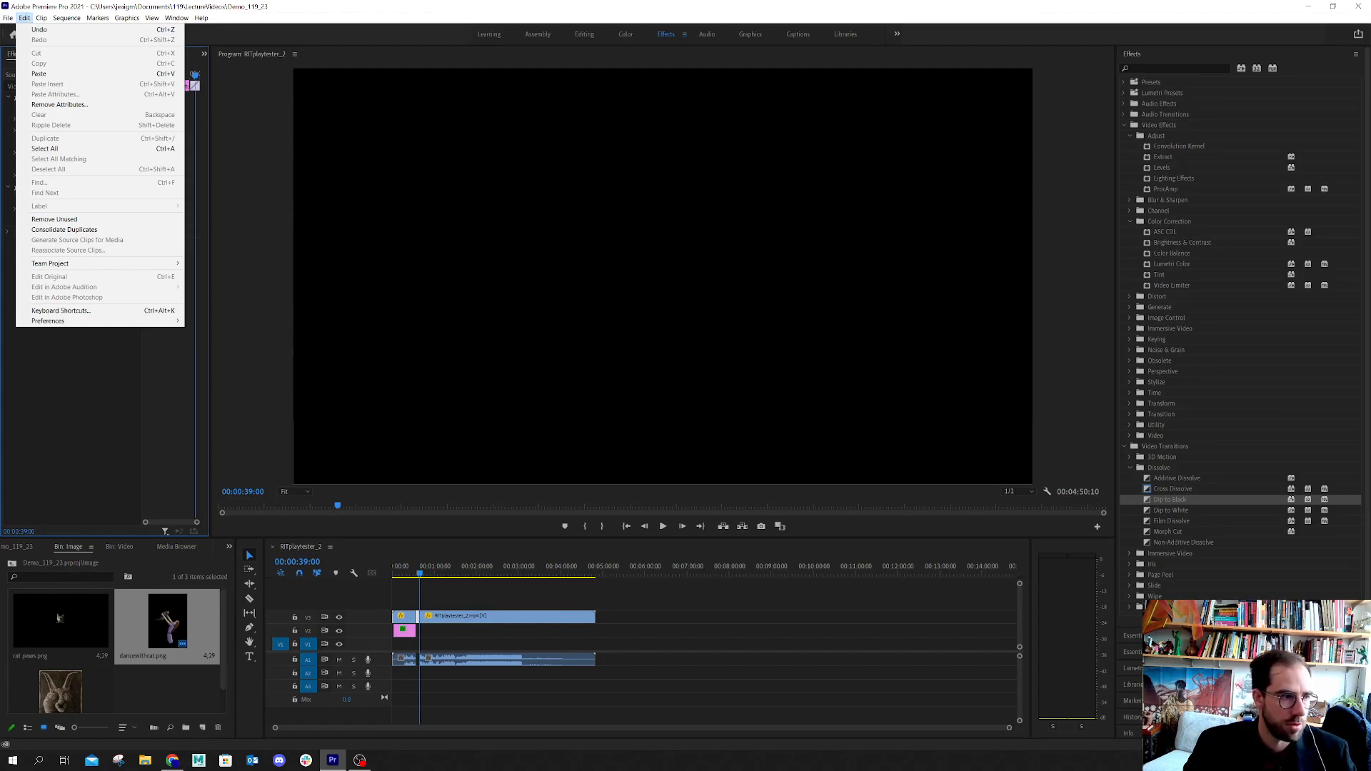
{"action": "key", "text": "alt+Tab"}
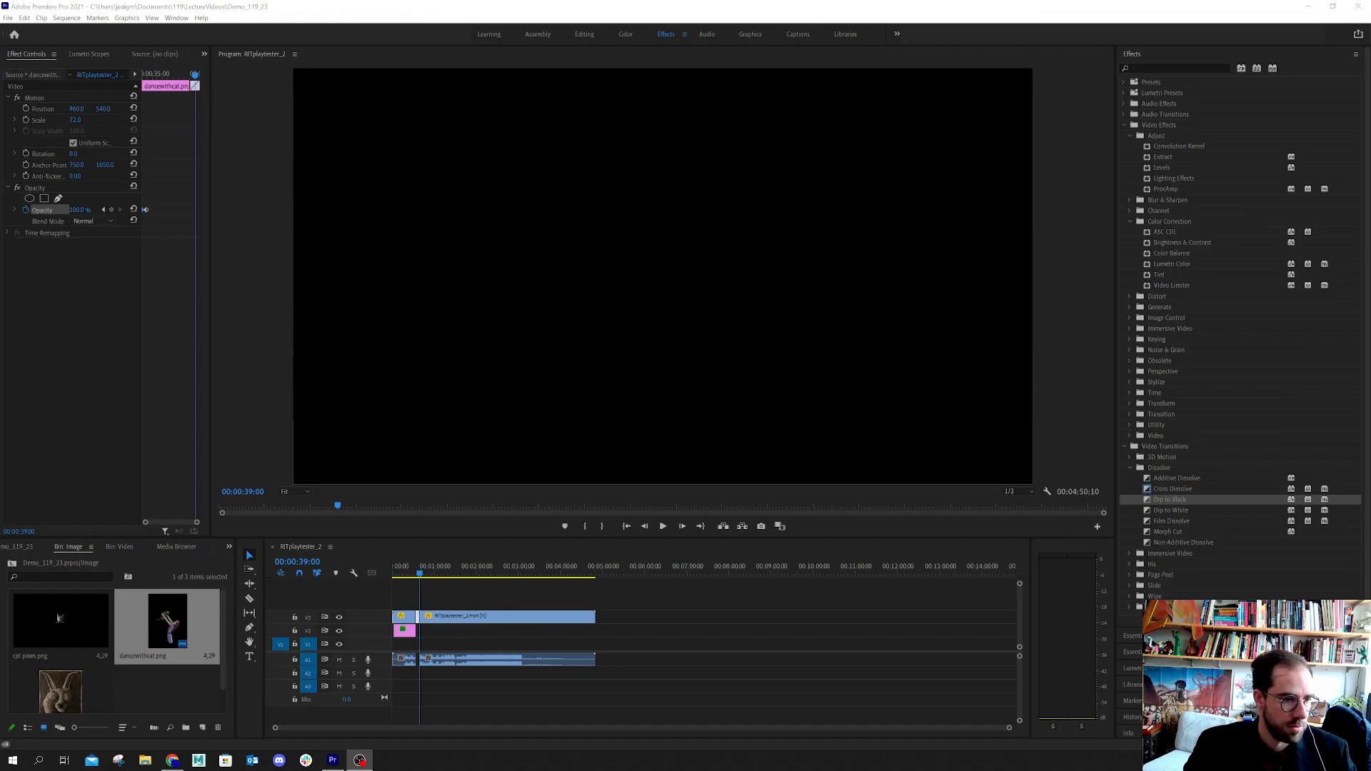
Open the media export settings for the sequence, then move and widen the dialog to enlarge its preview
{"action": "key", "text": "ctrl+m"}
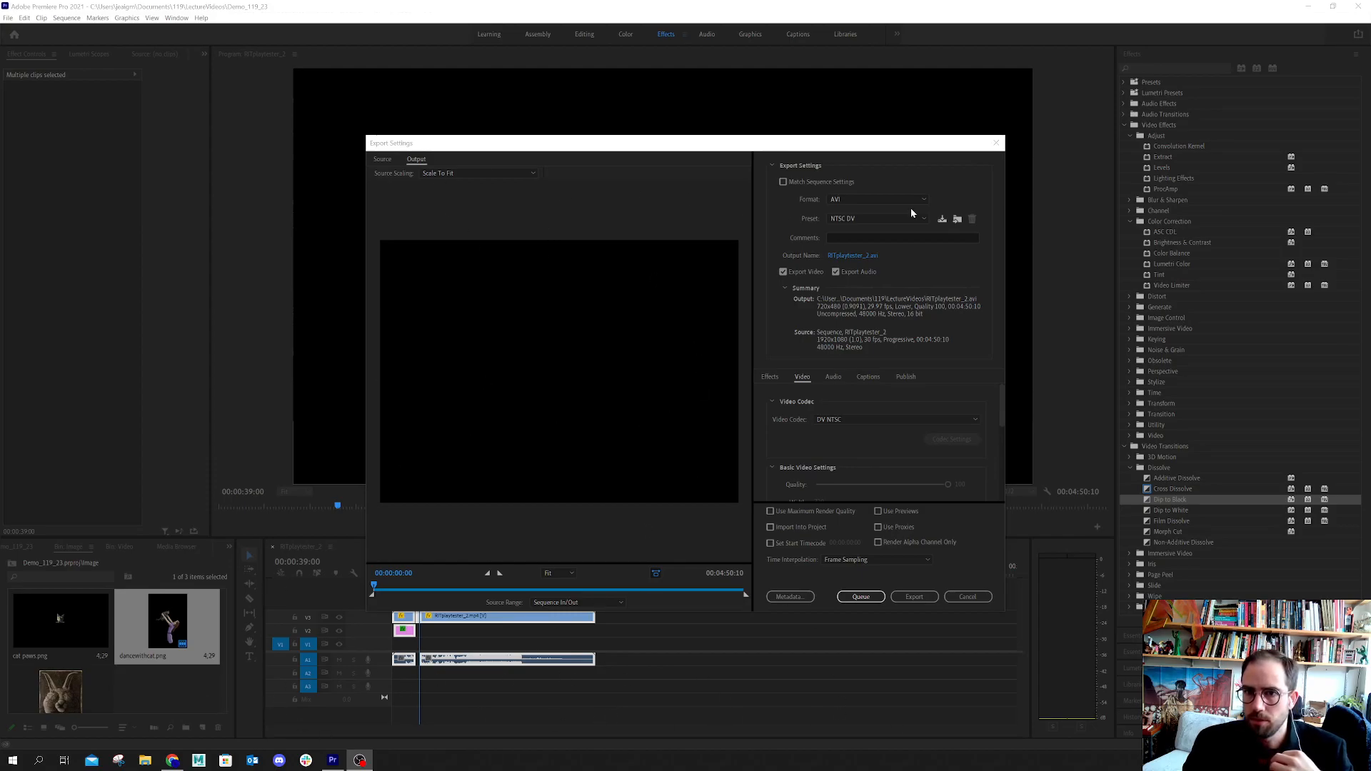
{"action": "left_click_drag", "start_coordinate": [799, 148], "coordinate": [440, 37]}
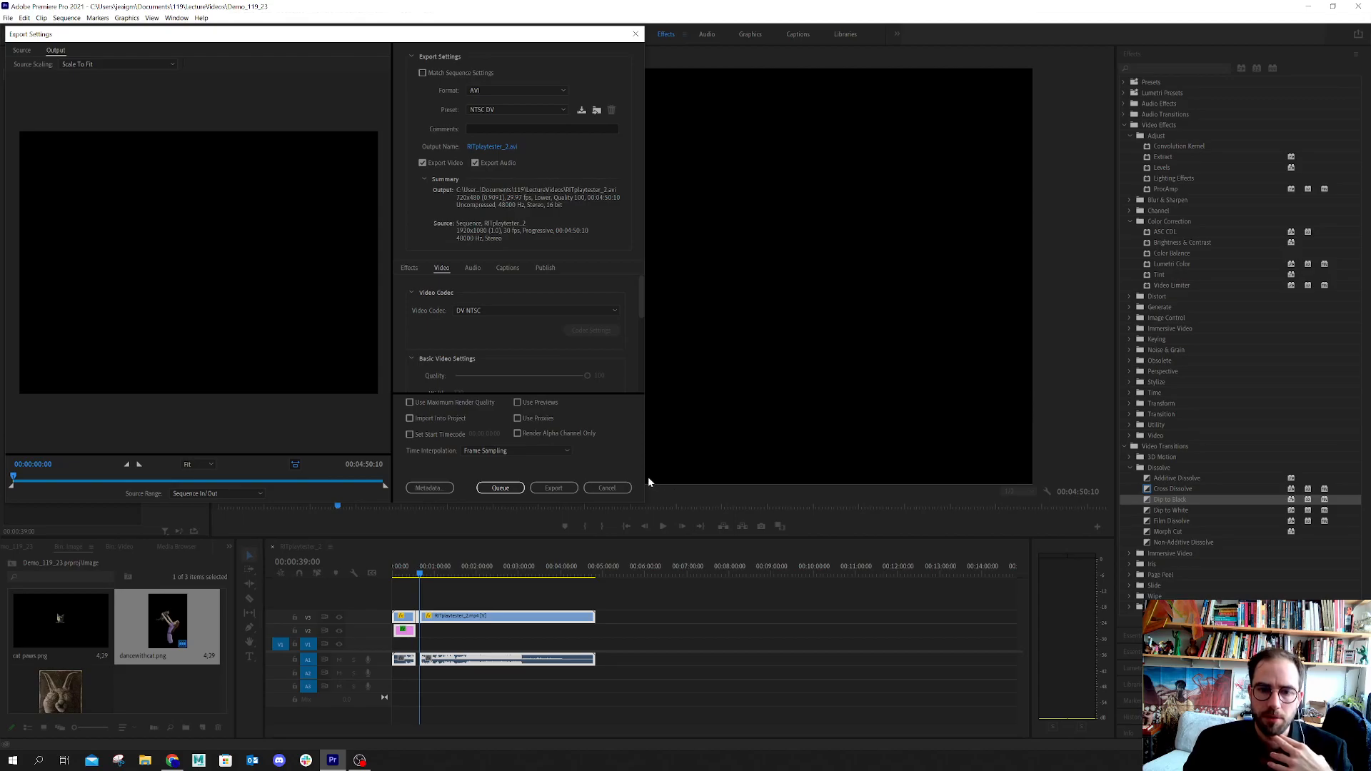
{"action": "left_click_drag", "start_coordinate": [646, 474], "coordinate": [781, 442]}
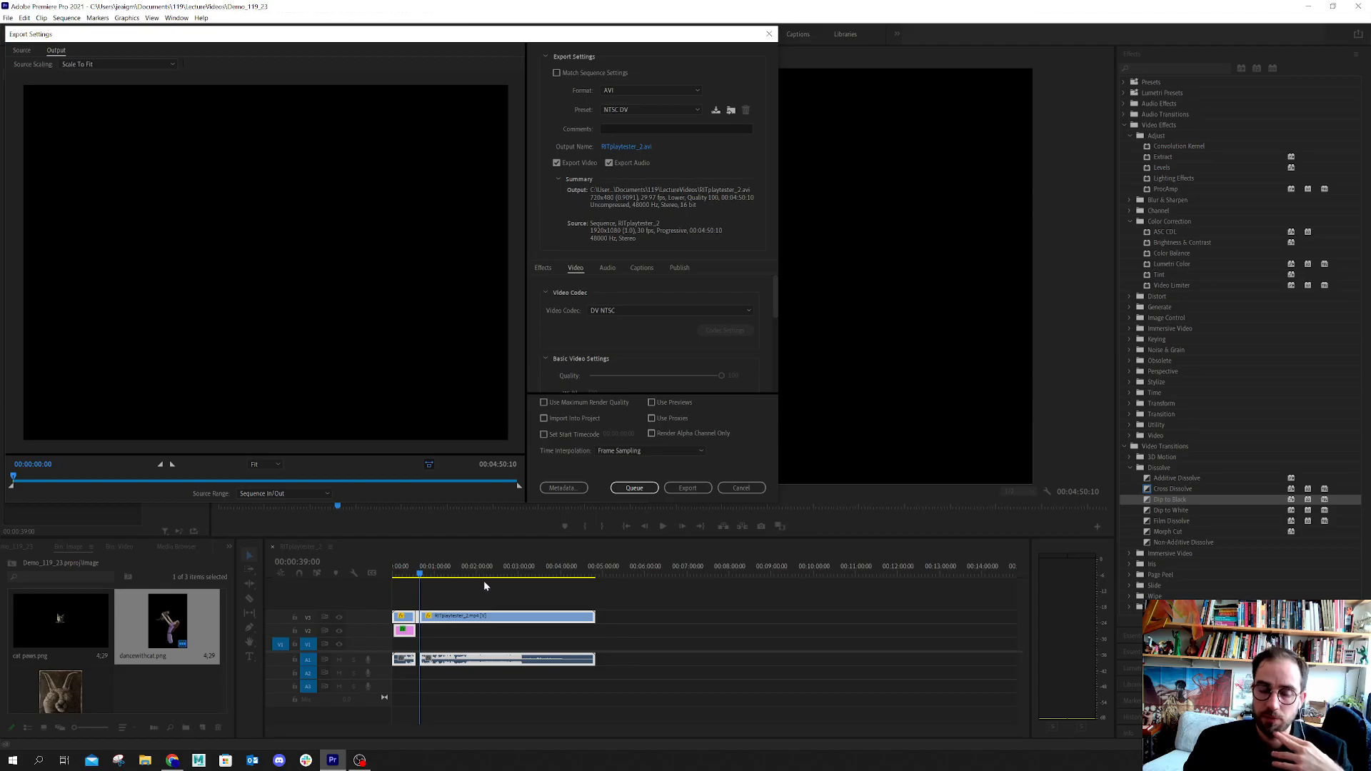
{"action": "left_click", "coordinate": [603, 668]}
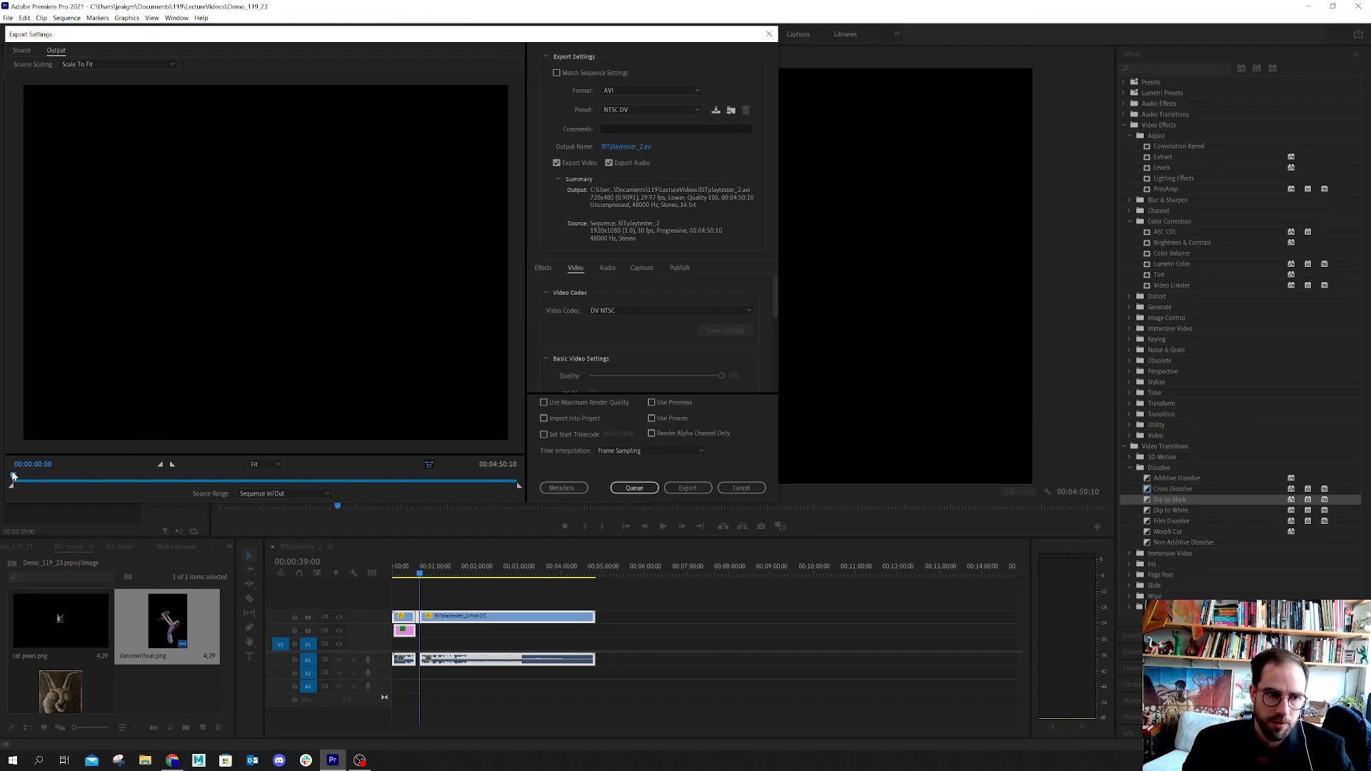
Check the AVI presets and set the export format to H.264
{"action": "left_click", "coordinate": [657, 109]}
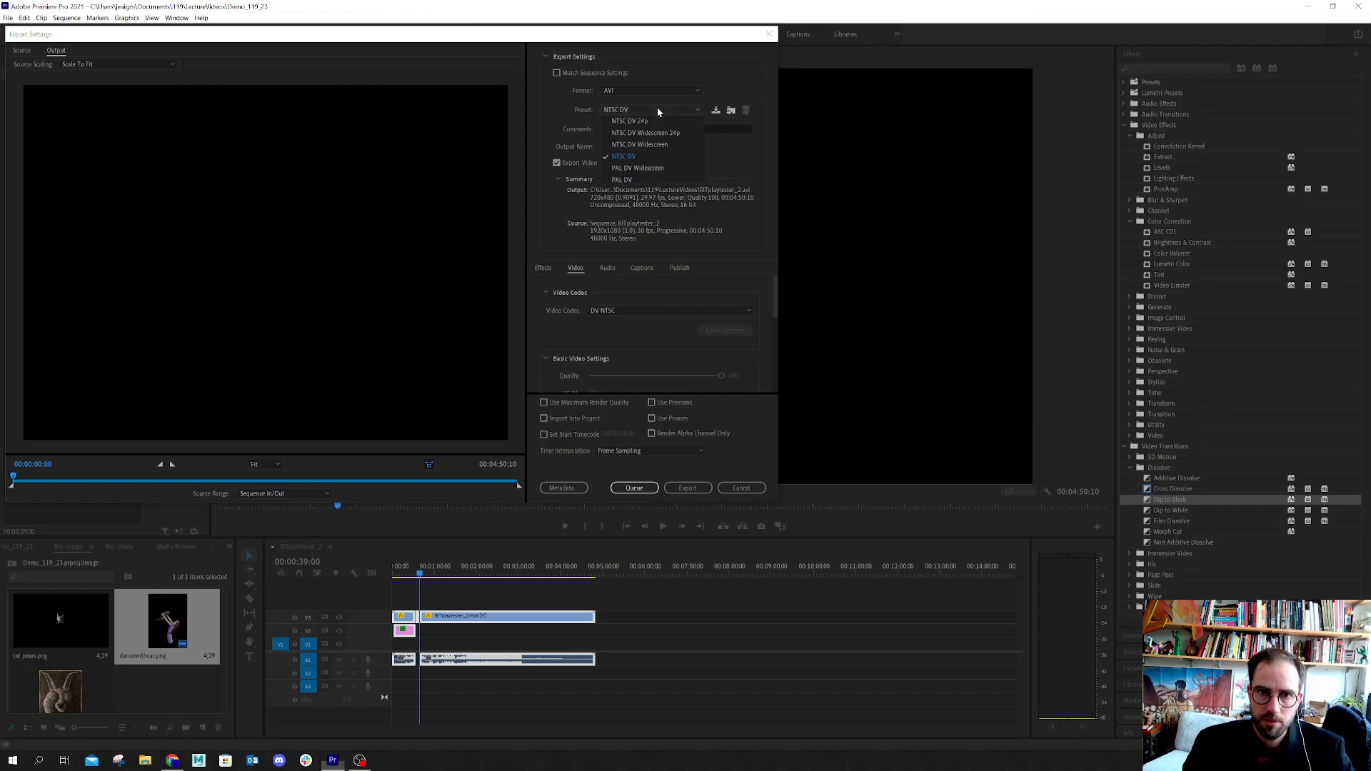
{"action": "left_click", "coordinate": [657, 109]}
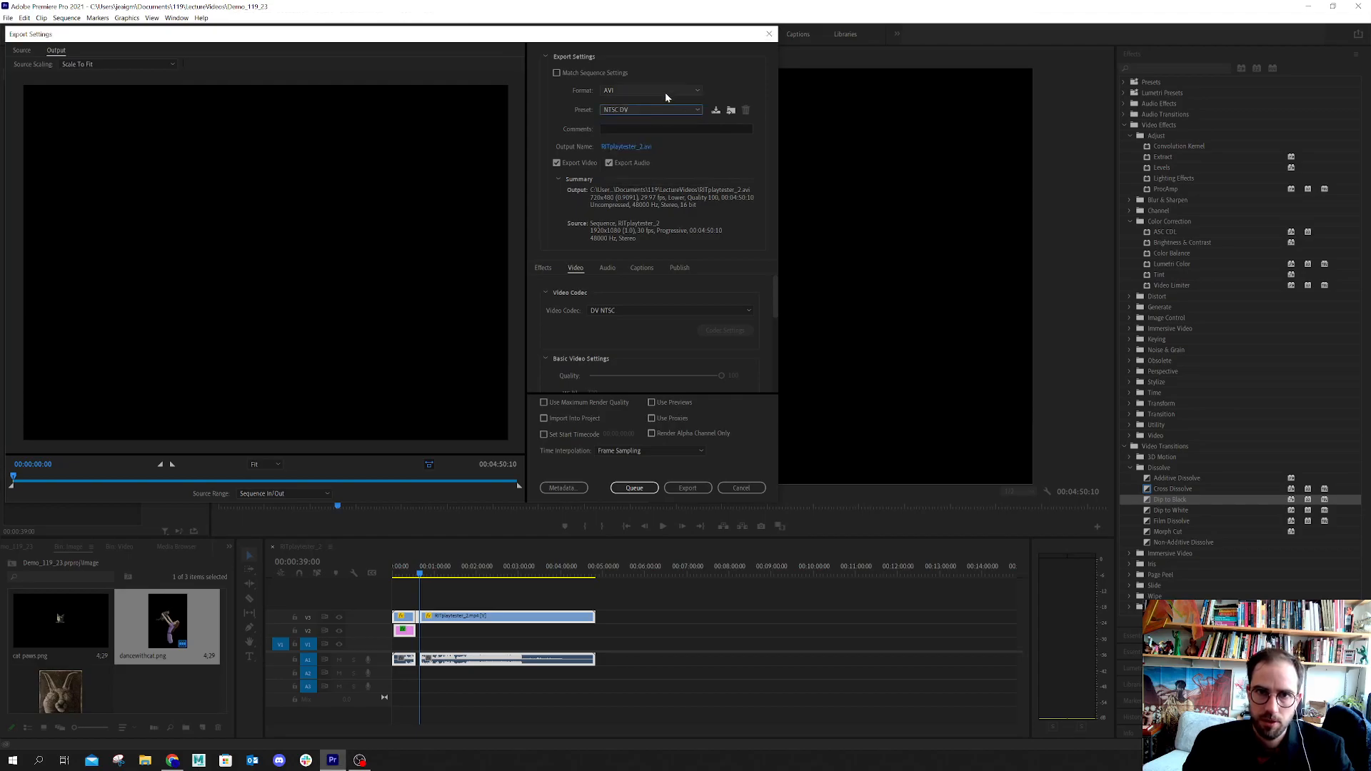
{"action": "left_click", "coordinate": [665, 92]}
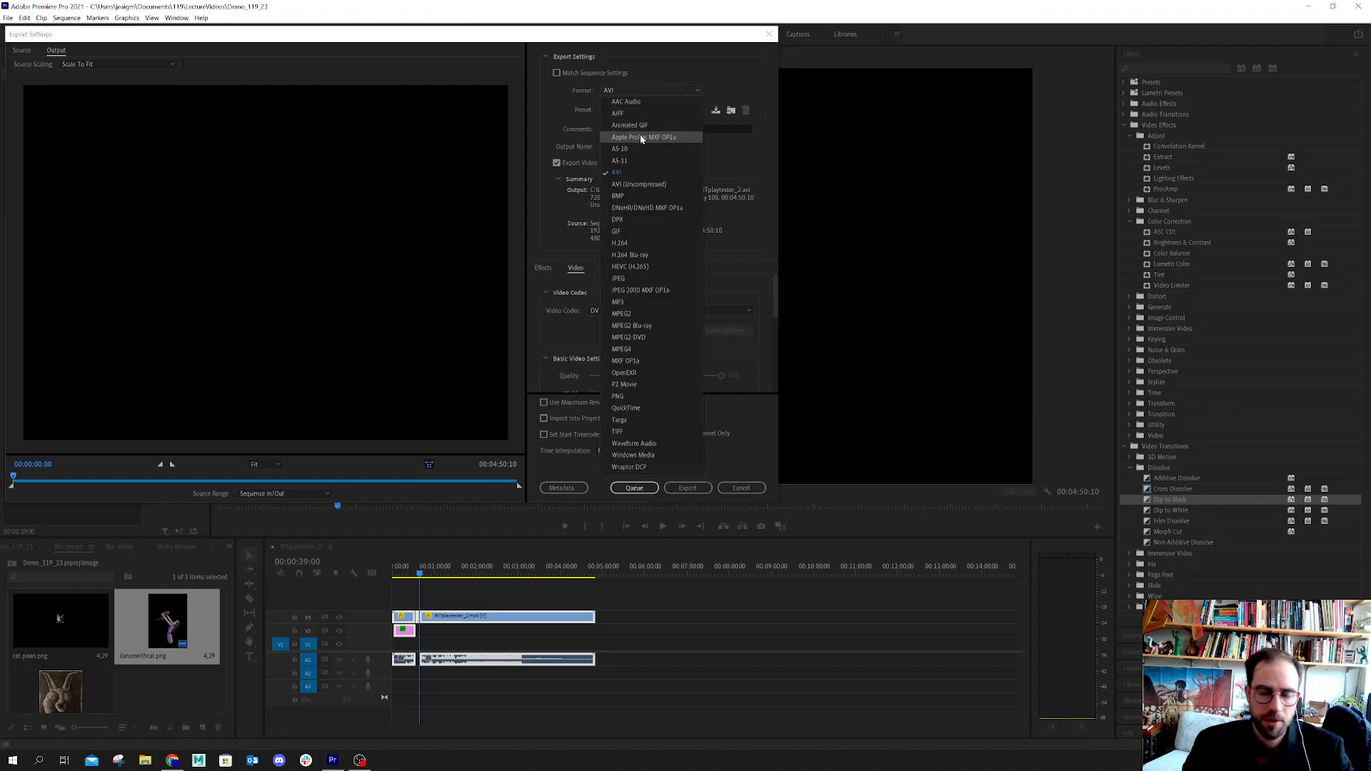
{"action": "left_click", "coordinate": [651, 245]}
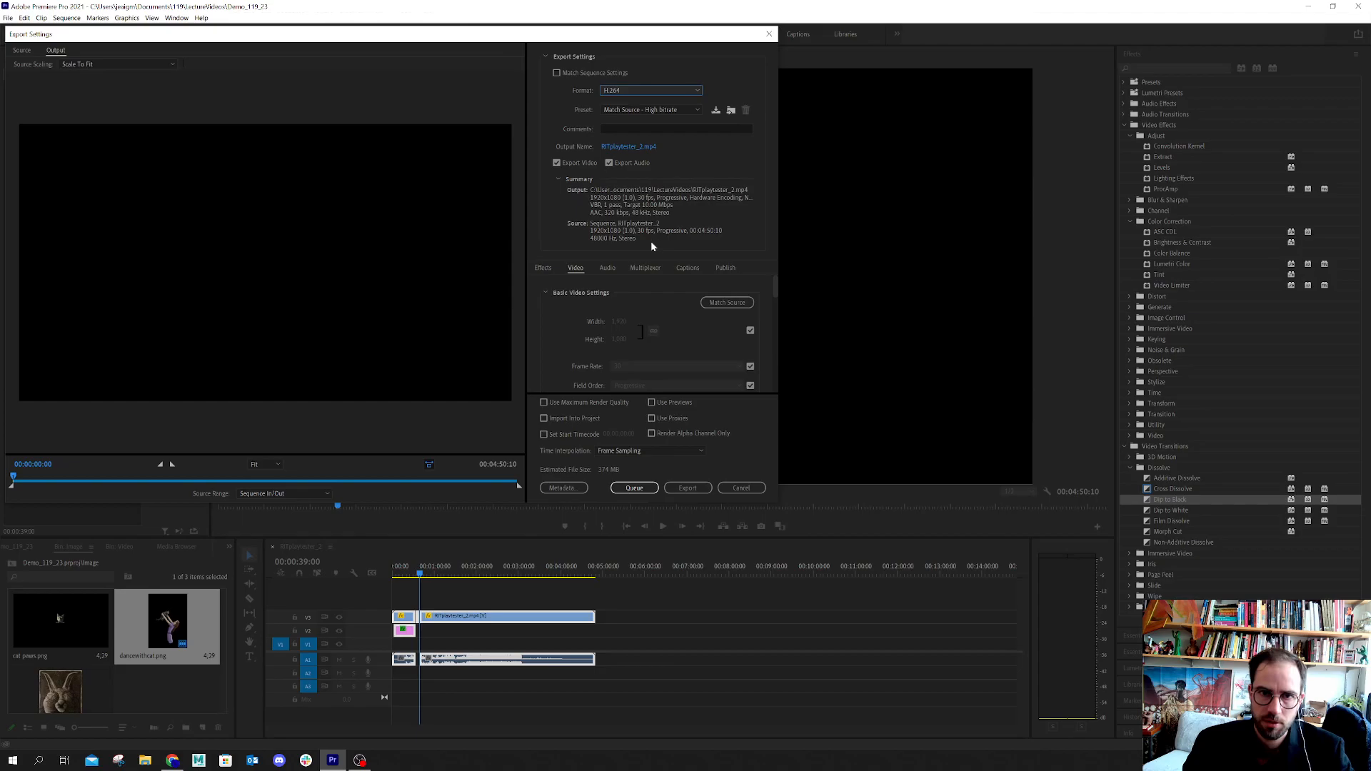
Examine the available H.264 export presets and the list of export formats, keeping Match Source - High bitrate
{"action": "left_click", "coordinate": [635, 111]}
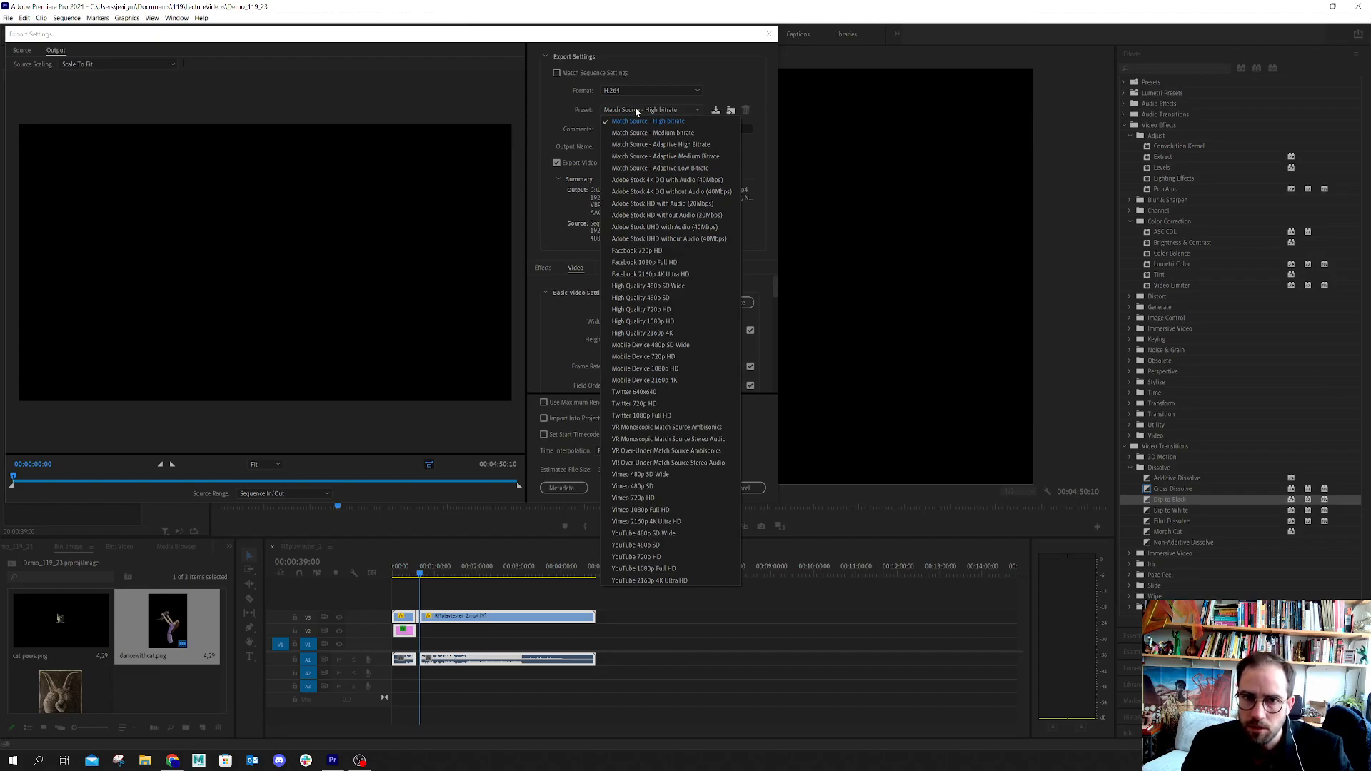
{"action": "left_click", "coordinate": [635, 108]}
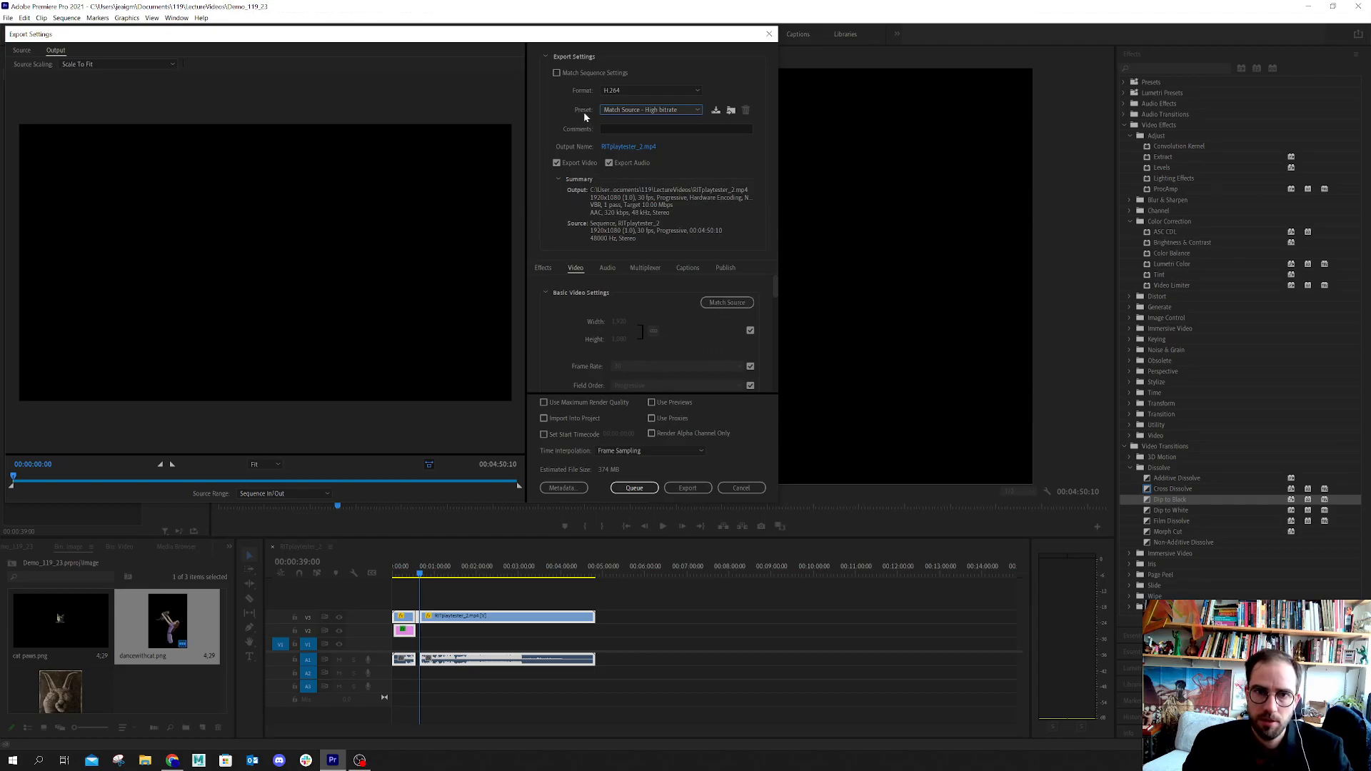
{"action": "left_click", "coordinate": [618, 90]}
{"action": "left_click", "coordinate": [618, 89]}
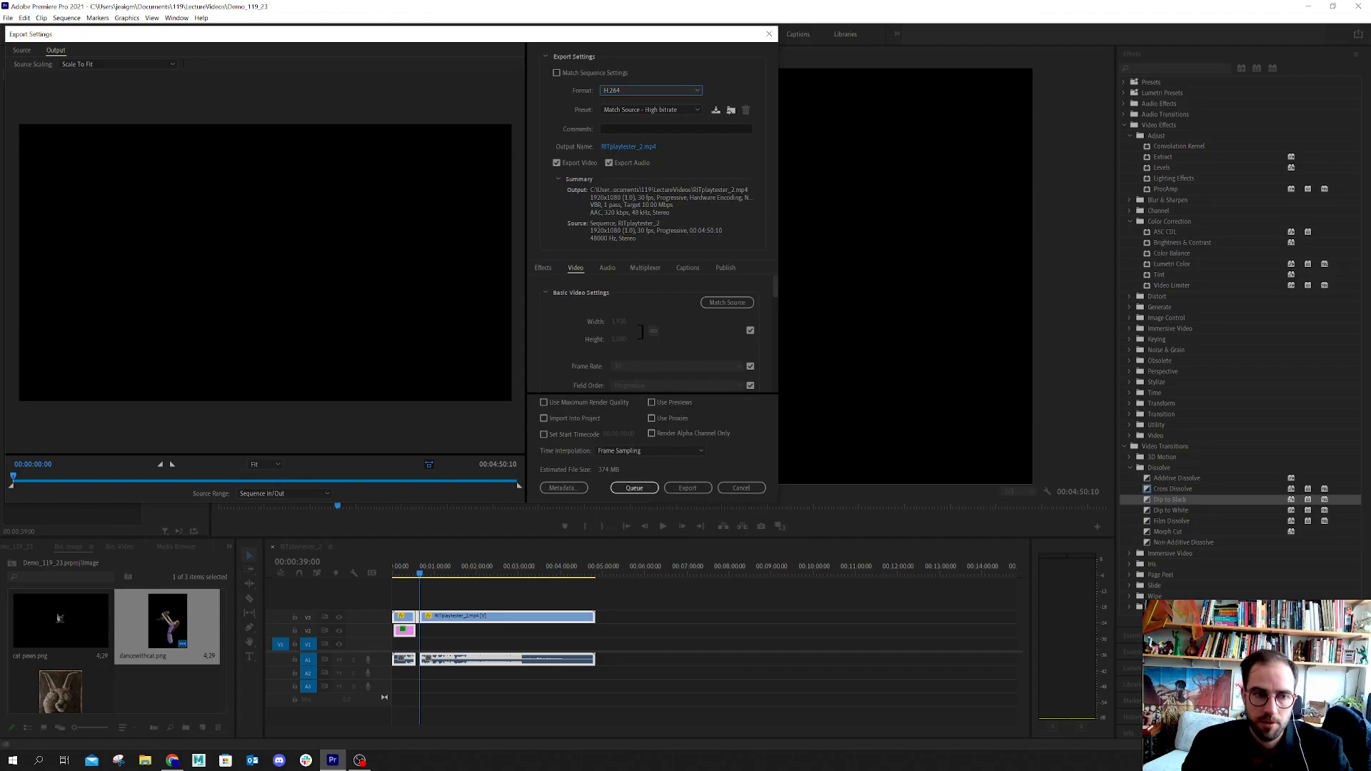
Scrub the export preview to 00:03:08:02 and close the export settings without exporting
{"action": "left_click_drag", "start_coordinate": [10, 484], "coordinate": [340, 484]}
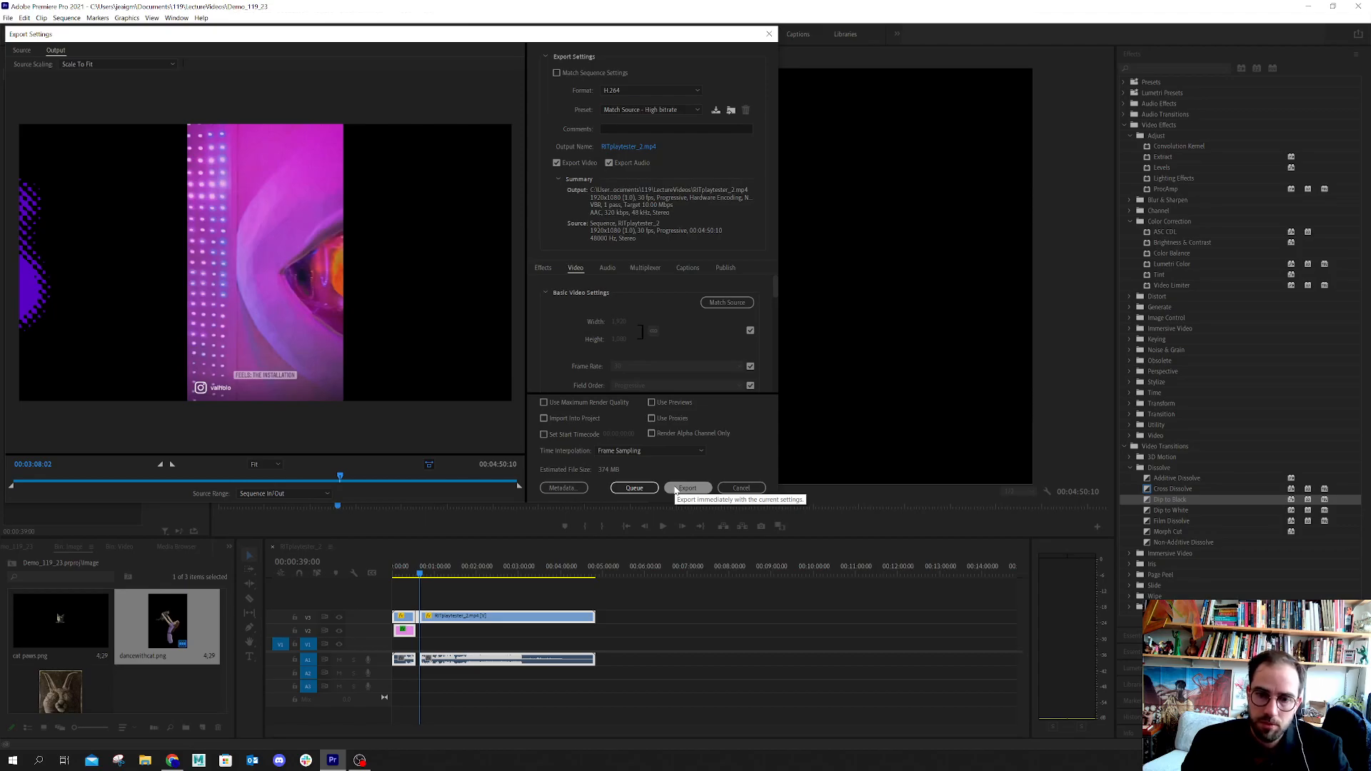
{"action": "left_click", "coordinate": [741, 488]}
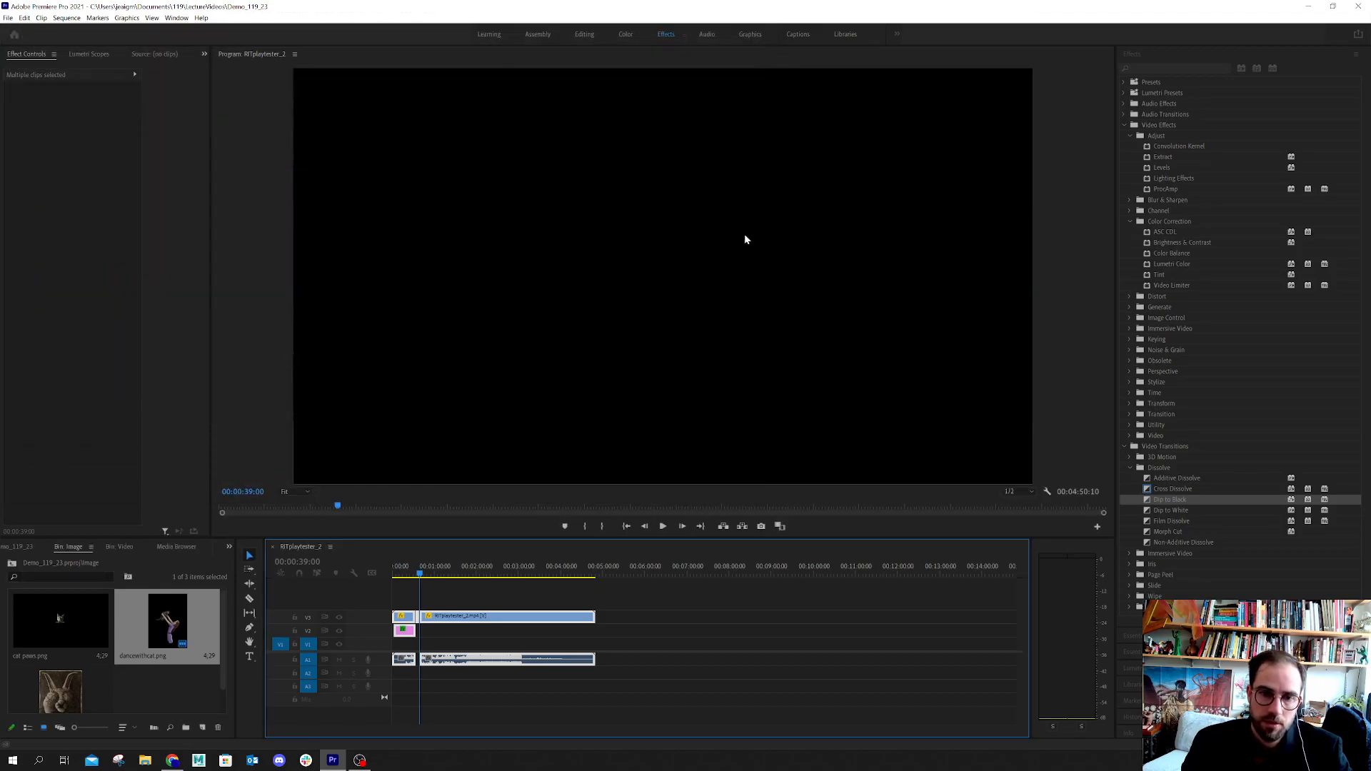
{"action": "left_click", "coordinate": [25, 17]}
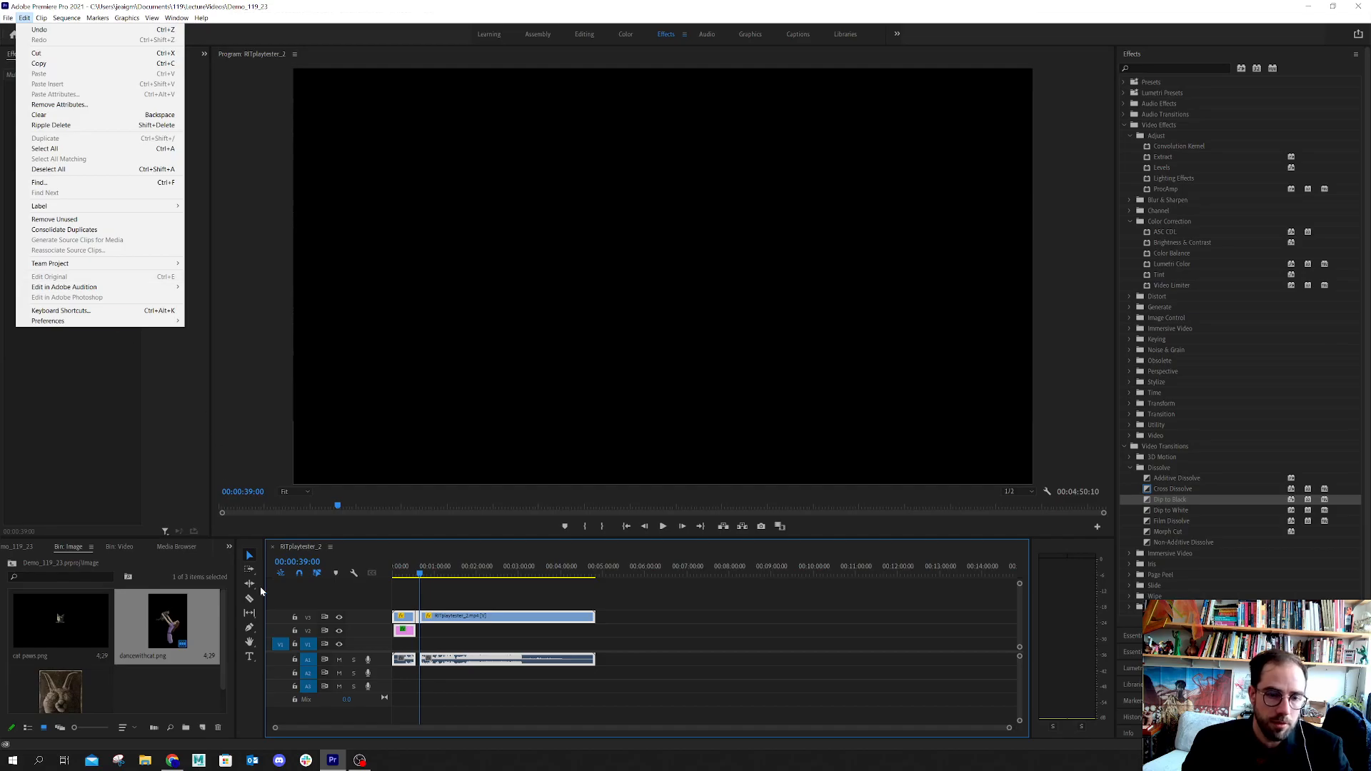